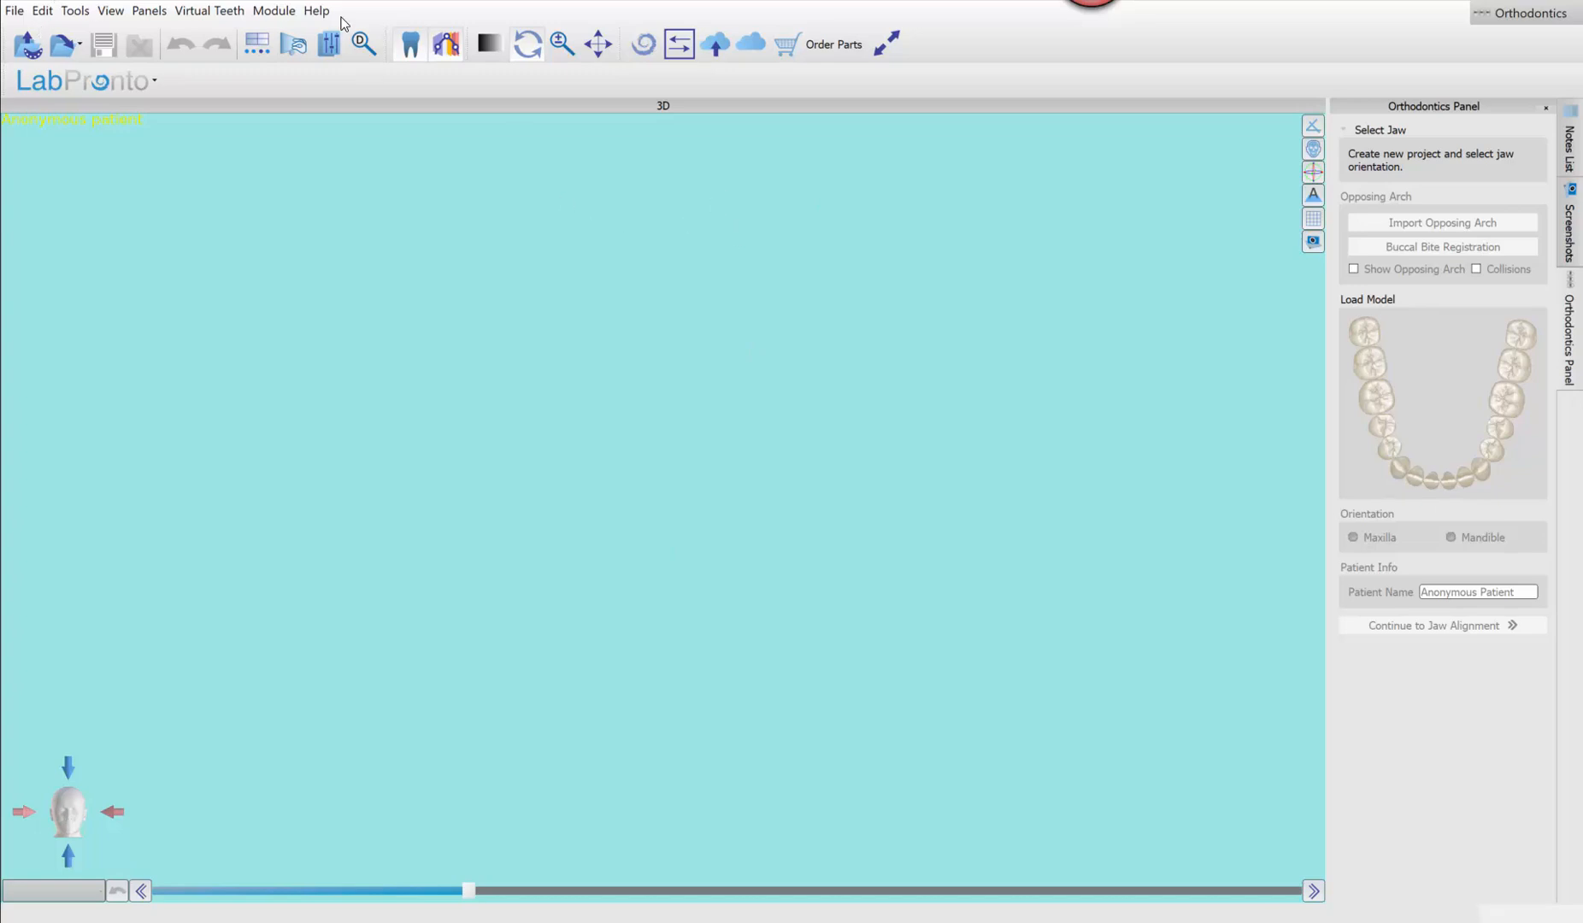
Select the Orthodontics module and review the scan files in the Demo-Patient folder
left_click(273, 11)
left_click(297, 81)
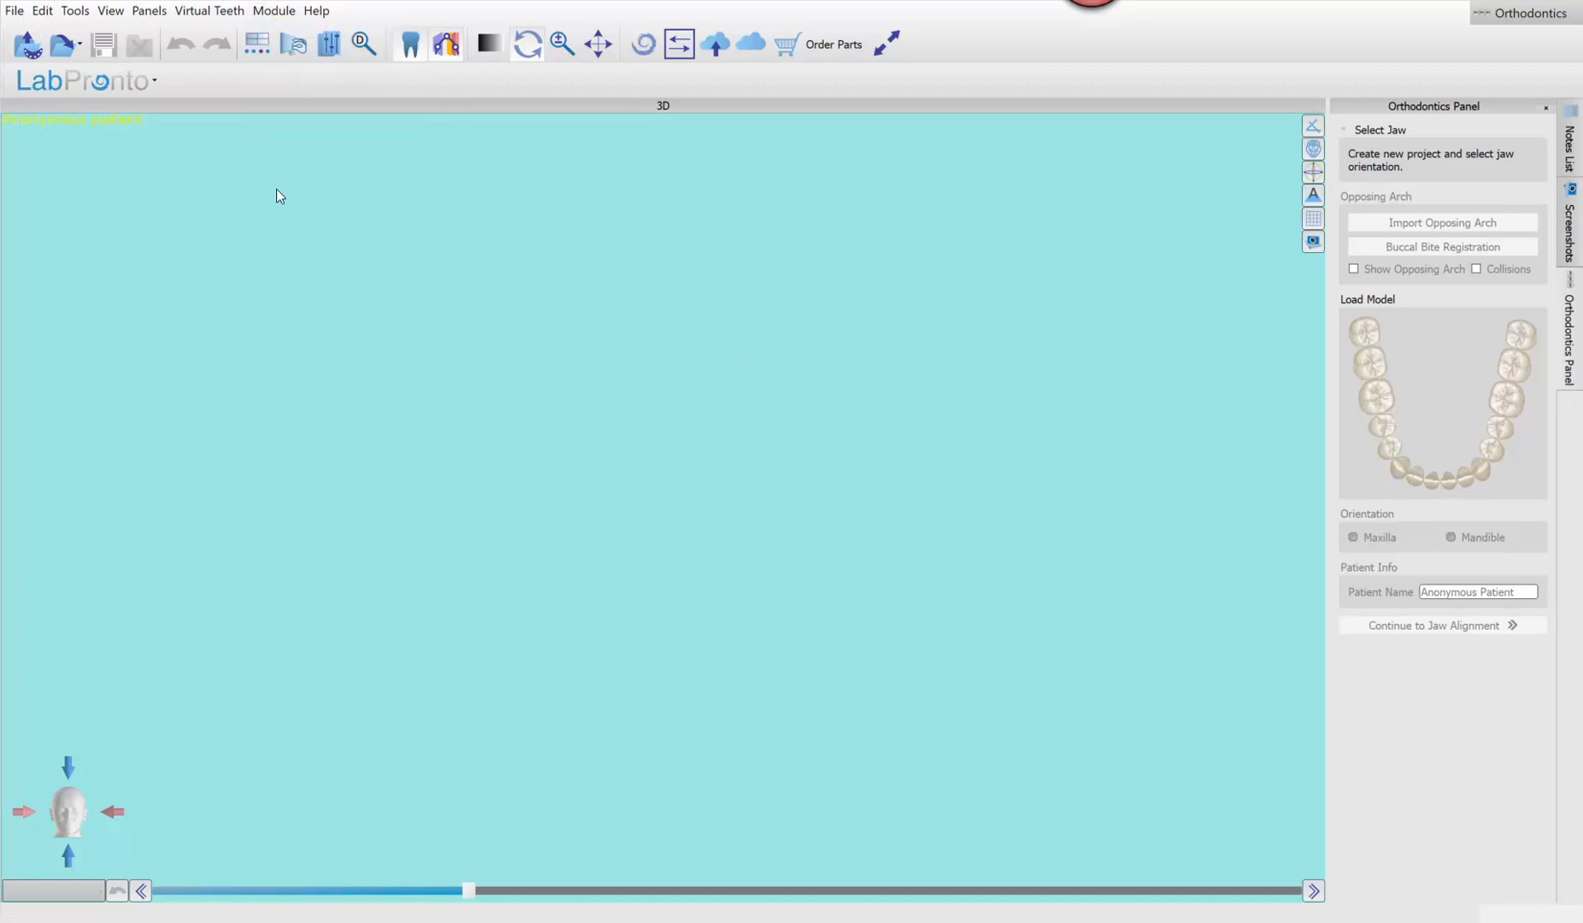
left_click(248, 921)
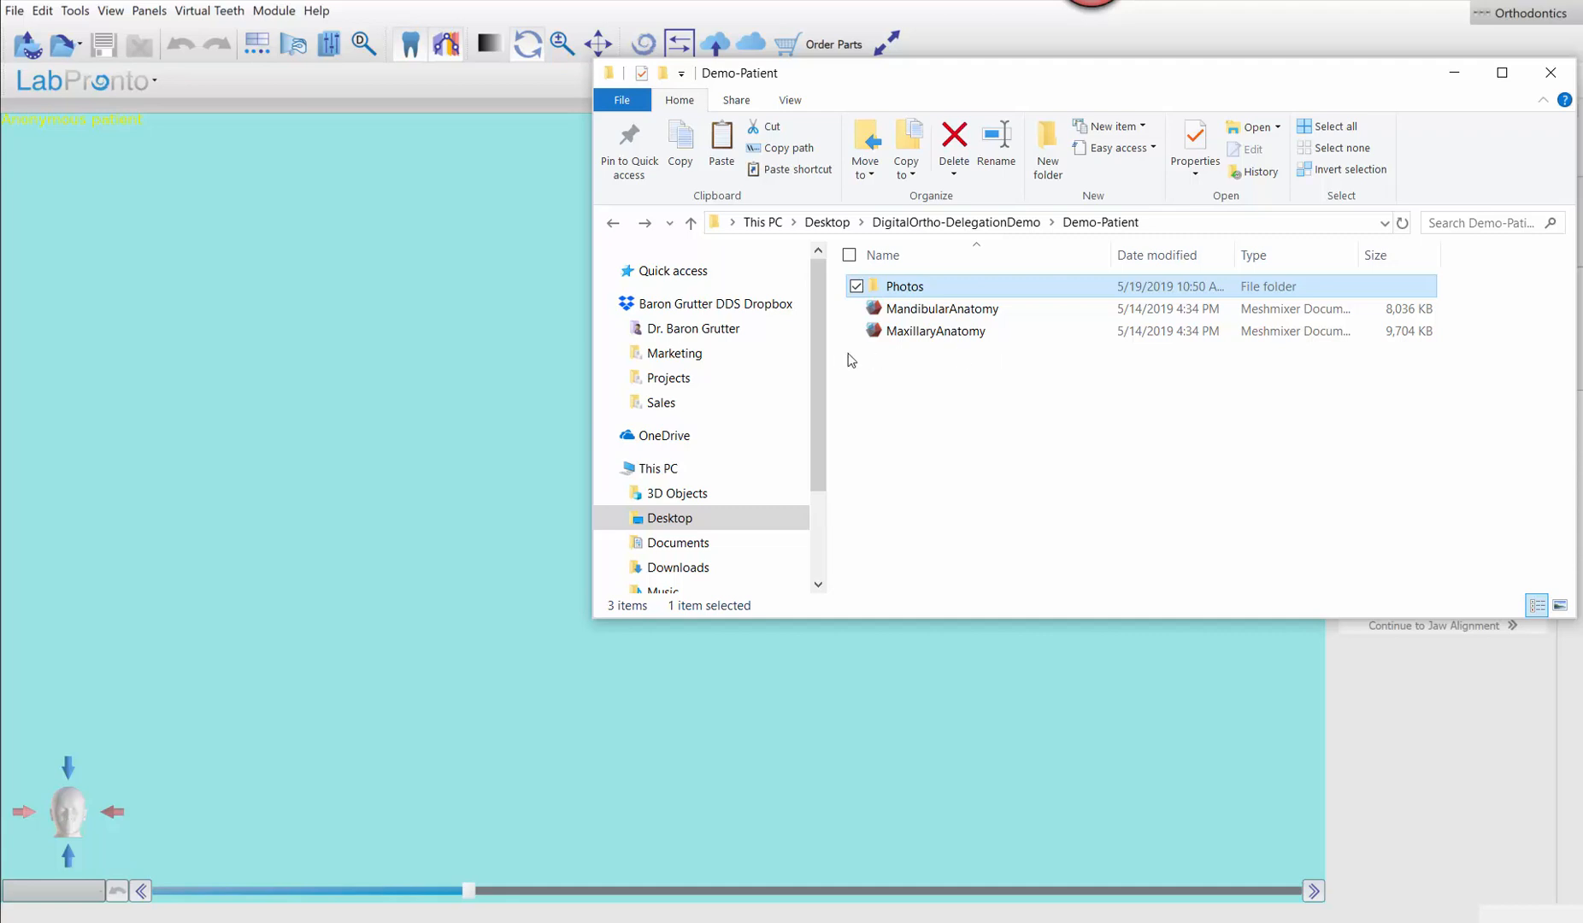
left_click(176, 408)
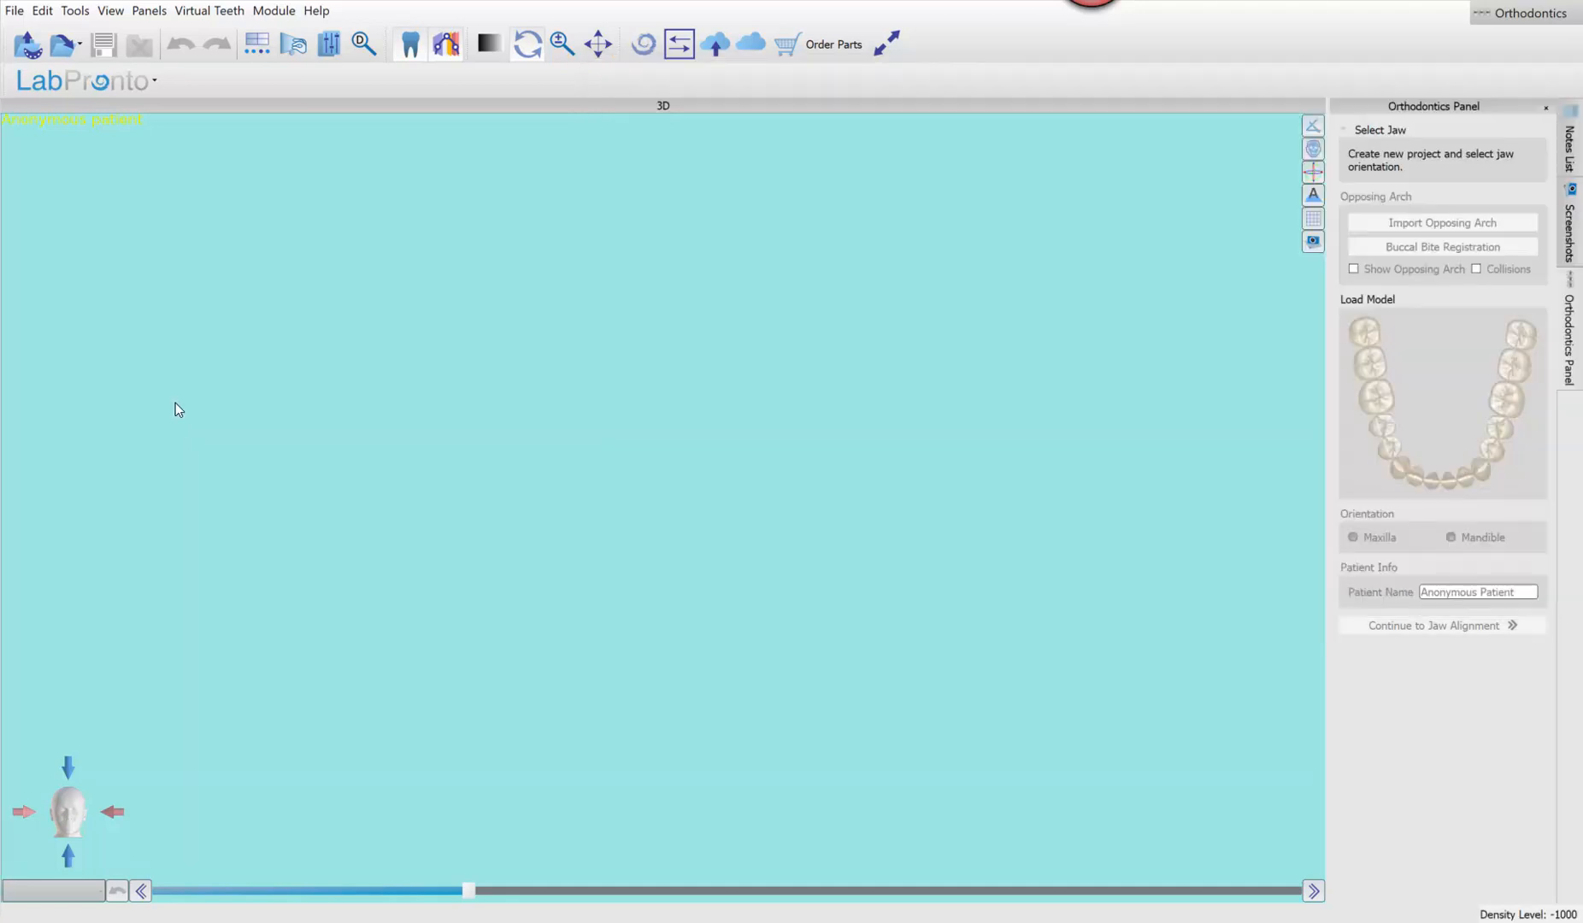
Load MaxillaryAnatomy.stl from the Demo-Patient folder as a new project and identify the model as Maxilla
left_click(29, 50)
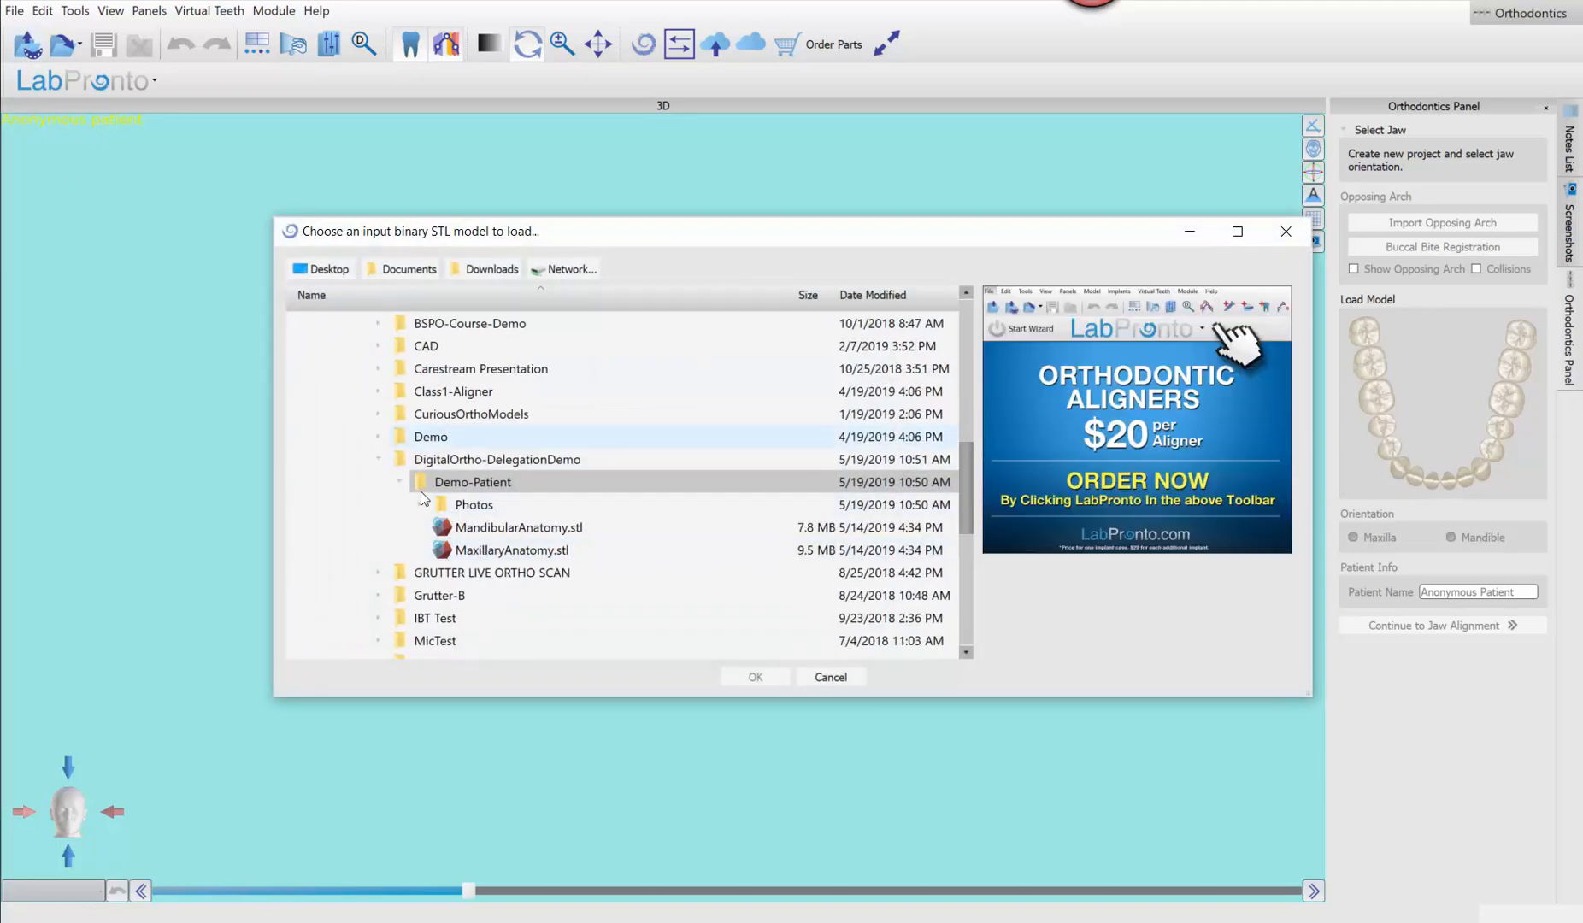
left_click(494, 553)
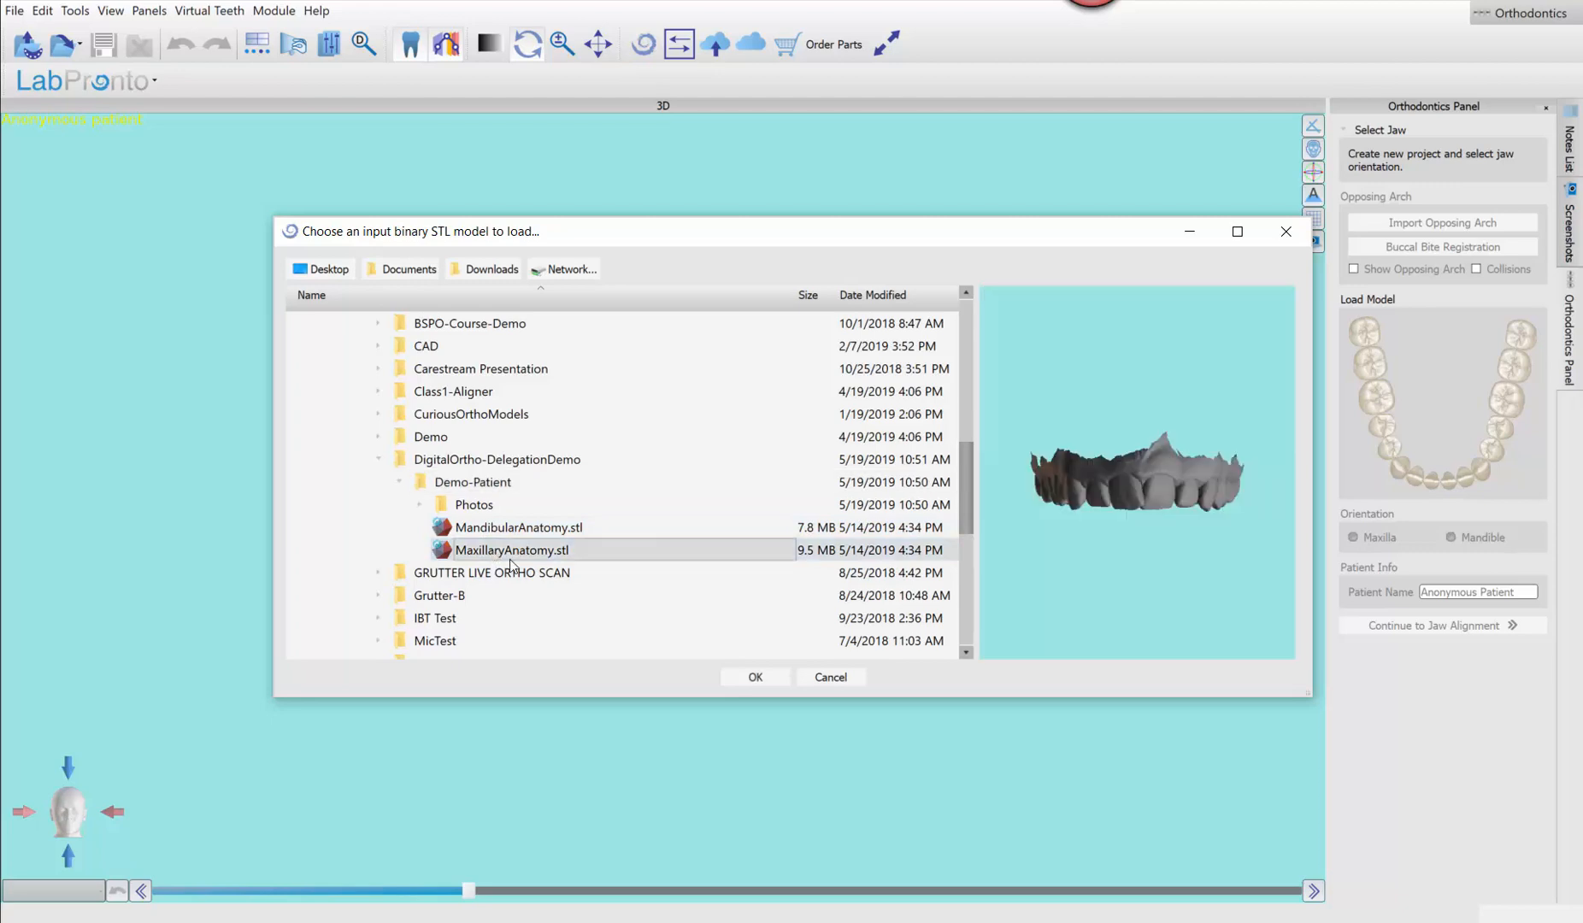
left_click(732, 677)
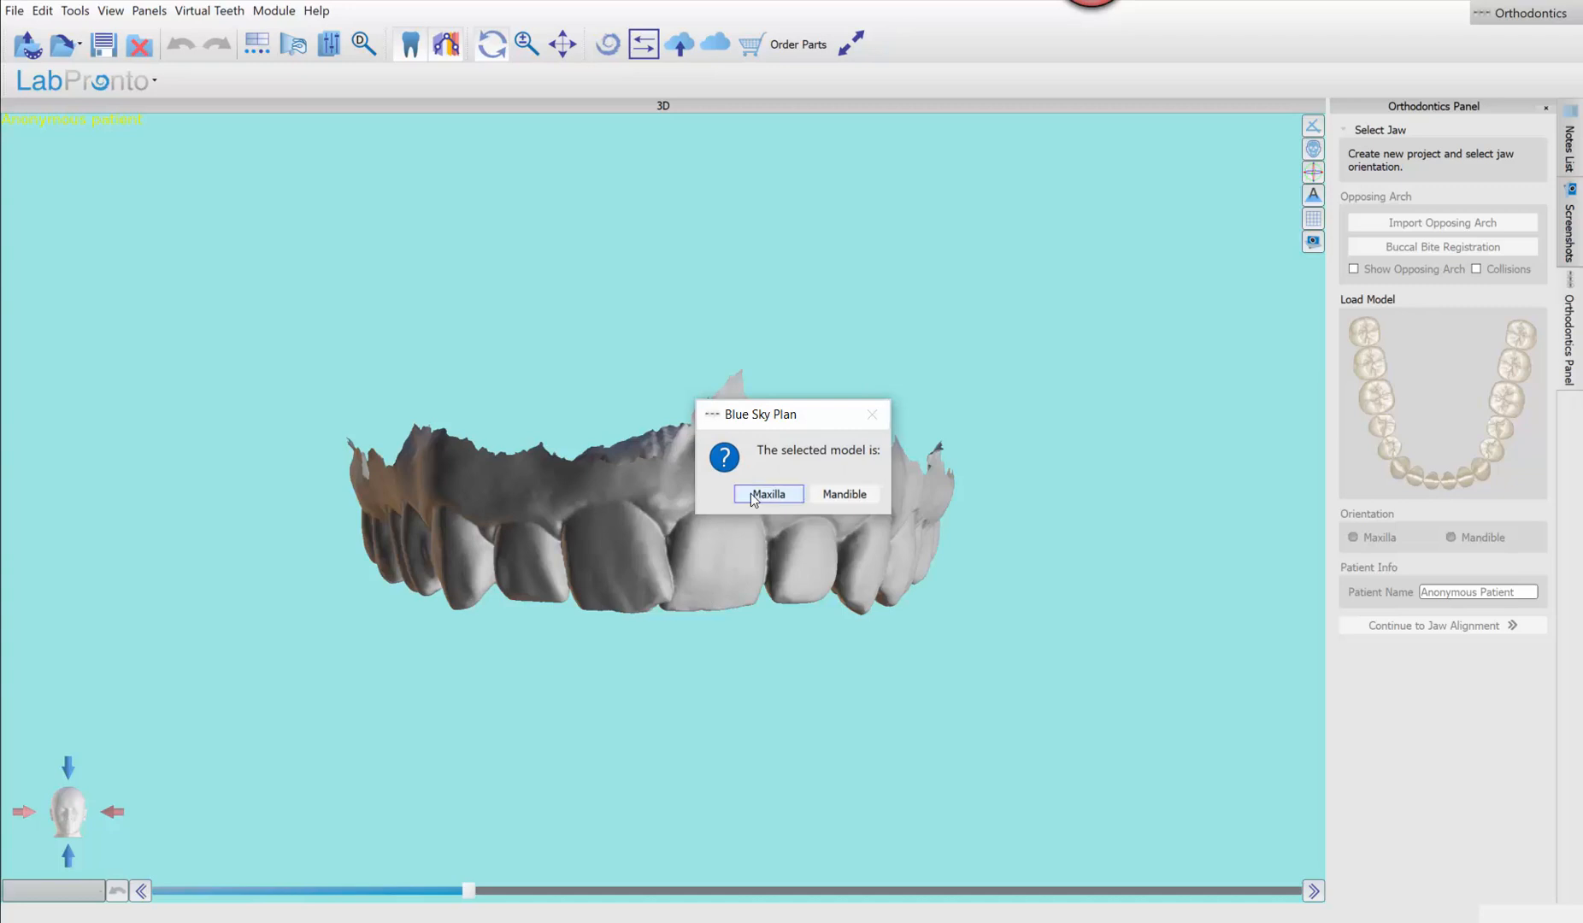
left_click(752, 494)
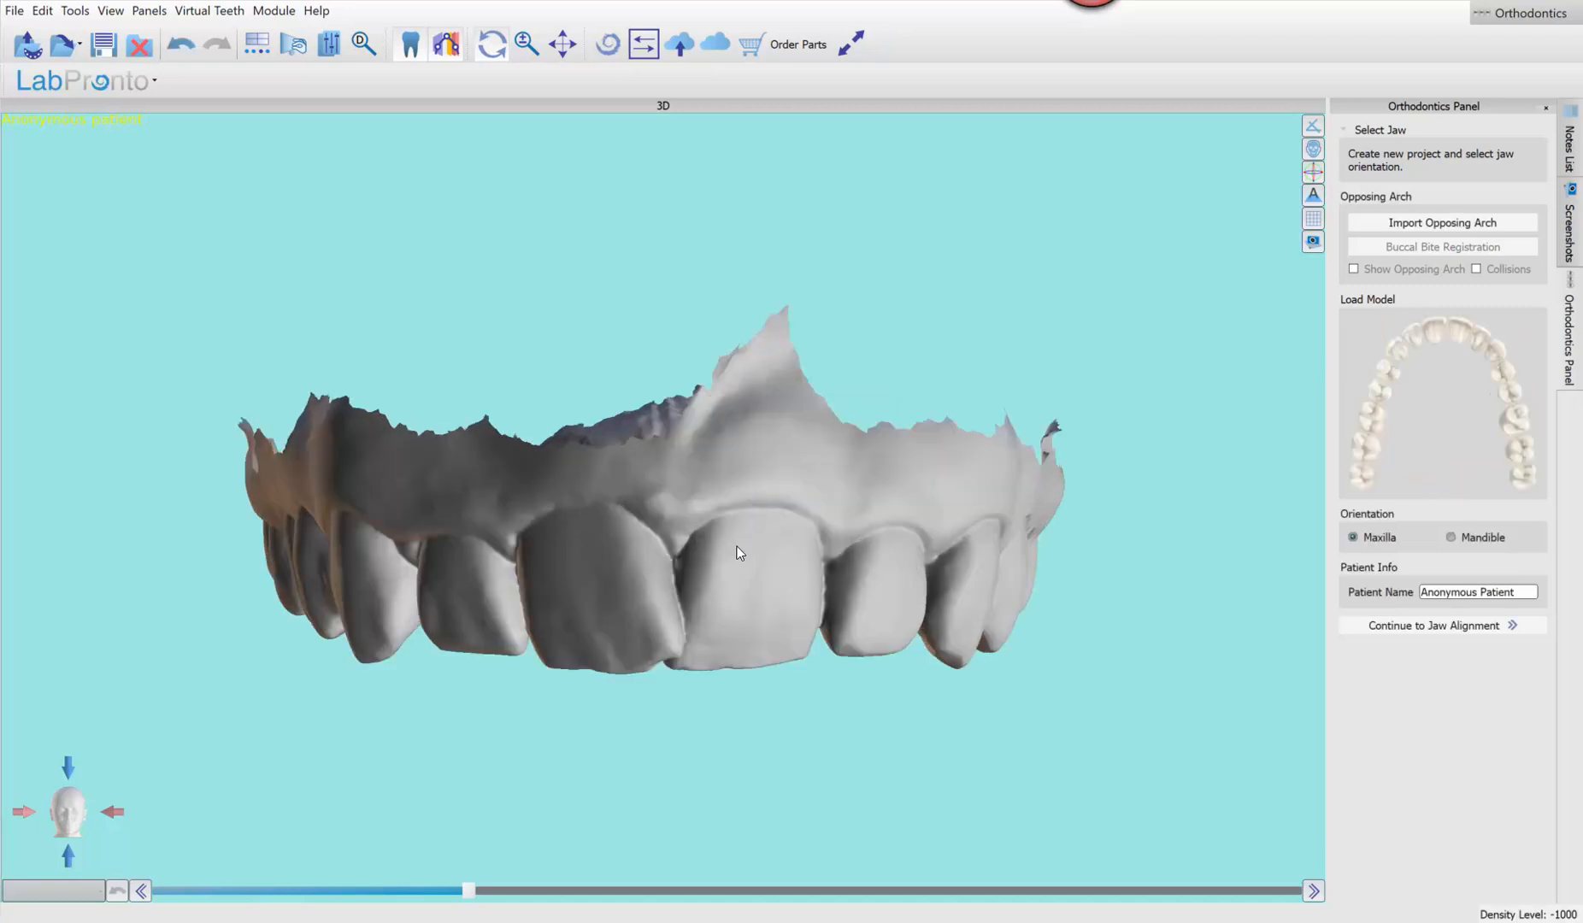
Import MandibularAnatomy.stl as the opposing arch and inspect how the two arches fit together
left_click(1433, 226)
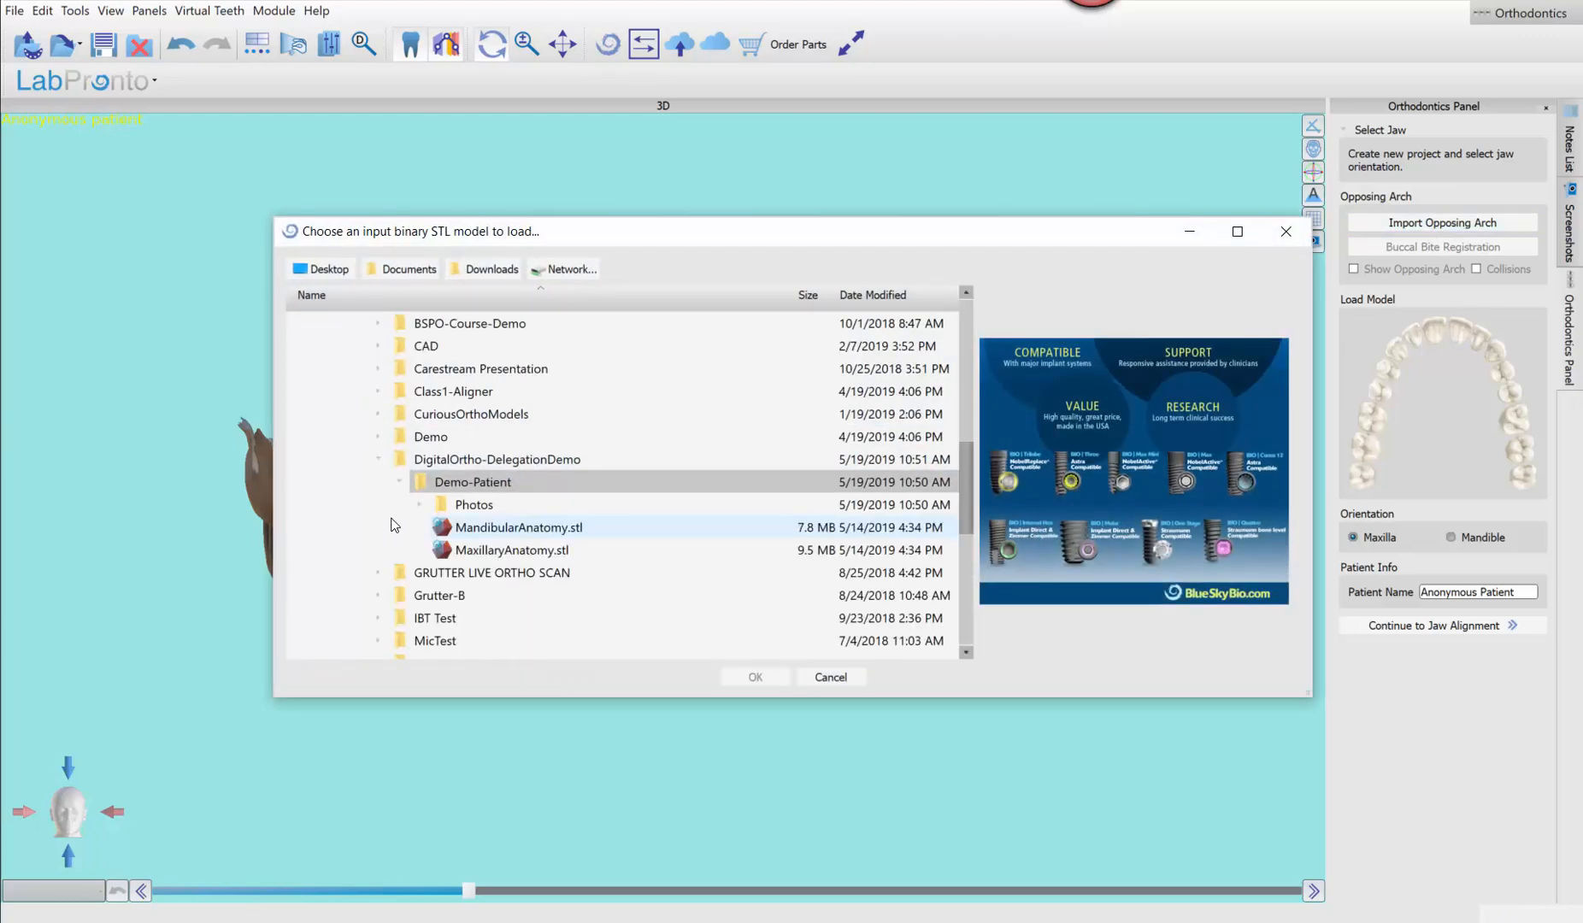
left_click(517, 528)
left_click(752, 677)
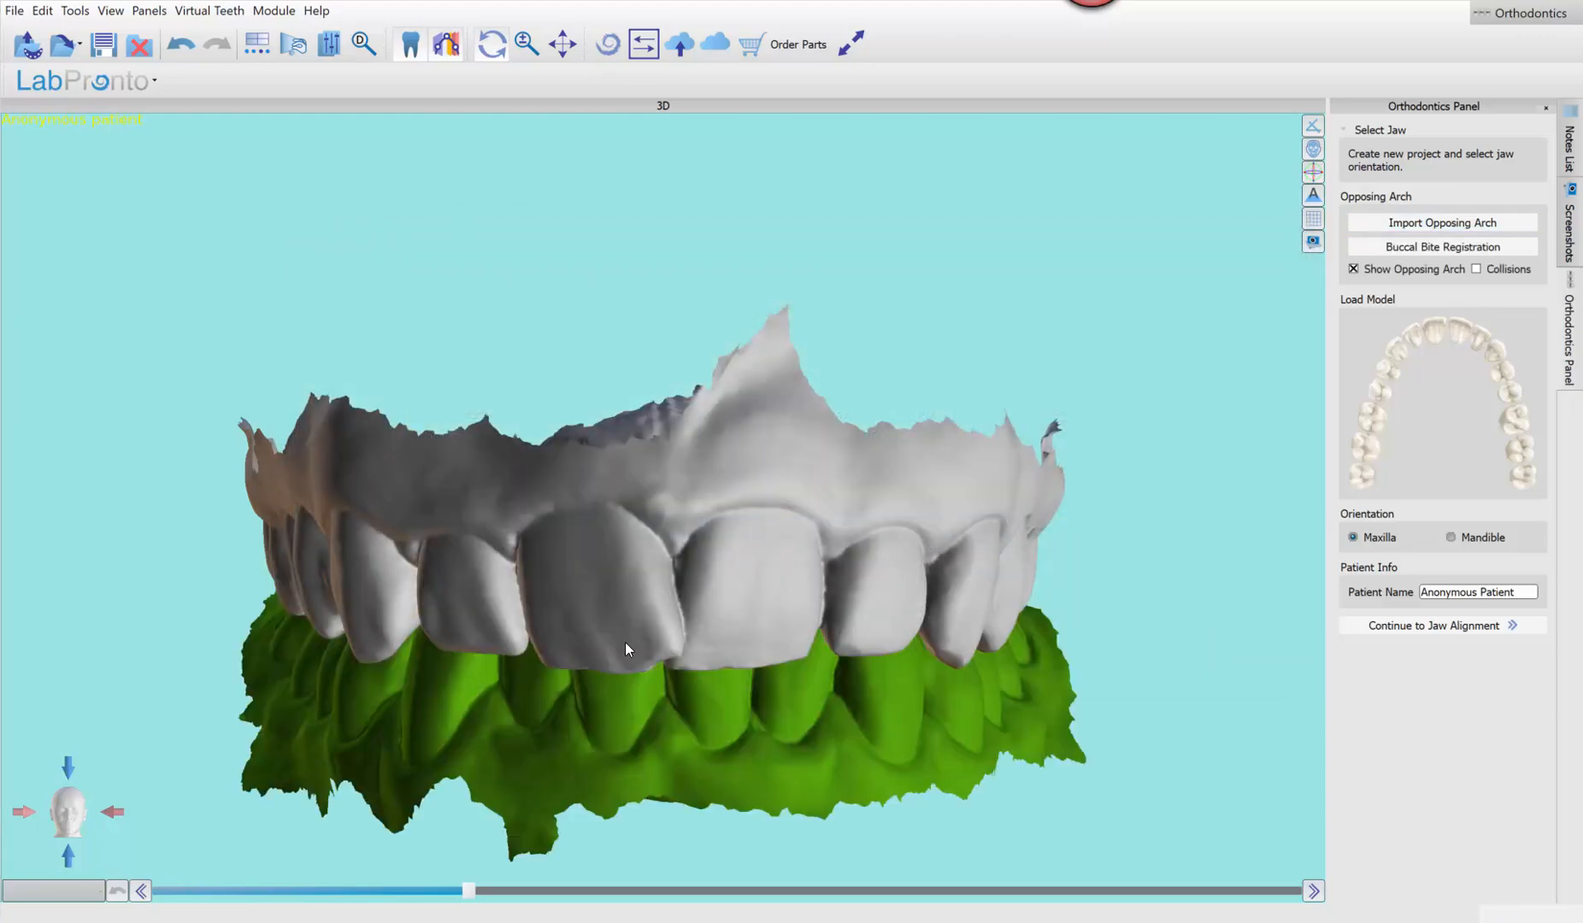
middle_click_drag(625, 641, 649, 455)
middle_click_drag(630, 585, 621, 599)
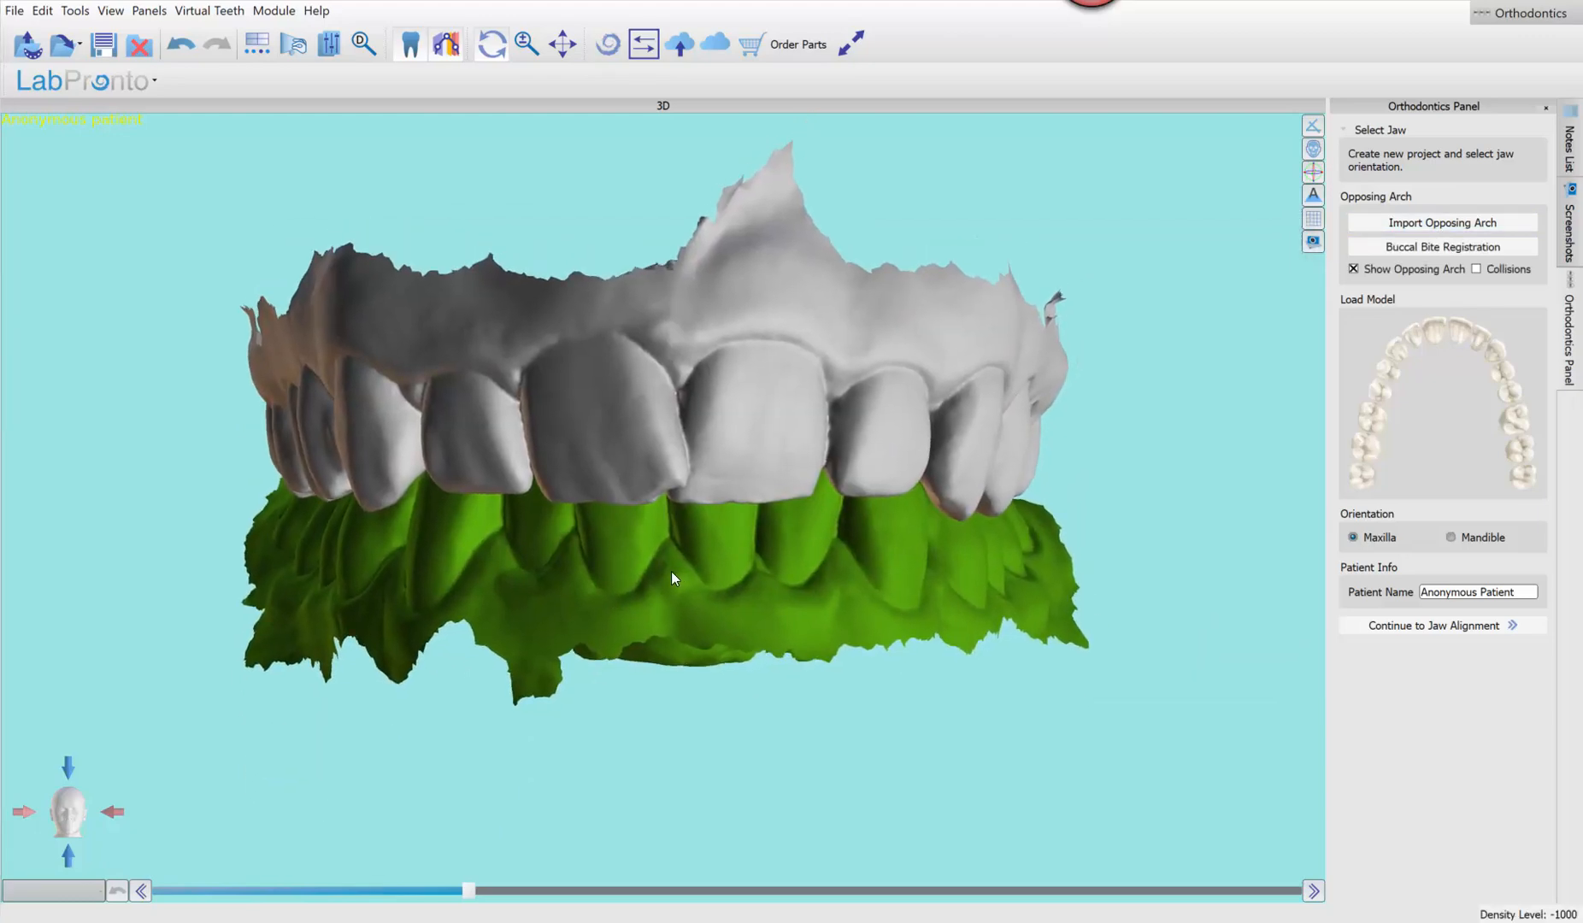
left_click_drag(672, 572, 736, 570)
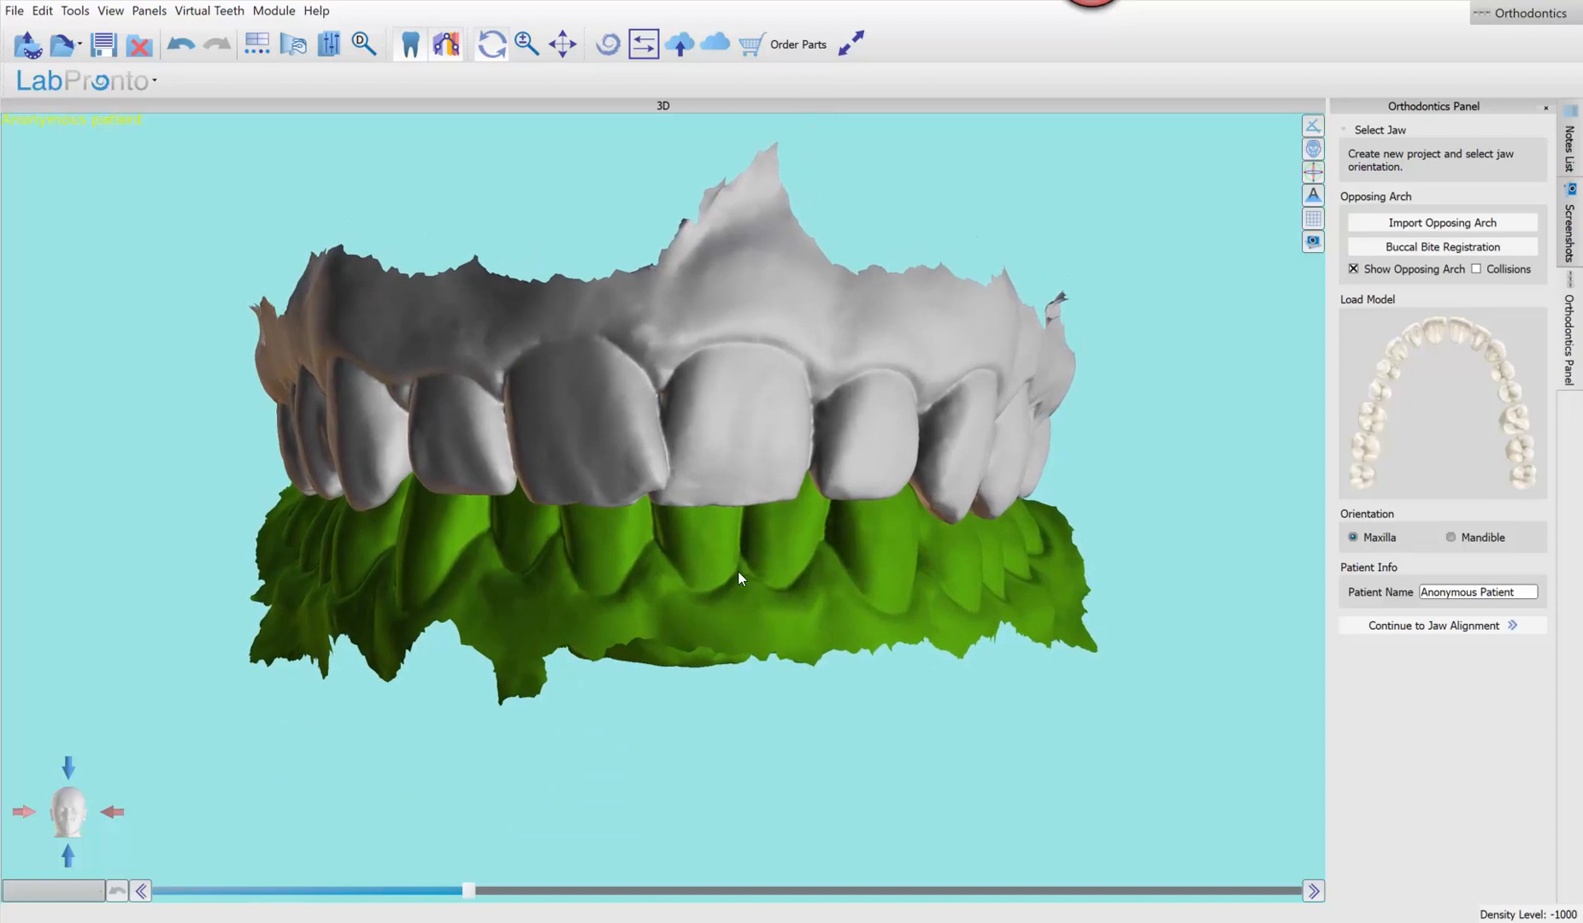
Set the patient name to Demo-Patient and continue to the jaw alignment stage
triple_click(1441, 591)
type("Dem")
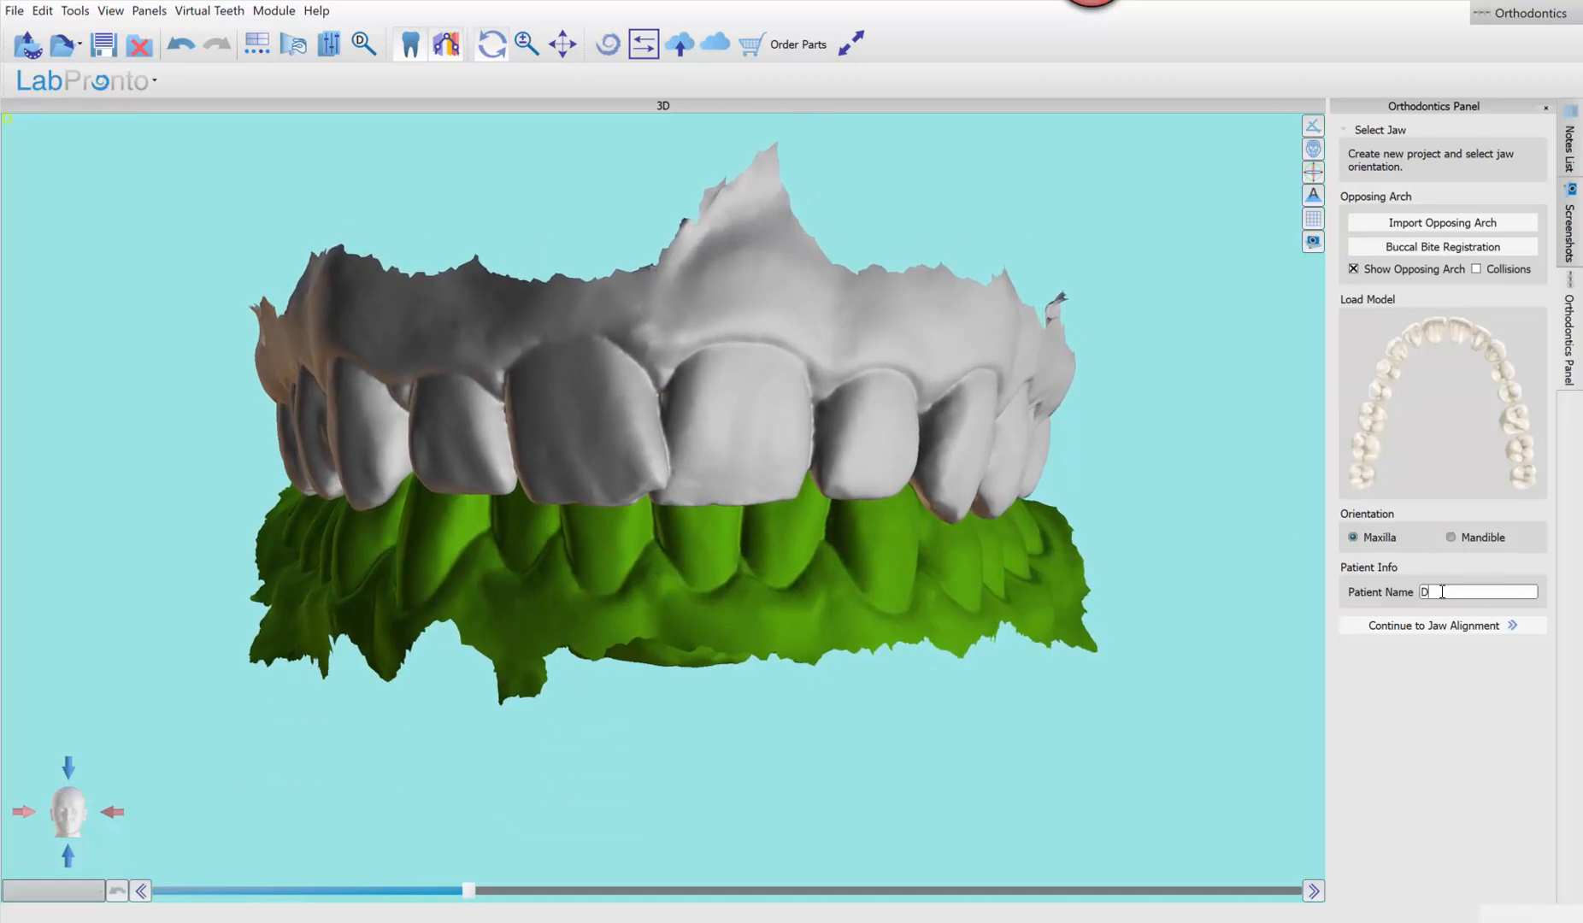
type("o-Patient")
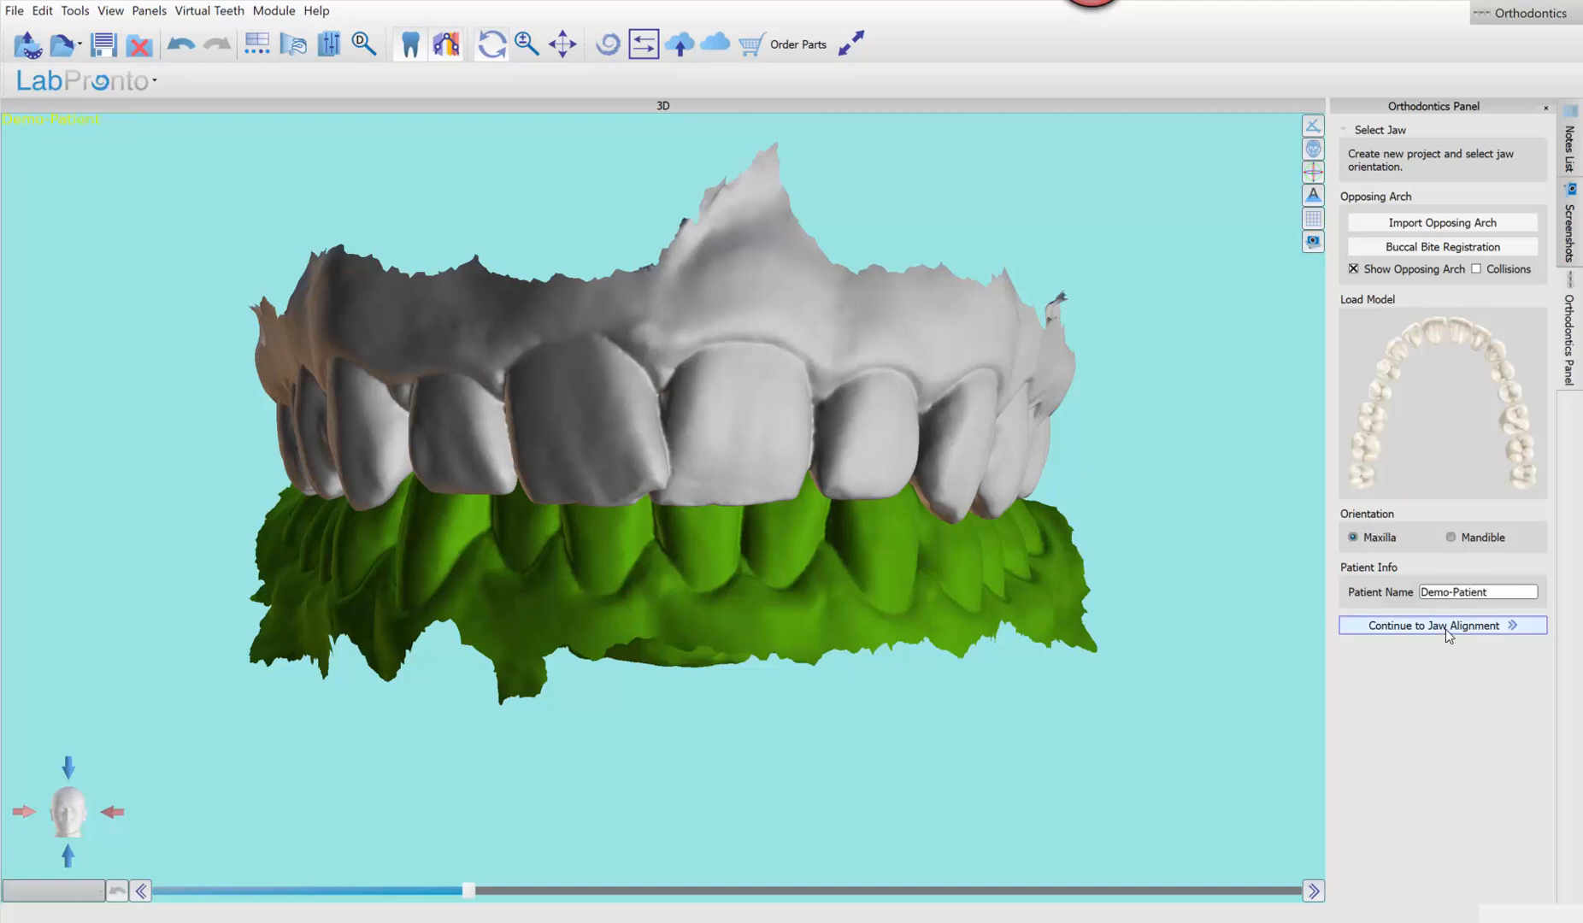
left_click(1445, 629)
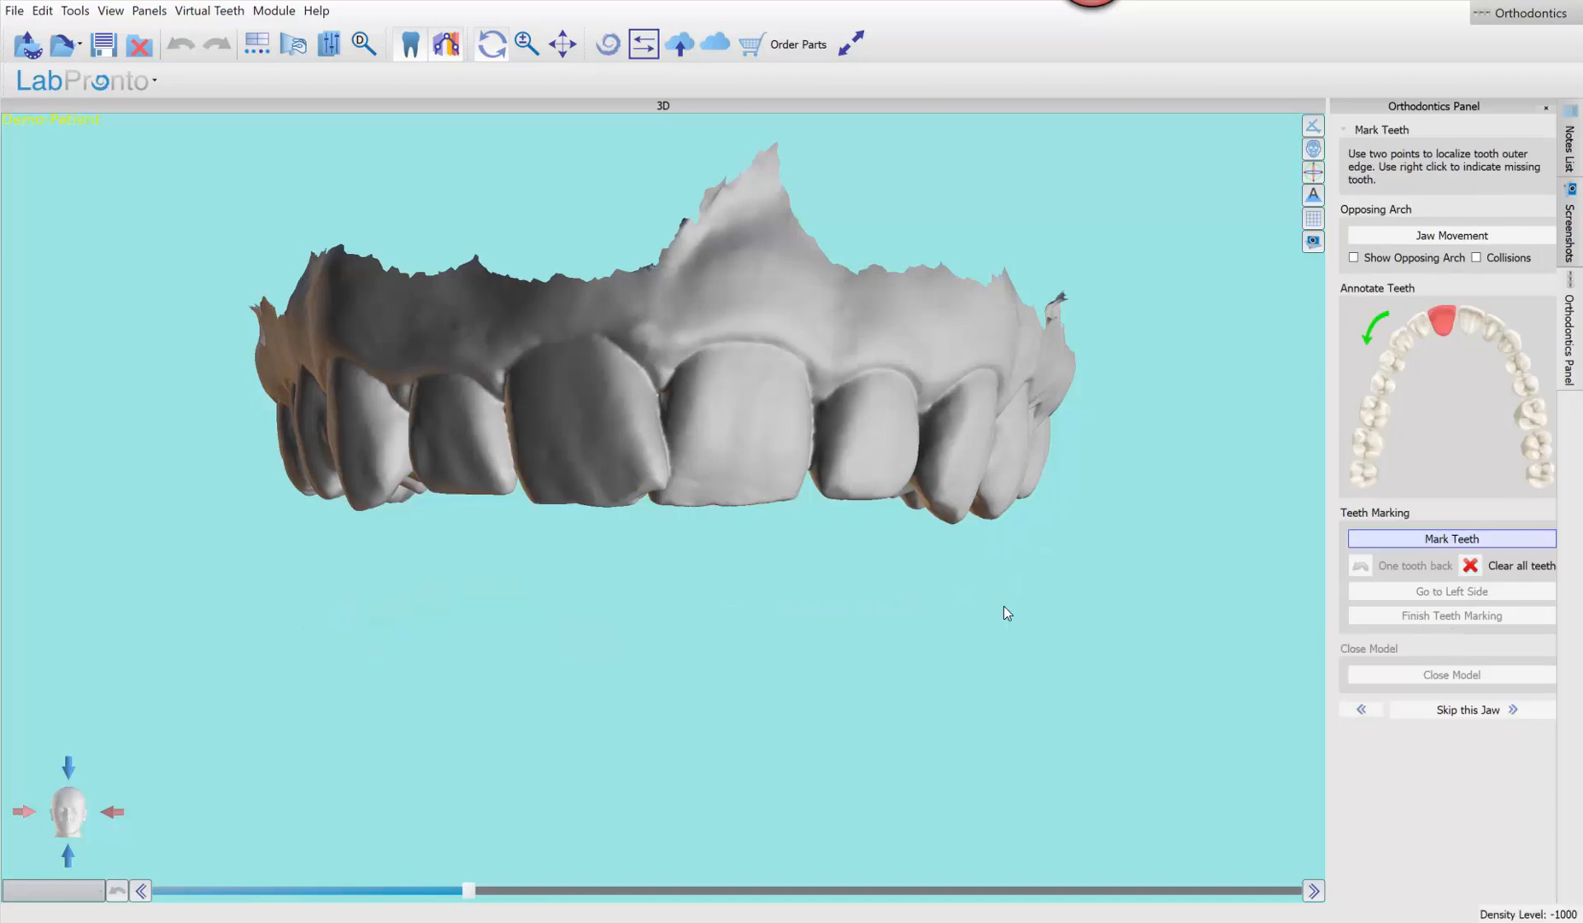
Widen the Orthodontics panel to show its full contents and switch tooth marking off
mouse_move(605, 509)
left_mouse_down()
mouse_move(614, 528)
mouse_move(600, 478)
left_mouse_up()
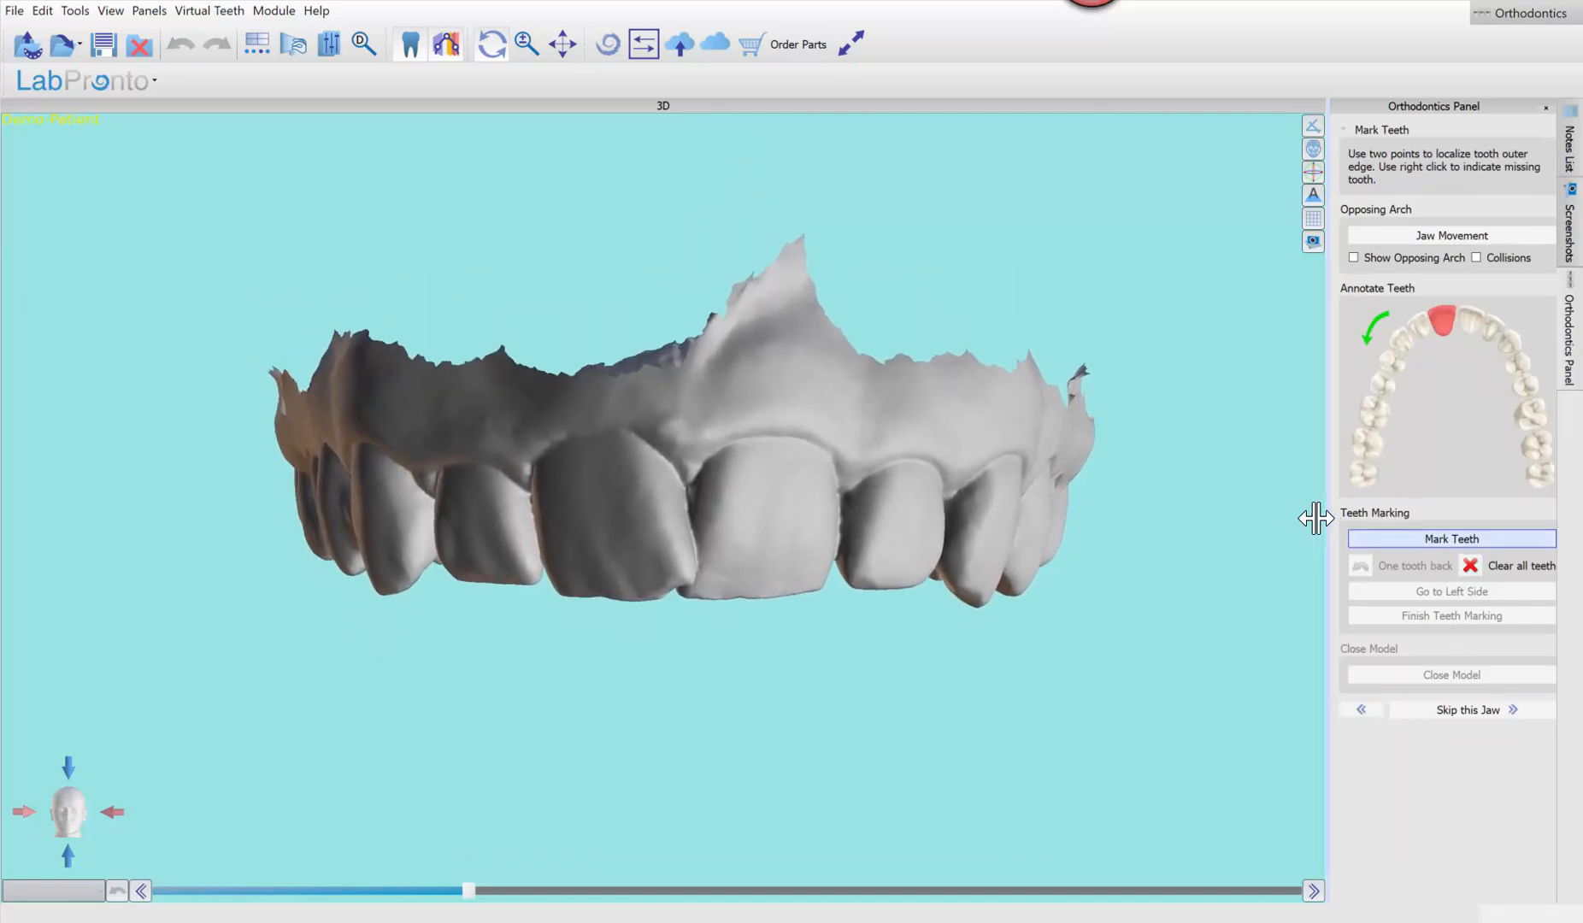
left_click_drag(1326, 519, 1303, 518)
left_click(1372, 533)
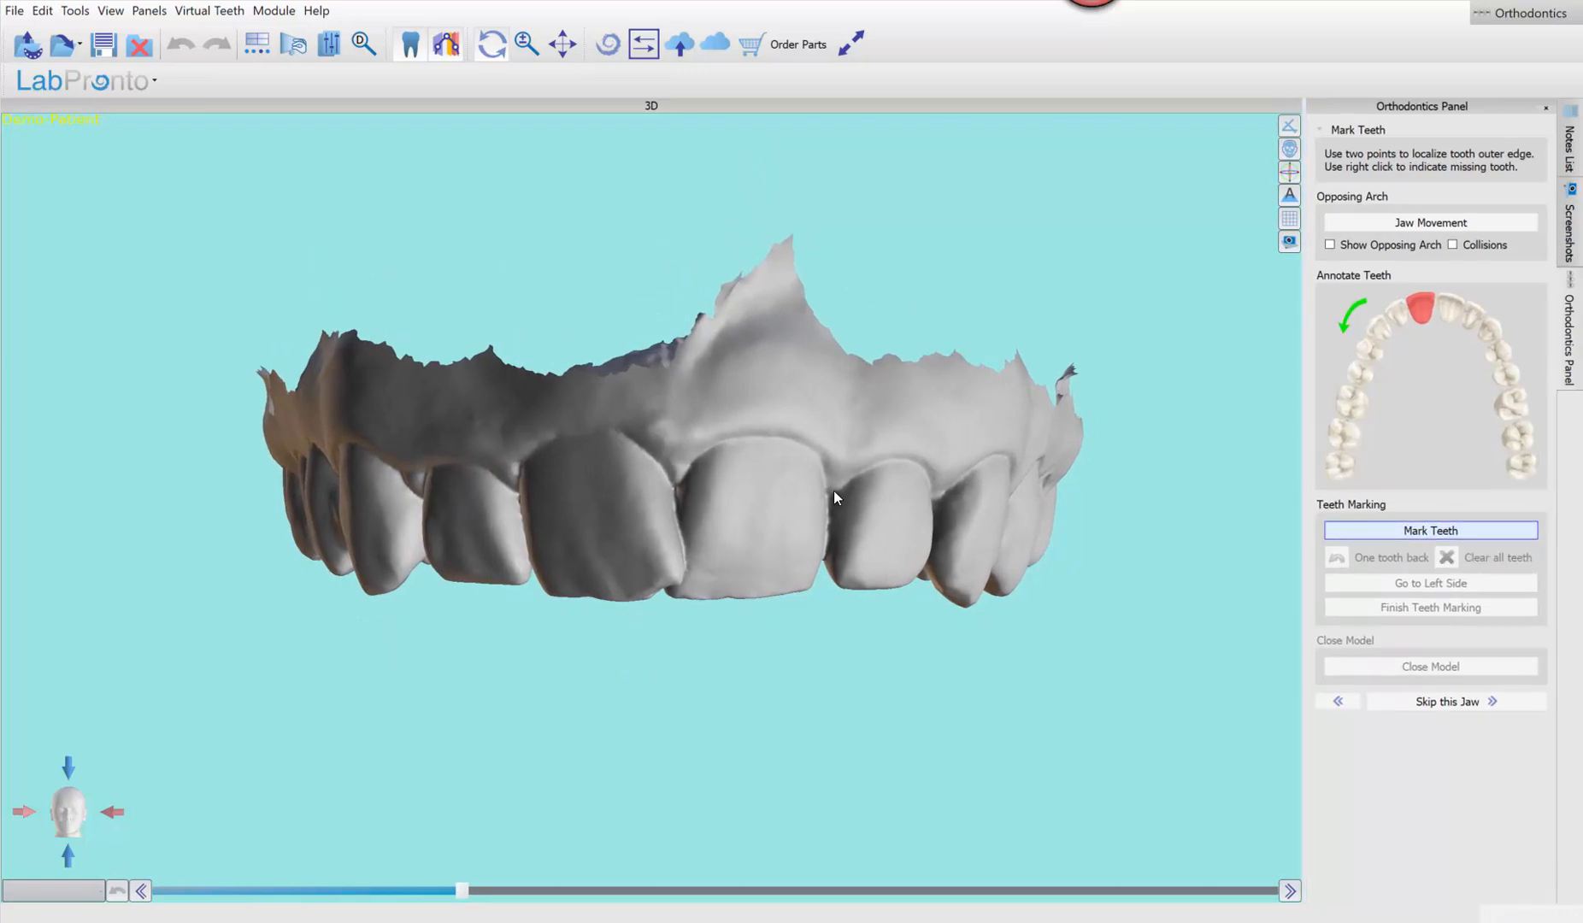
Trim the ragged gum edge above the teeth from the patient's right side and suppress the open-mesh warning
left_click_drag(685, 345, 904, 462)
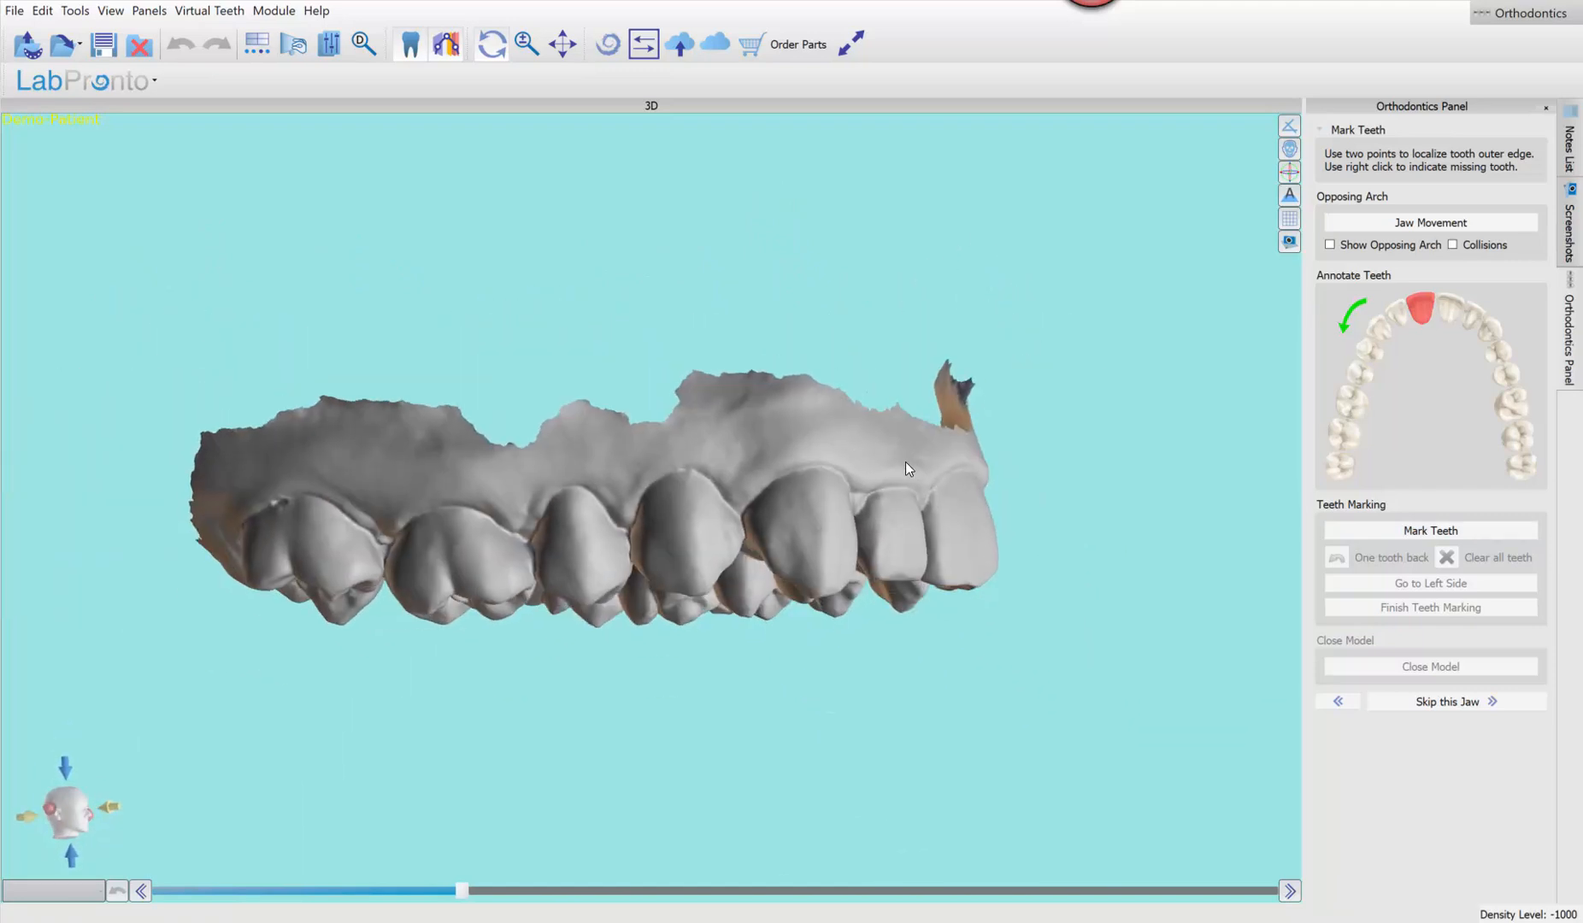
left_click(166, 444)
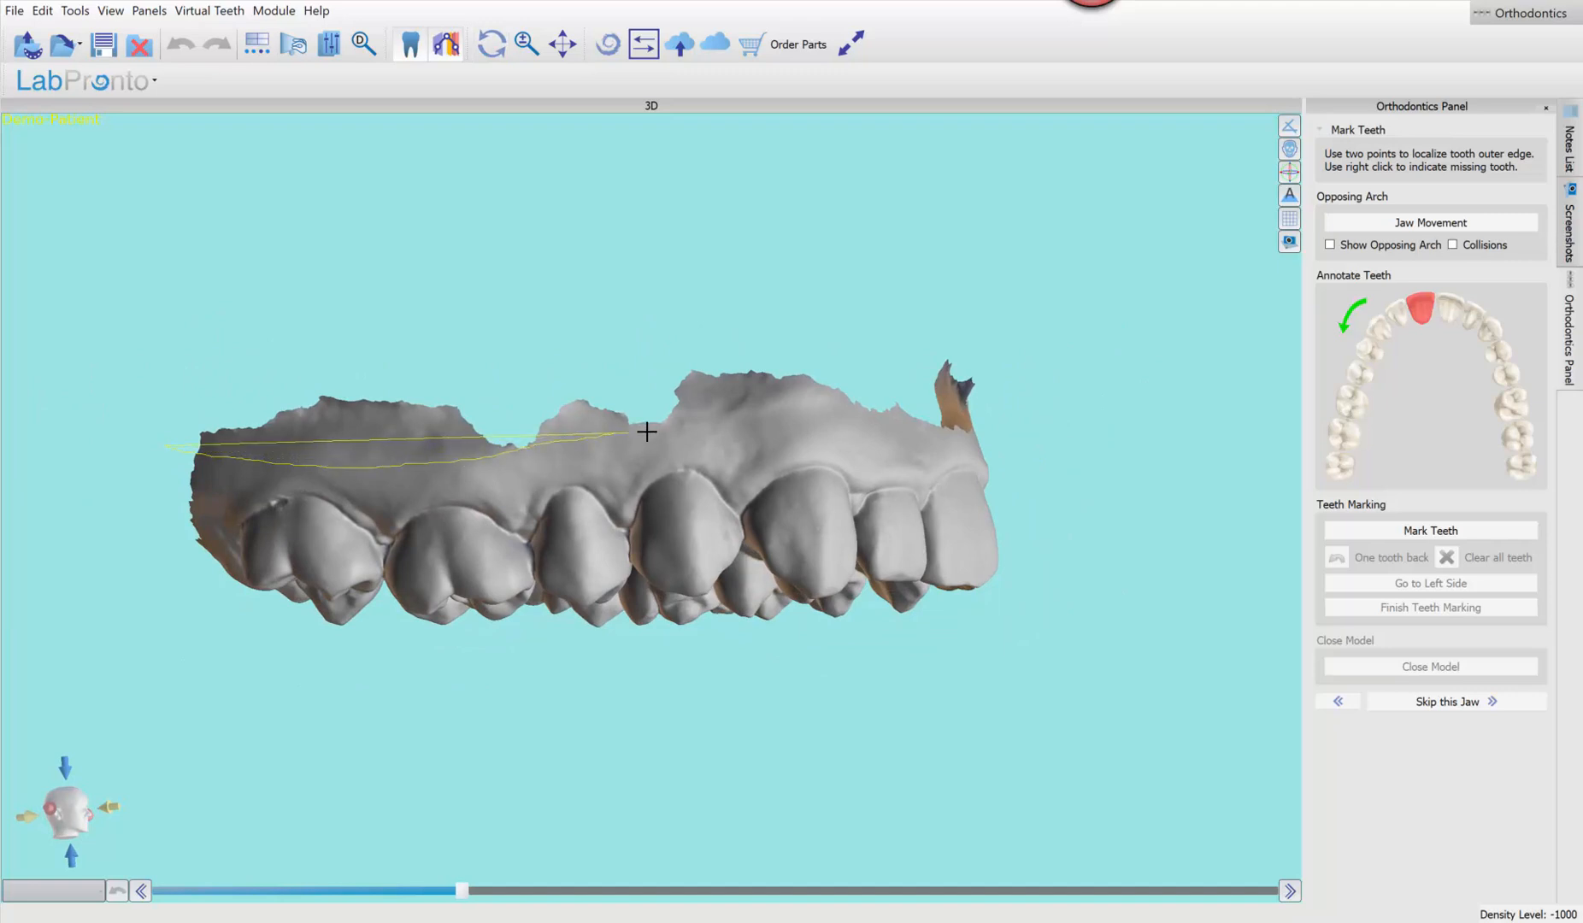
left_click(283, 227)
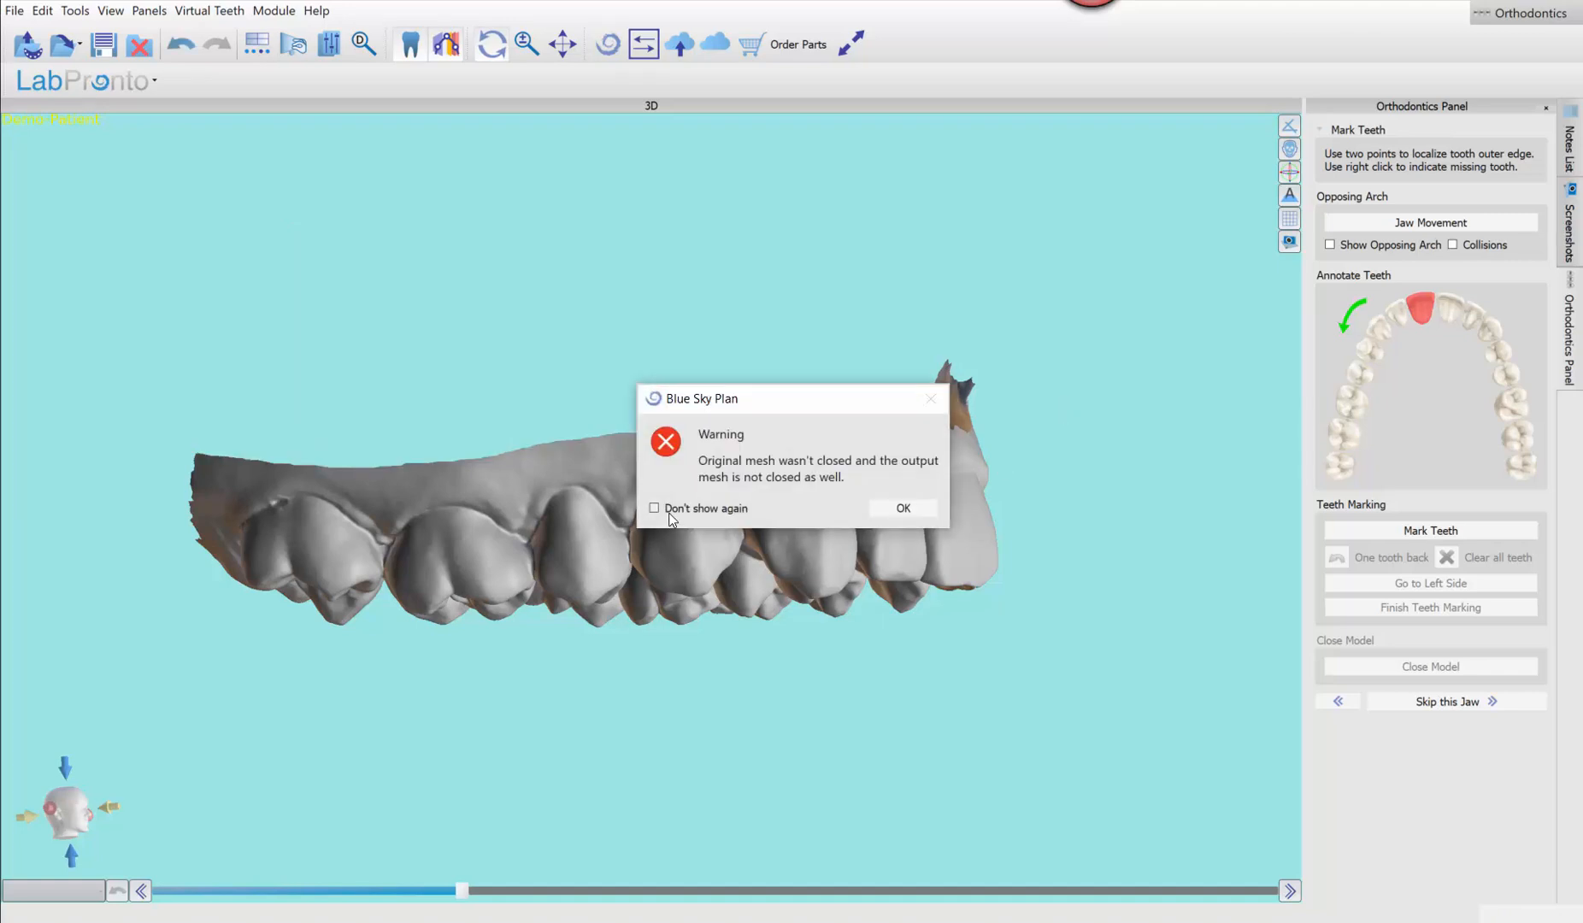
left_click(670, 514)
left_click(895, 512)
Trim the ragged gum edge above the teeth on the patient's left side and the excess palatal tissue inside the arch
mouse_move(1090, 442)
left_mouse_down()
mouse_move(536, 448)
mouse_move(629, 401)
mouse_move(955, 417)
mouse_move(982, 386)
mouse_move(522, 238)
mouse_move(305, 291)
left_mouse_up()
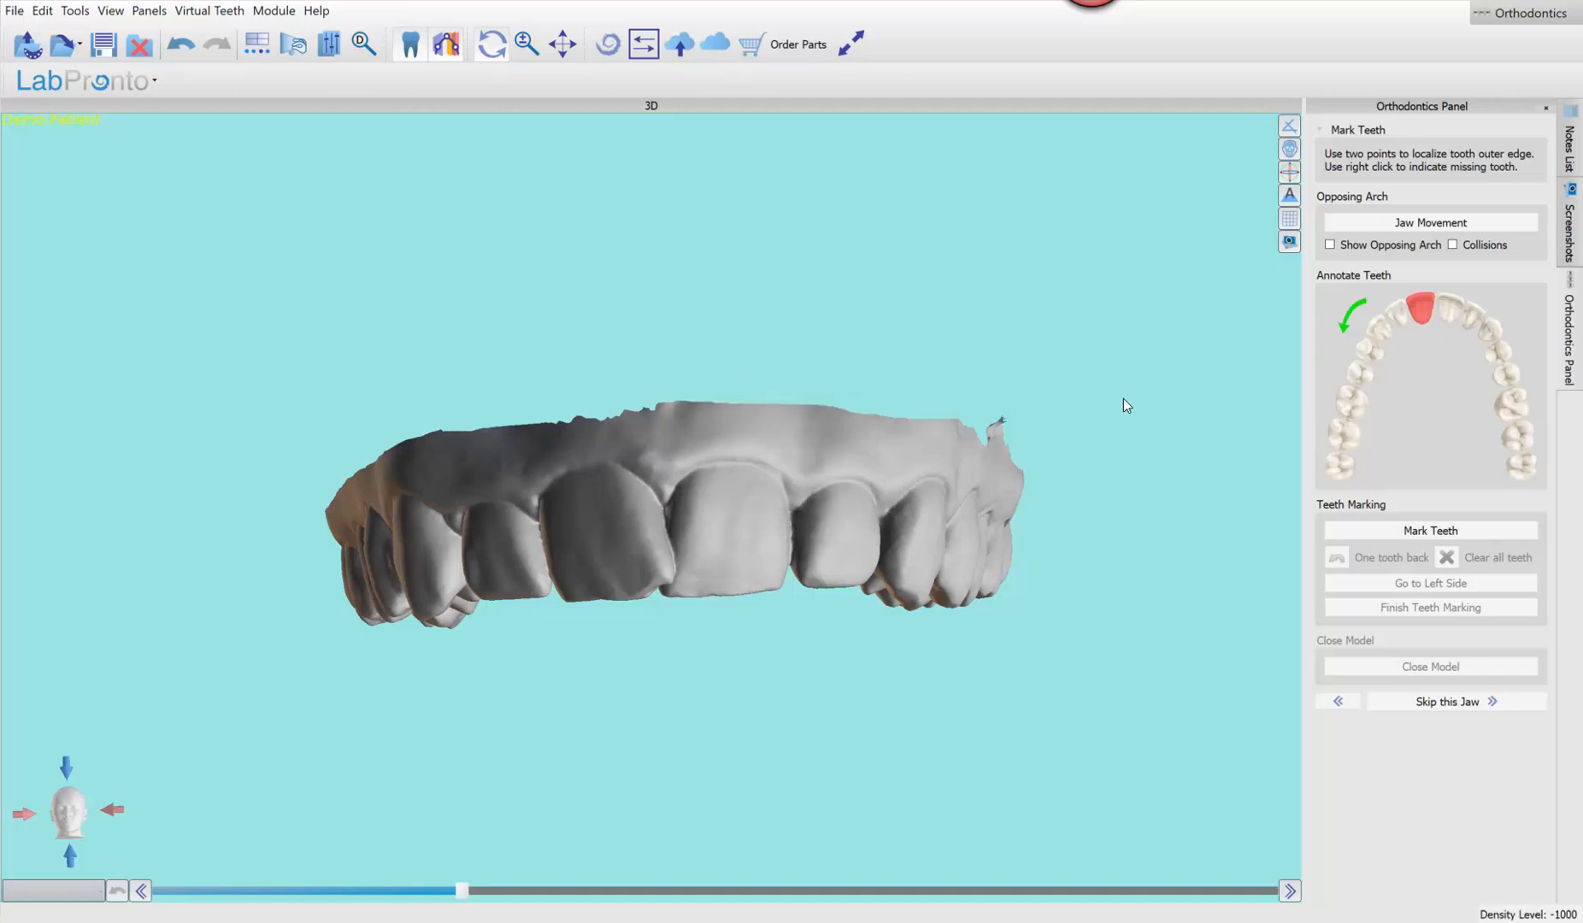
mouse_move(1123, 398)
left_mouse_down()
mouse_move(532, 359)
mouse_move(569, 322)
mouse_move(986, 215)
mouse_move(1092, 243)
mouse_move(1135, 309)
left_mouse_up()
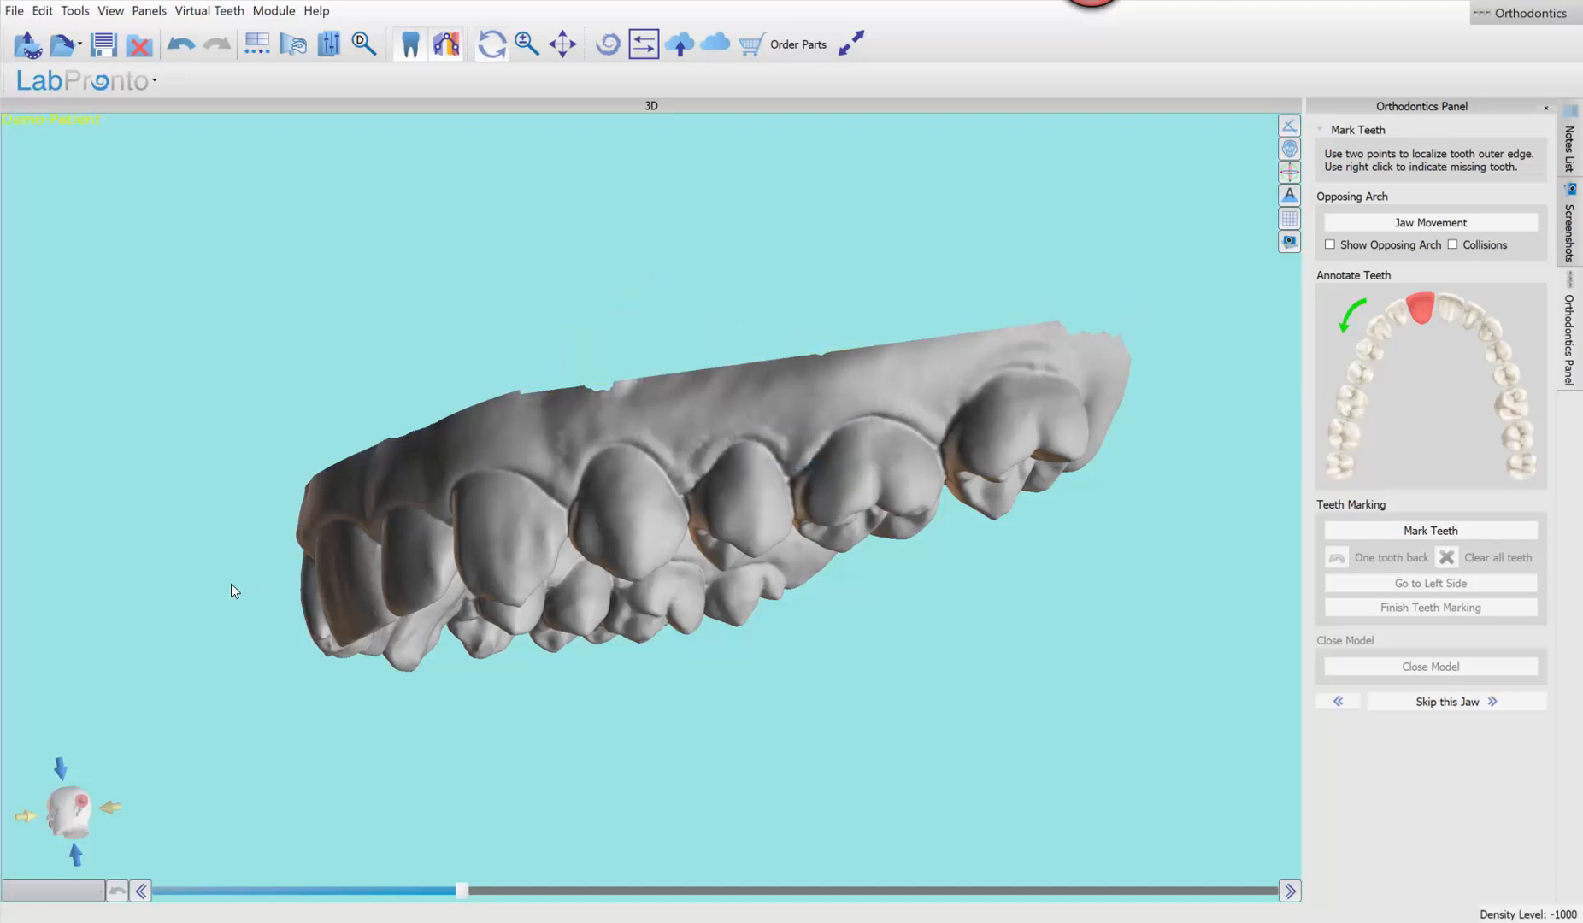
mouse_move(233, 586)
left_mouse_down()
mouse_move(531, 373)
mouse_move(628, 512)
mouse_move(586, 193)
mouse_move(417, 501)
mouse_move(961, 310)
mouse_move(539, 468)
mouse_move(351, 576)
mouse_move(618, 629)
left_mouse_up()
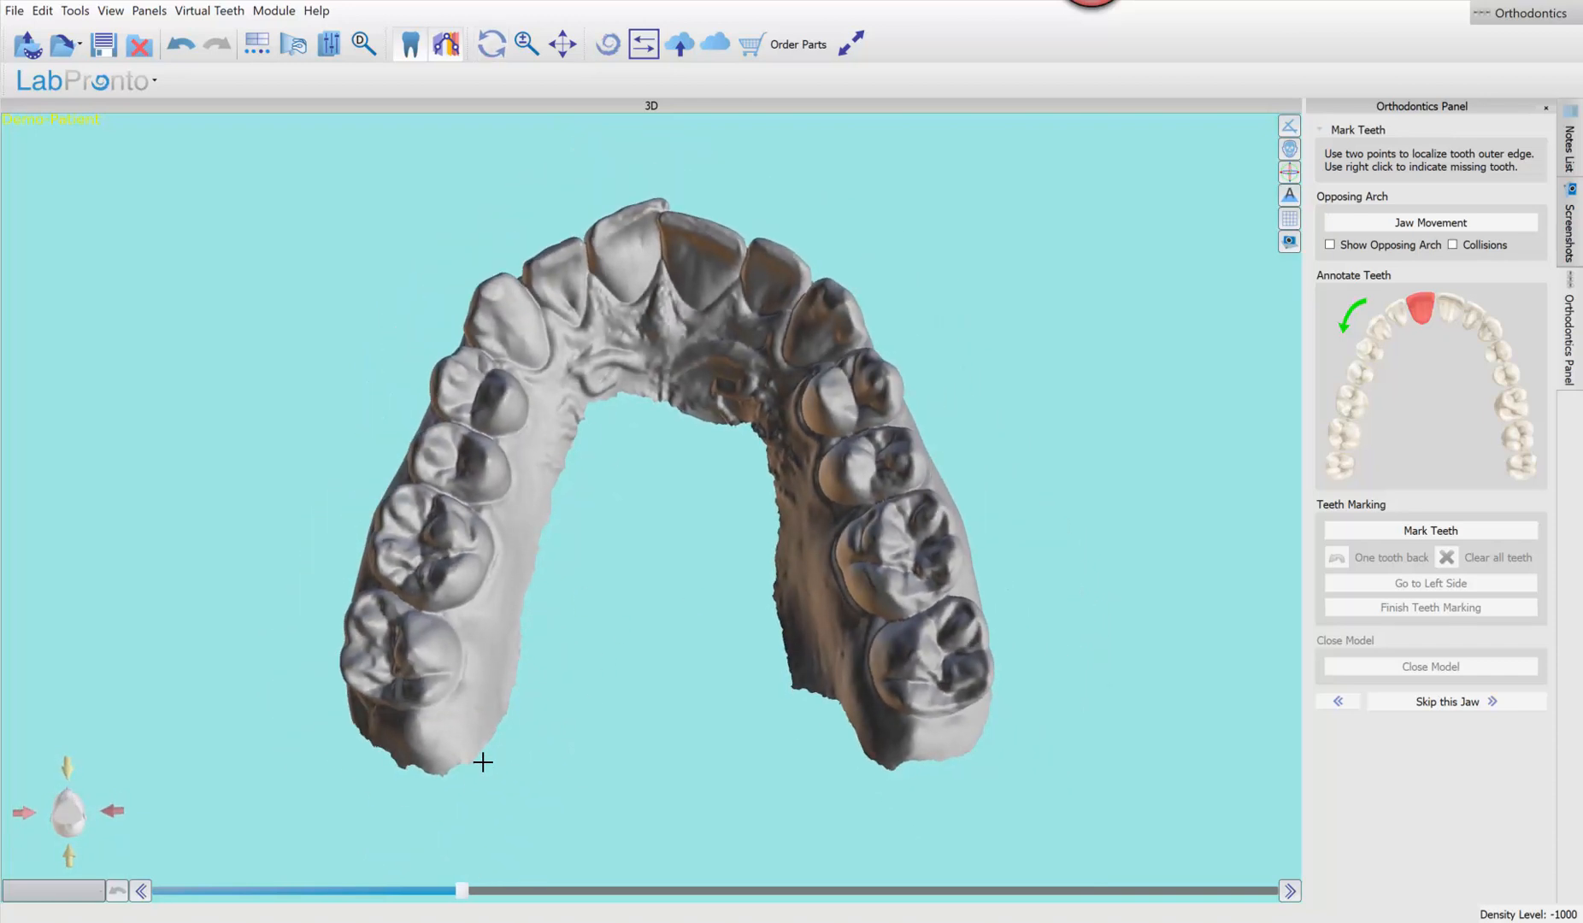
mouse_move(485, 762)
left_mouse_down()
mouse_move(572, 427)
mouse_move(589, 396)
mouse_move(668, 369)
mouse_move(756, 421)
mouse_move(839, 701)
mouse_move(841, 835)
mouse_move(759, 864)
left_mouse_up()
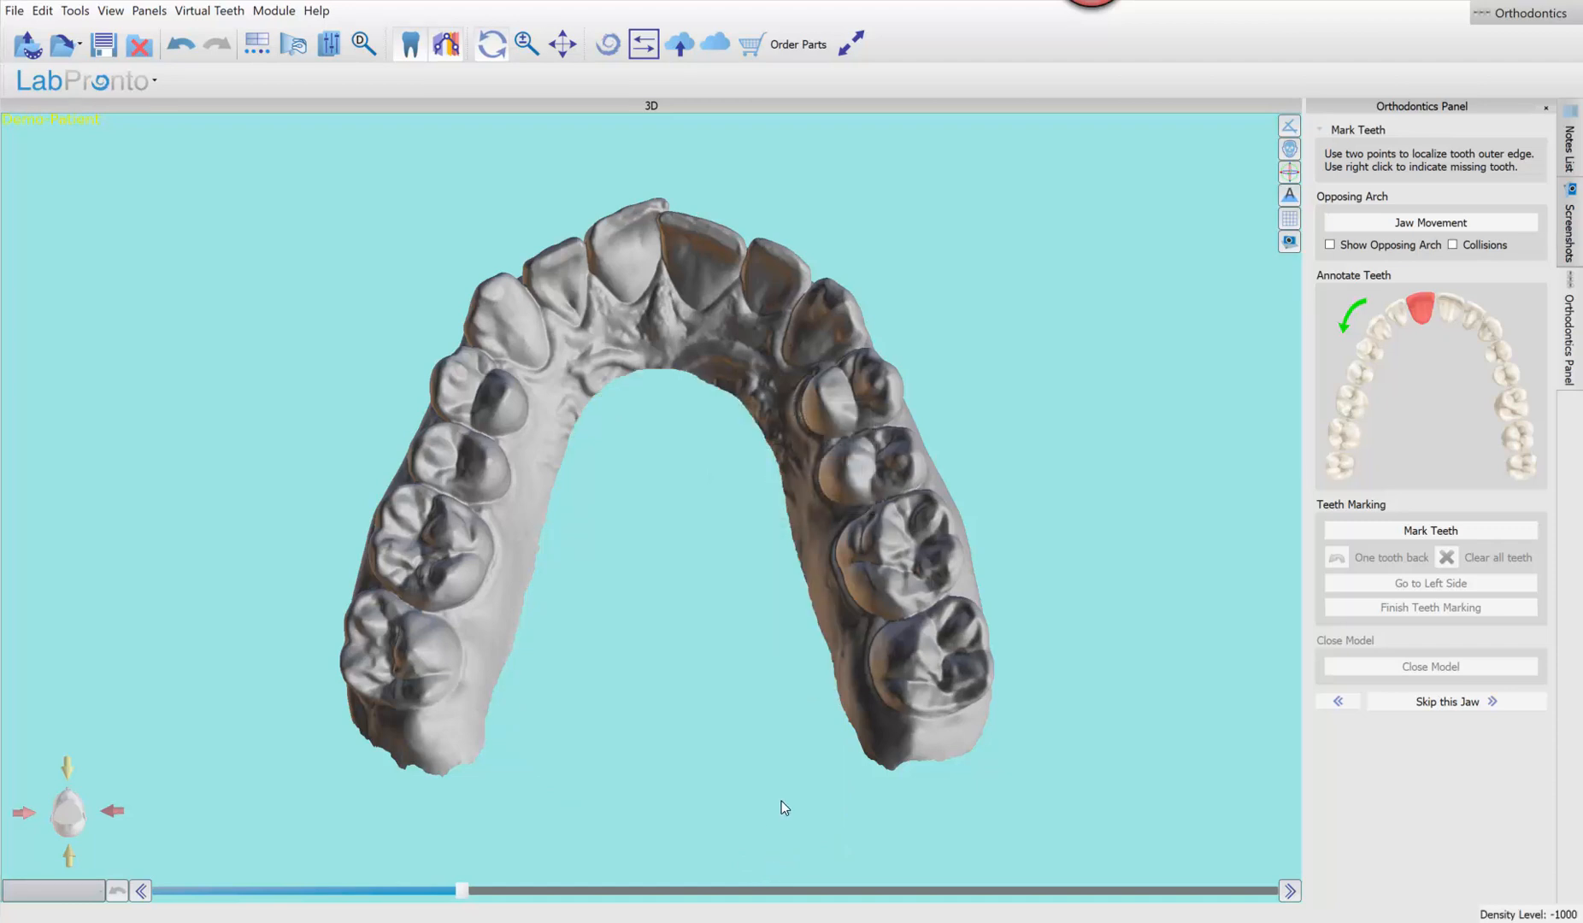
Cut off the excess scan tissue behind the last molars on both sides with a straight line across the arch
left_click(68, 770)
left_click(71, 862)
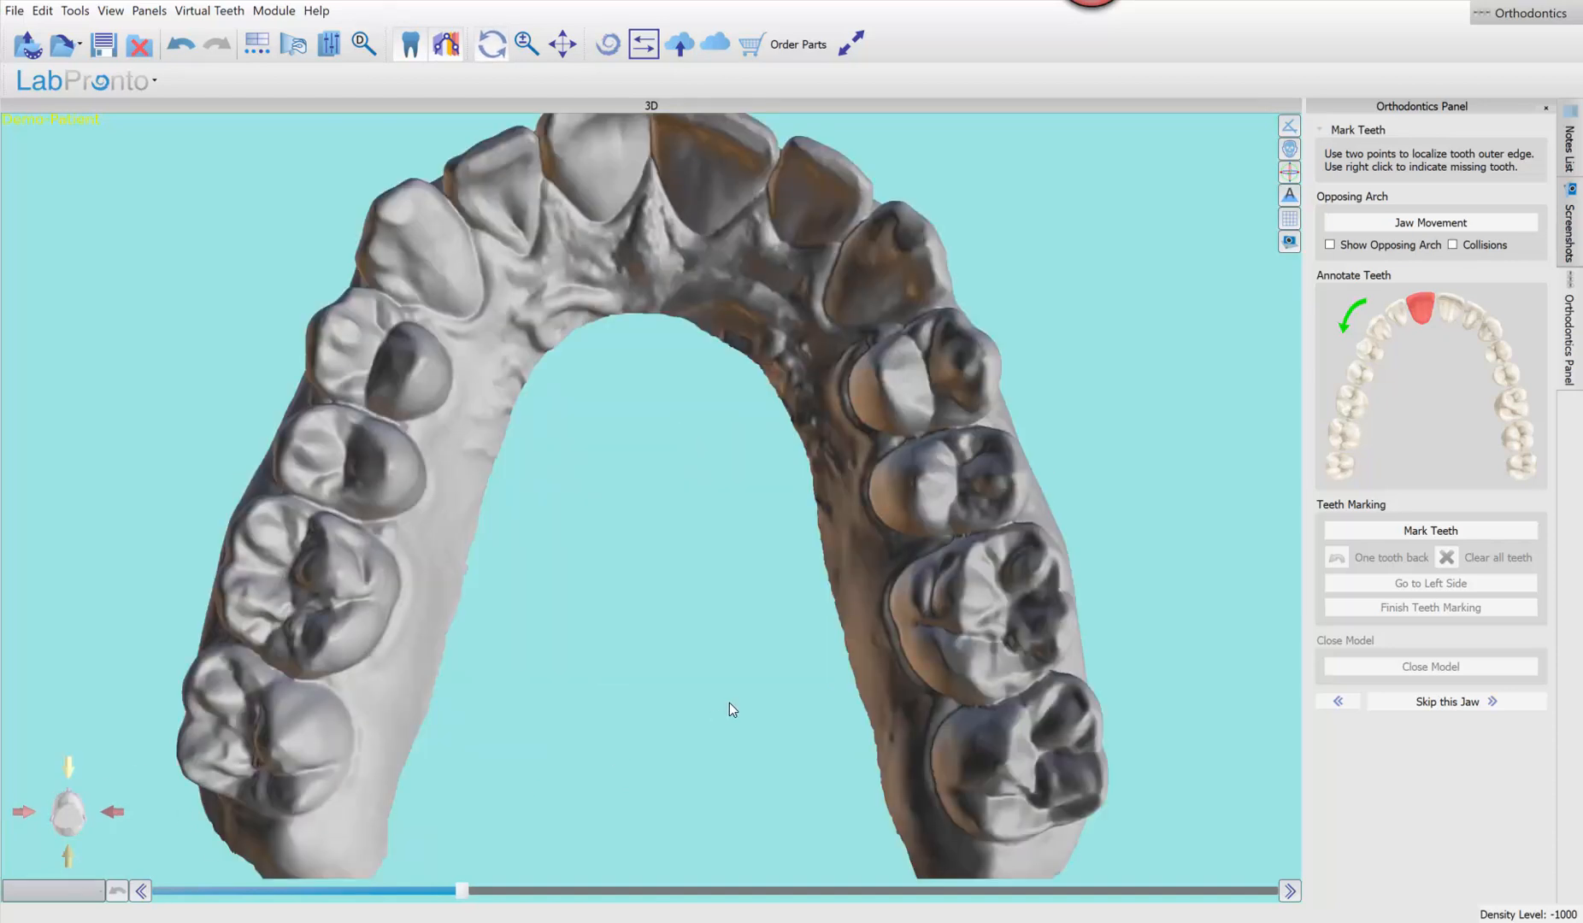
scroll(730, 701, "down", 3)
middle_click_drag(730, 699, 738, 559)
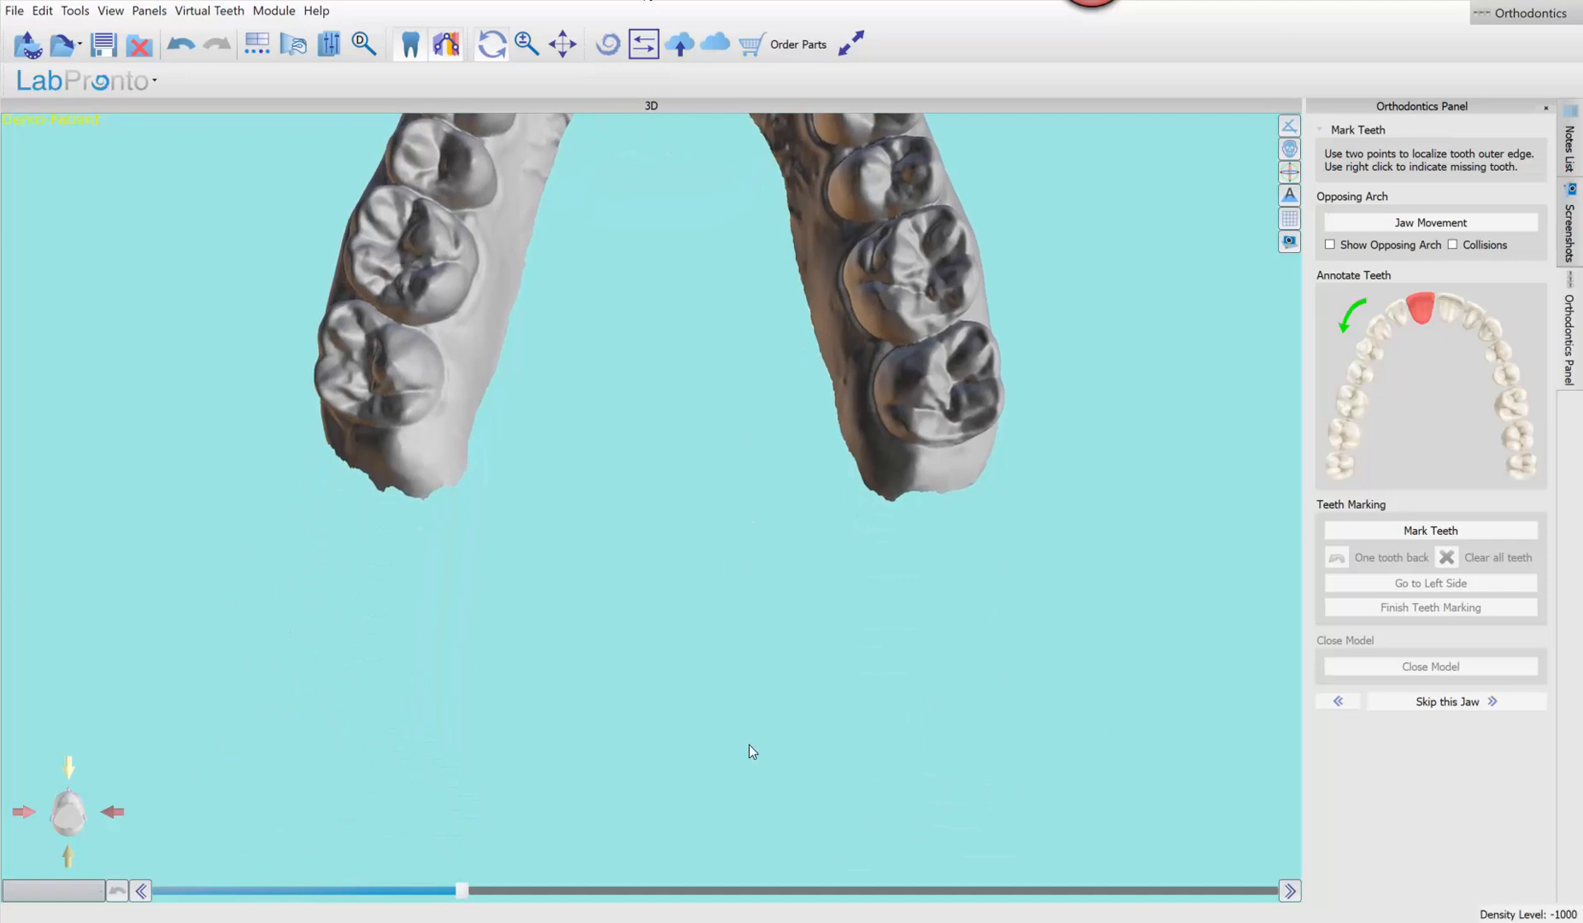
key("space")
mouse_move(213, 466)
left_mouse_down()
mouse_move(1032, 754)
mouse_move(1205, 573)
mouse_move(1178, 478)
mouse_move(1159, 564)
mouse_move(1236, 462)
left_mouse_up()
left_click(1052, 464)
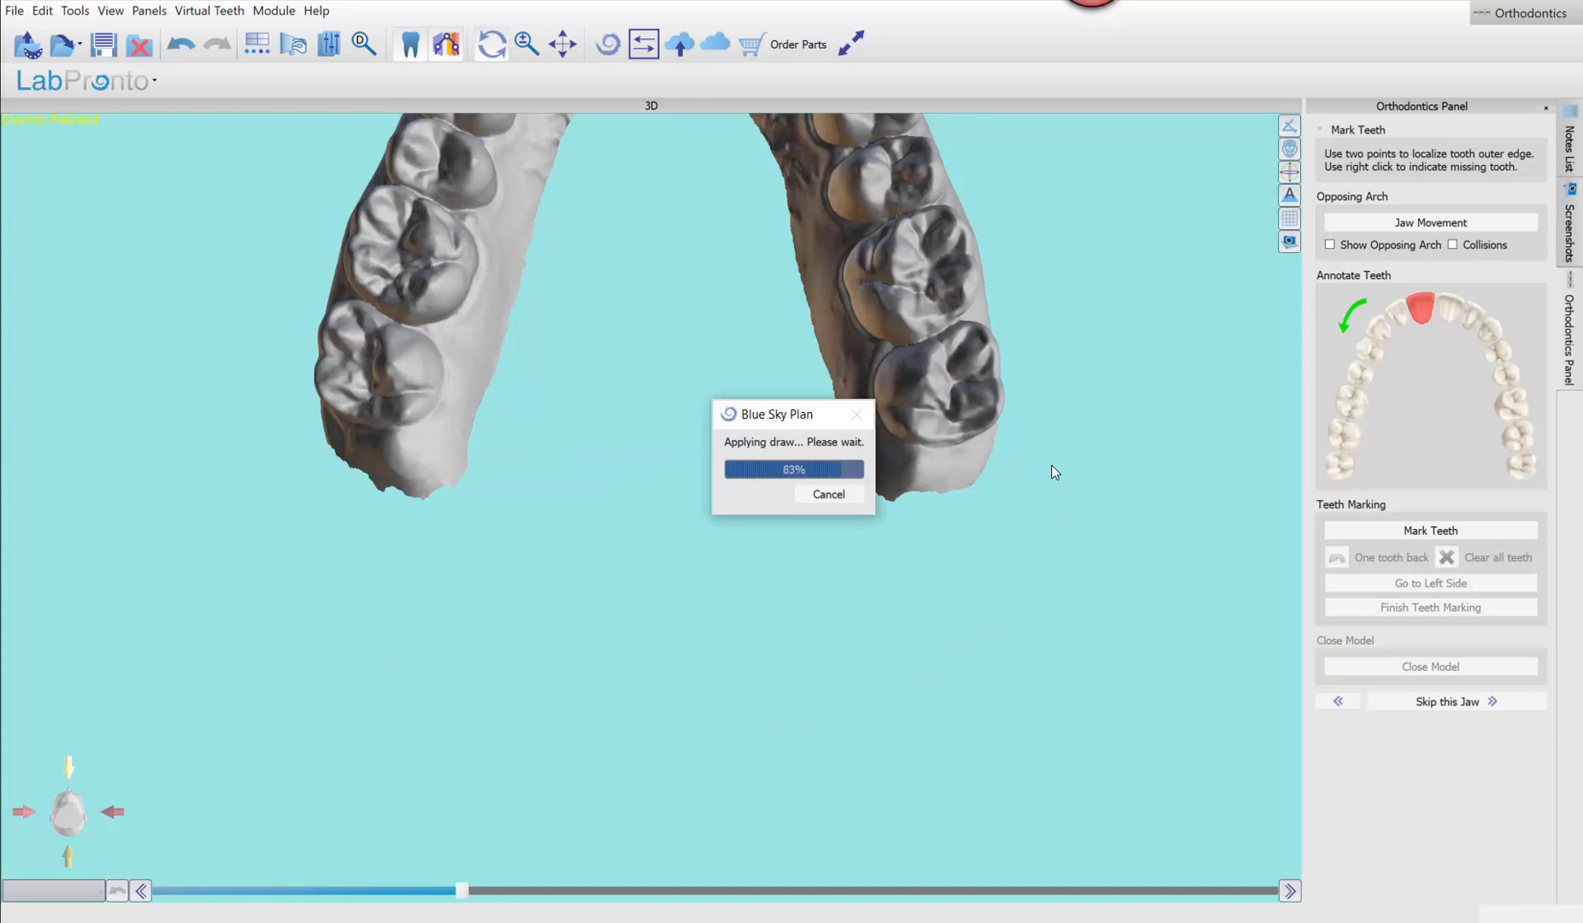
Turn on tooth marking and mark both outer edge points of the upper right central and lateral incisors
left_click(112, 813)
left_click_drag(663, 654, 542, 613)
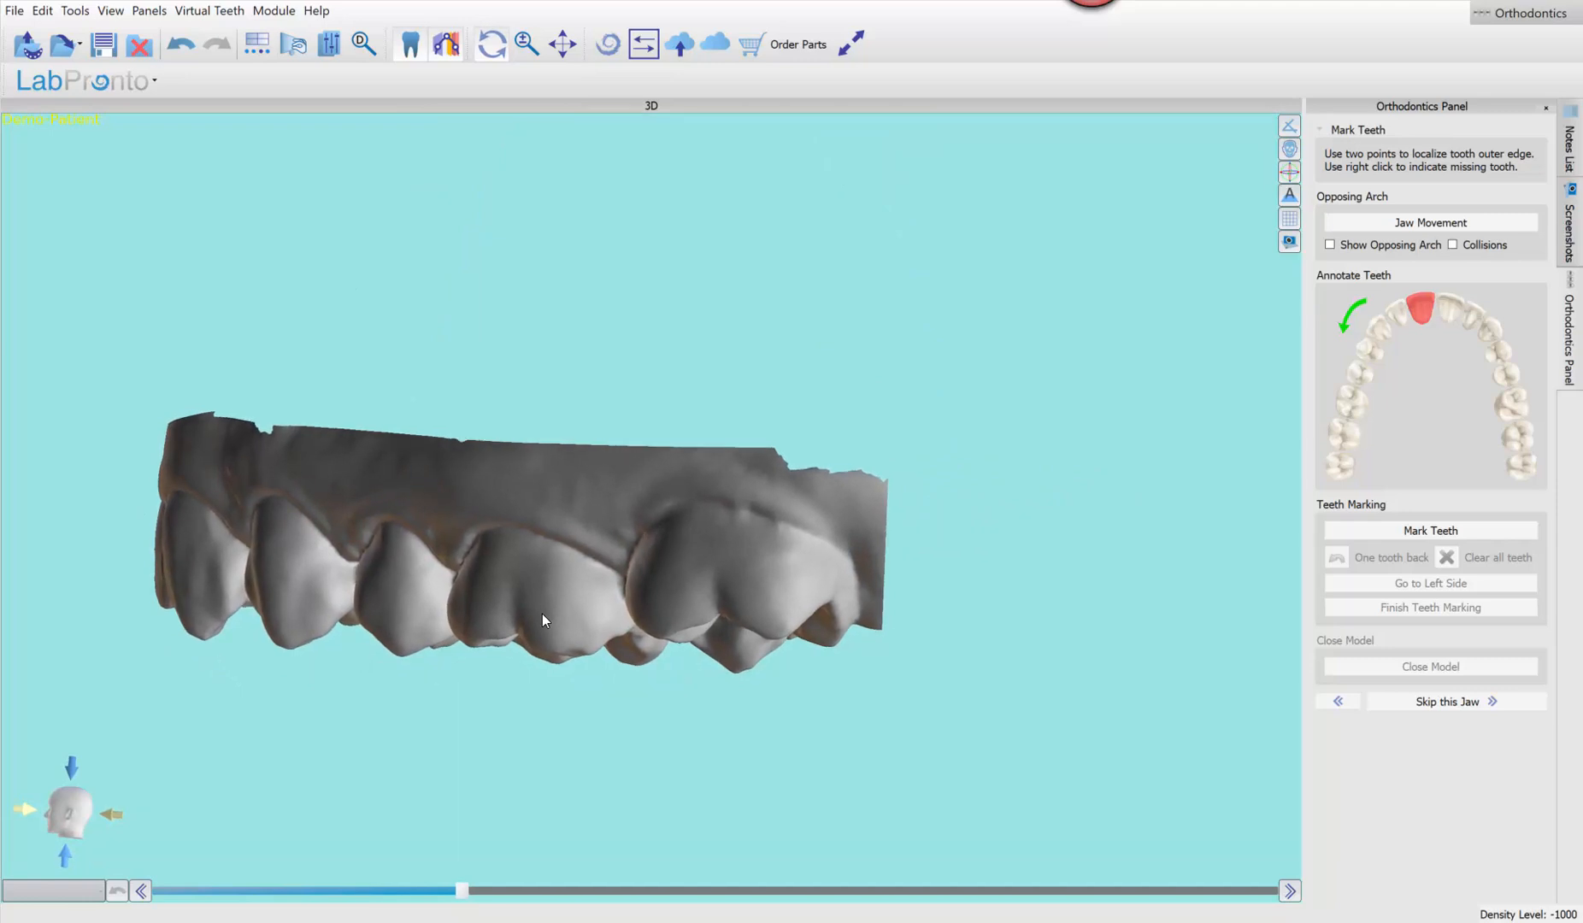
scroll(542, 614, "down", 3)
left_click(1410, 530)
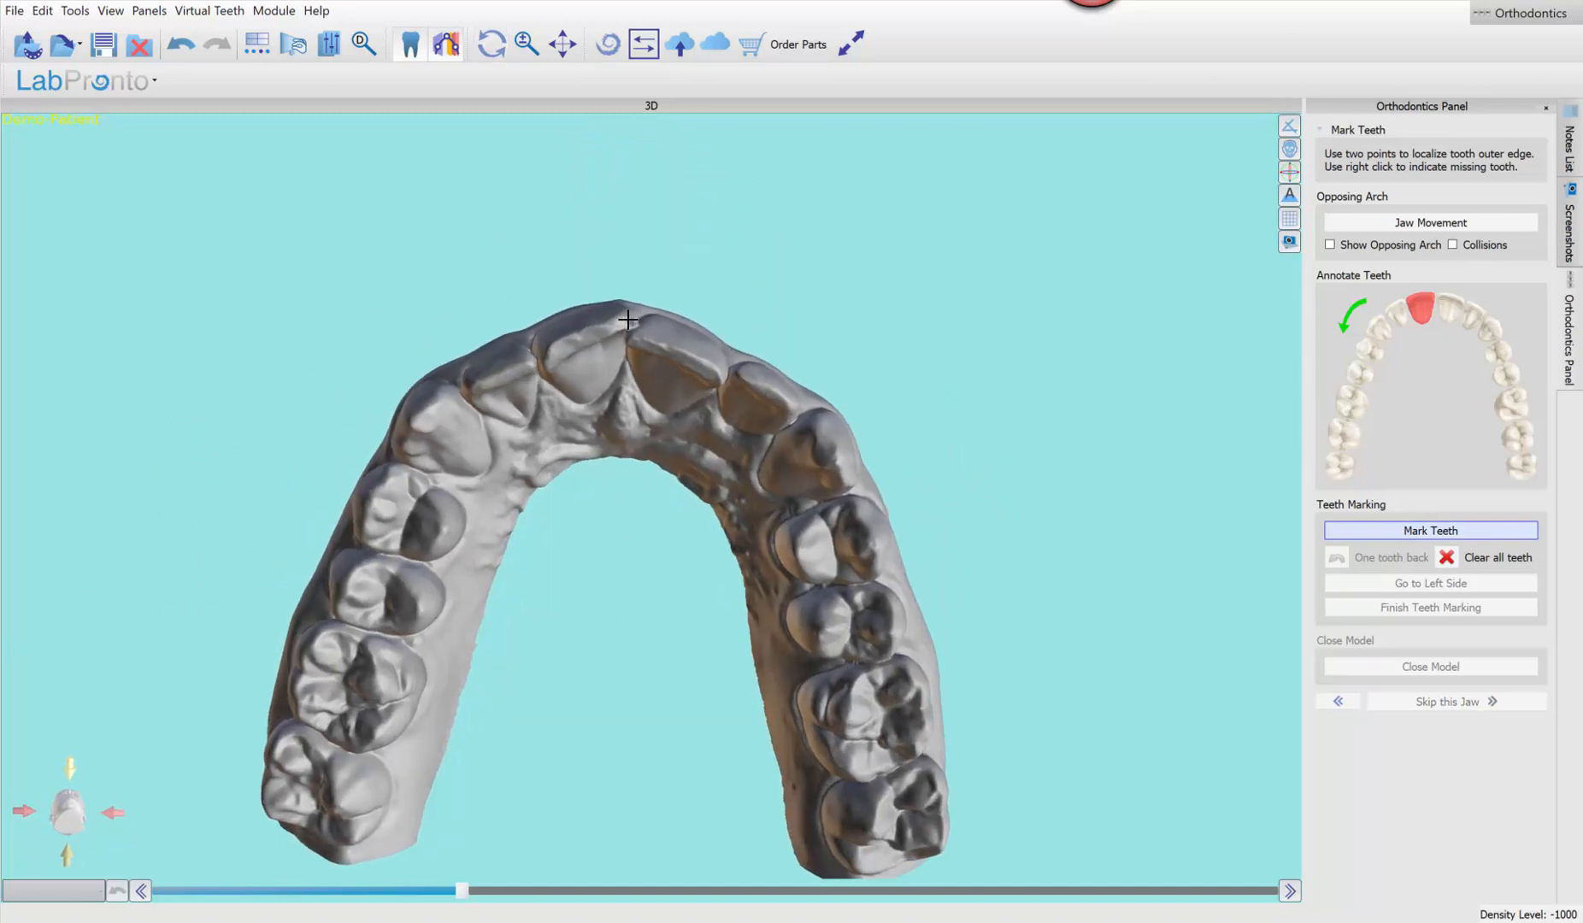
left_click(627, 320)
left_click(549, 360)
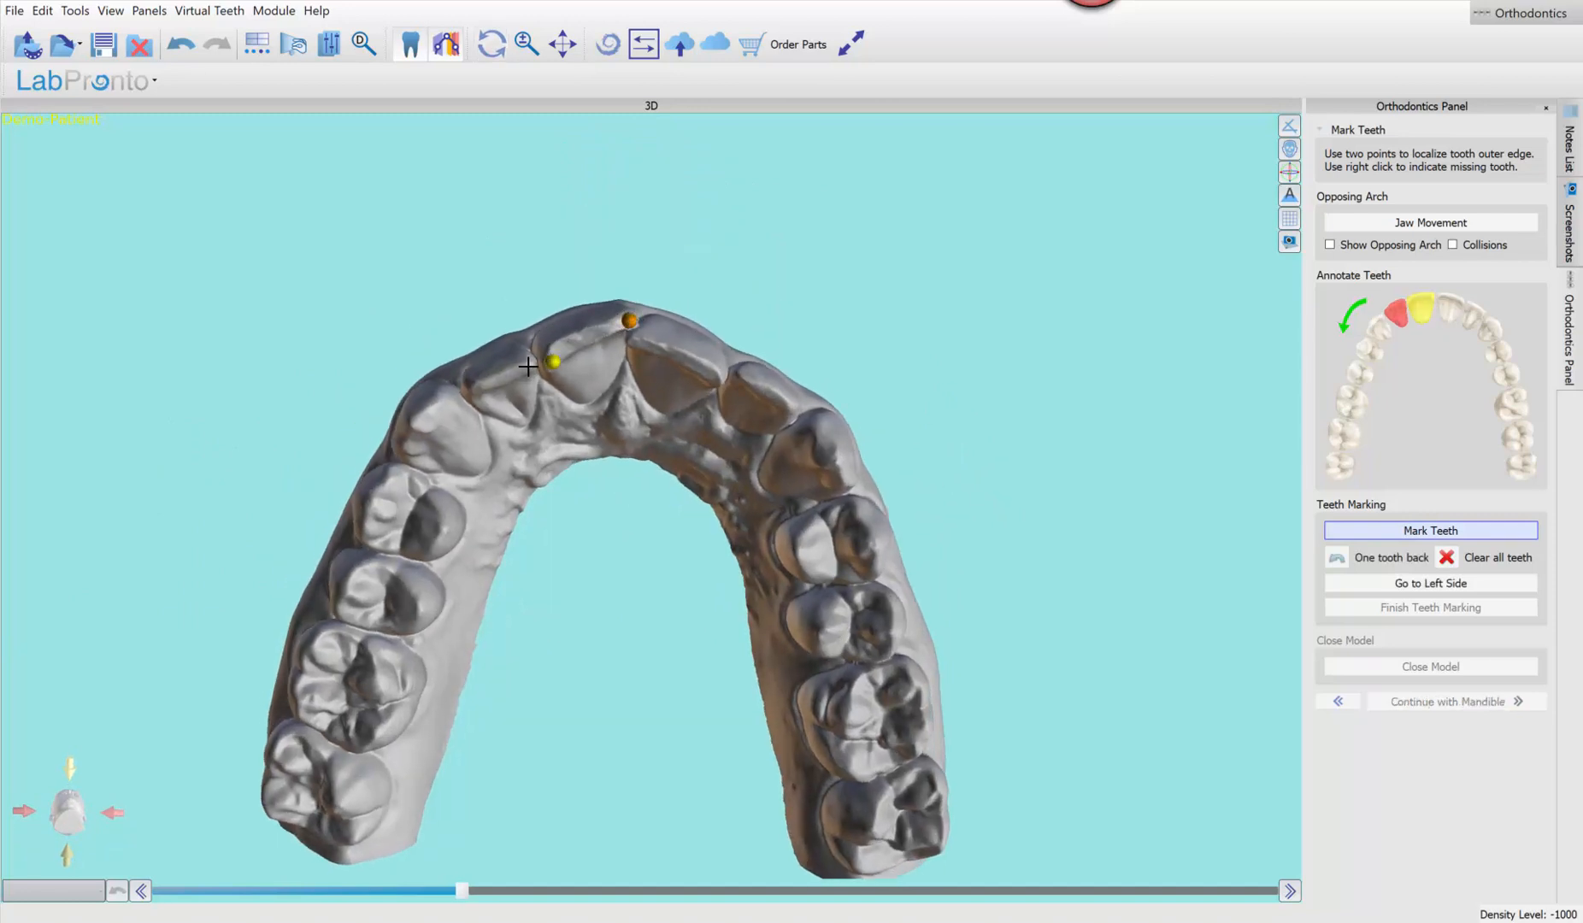
left_click(529, 366)
left_click(482, 389)
Mark the outer edge points of the upper right canine and first premolar
left_click(443, 407)
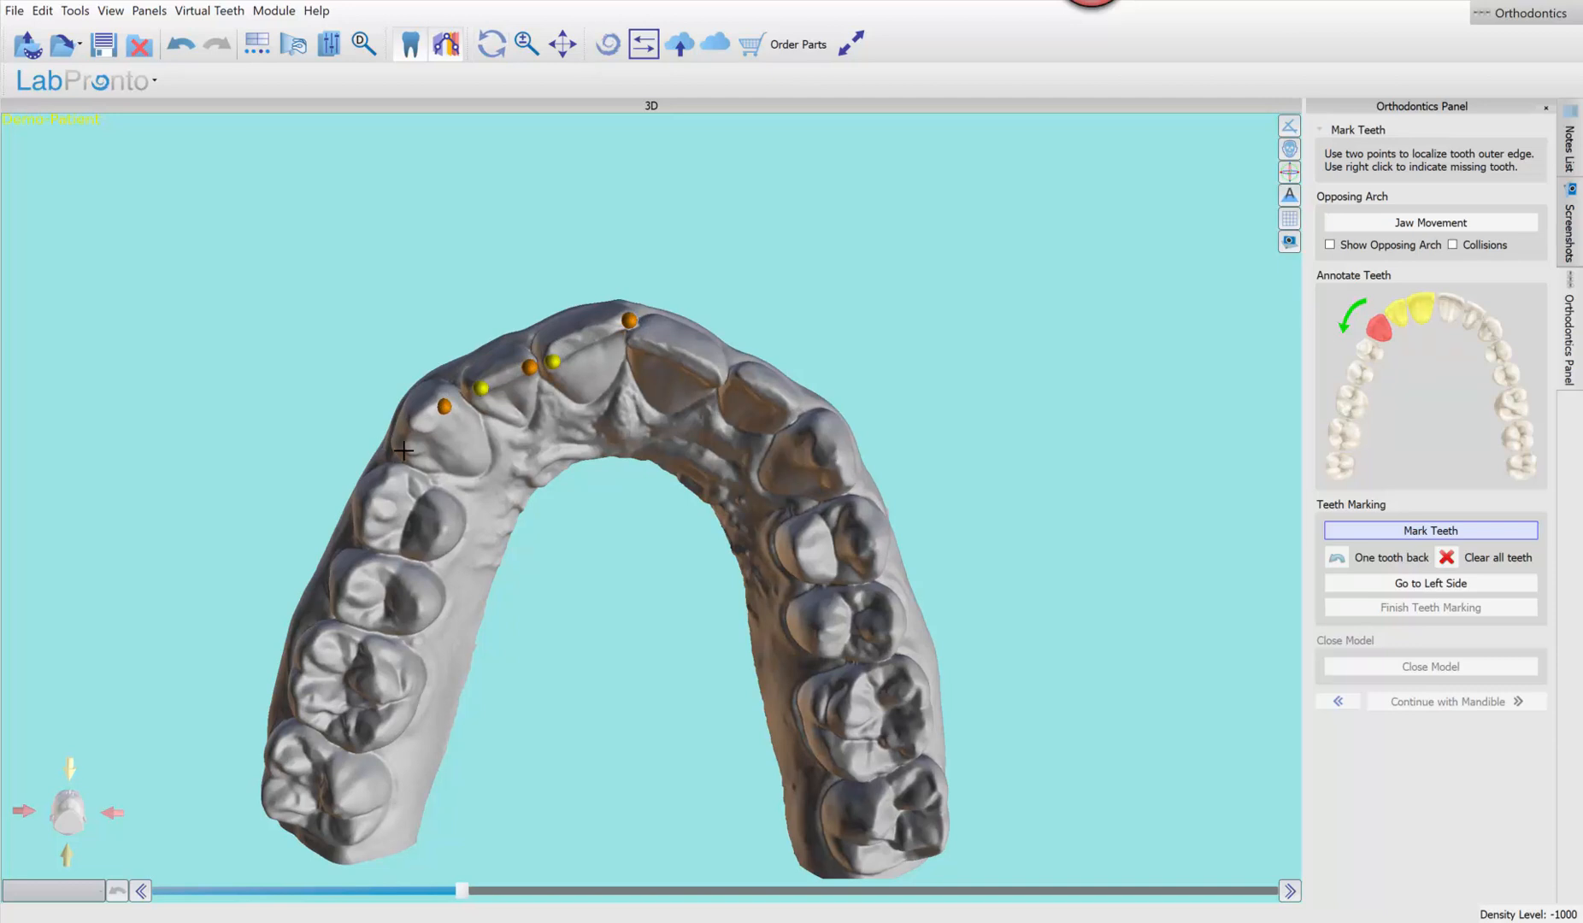
left_click(405, 451)
left_click(395, 480)
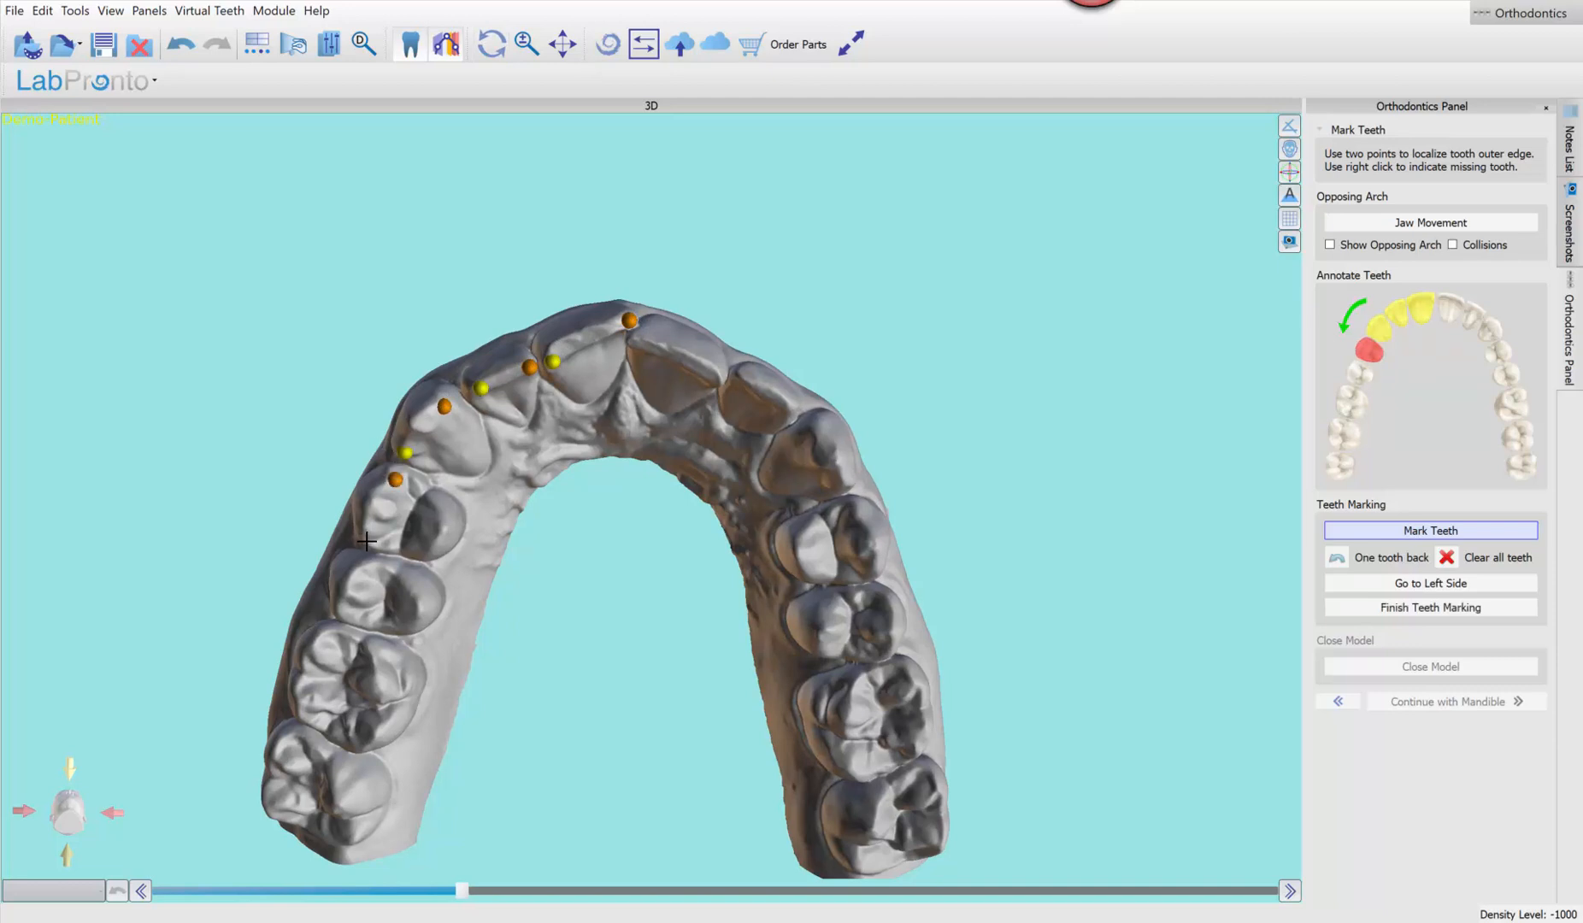
left_click(366, 541)
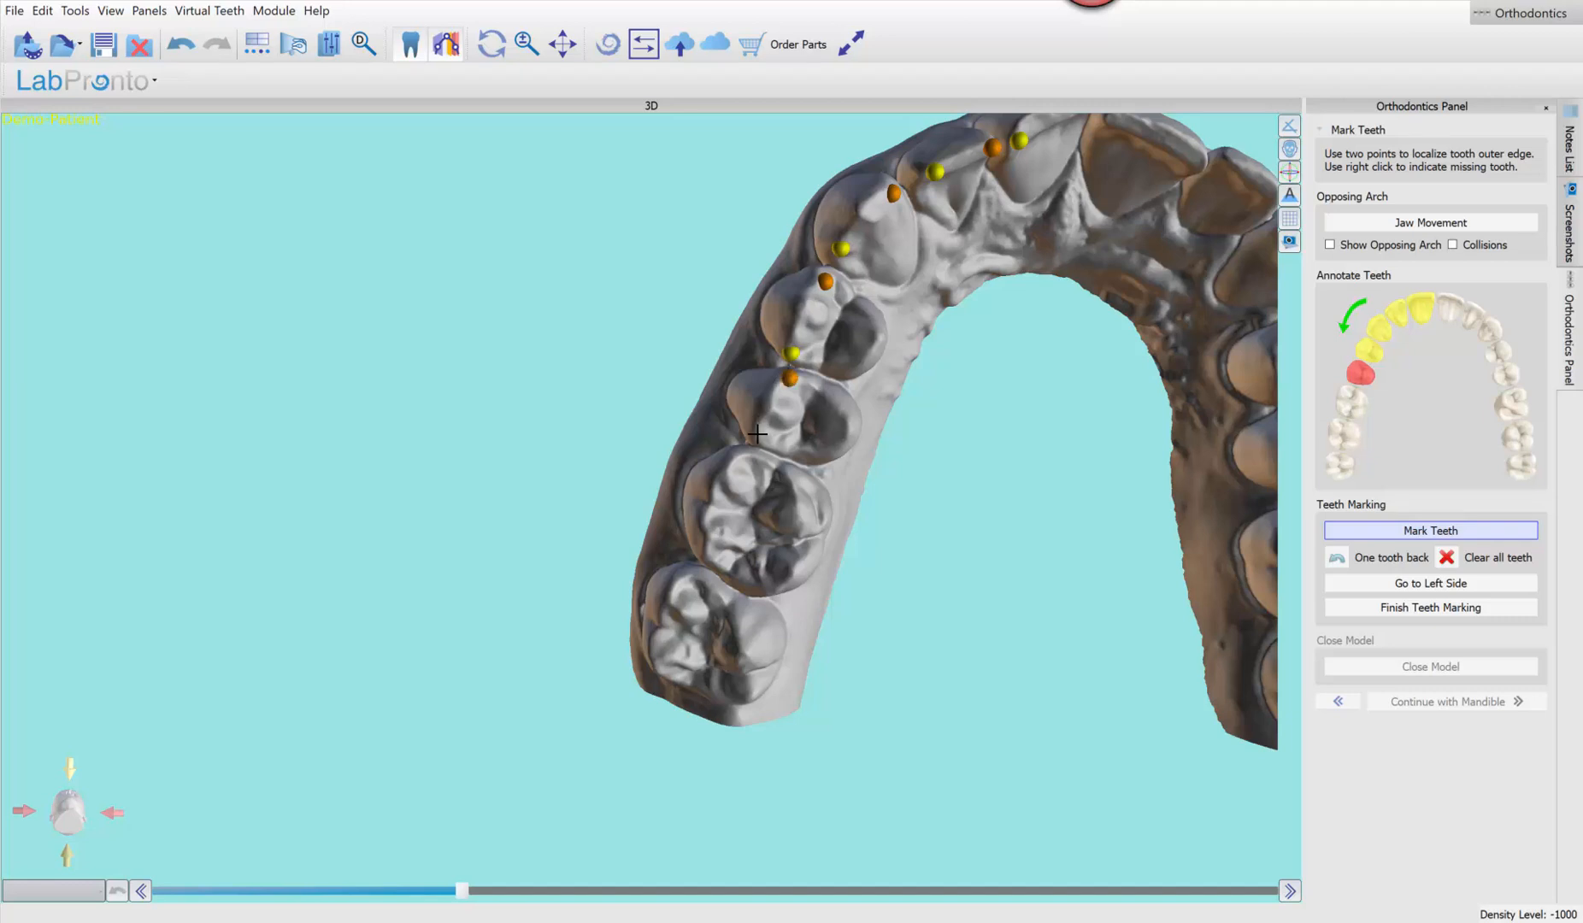
Finish marking the upper right second premolar and mark the outer edges of the first and second molars
left_click(759, 437)
left_click(741, 464)
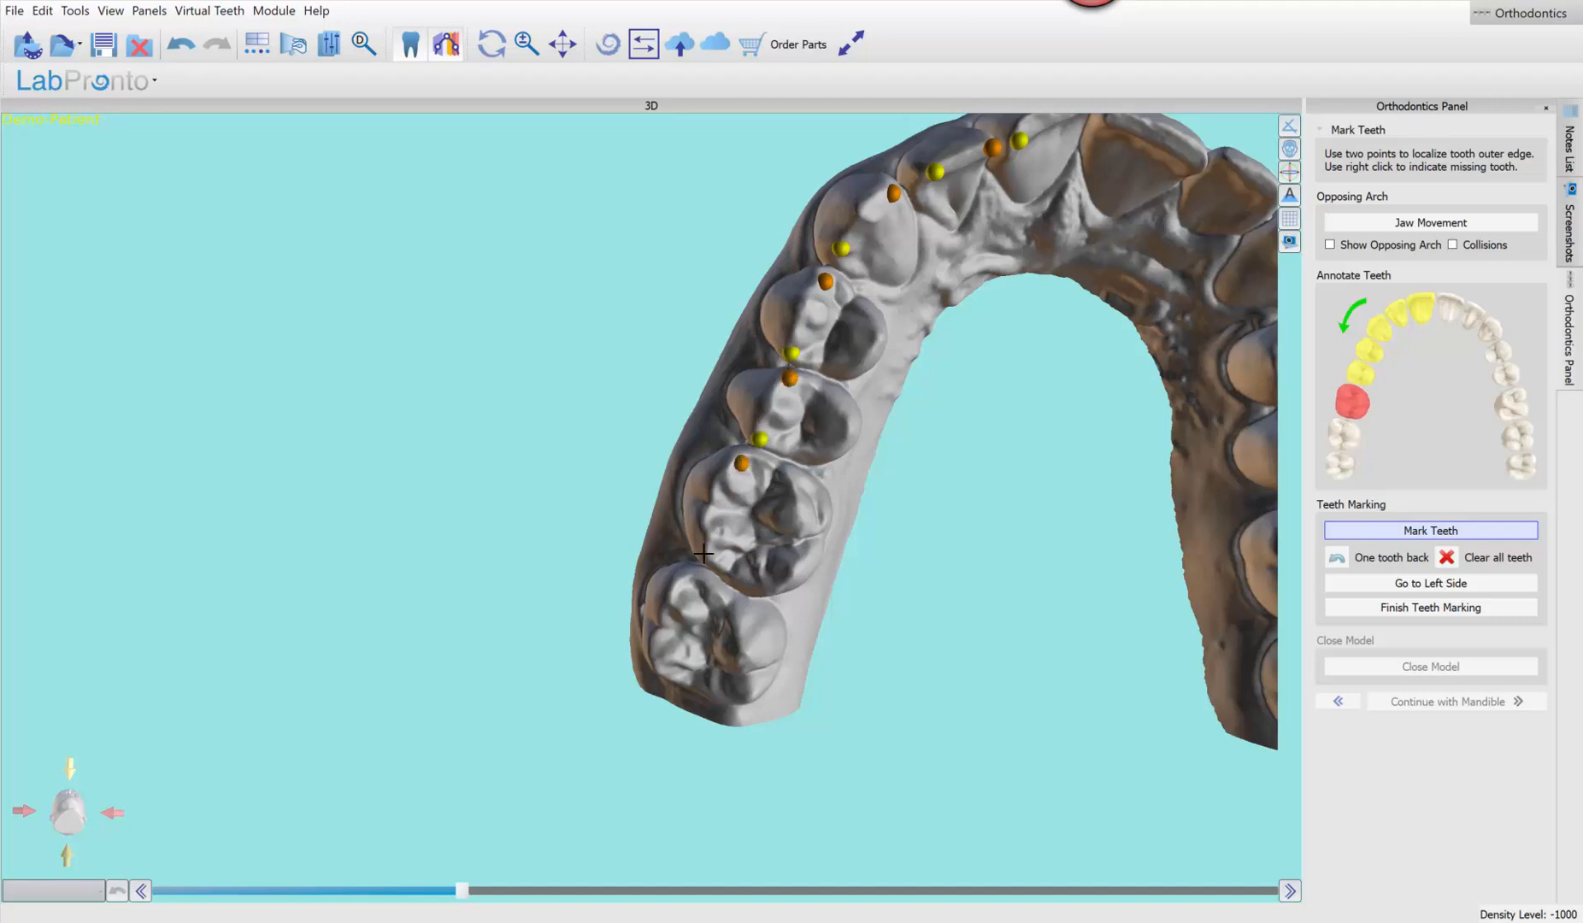
left_click(708, 556)
left_click(685, 581)
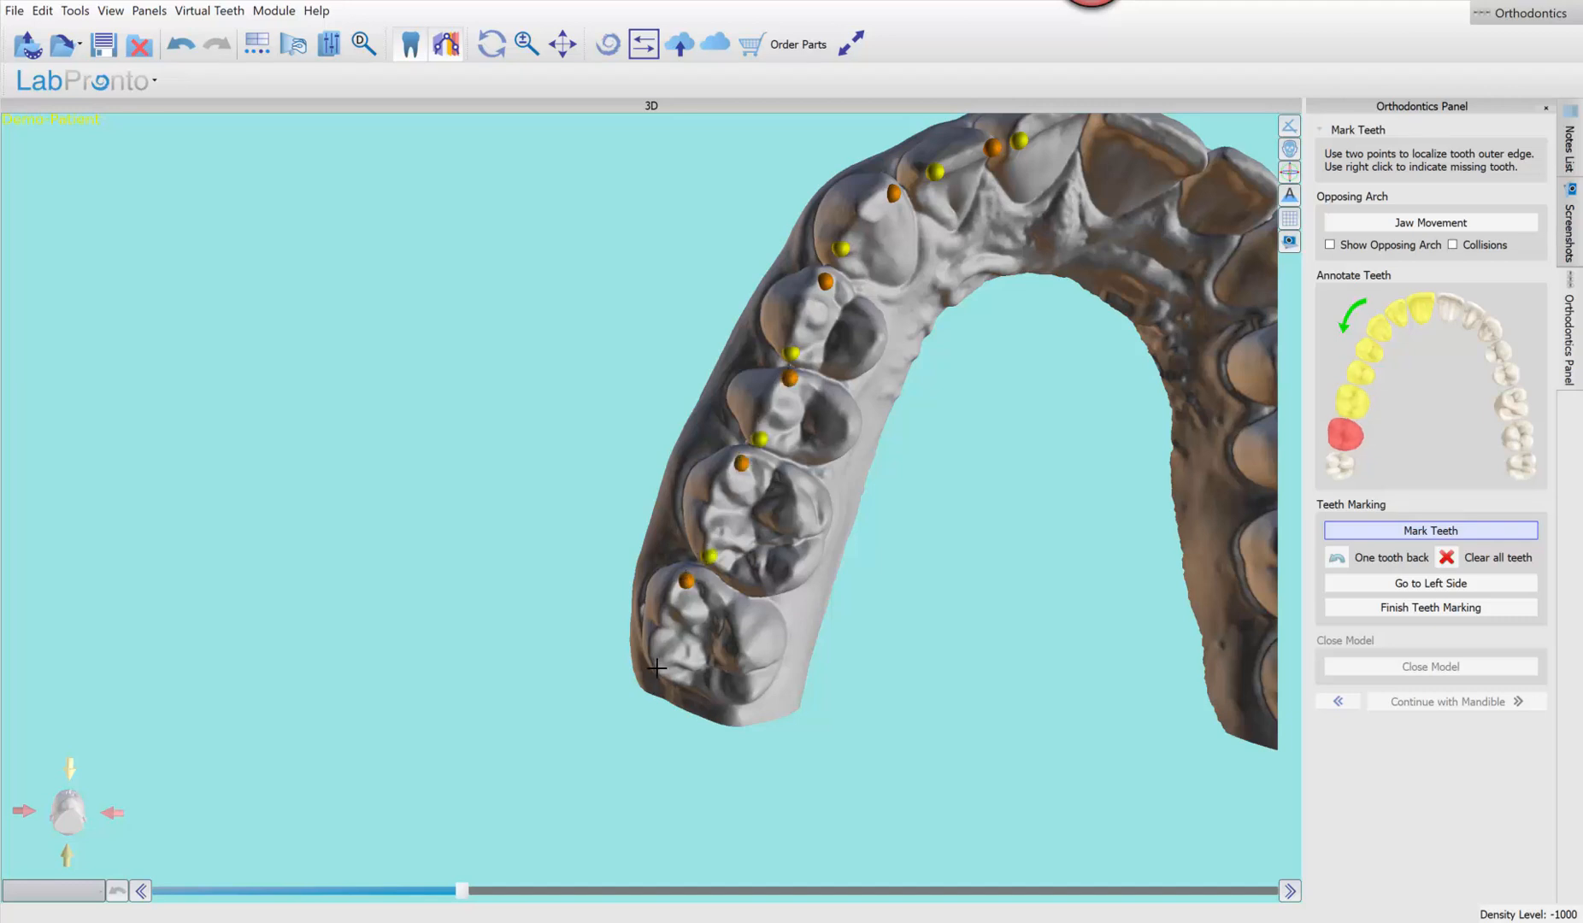
left_click(657, 668)
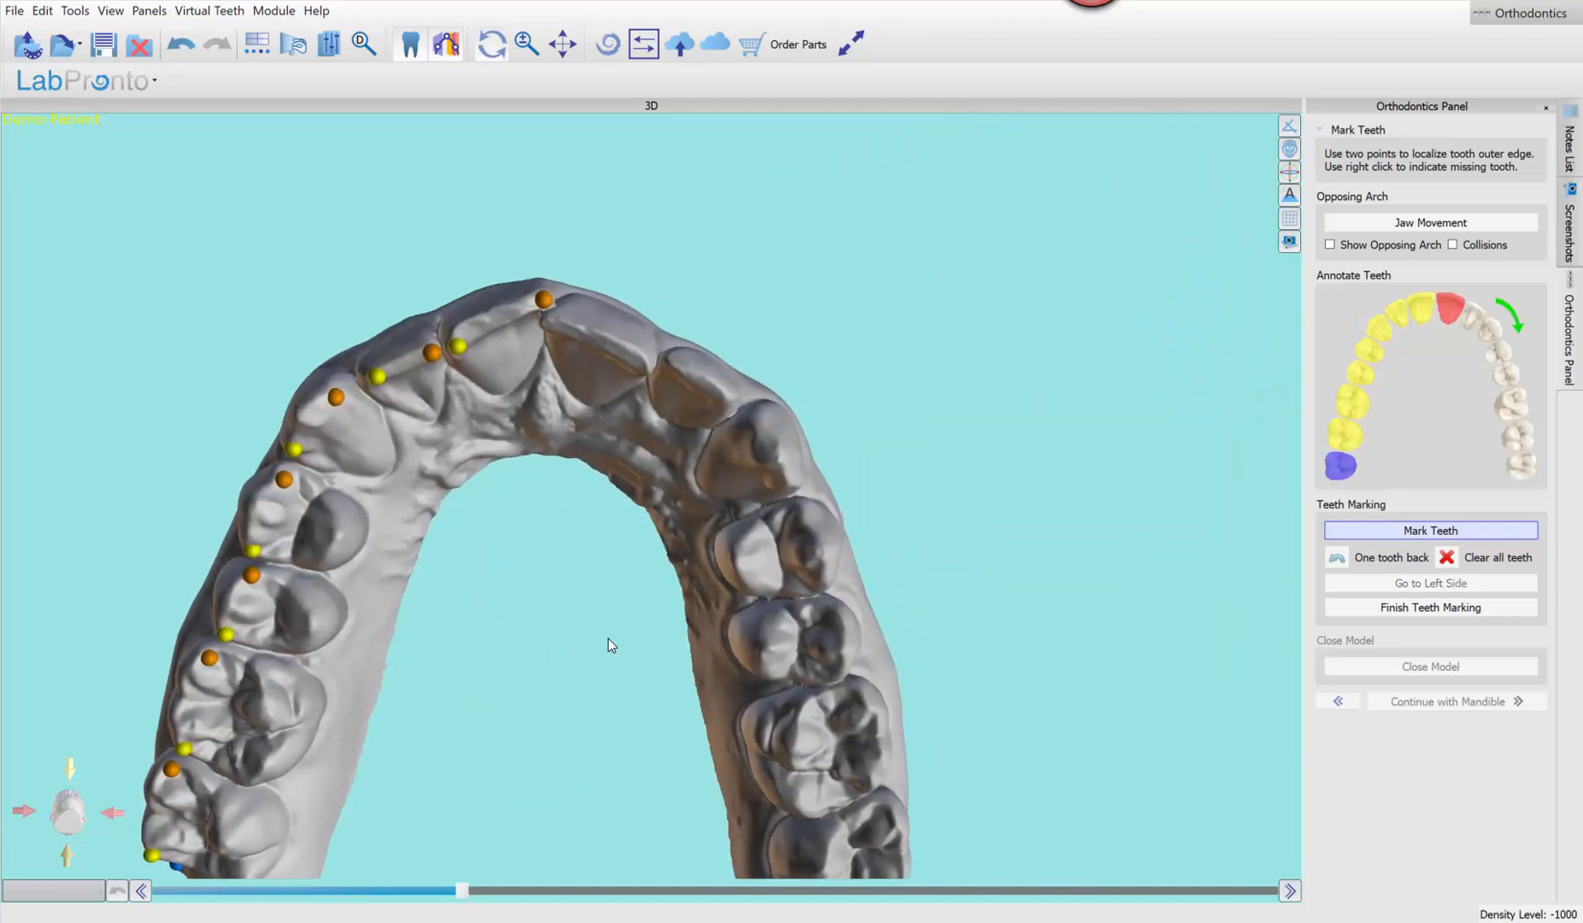
Mark both outer edge points of the upper left central incisor, lateral incisor and canine
left_click(646, 275)
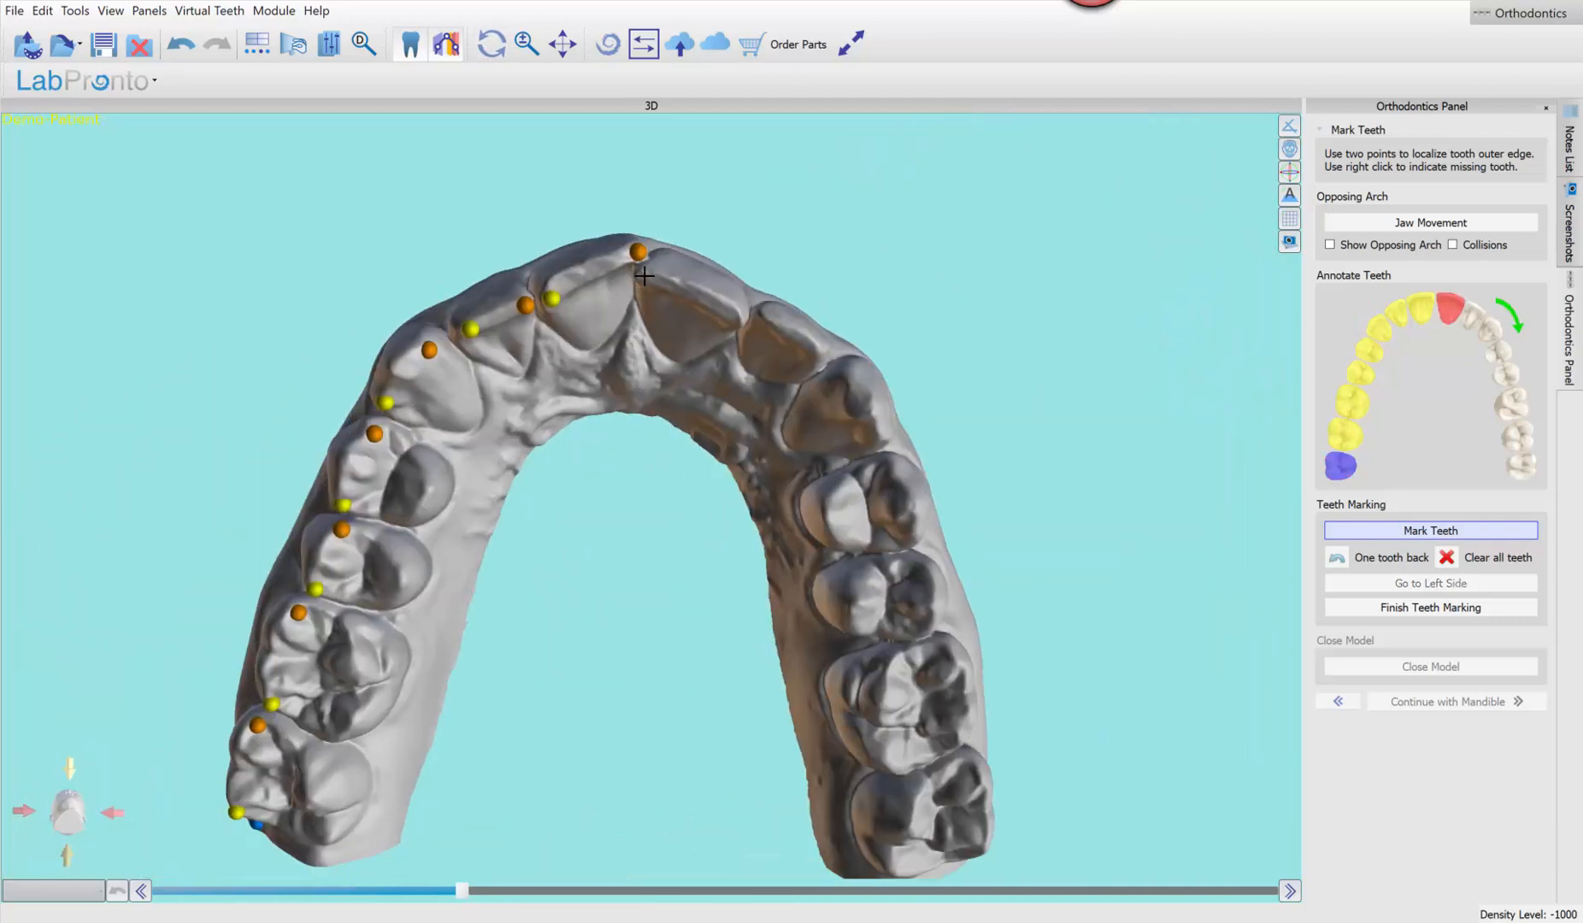
left_click(733, 317)
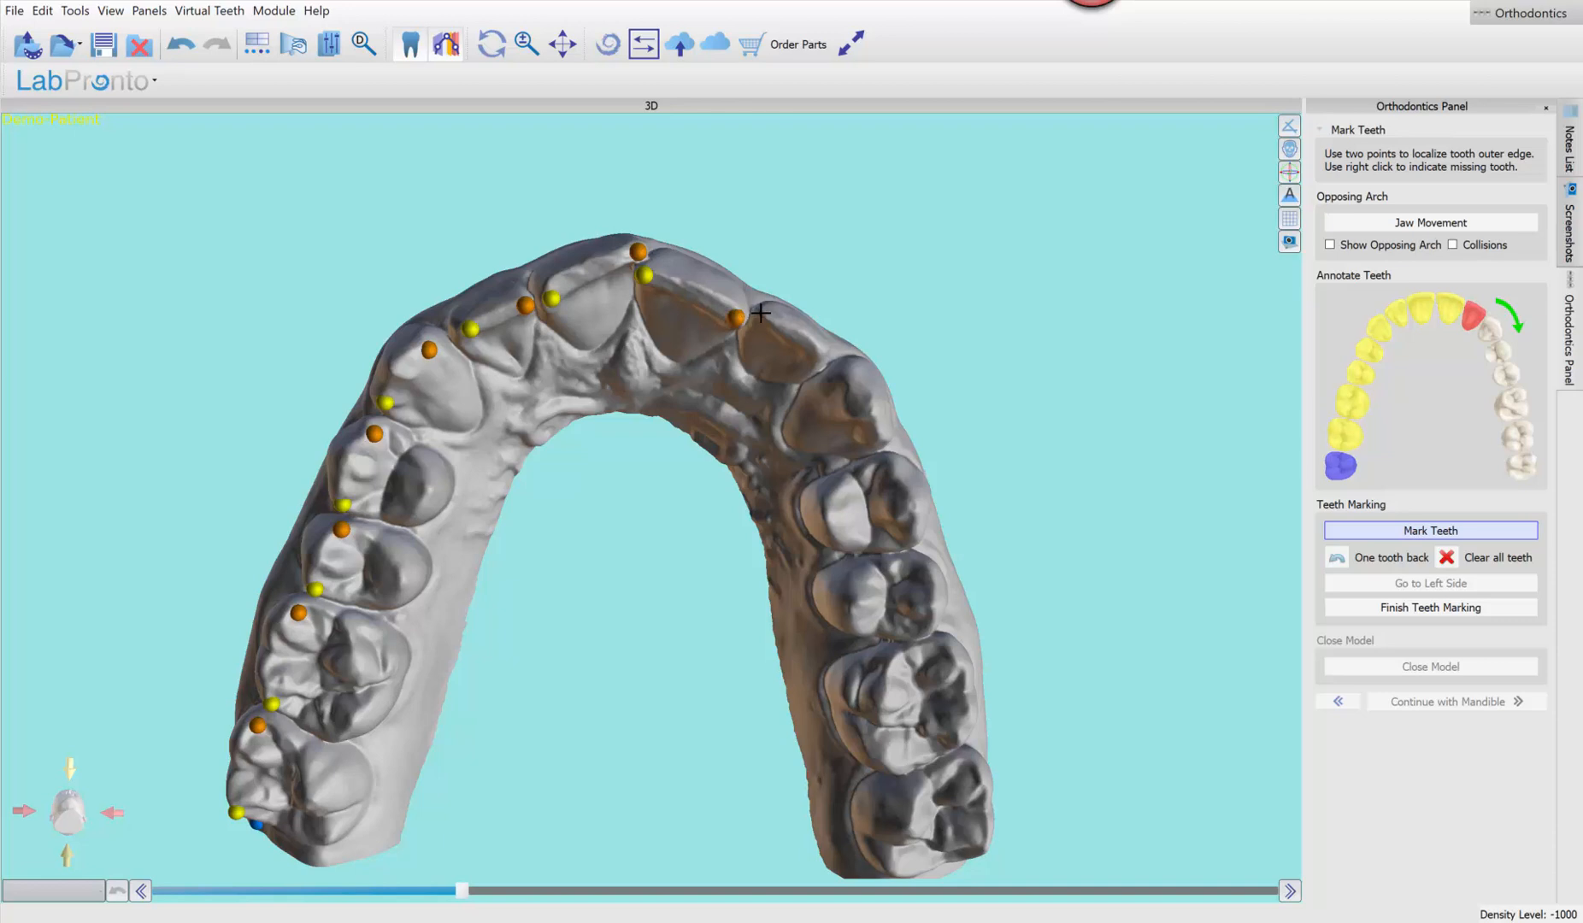
left_click(763, 313)
left_click(818, 354)
left_click(845, 368)
left_click(872, 437)
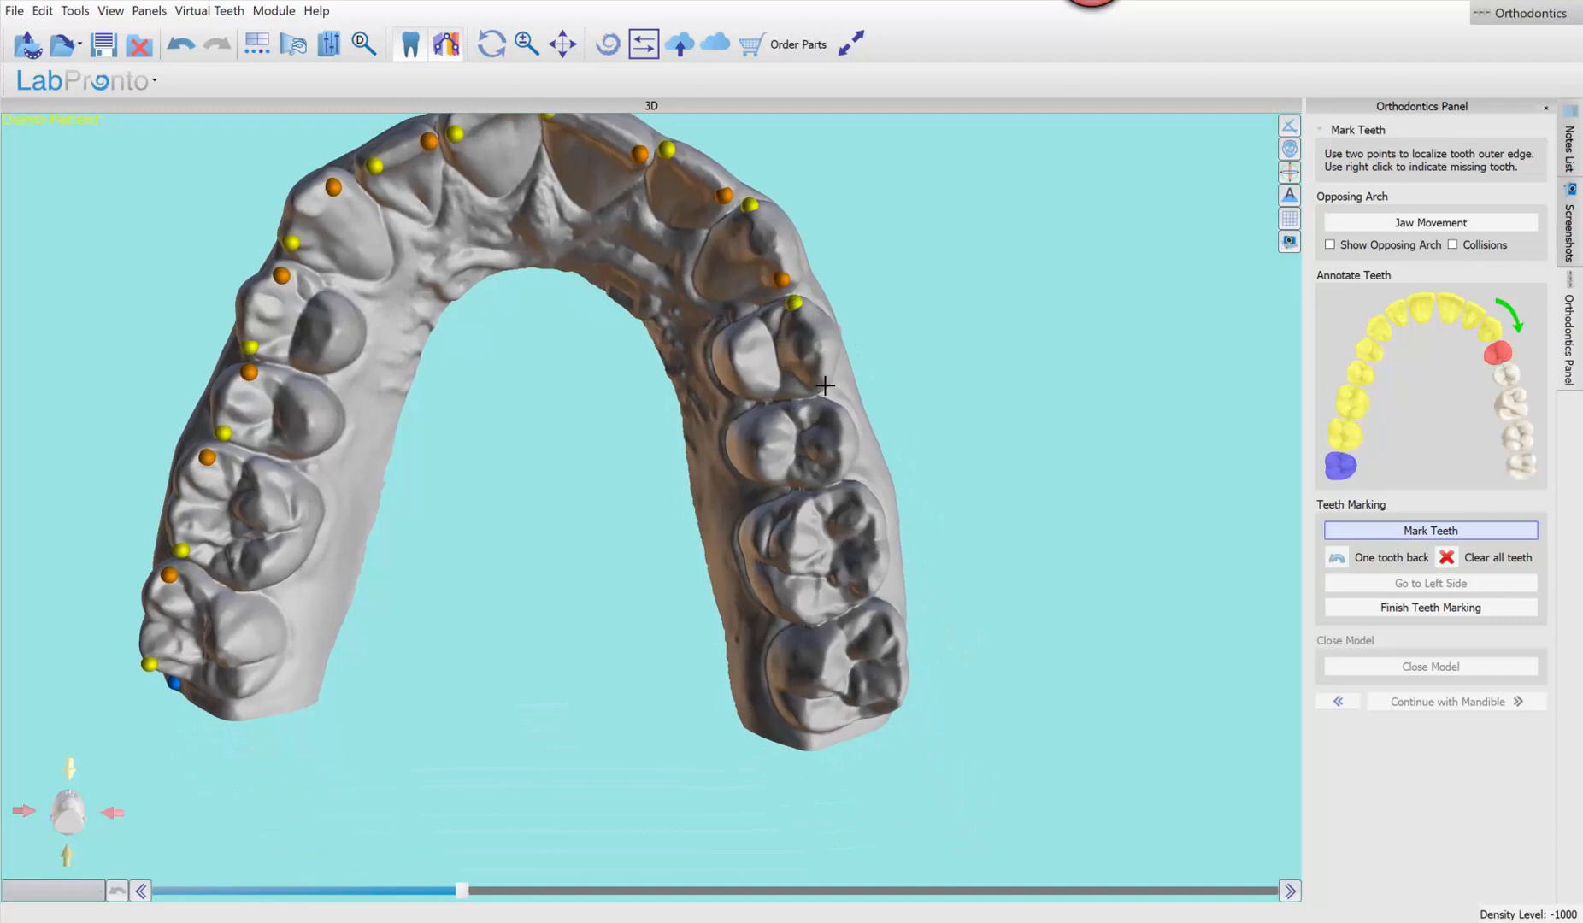
Mark the outer edge points of the upper left premolars and molars, ending with the second molar
left_click(821, 380)
left_click(827, 410)
left_click(836, 476)
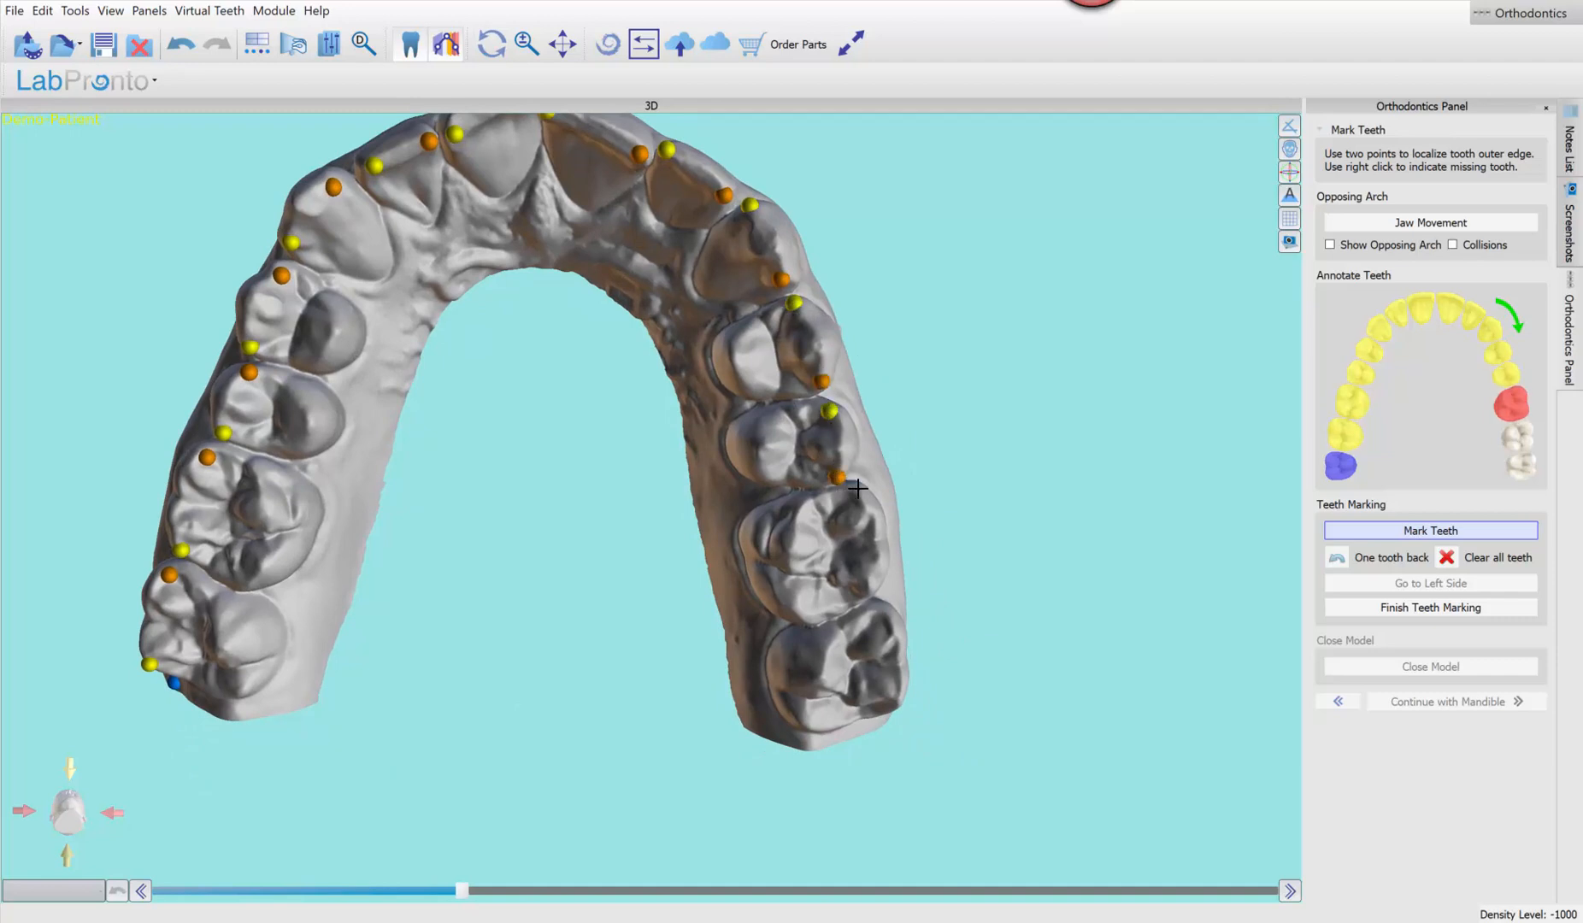
left_click(855, 487)
left_click(874, 588)
left_click(883, 608)
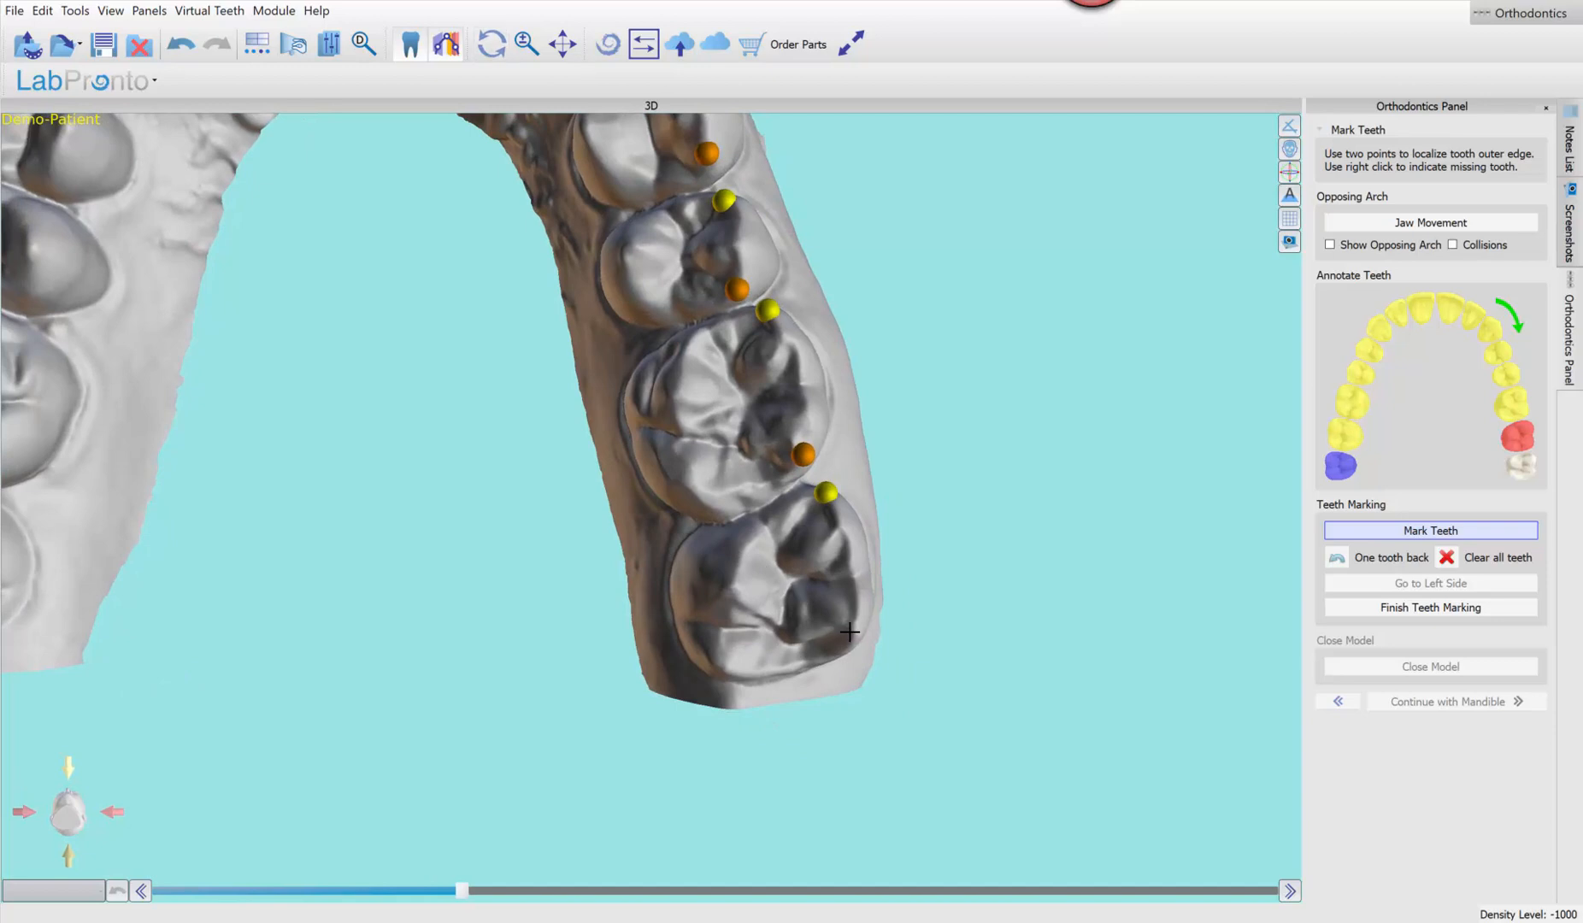
left_click(853, 632)
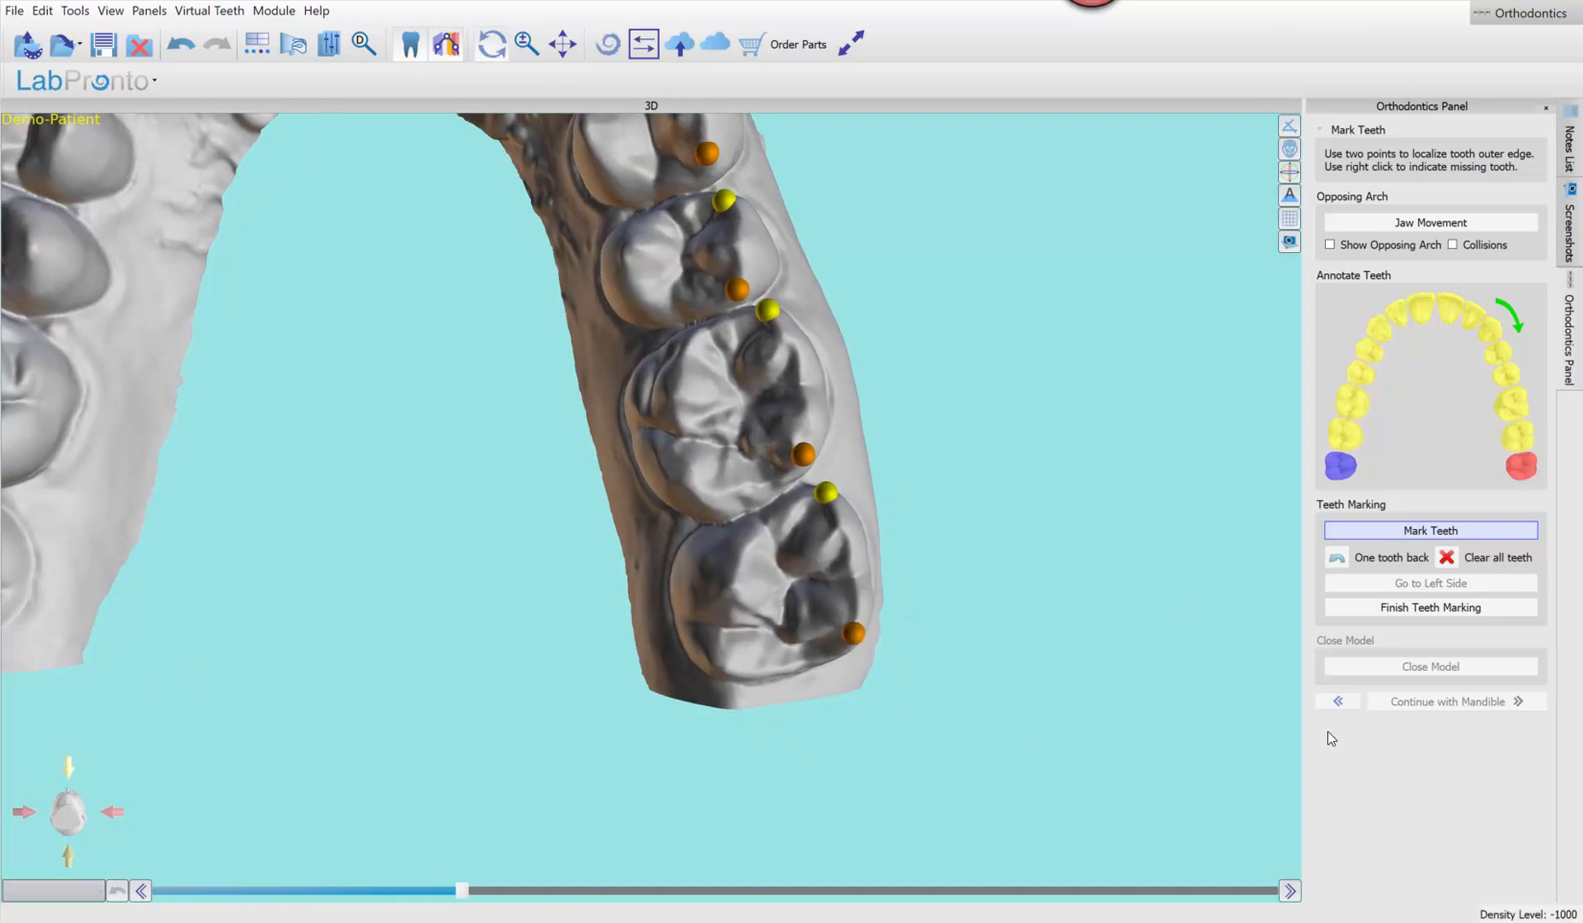
Finish the maxillary teeth marking, close the model with a base and continue with the mandible
left_click(1396, 608)
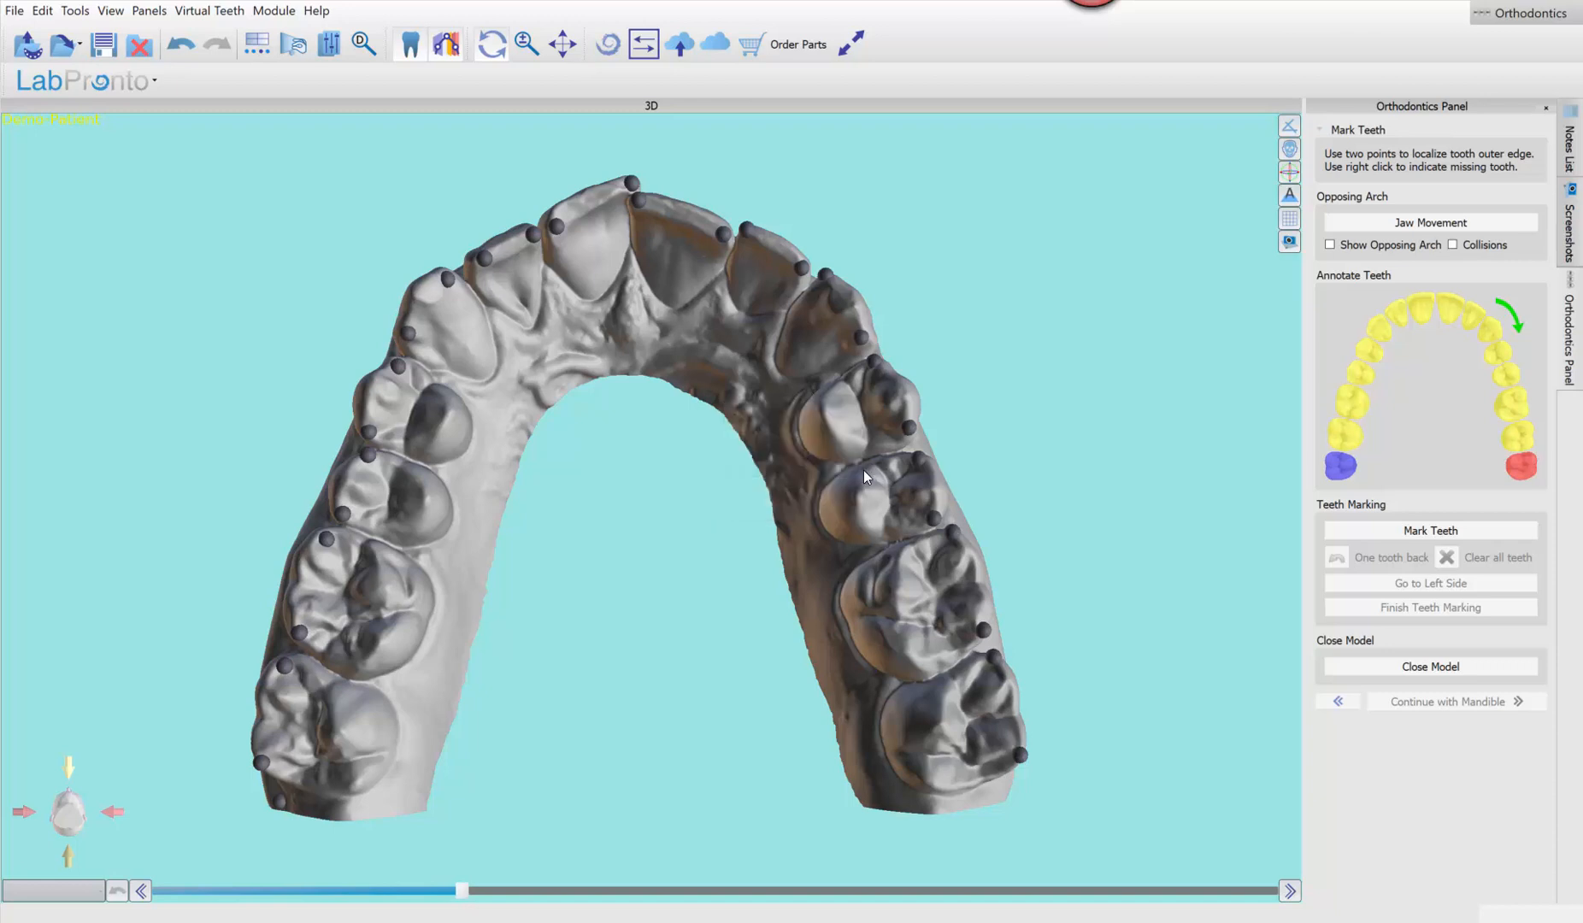
scroll(846, 451, "down", 2)
left_click_drag(845, 450, 116, 544)
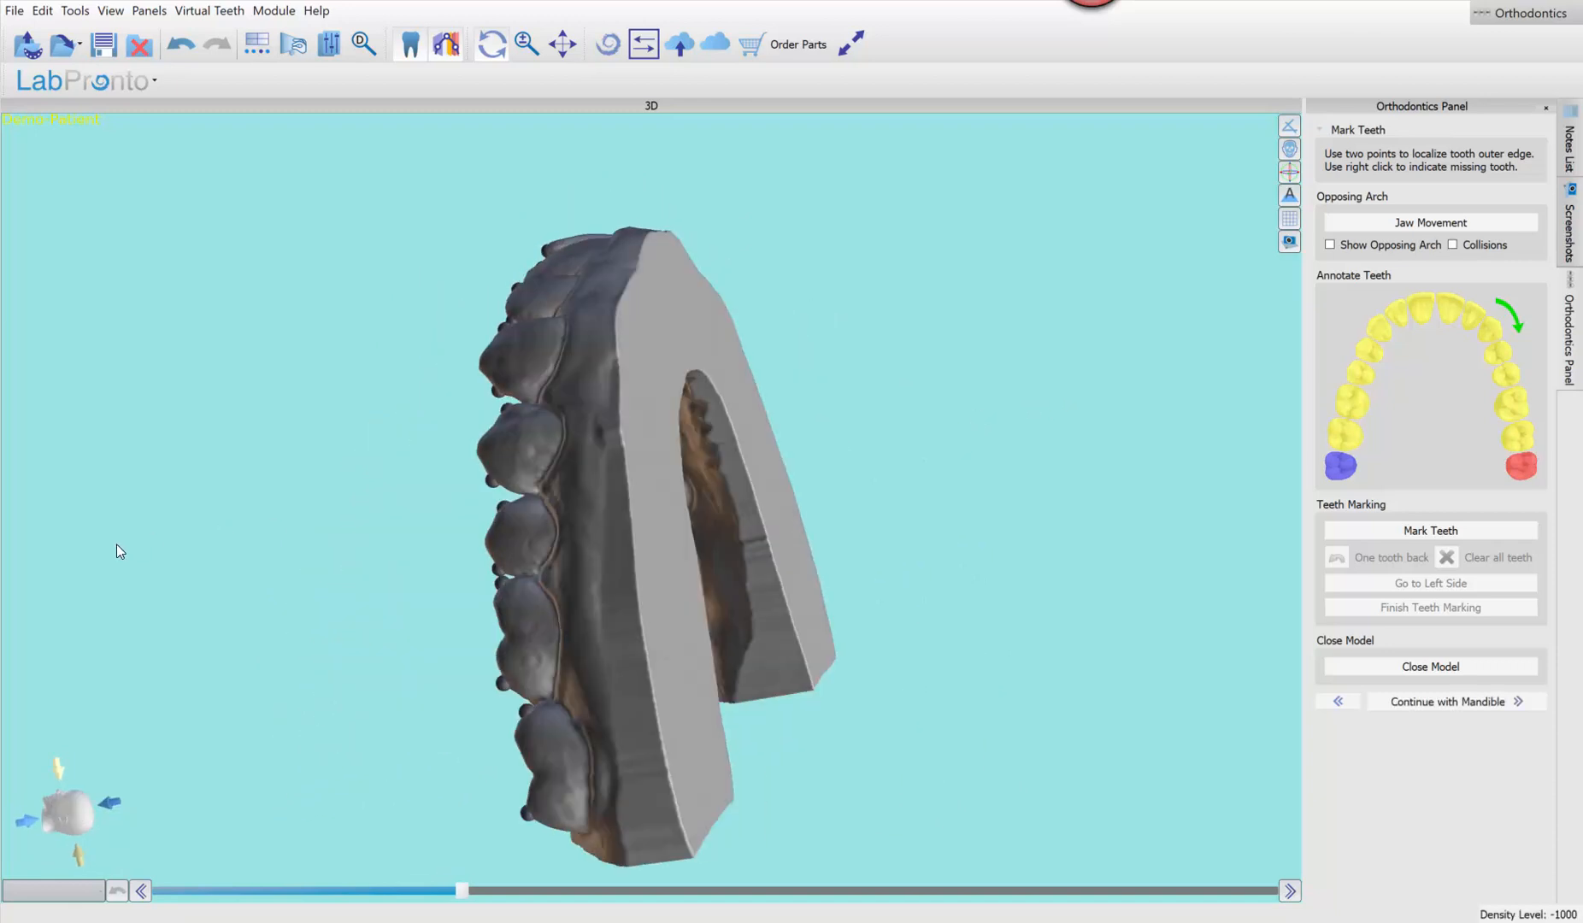
left_click_drag(560, 683, 773, 504)
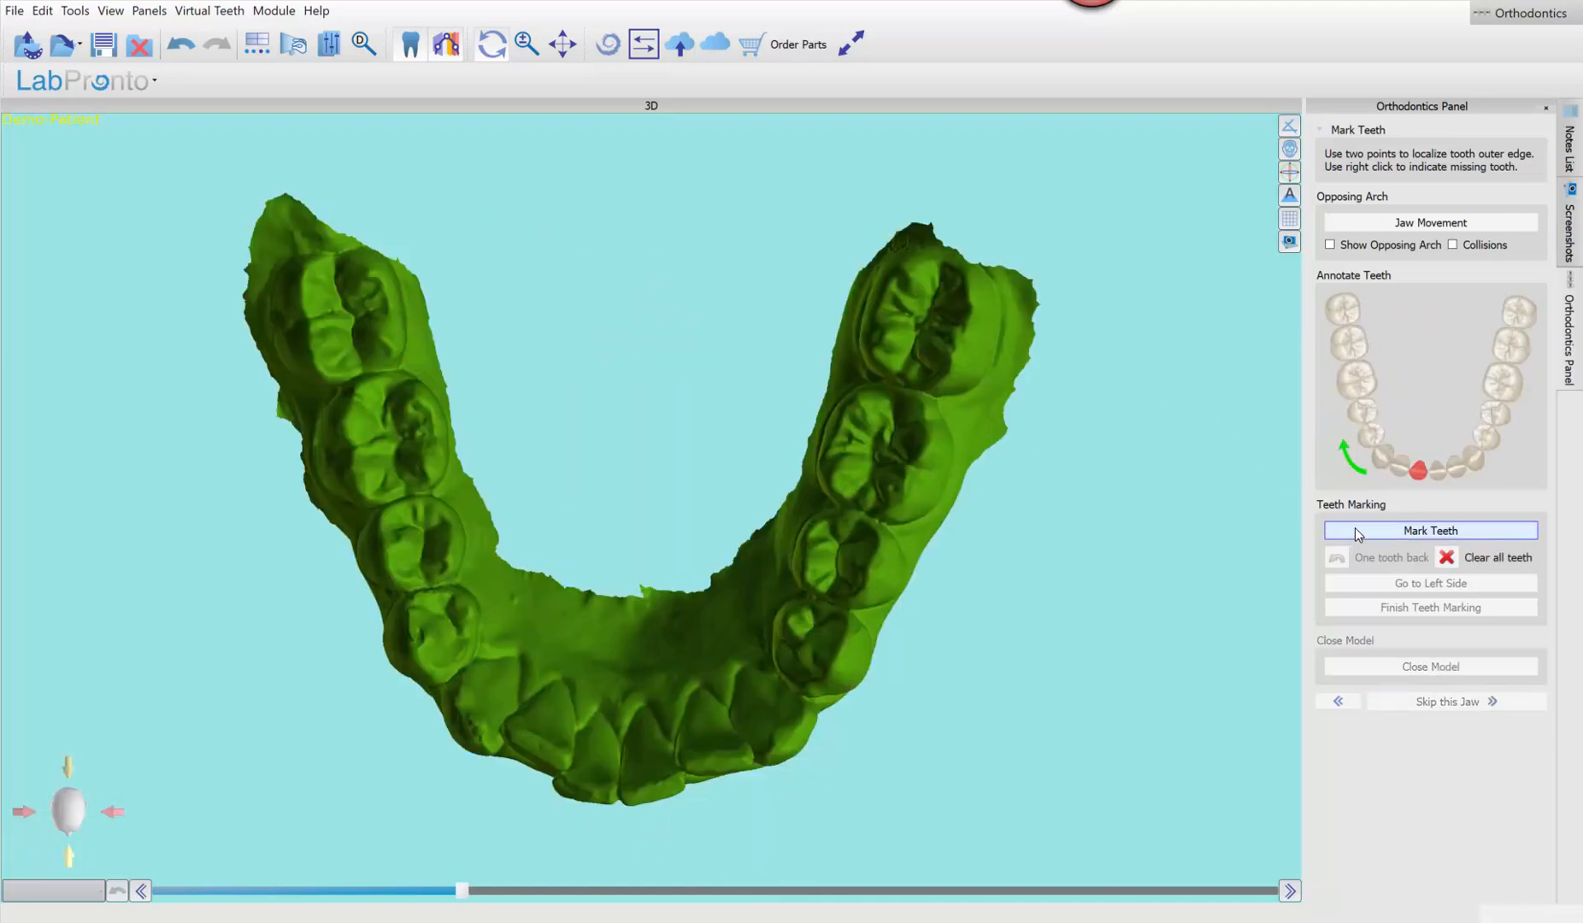
Turn off tooth marking and trim the ragged lower gum border along the mandible's front and right side
left_click(1404, 534)
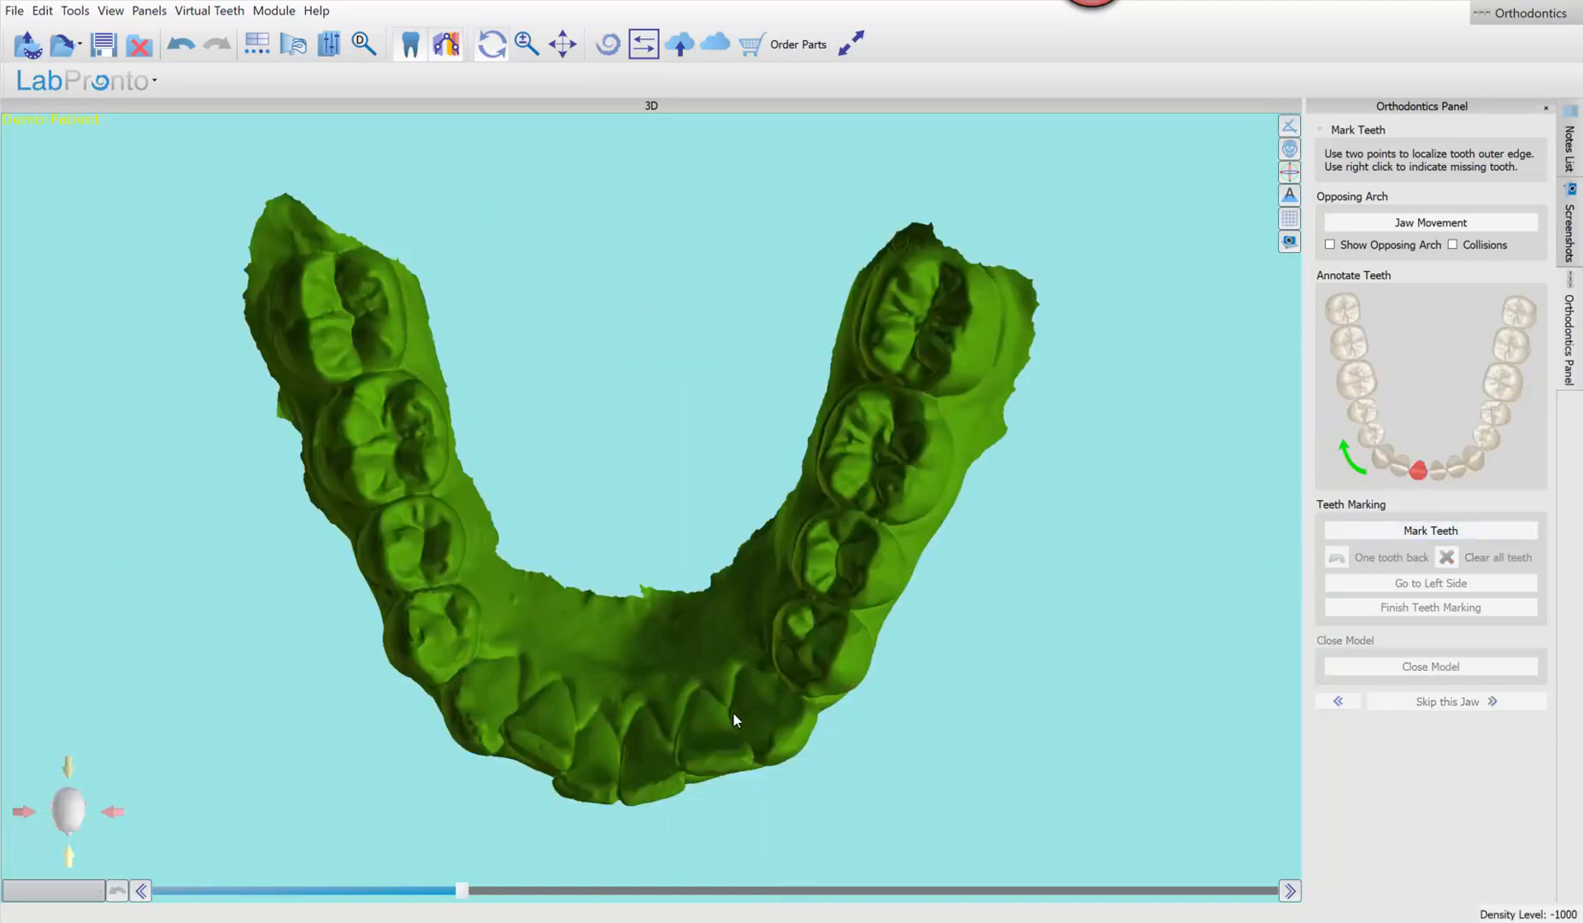
left_click_drag(500, 504, 337, 609)
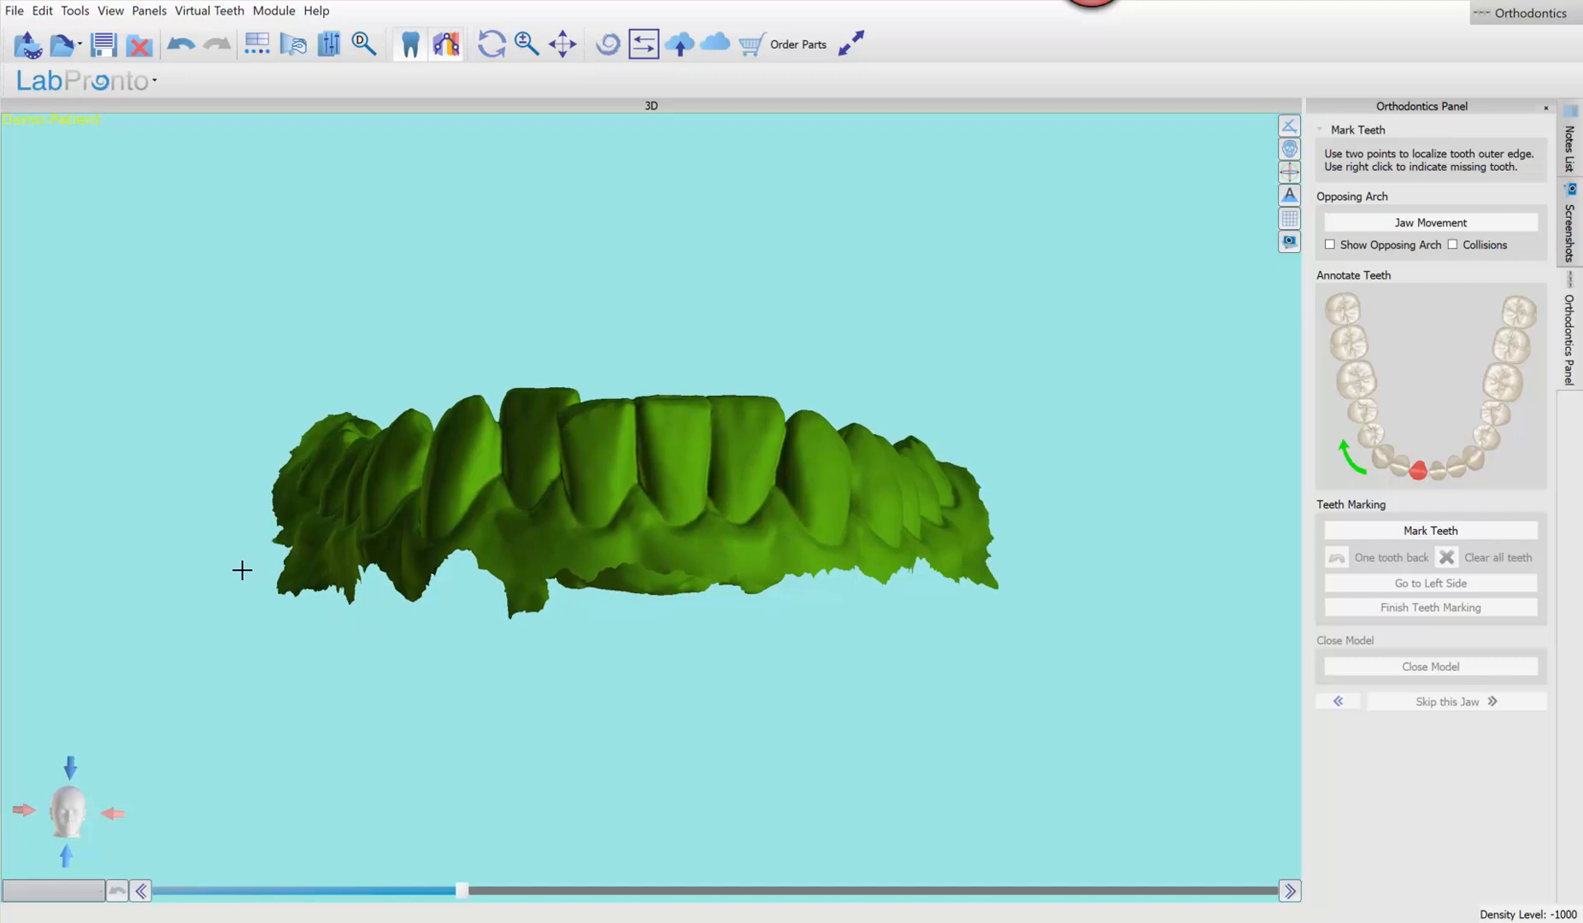
mouse_move(242, 570)
left_mouse_down()
mouse_move(720, 817)
mouse_move(1148, 672)
mouse_move(1153, 560)
mouse_move(1122, 567)
left_mouse_up()
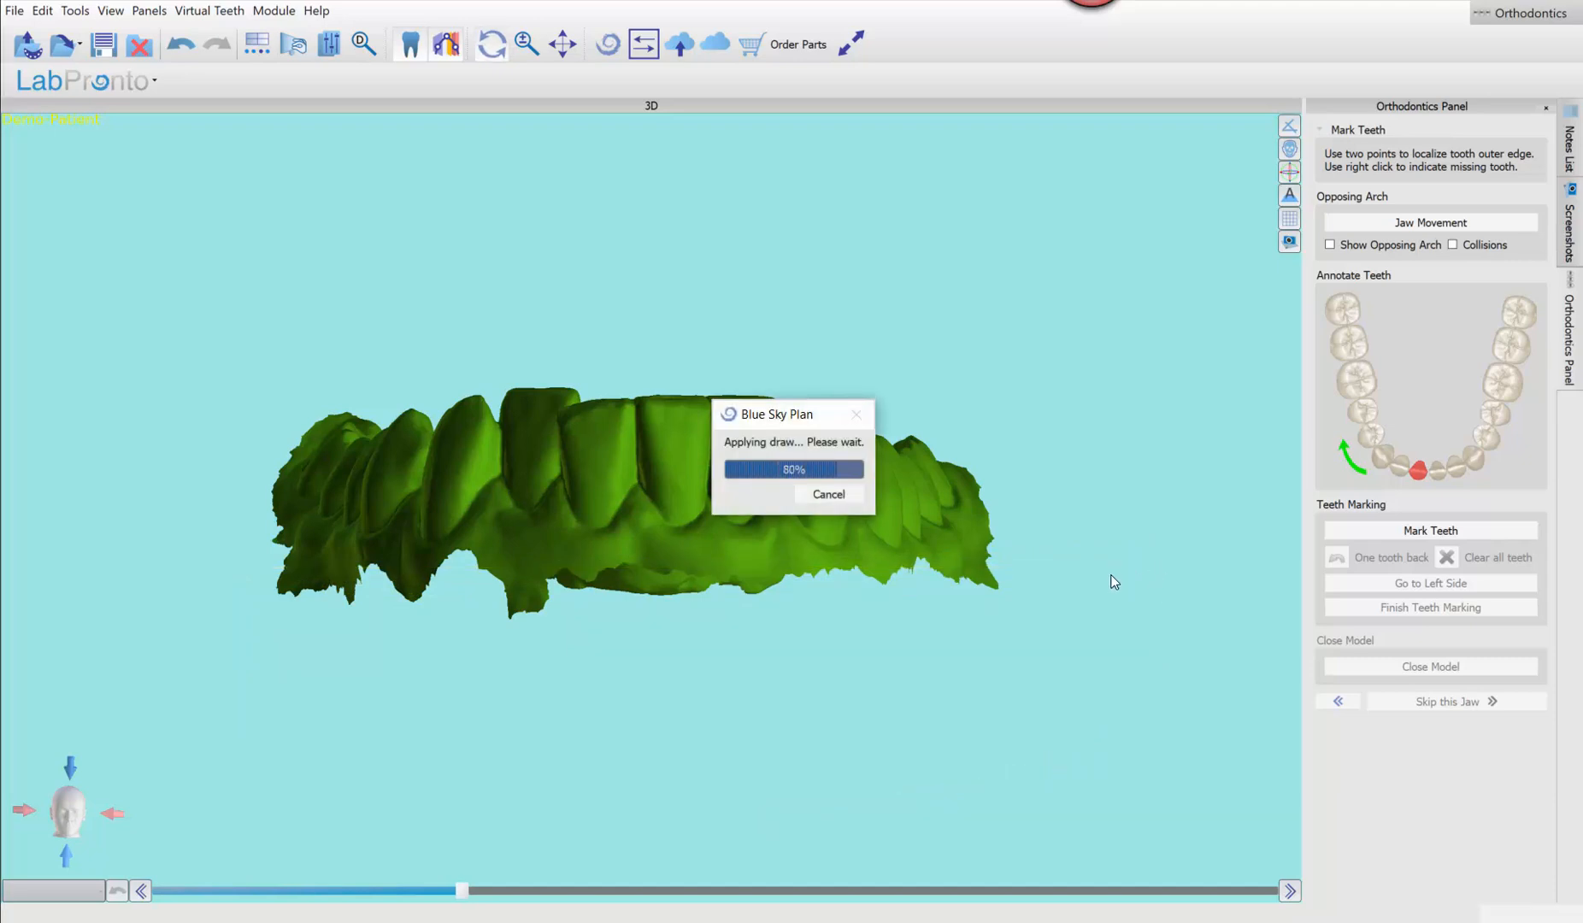
left_click_drag(272, 632, 704, 745)
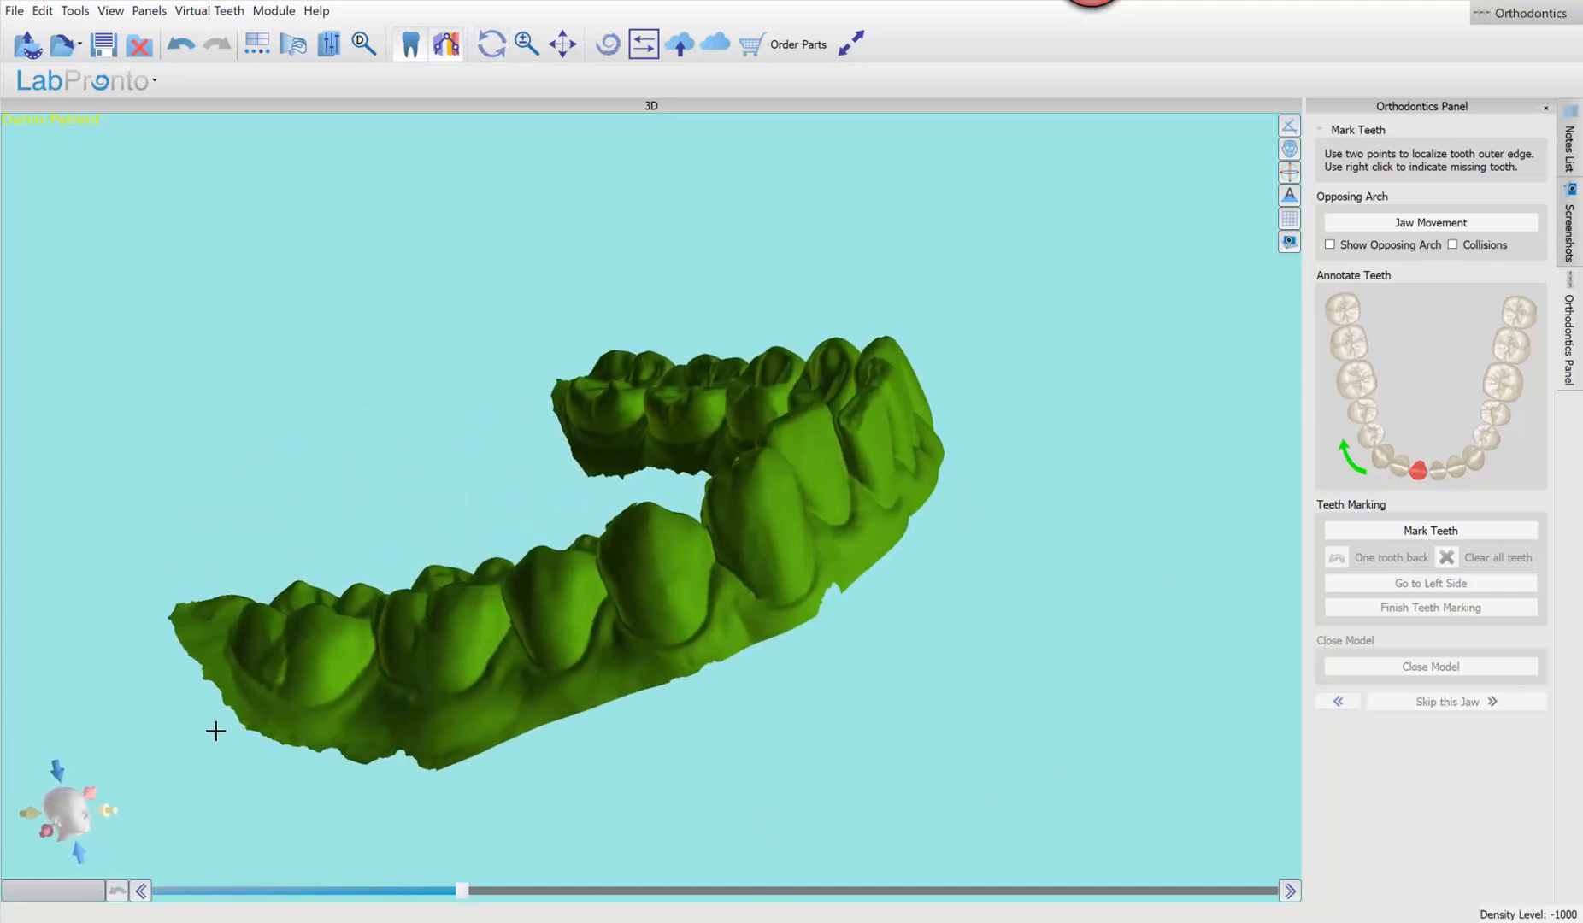
mouse_move(215, 731)
left_mouse_down()
mouse_move(666, 811)
mouse_move(828, 705)
left_mouse_up()
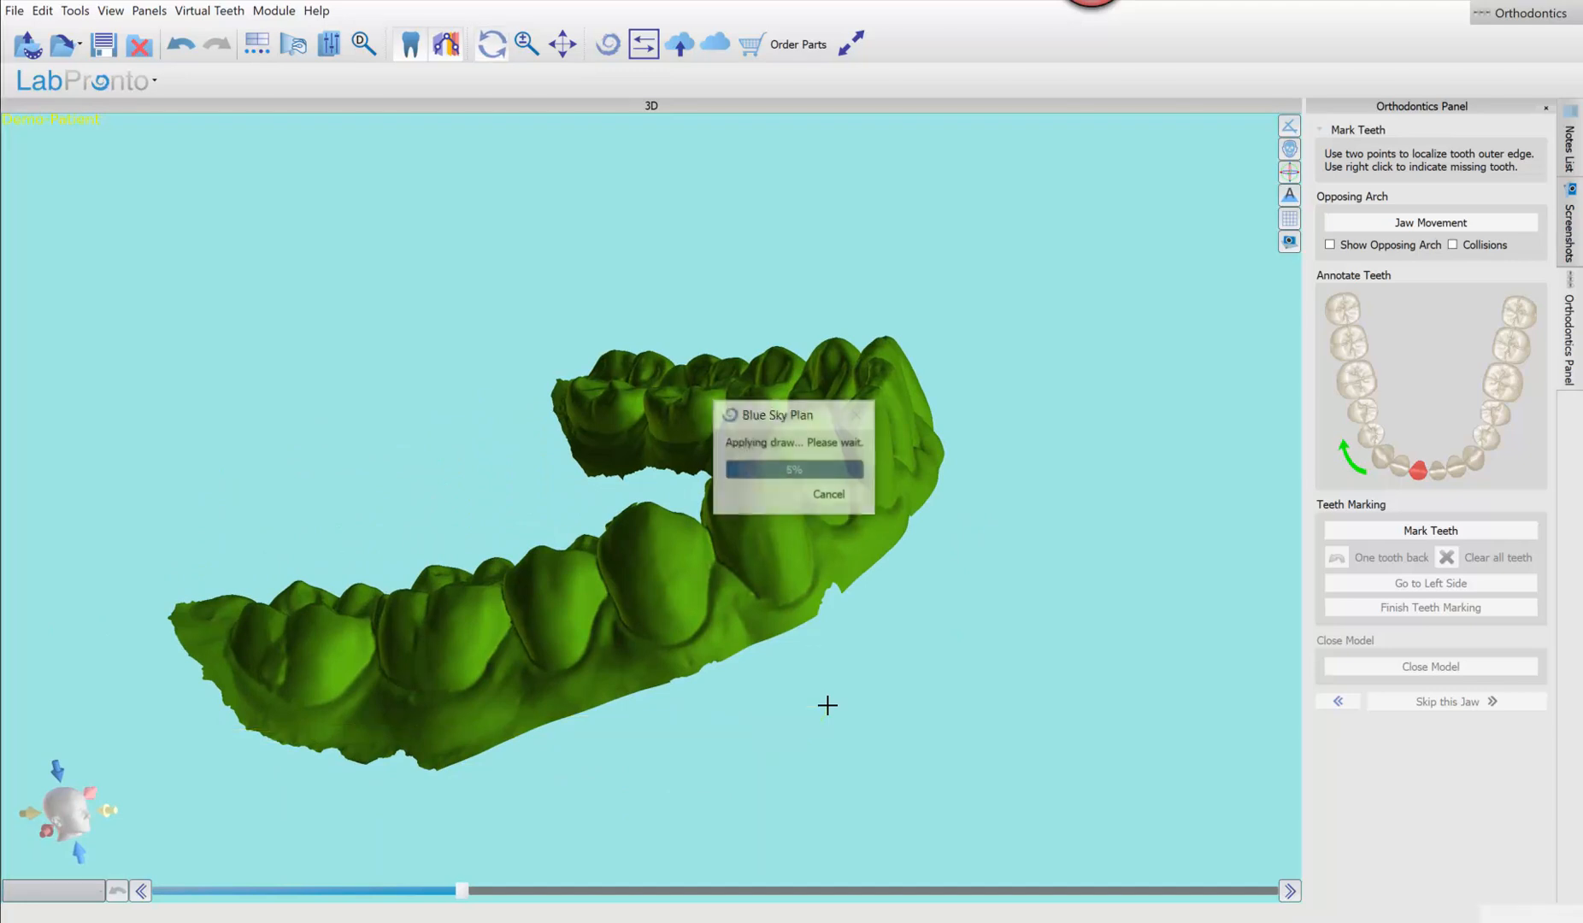
mouse_move(410, 462)
left_mouse_down()
mouse_move(853, 421)
mouse_move(443, 792)
mouse_move(763, 746)
mouse_move(563, 584)
mouse_move(443, 712)
mouse_move(696, 565)
mouse_move(445, 559)
mouse_move(546, 478)
mouse_move(518, 502)
mouse_move(417, 740)
mouse_move(415, 797)
mouse_move(632, 681)
mouse_move(1109, 562)
mouse_move(1098, 487)
left_mouse_up()
Trim the ragged tongue-side gum edge along the mandible's right premolars and molars with a freehand outline
mouse_move(634, 396)
left_mouse_down()
mouse_move(722, 431)
mouse_move(818, 556)
left_mouse_up()
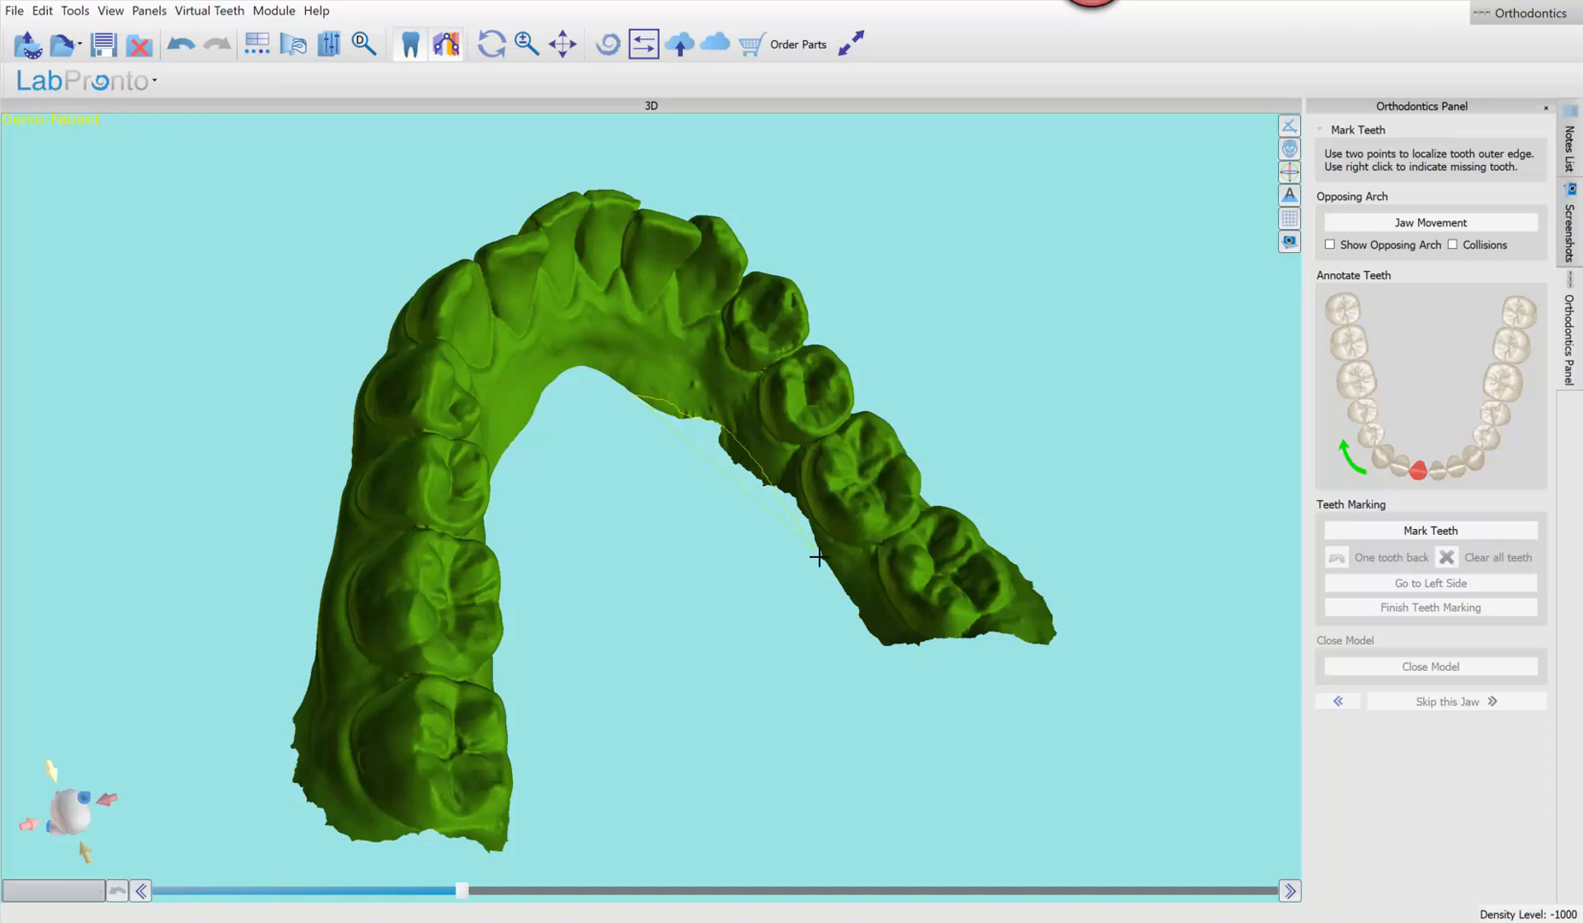
left_click_drag(857, 612, 891, 662)
left_click_drag(836, 773, 714, 671)
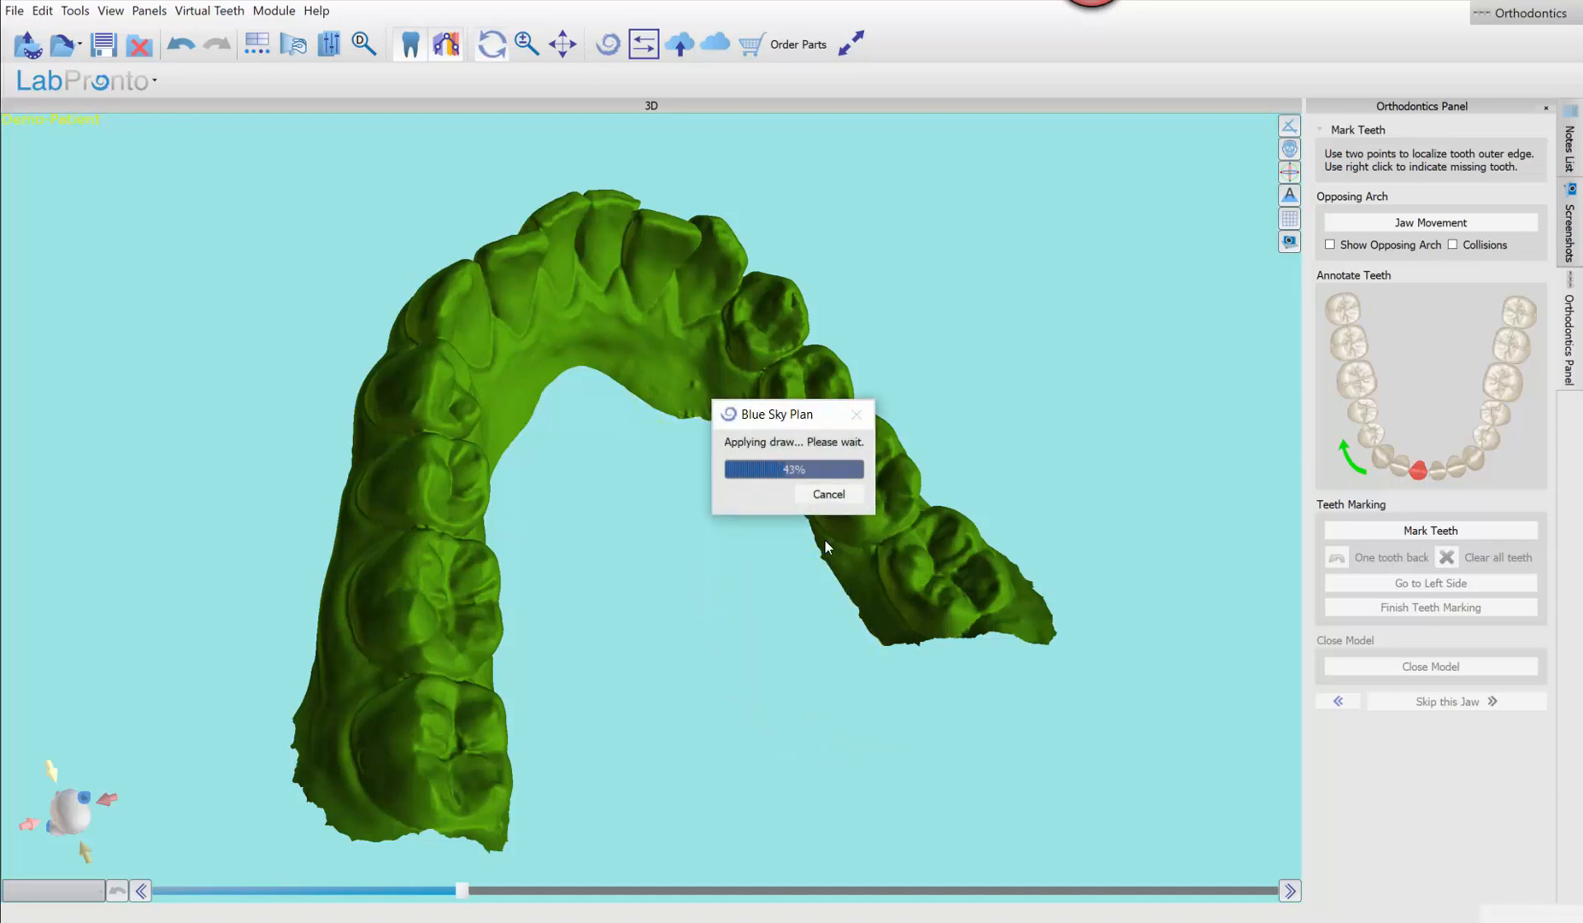
Trim the flared cheek-side tissue beside the last molars on both sides of the mandible
mouse_move(825, 532)
left_mouse_down()
mouse_move(543, 434)
mouse_move(688, 849)
mouse_move(1170, 513)
mouse_move(1050, 463)
mouse_move(853, 194)
mouse_move(682, 484)
mouse_move(439, 424)
left_mouse_up()
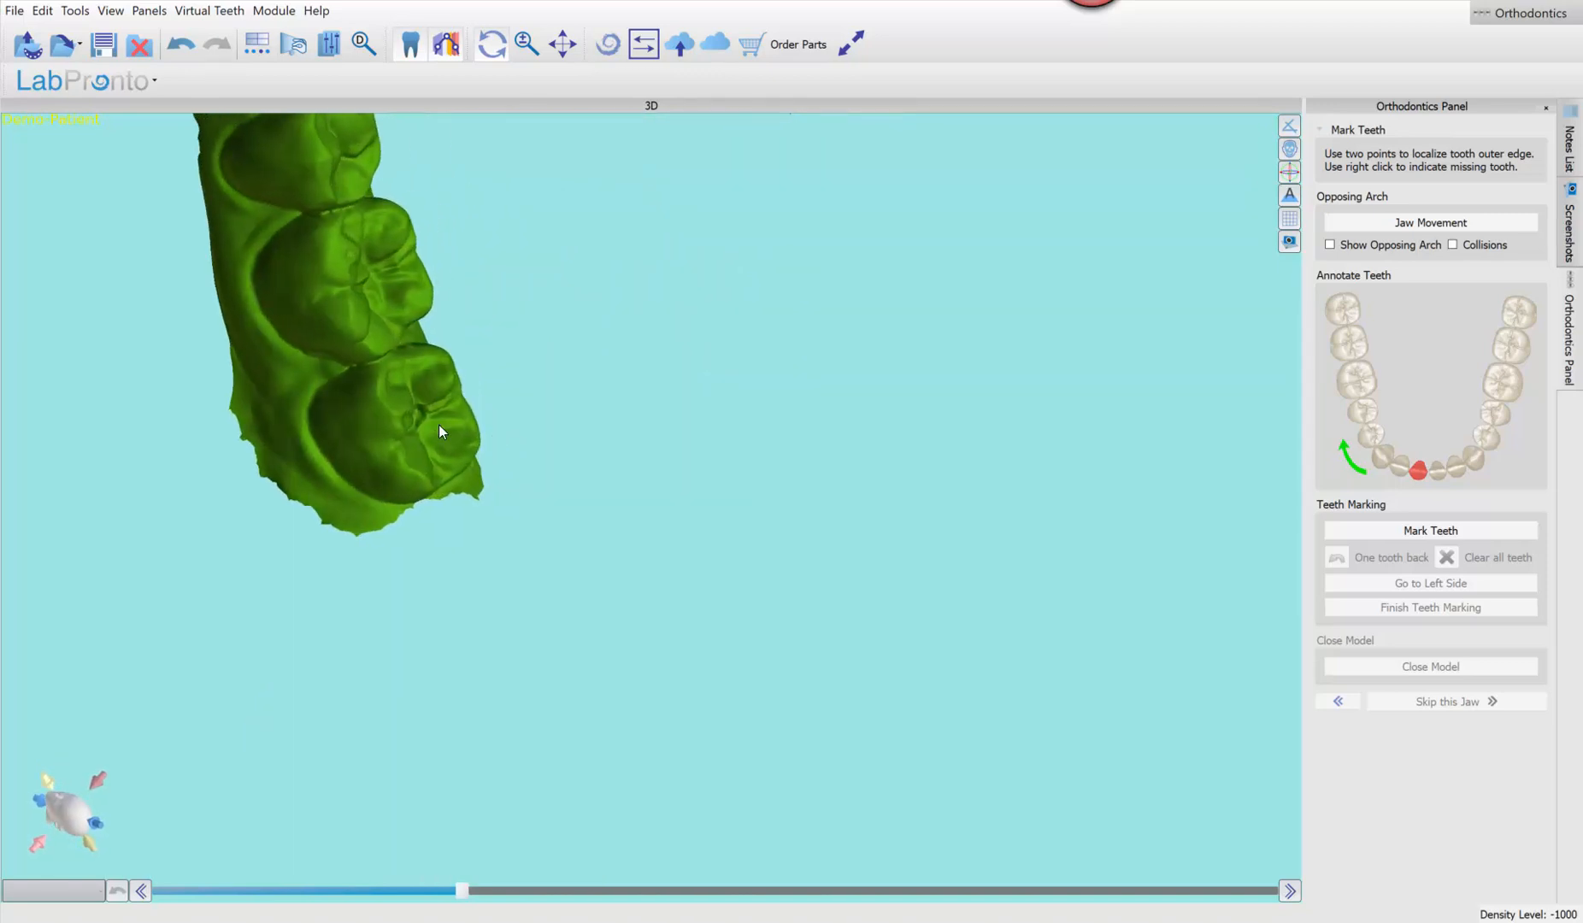
left_click(227, 349)
left_click(177, 353)
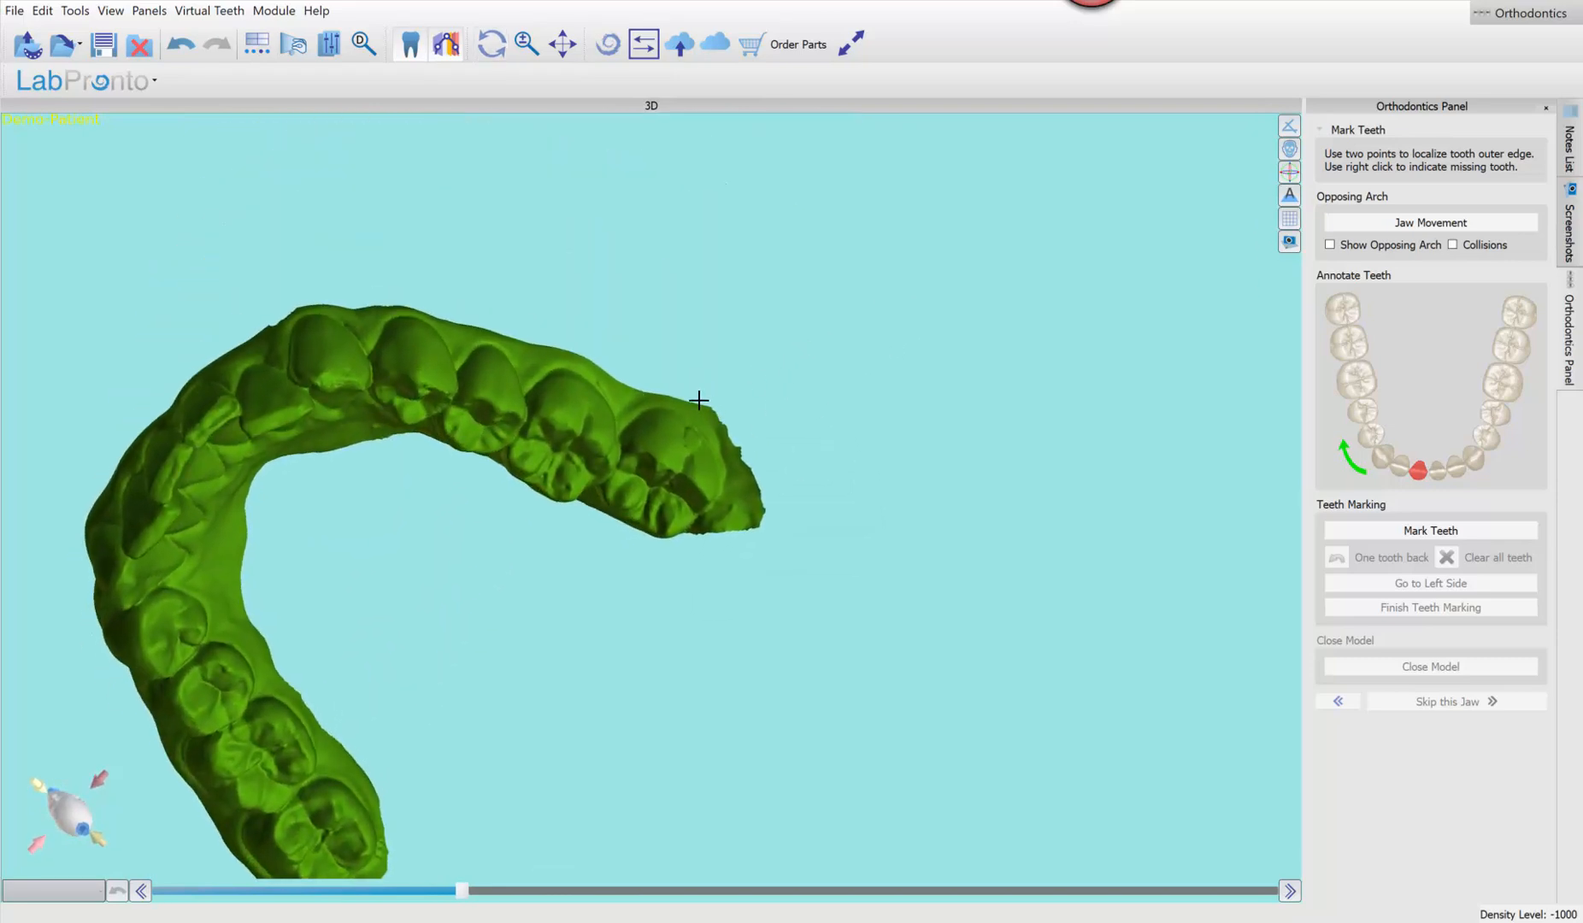
left_click(691, 401)
left_click(613, 327)
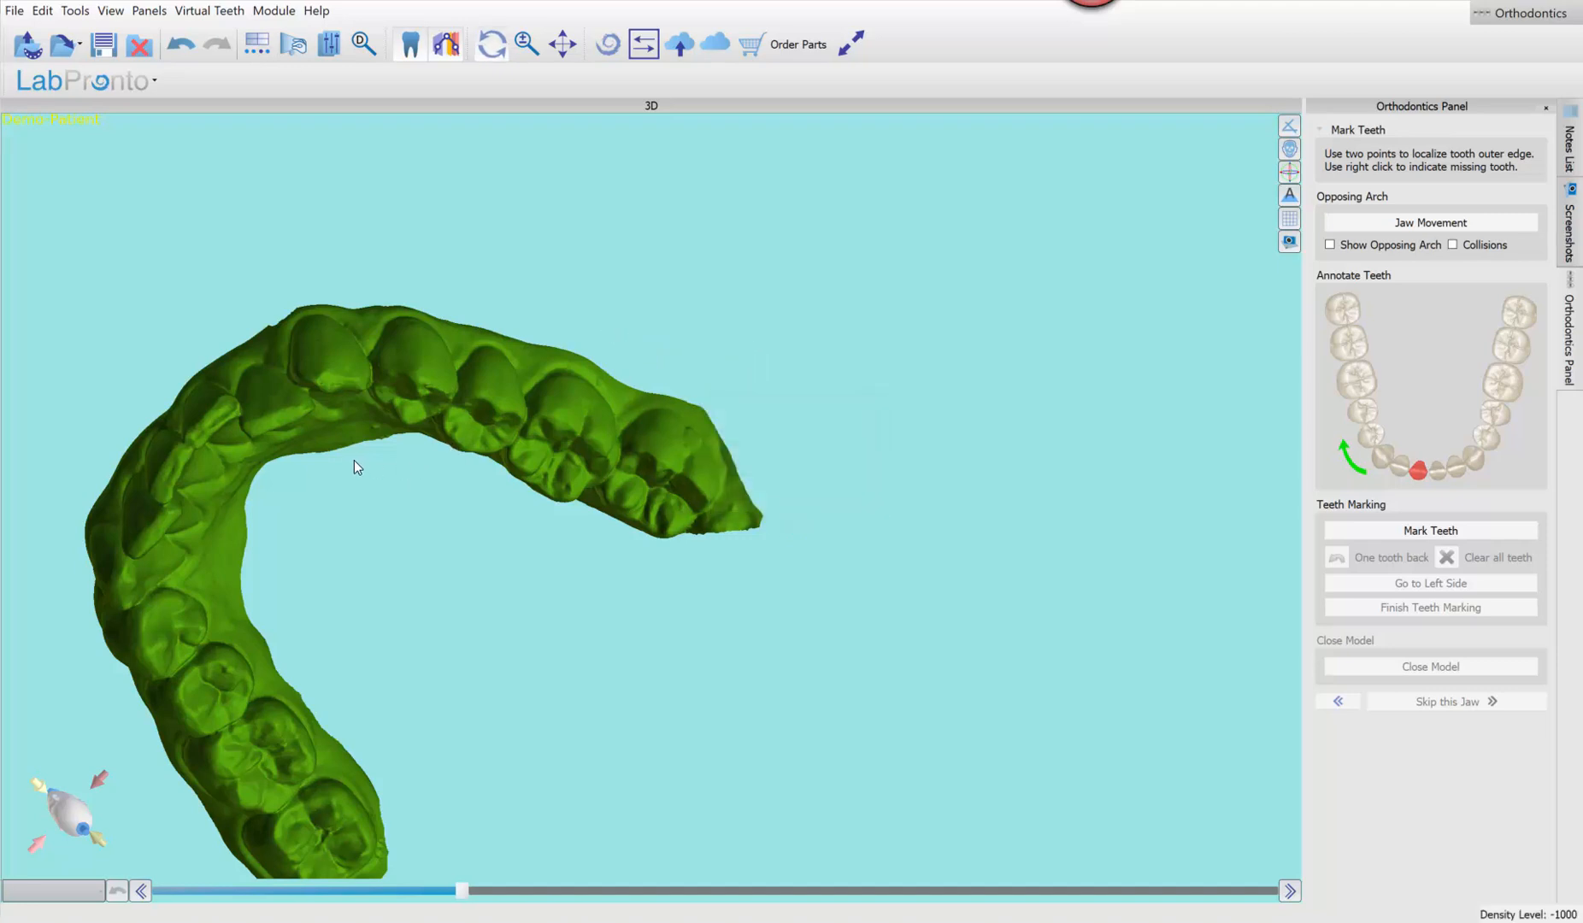
Cut off the excess scan tissue behind the mandible's last molars with a closed outline spanning both sides
scroll(354, 460, "down", 2)
mouse_move(200, 447)
left_mouse_down()
mouse_move(401, 134)
mouse_move(530, 154)
left_mouse_up()
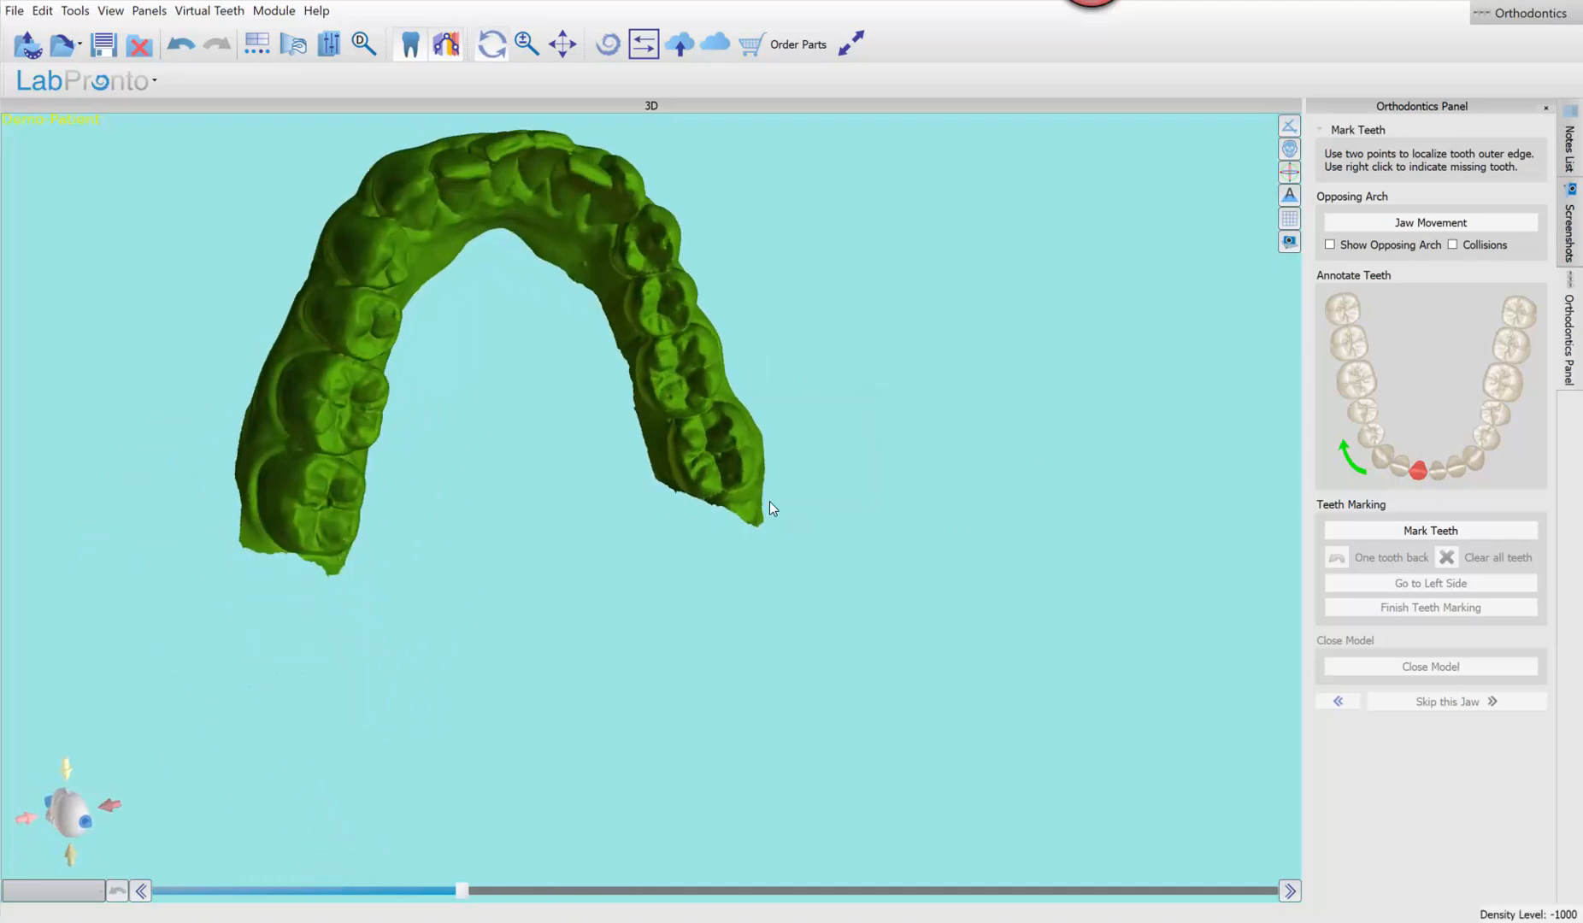
left_click_drag(769, 501, 501, 485)
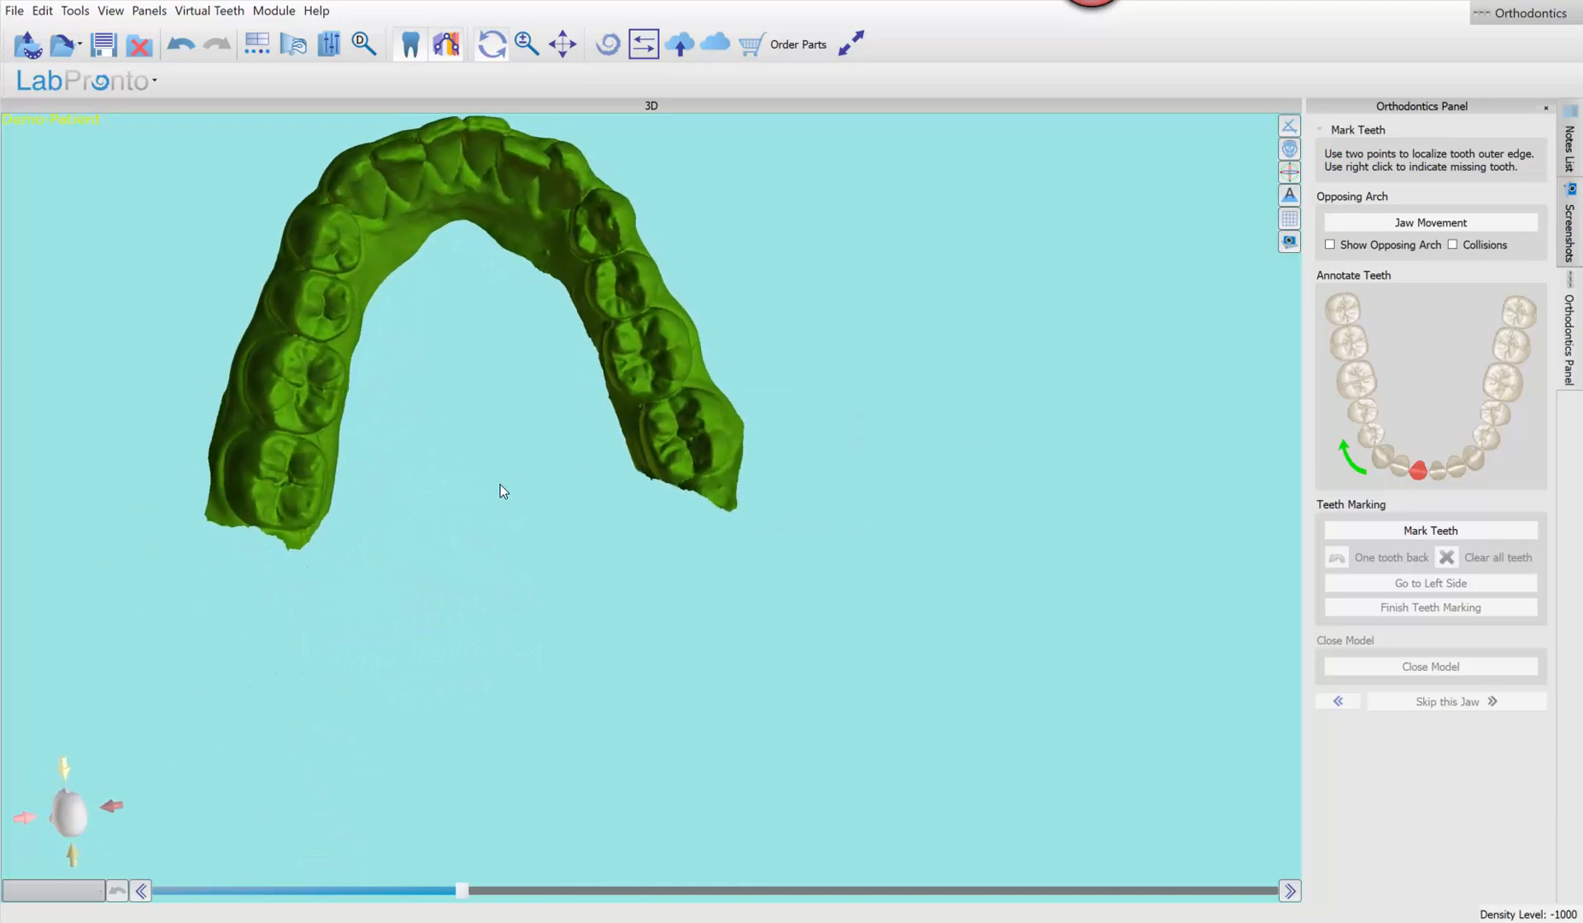
left_click(72, 850)
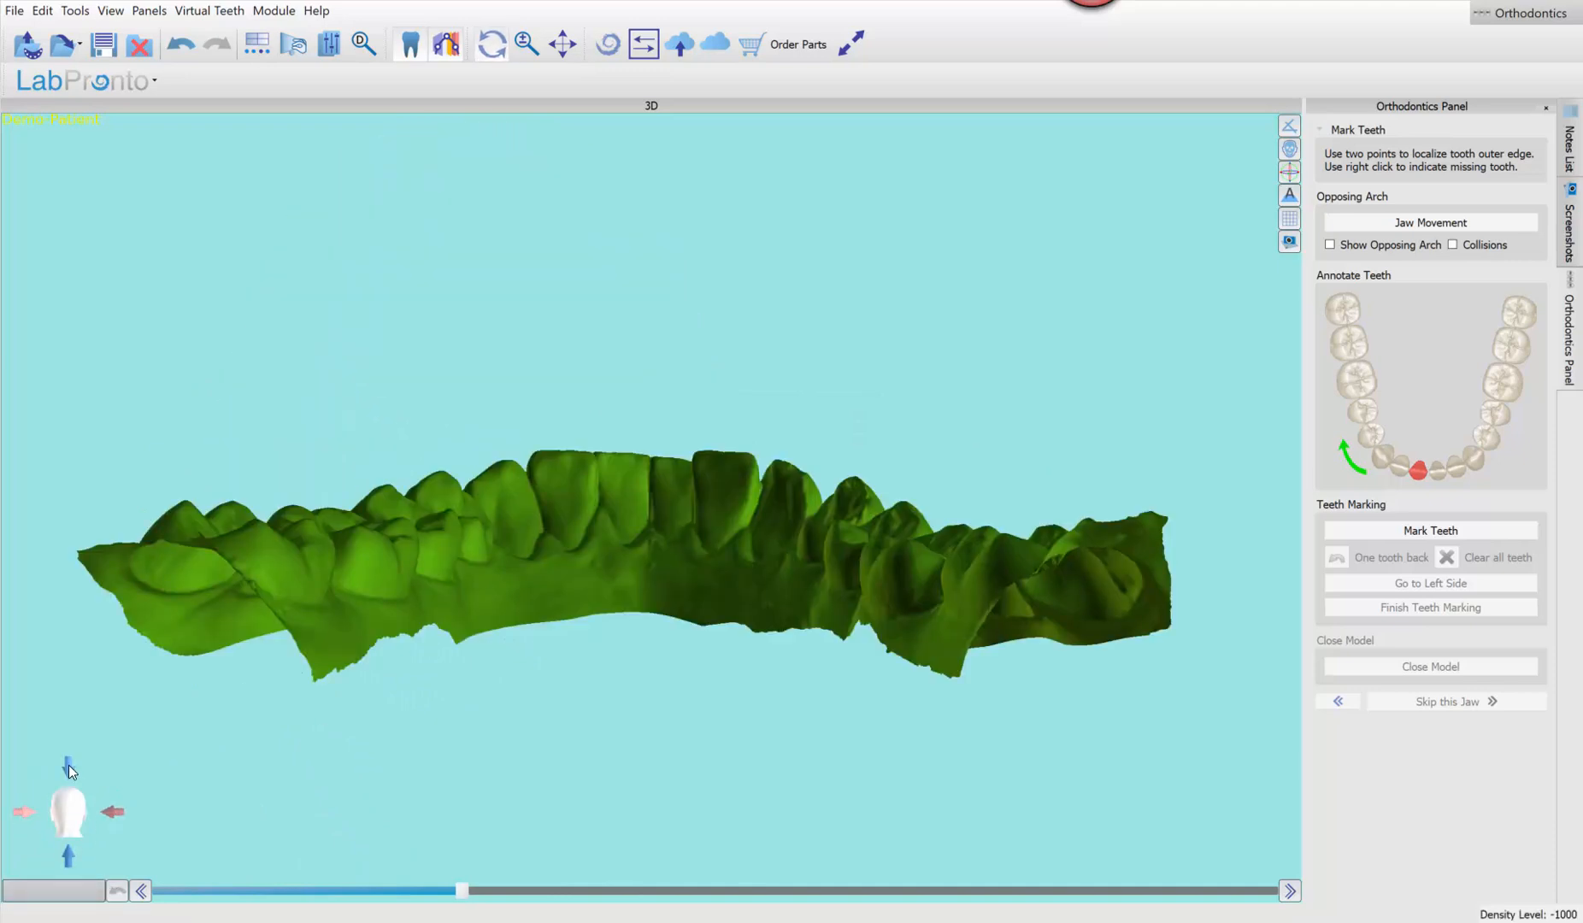
left_click(68, 766)
scroll(676, 476, "up", 4)
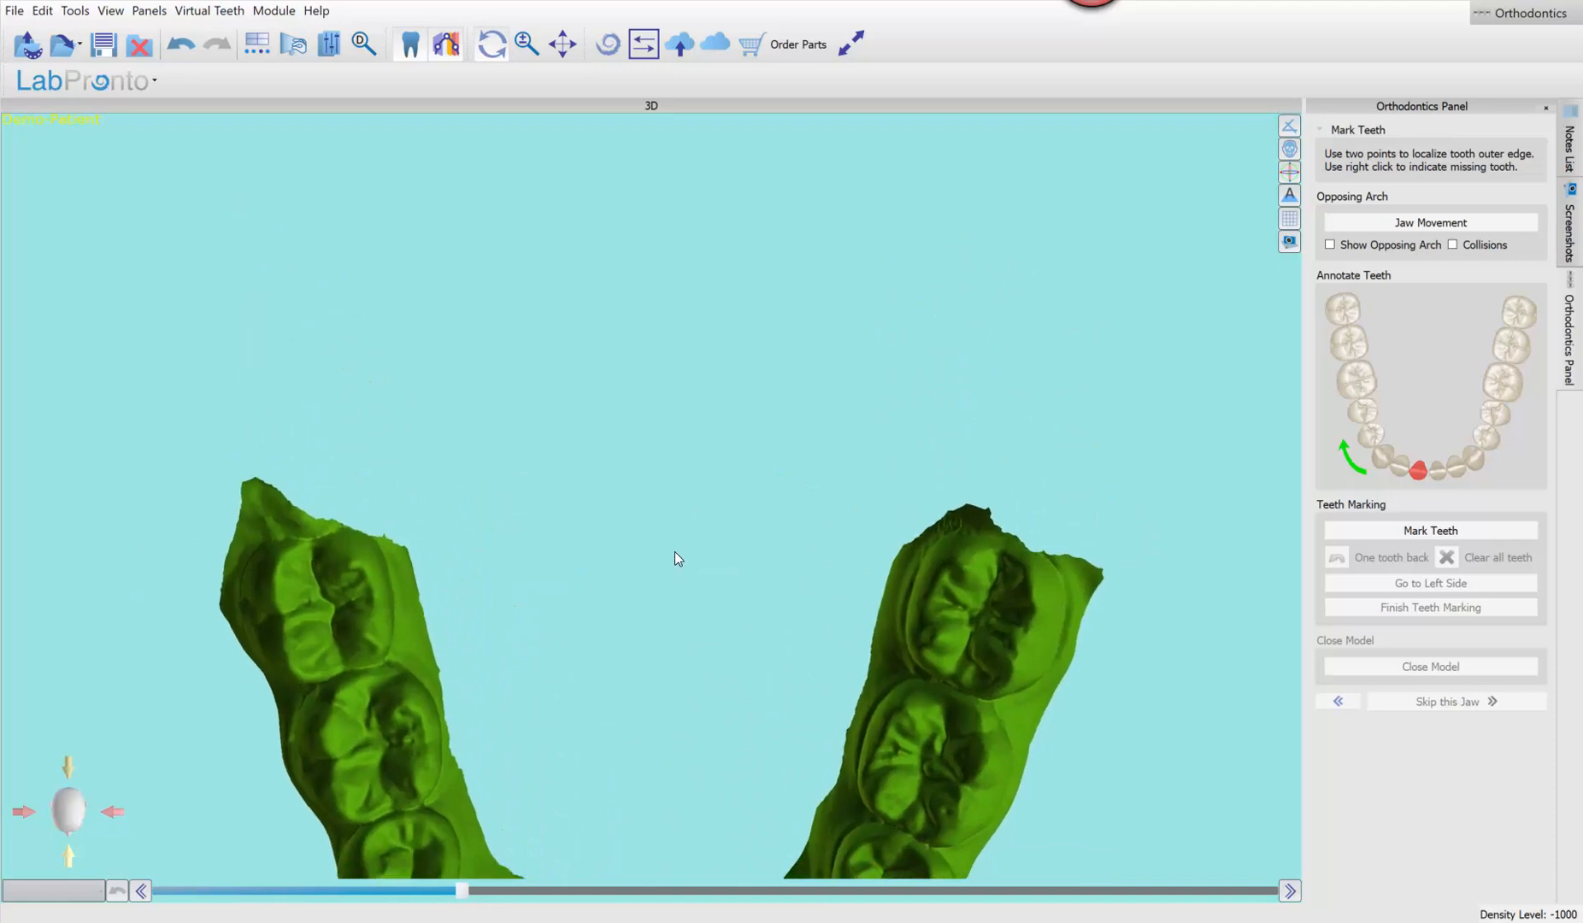
middle_click_drag(674, 551, 667, 492)
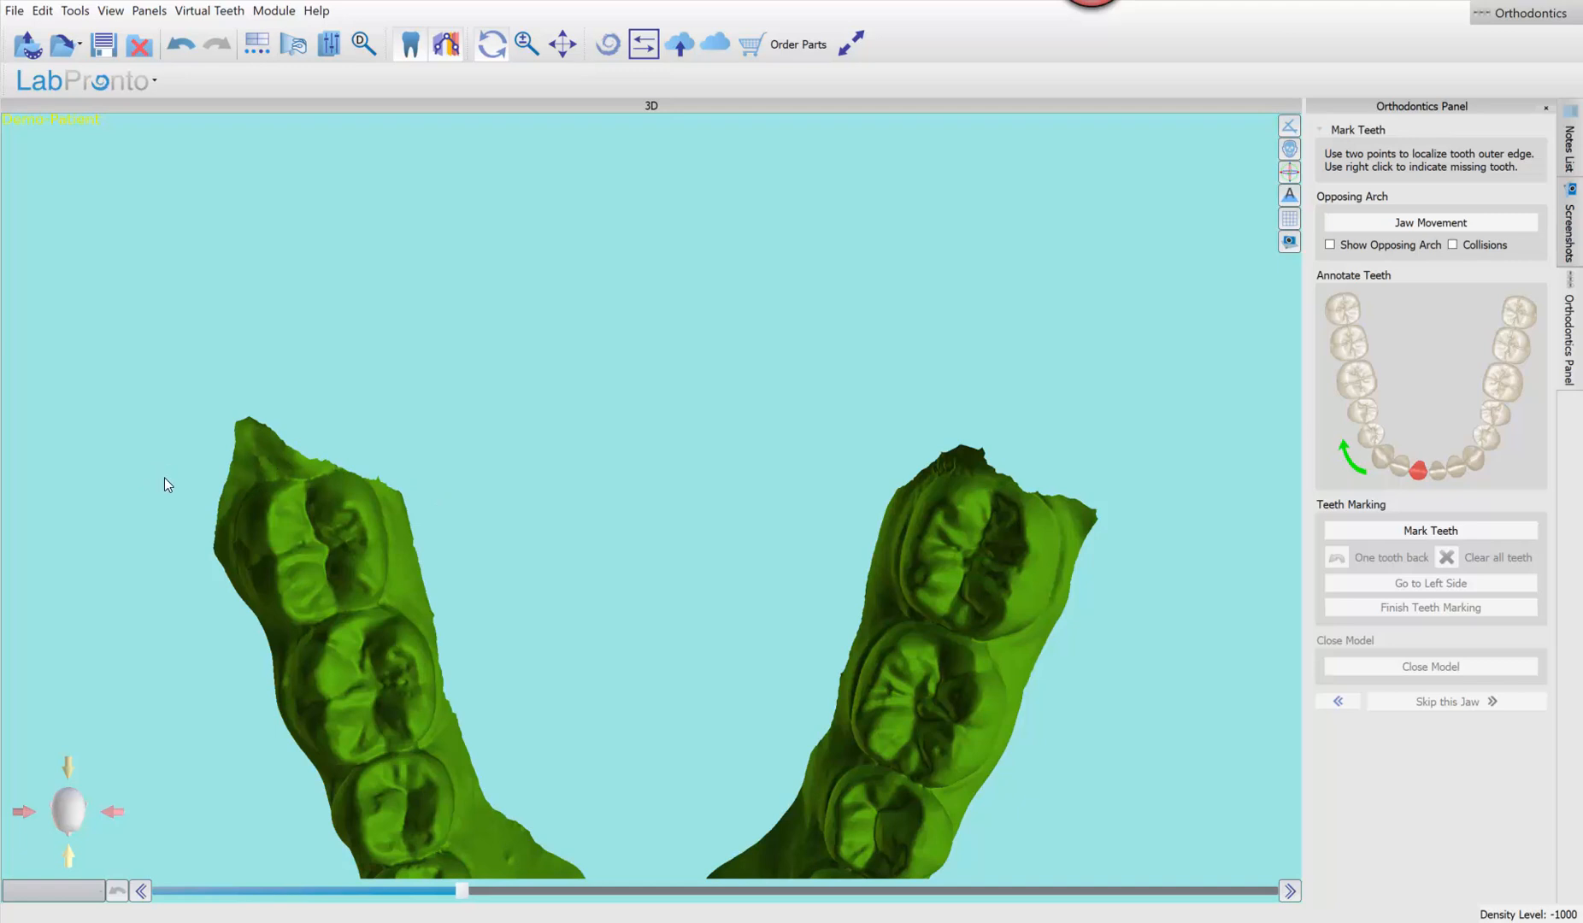
mouse_move(165, 476)
left_mouse_down()
mouse_move(177, 403)
mouse_move(912, 268)
mouse_move(1182, 386)
mouse_move(1188, 463)
mouse_move(1164, 480)
left_mouse_up()
mouse_move(185, 474)
left_mouse_down()
mouse_move(315, 300)
mouse_move(777, 290)
mouse_move(1036, 408)
mouse_move(1107, 464)
left_mouse_up()
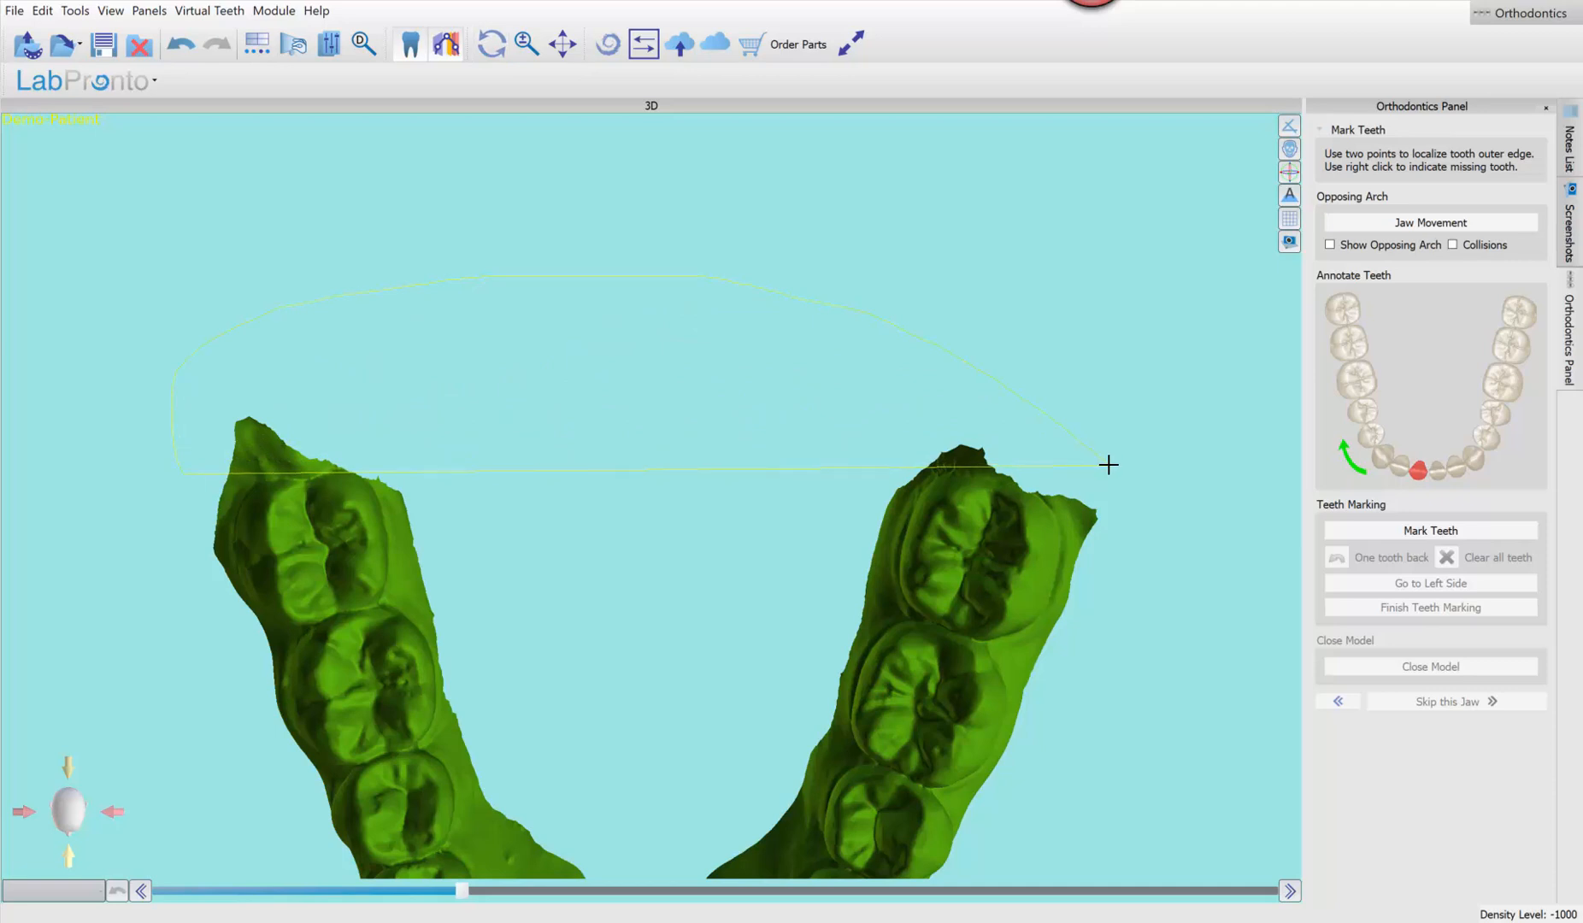
left_click_drag(1108, 464, 1108, 464)
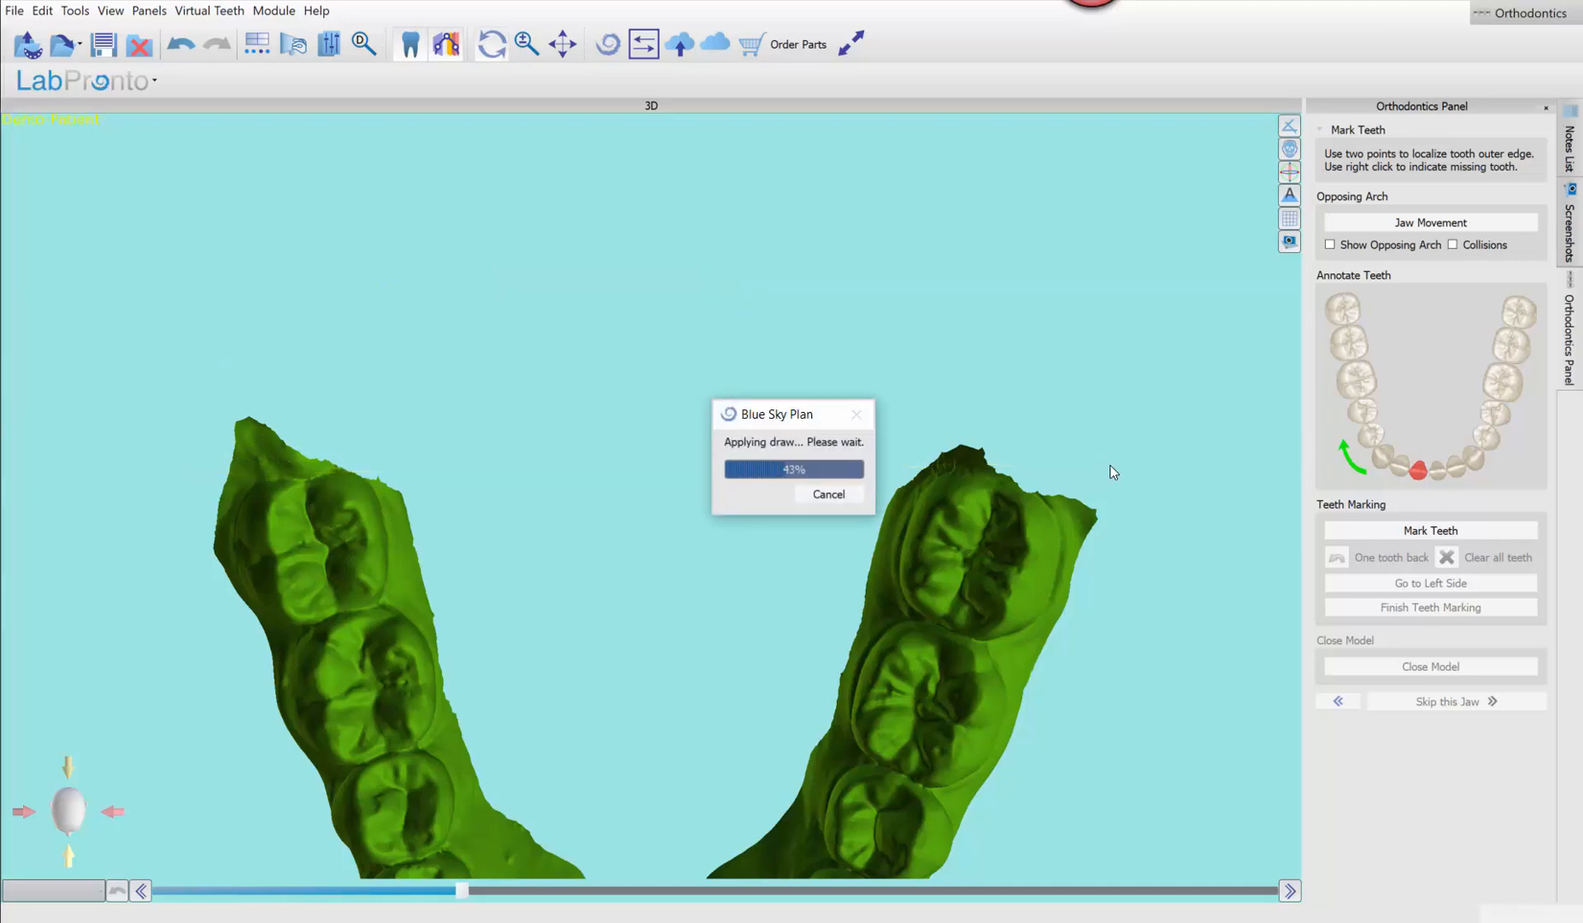
Trim off the protruding cheek-side tissue corner behind the lower left second molar
left_click_drag(853, 561, 931, 553)
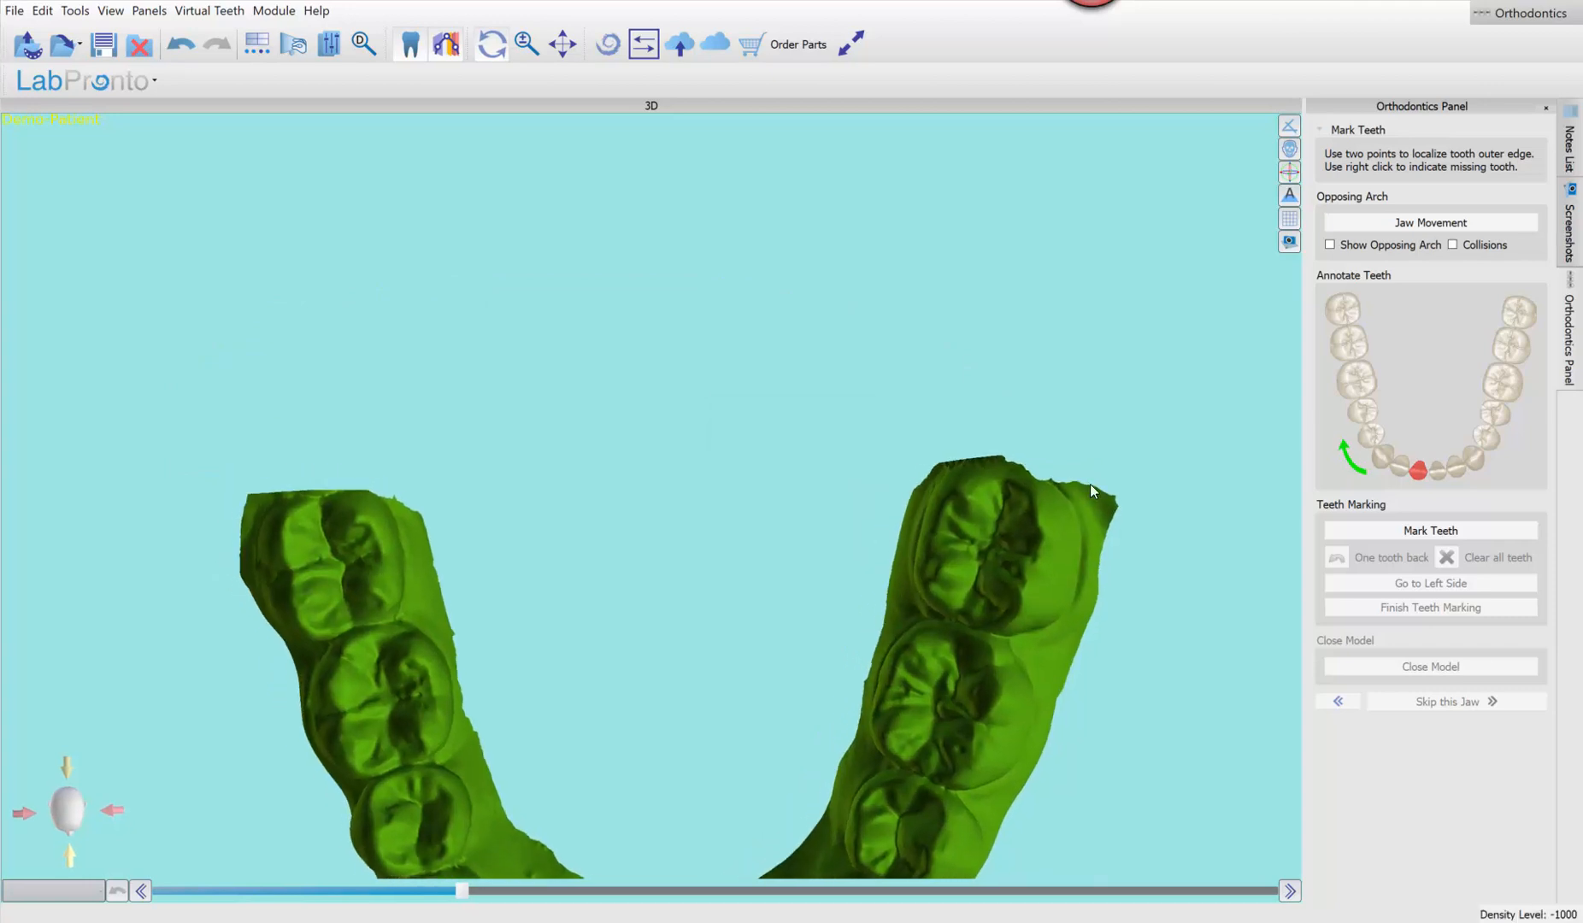
key("space")
mouse_move(1064, 474)
left_mouse_down()
mouse_move(1103, 551)
mouse_move(1177, 536)
mouse_move(1084, 419)
left_mouse_up()
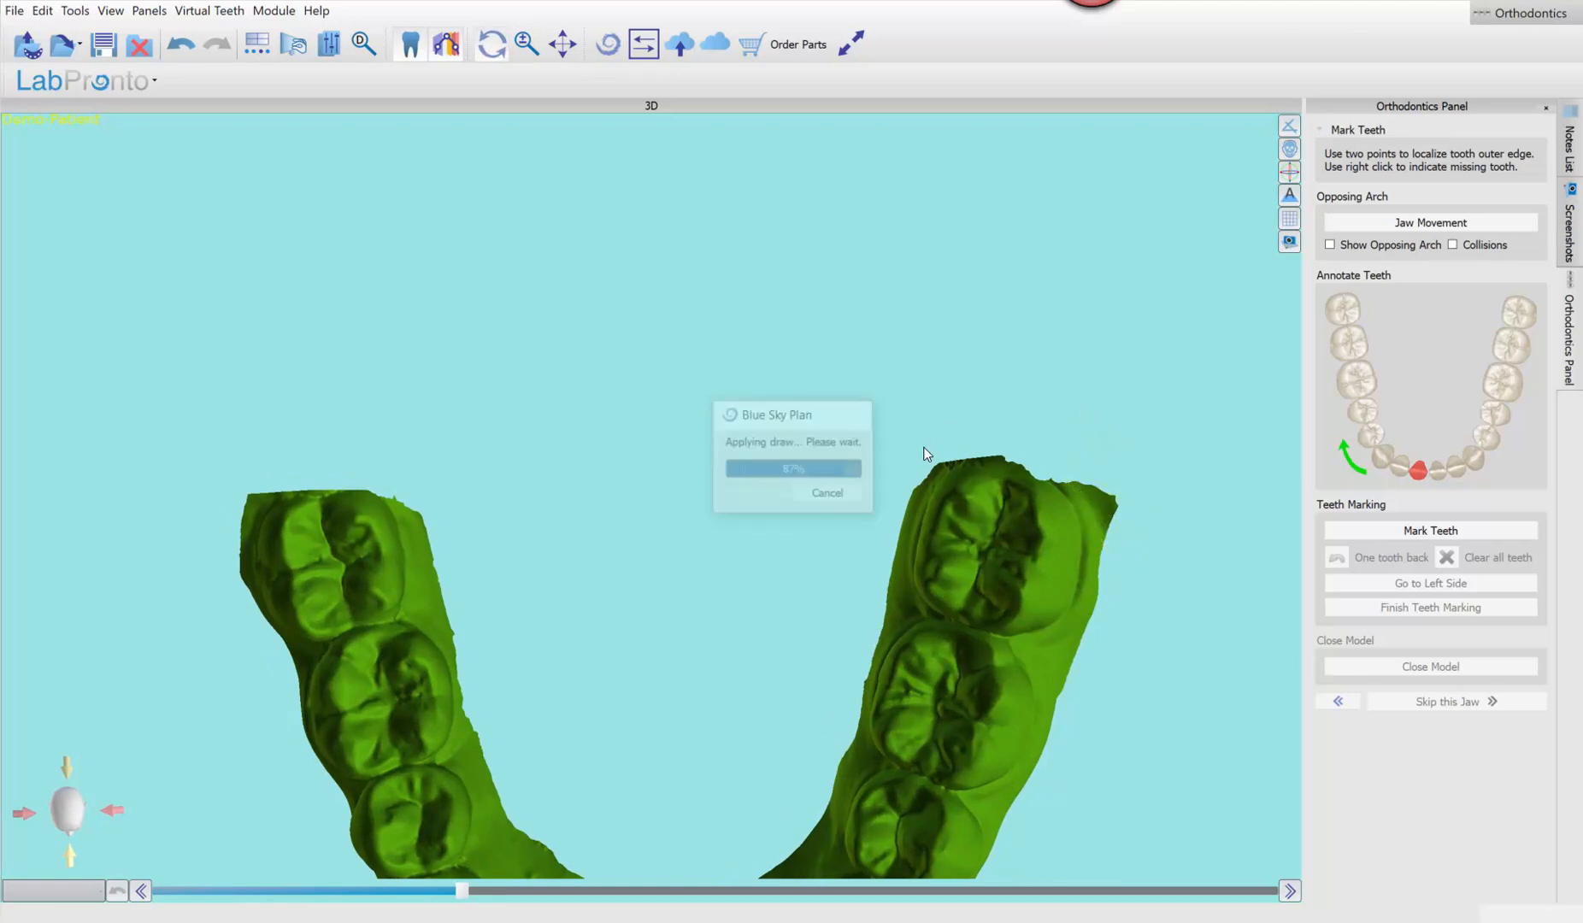
mouse_move(714, 594)
left_mouse_down()
mouse_move(232, 647)
mouse_move(869, 535)
mouse_move(947, 458)
left_mouse_up()
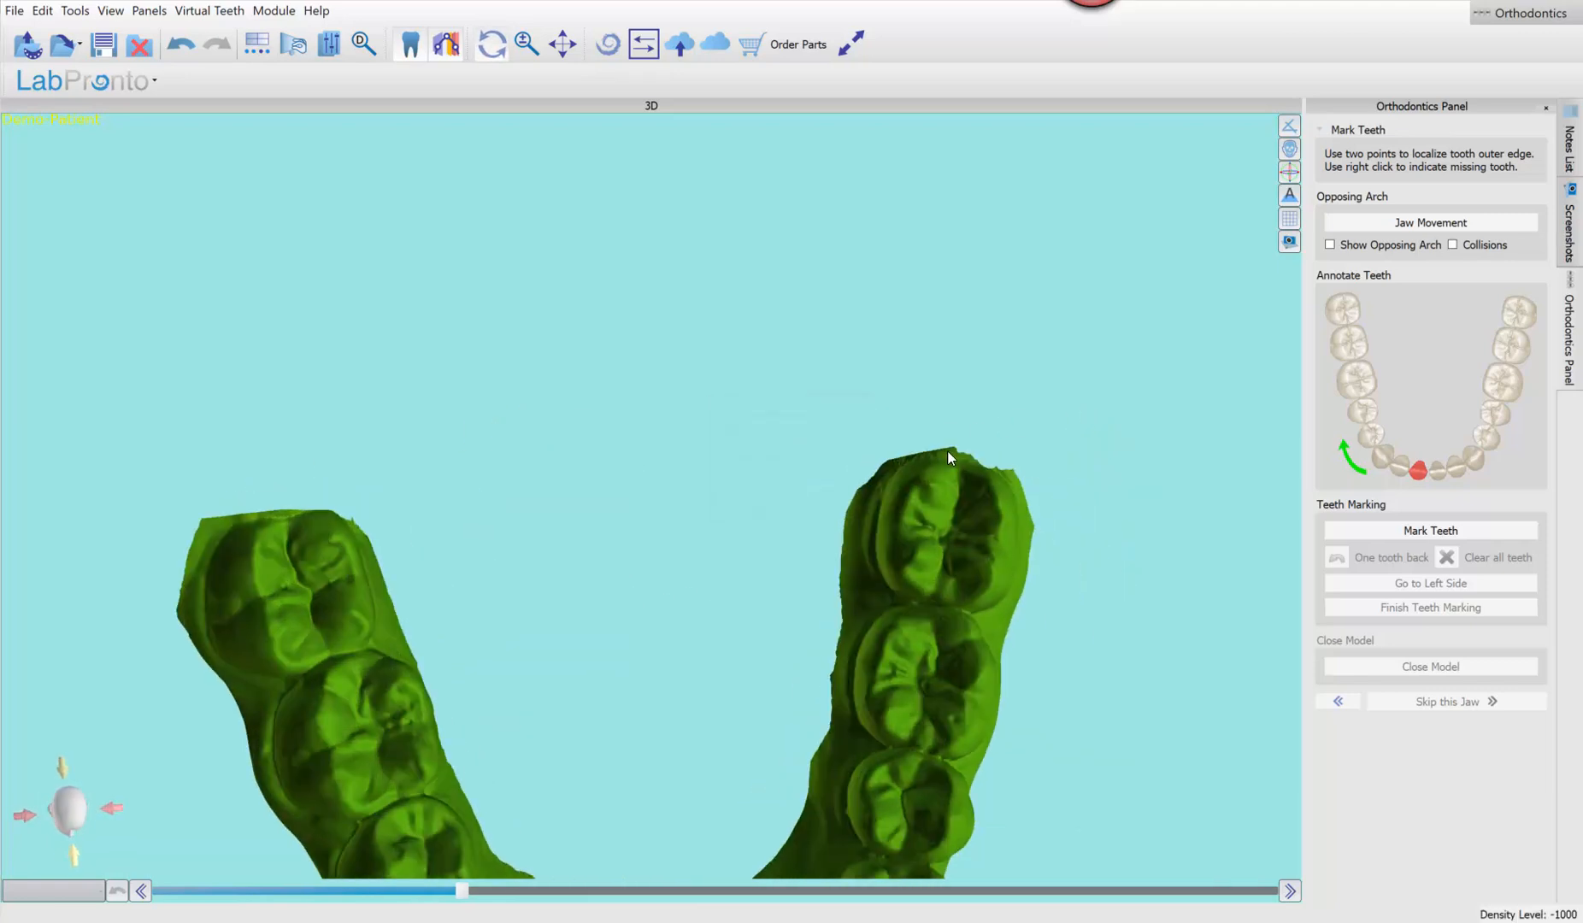
Trim the remaining uneven back edge behind the lower left second molar
scroll(775, 462, "down", 3)
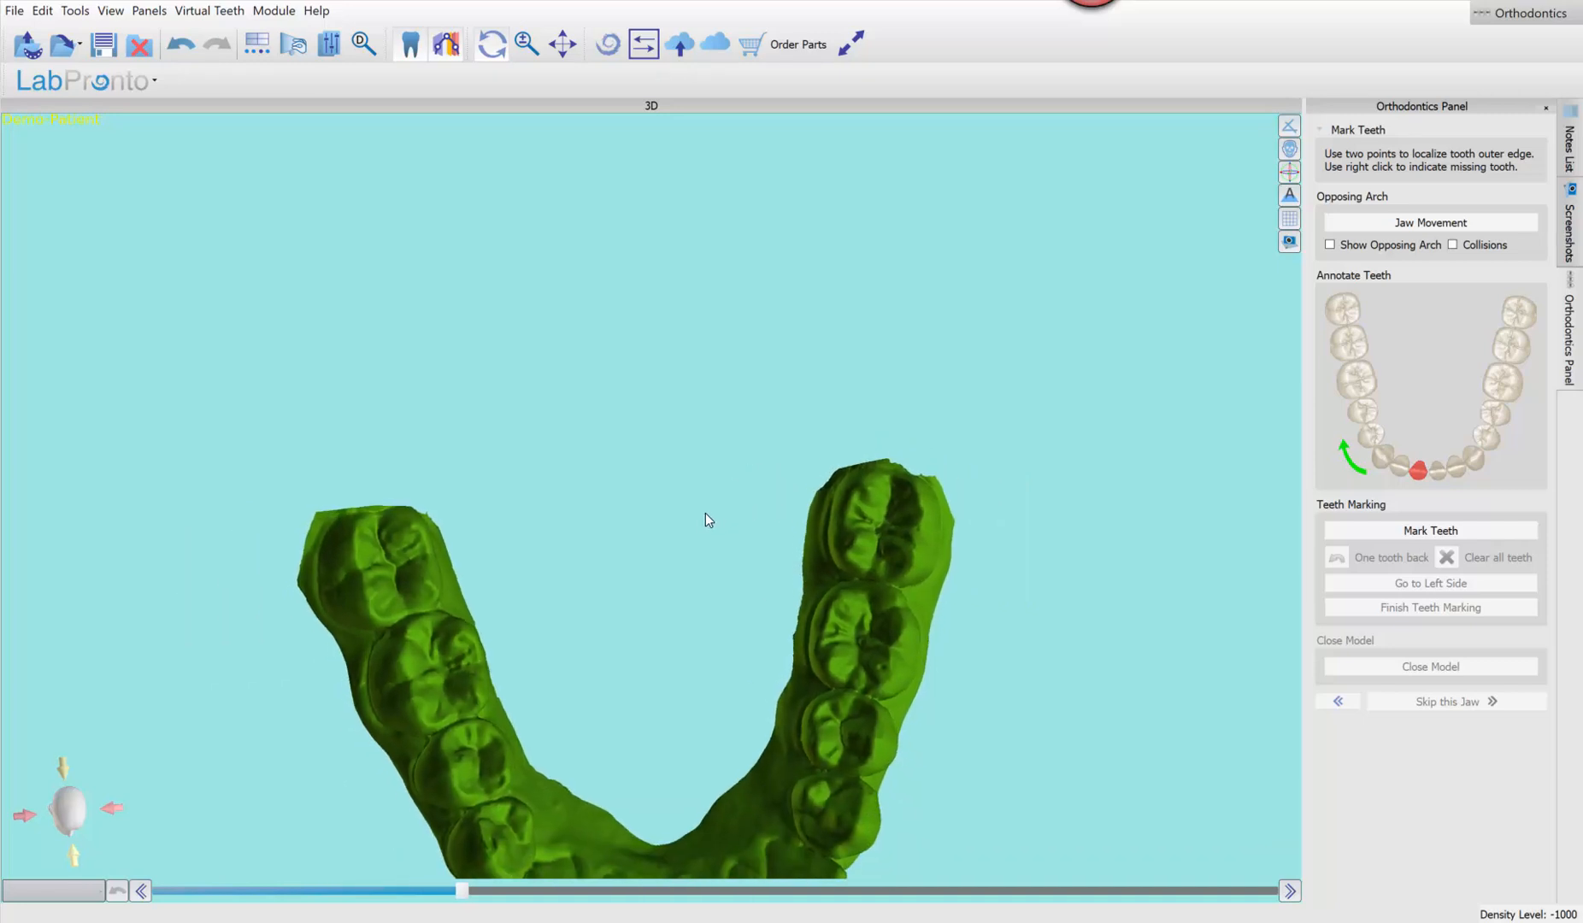
left_click_drag(838, 473, 817, 487)
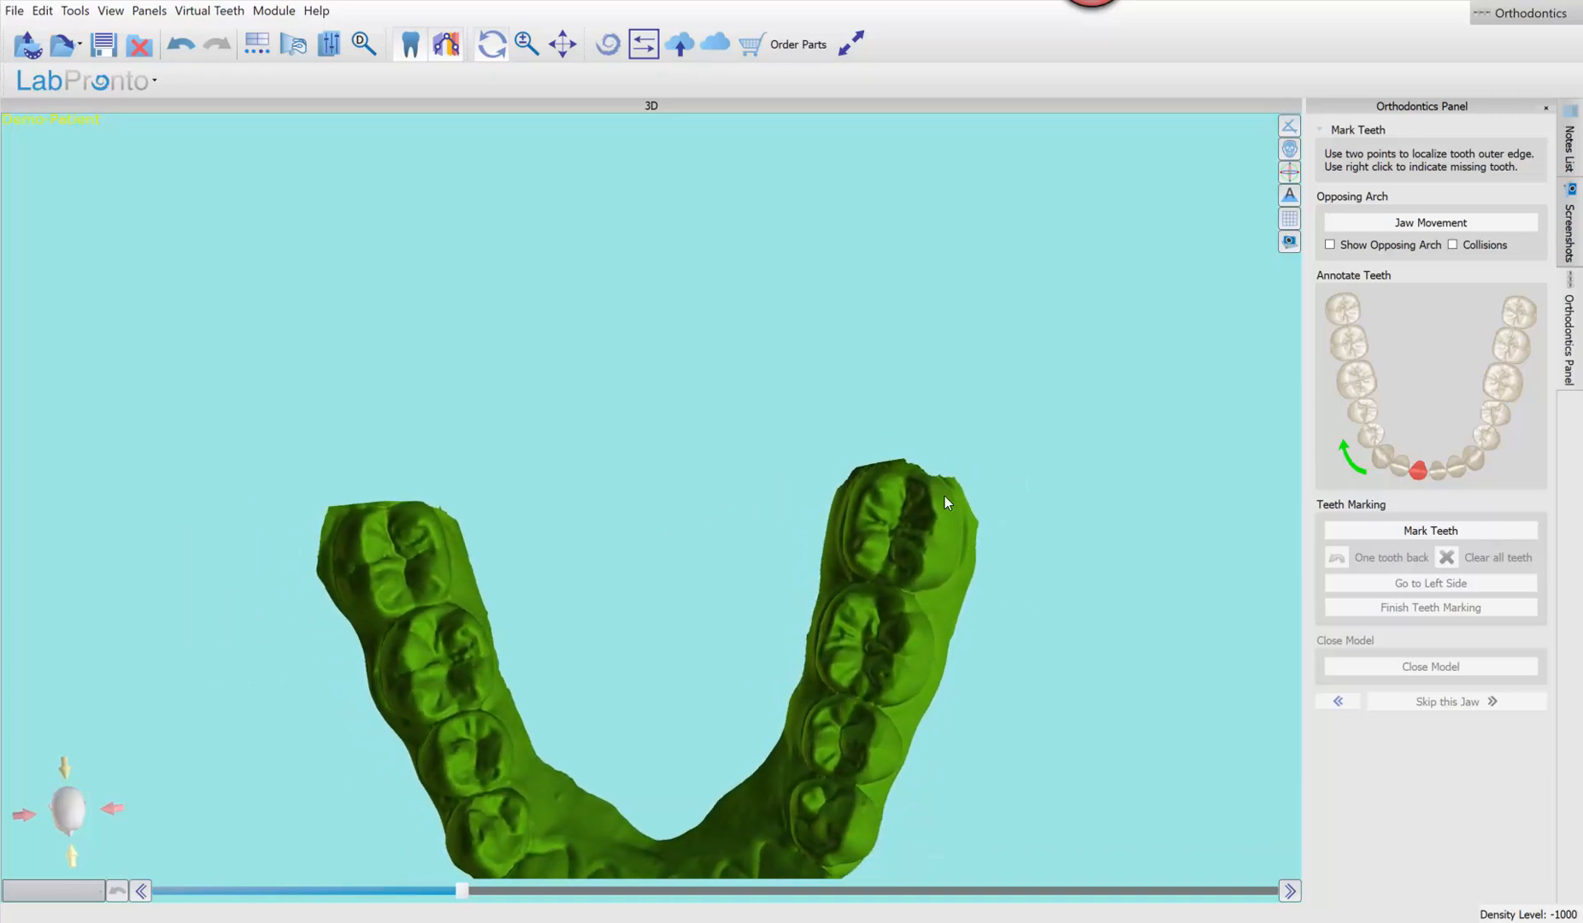
scroll(944, 495, "up", 5)
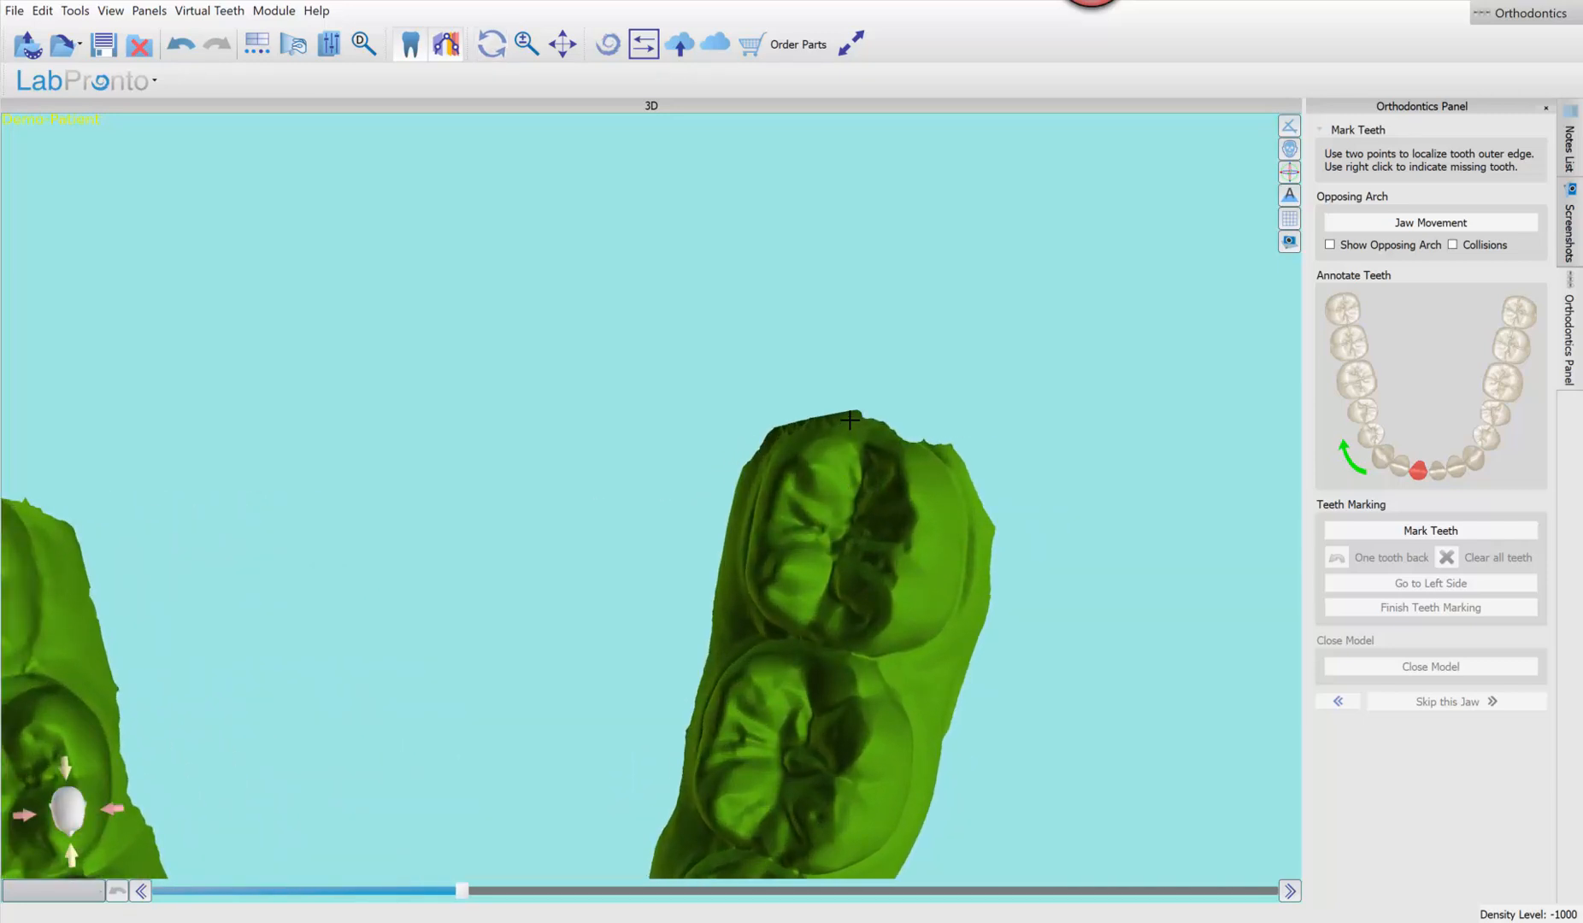
left_click(848, 404)
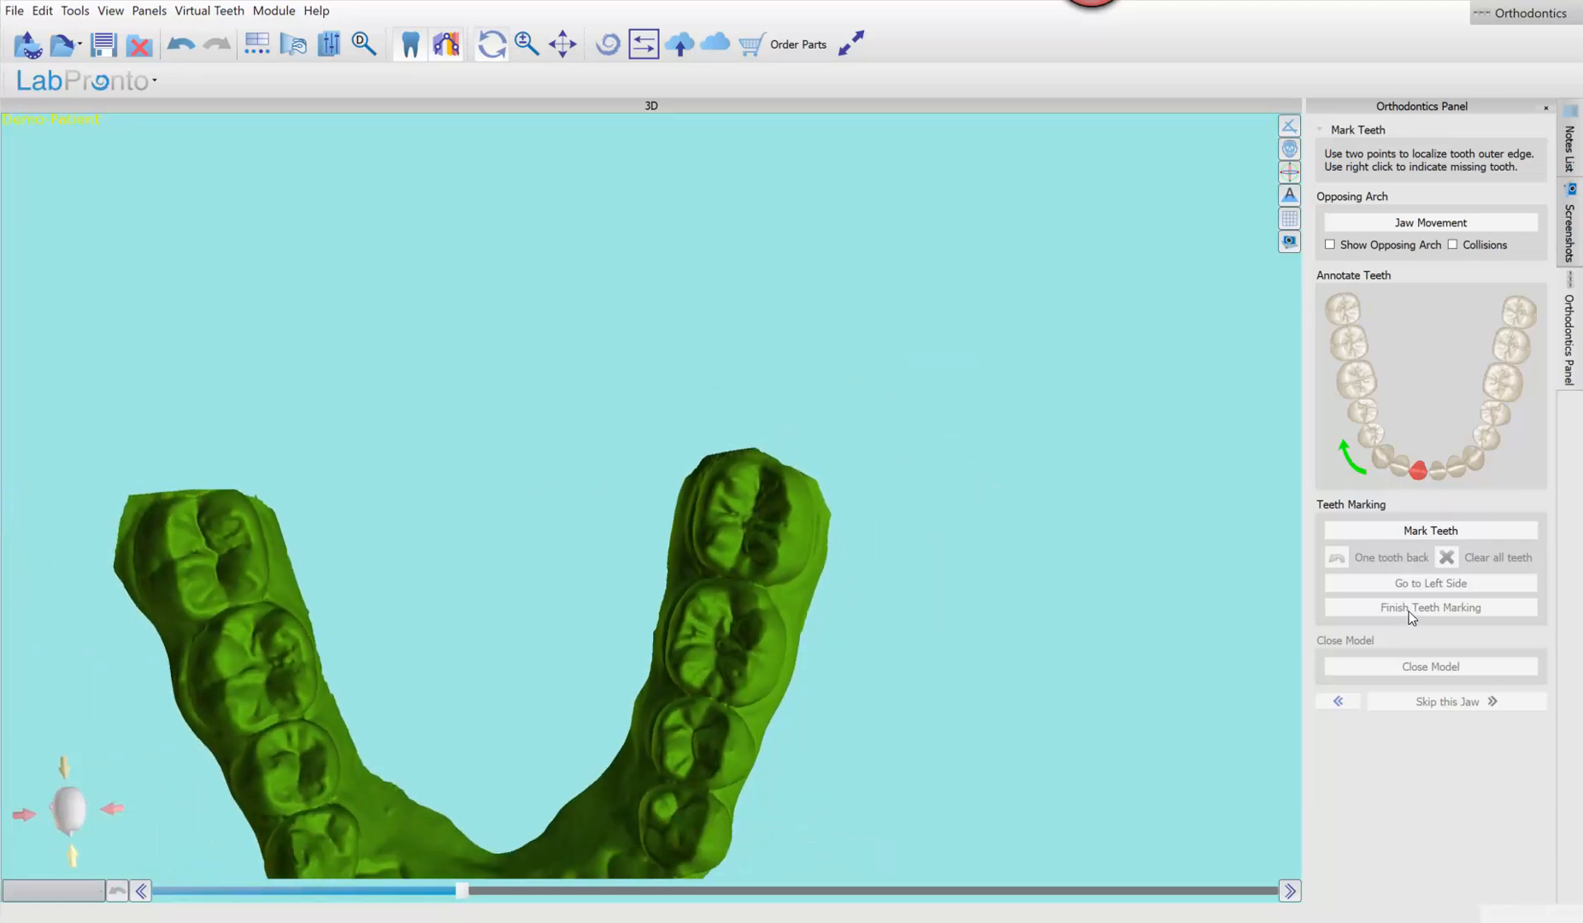
Start marking the mandibular teeth, placing two outer-edge points each on the right central incisor, lateral incisor and canine
left_click(1402, 532)
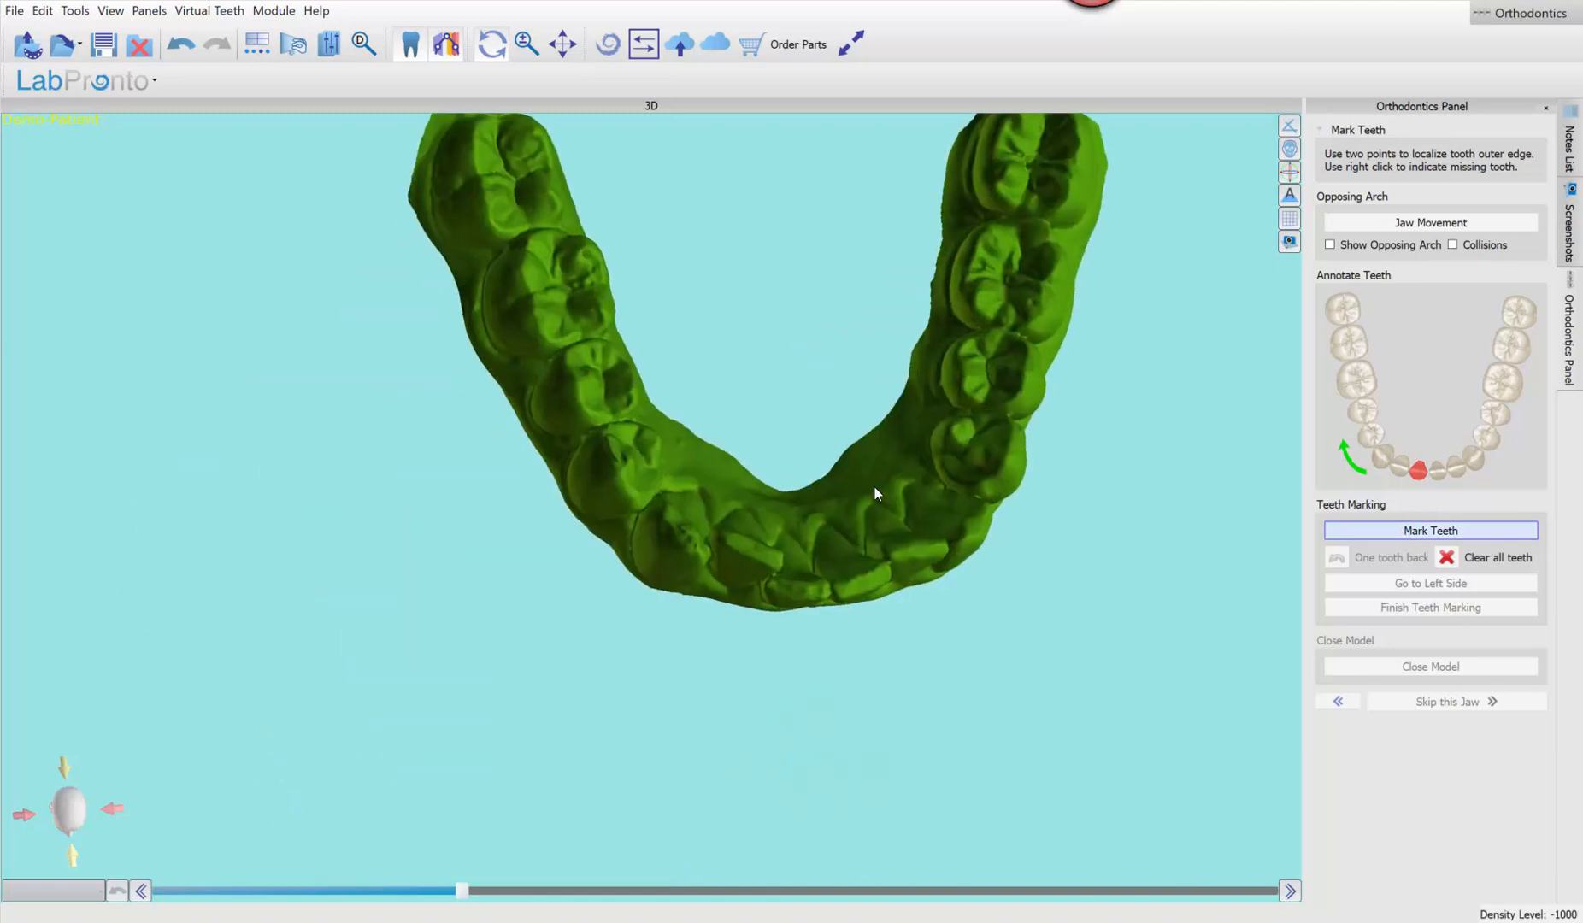
left_click(829, 592)
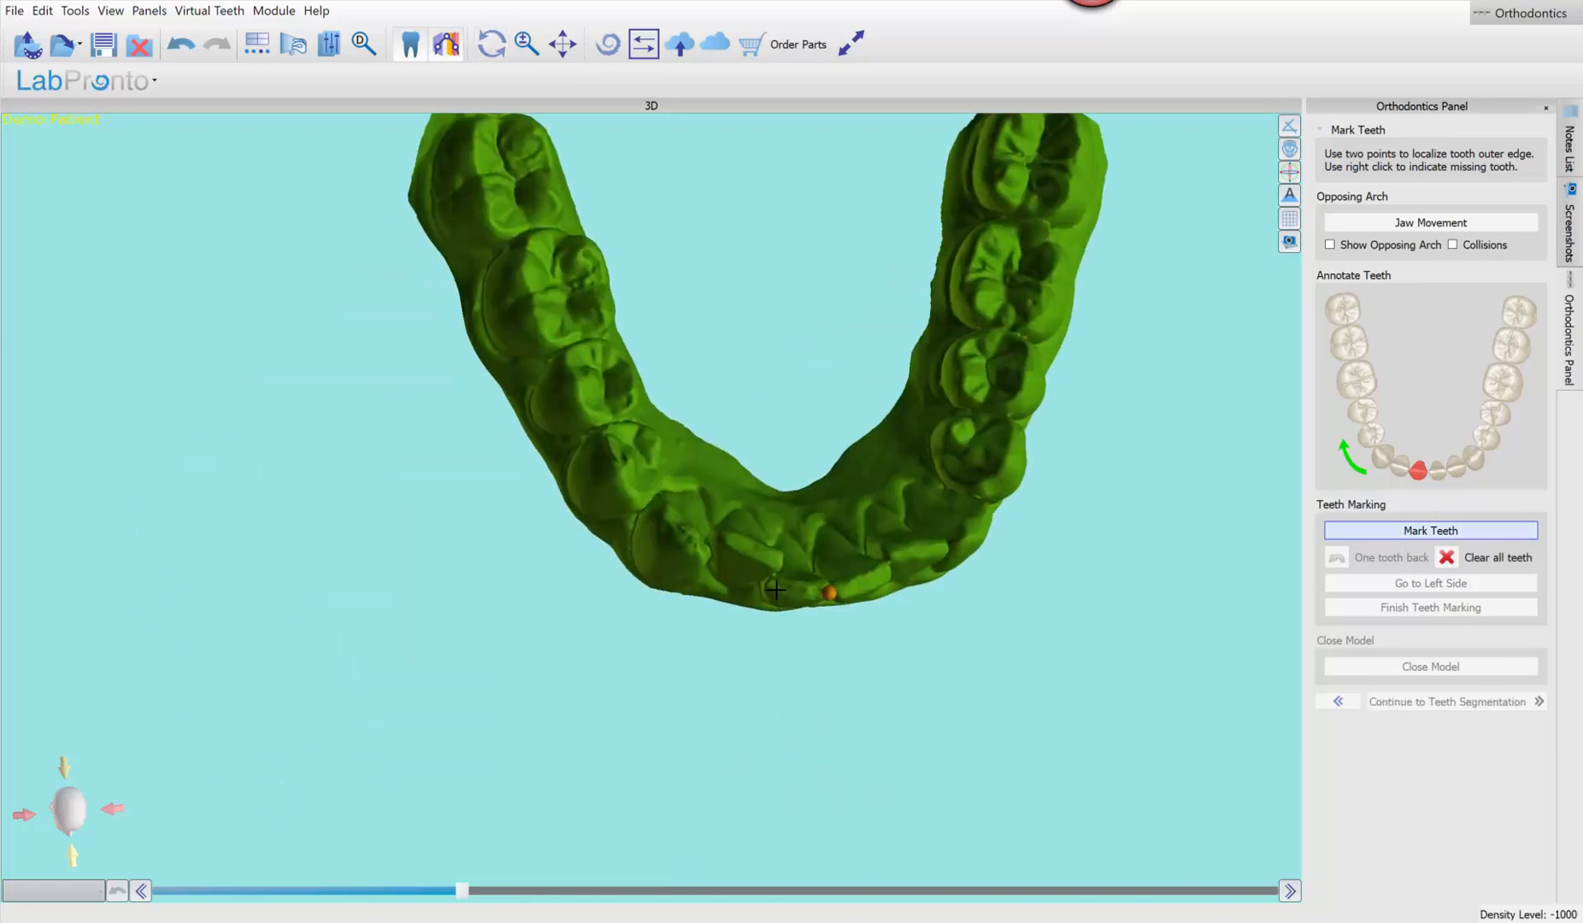
left_click(776, 590)
left_click(779, 560)
left_click(724, 536)
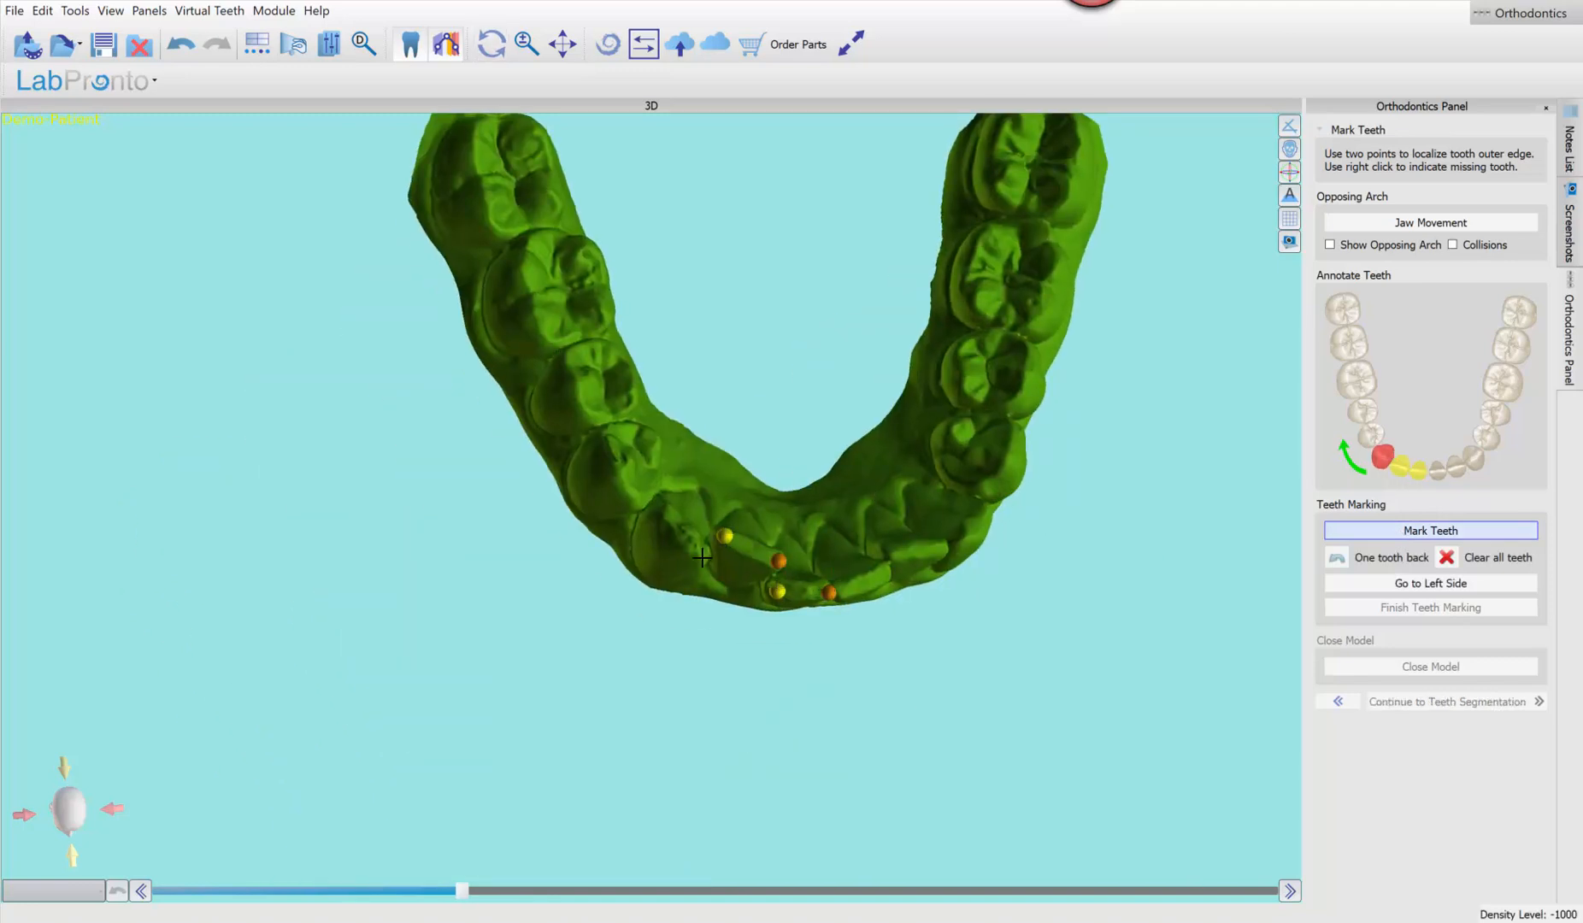
left_click(702, 552)
left_click(661, 510)
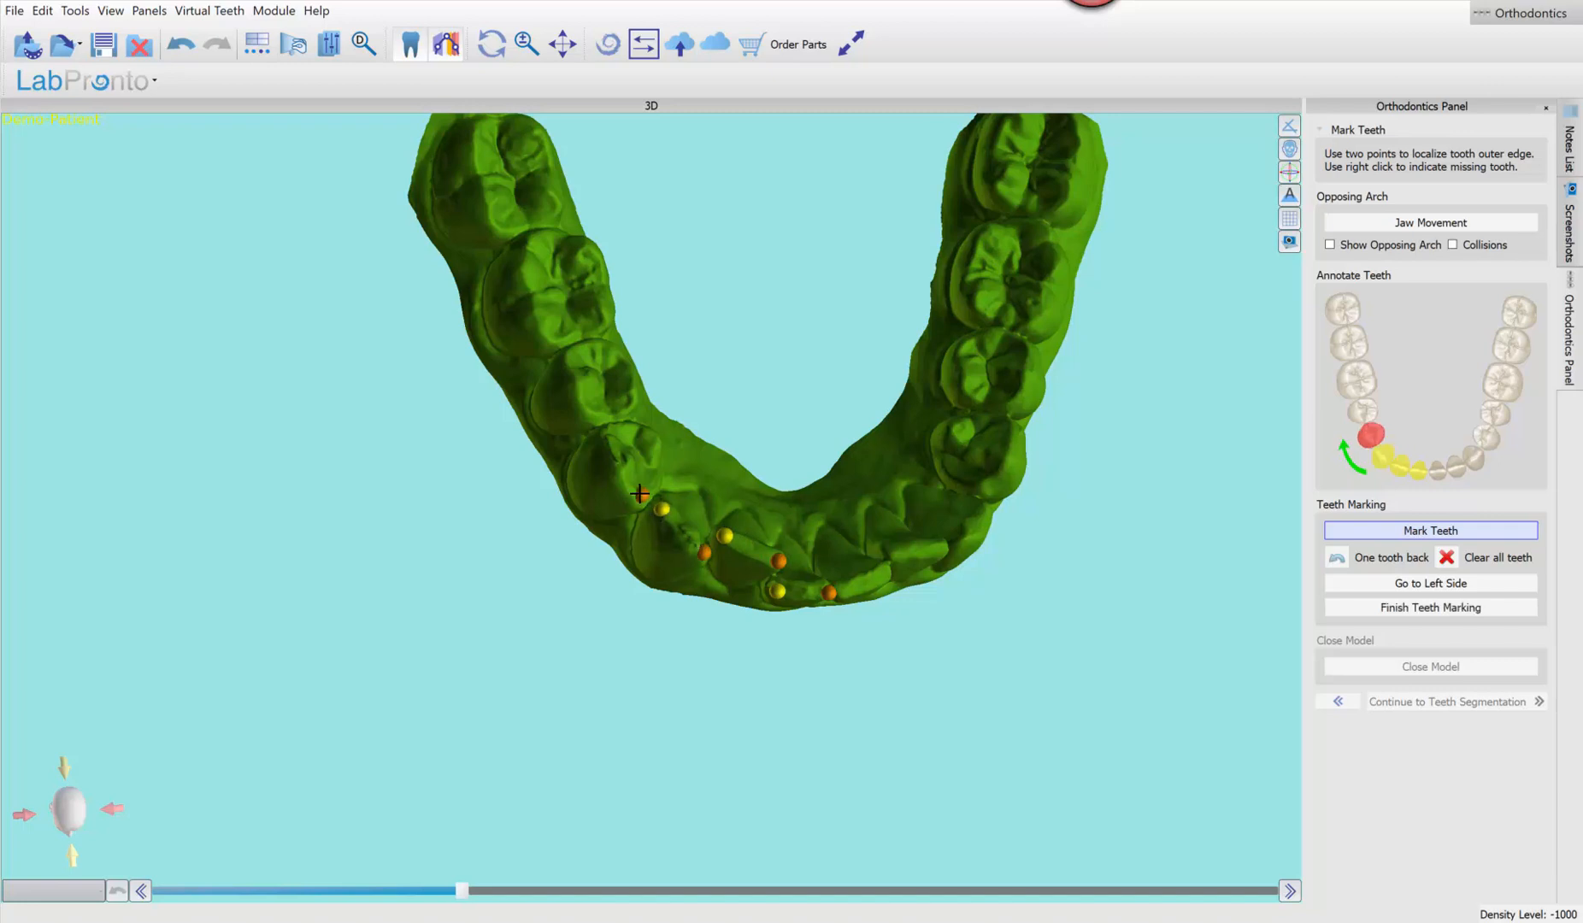
Mark the outer edges of the mandible's right premolars and first two molars, and indicate the right third molar as missing
left_click(606, 432)
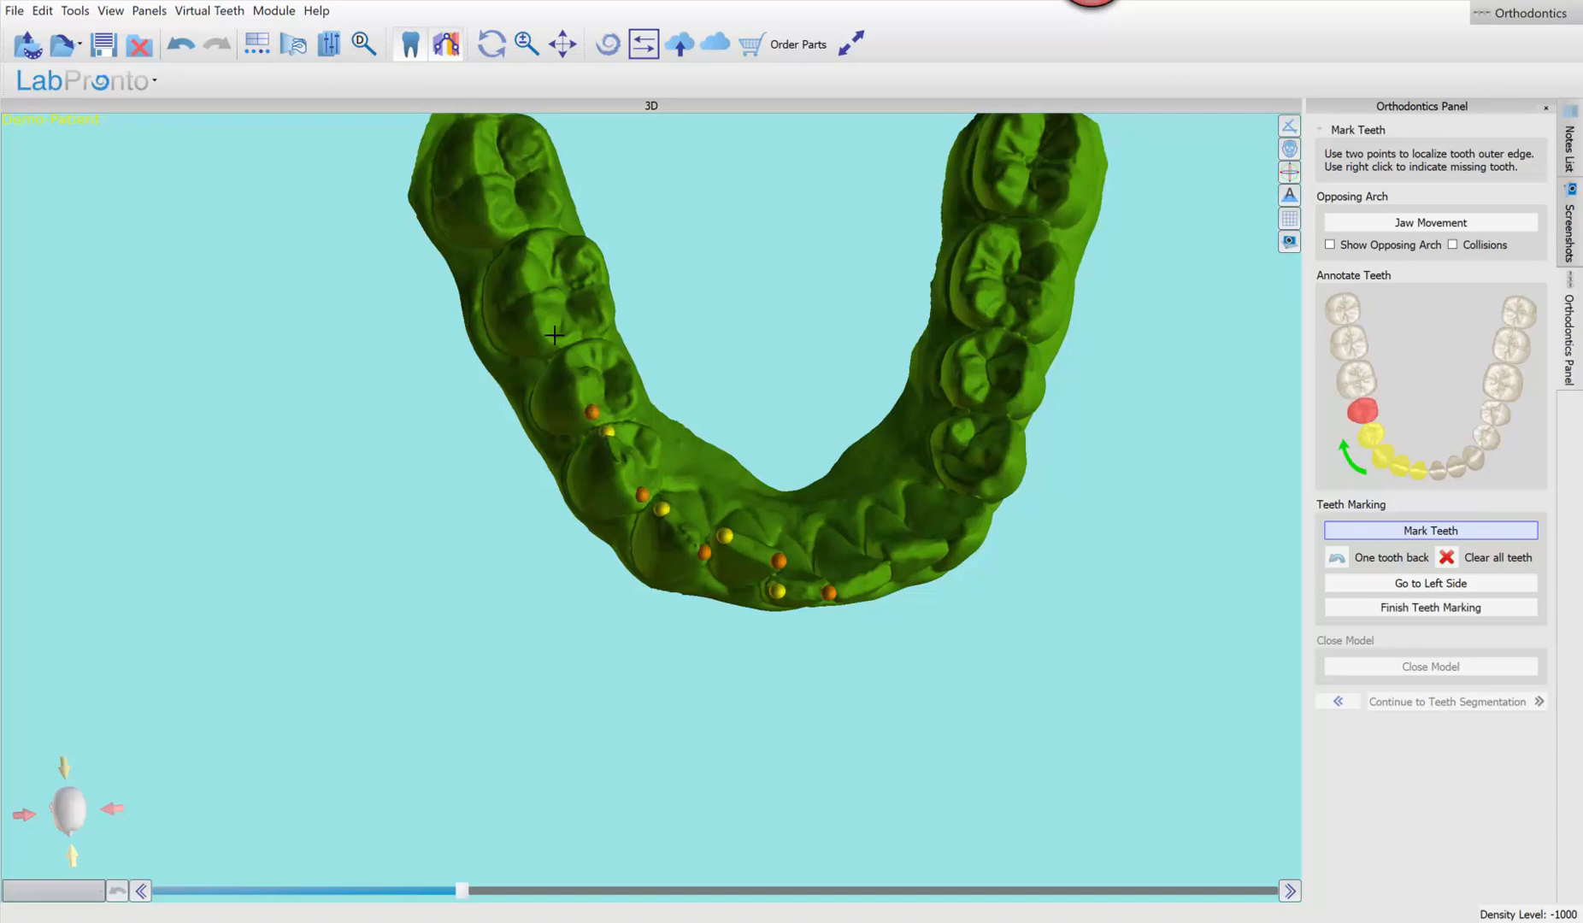
left_click(571, 360)
left_click(547, 336)
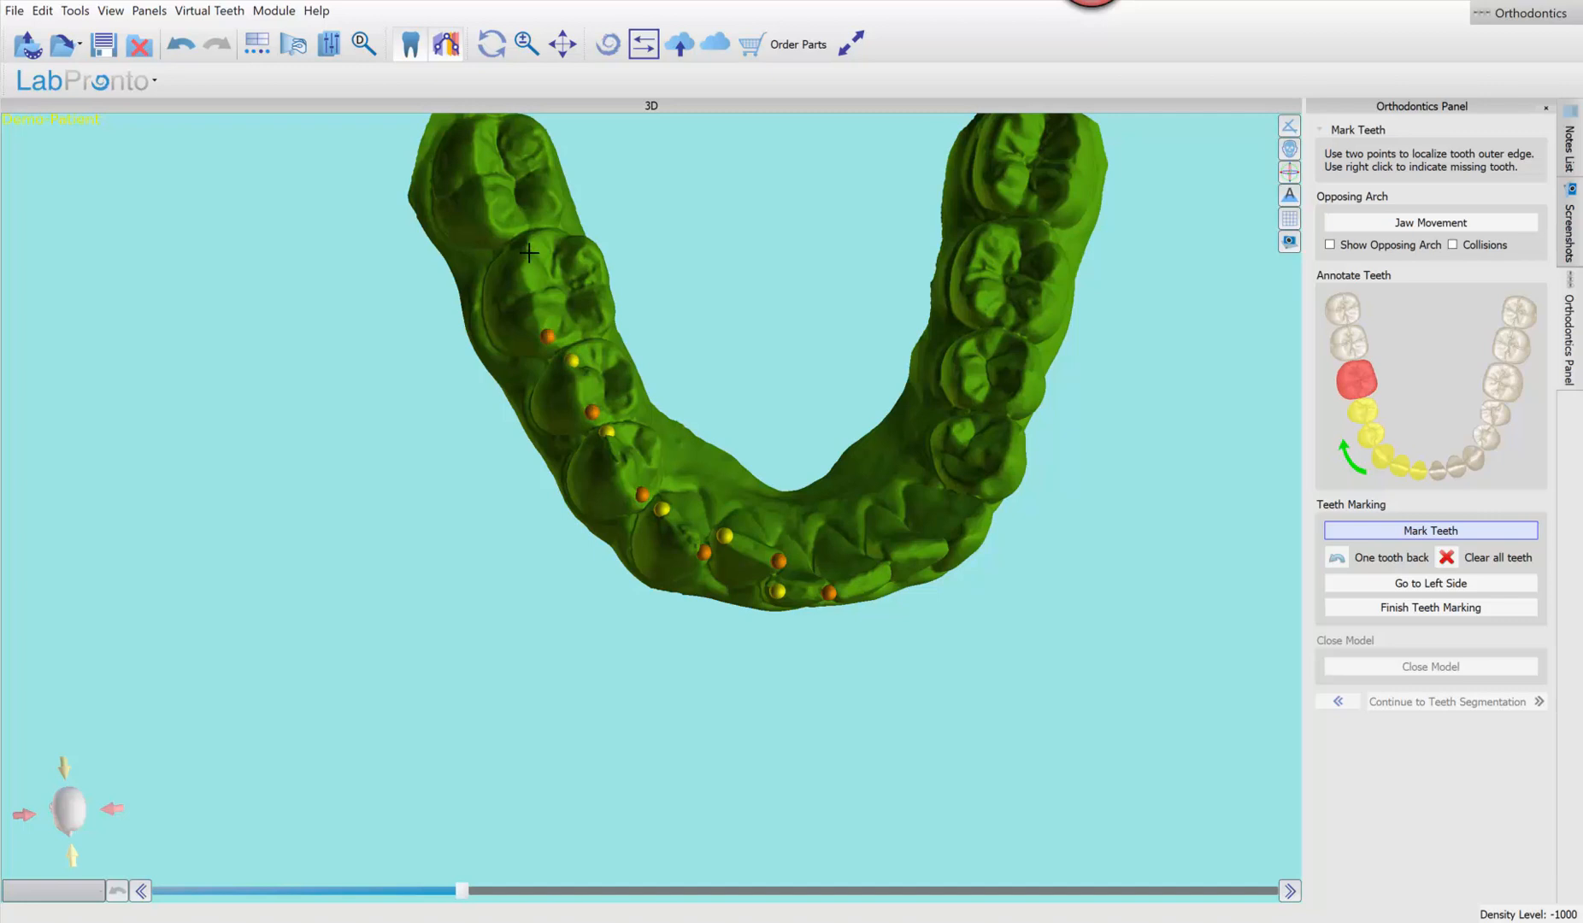
left_click(524, 251)
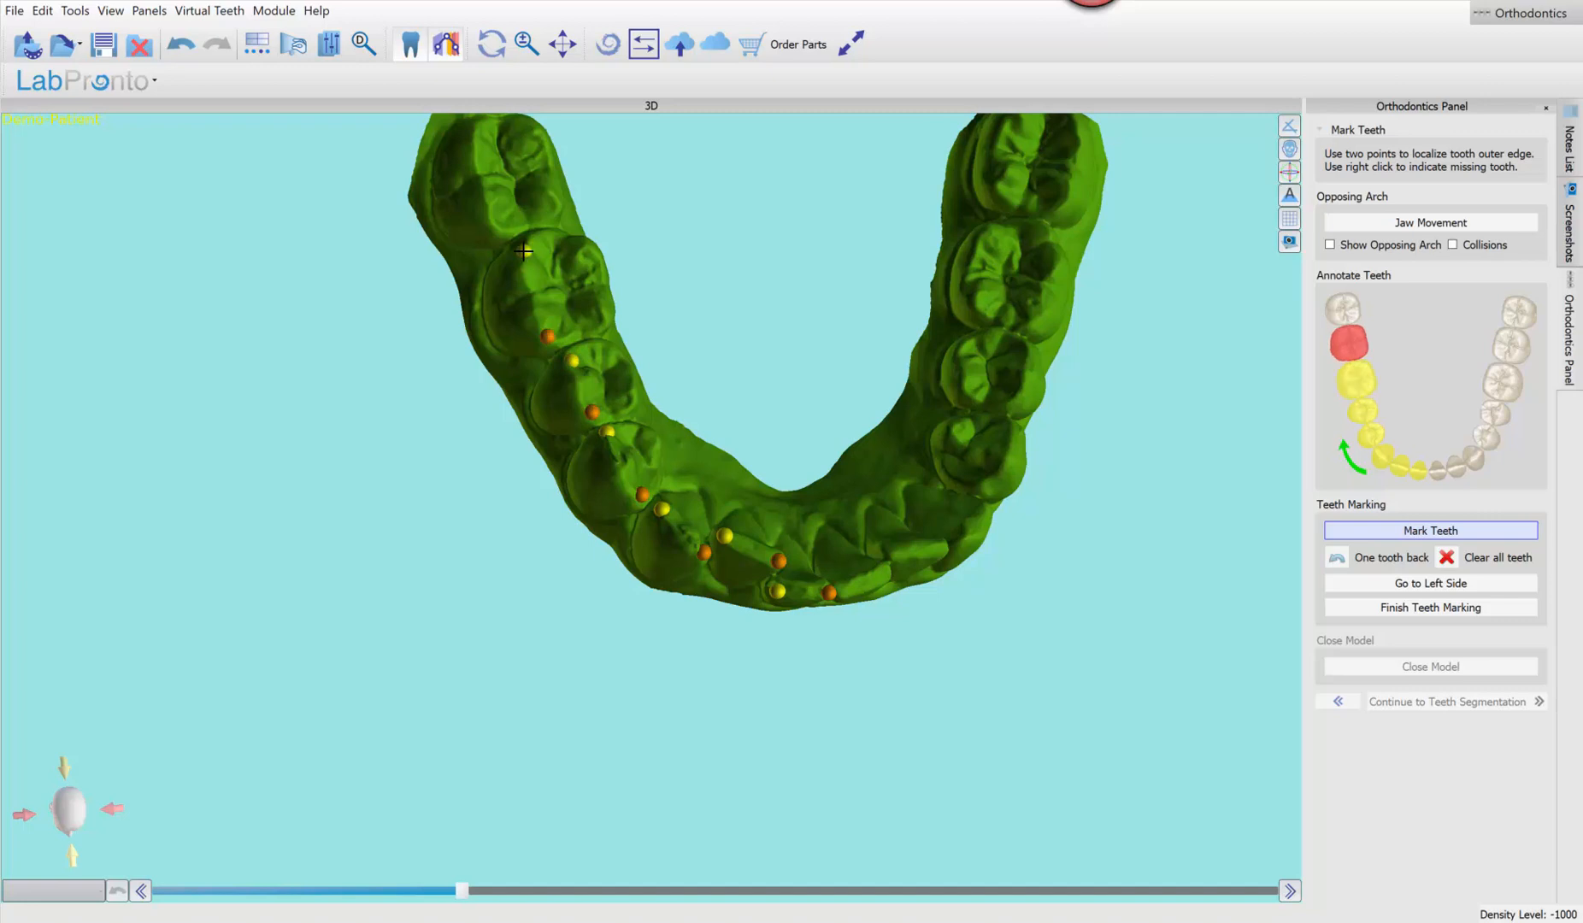
left_click(476, 130)
middle_click_drag(476, 130, 549, 314)
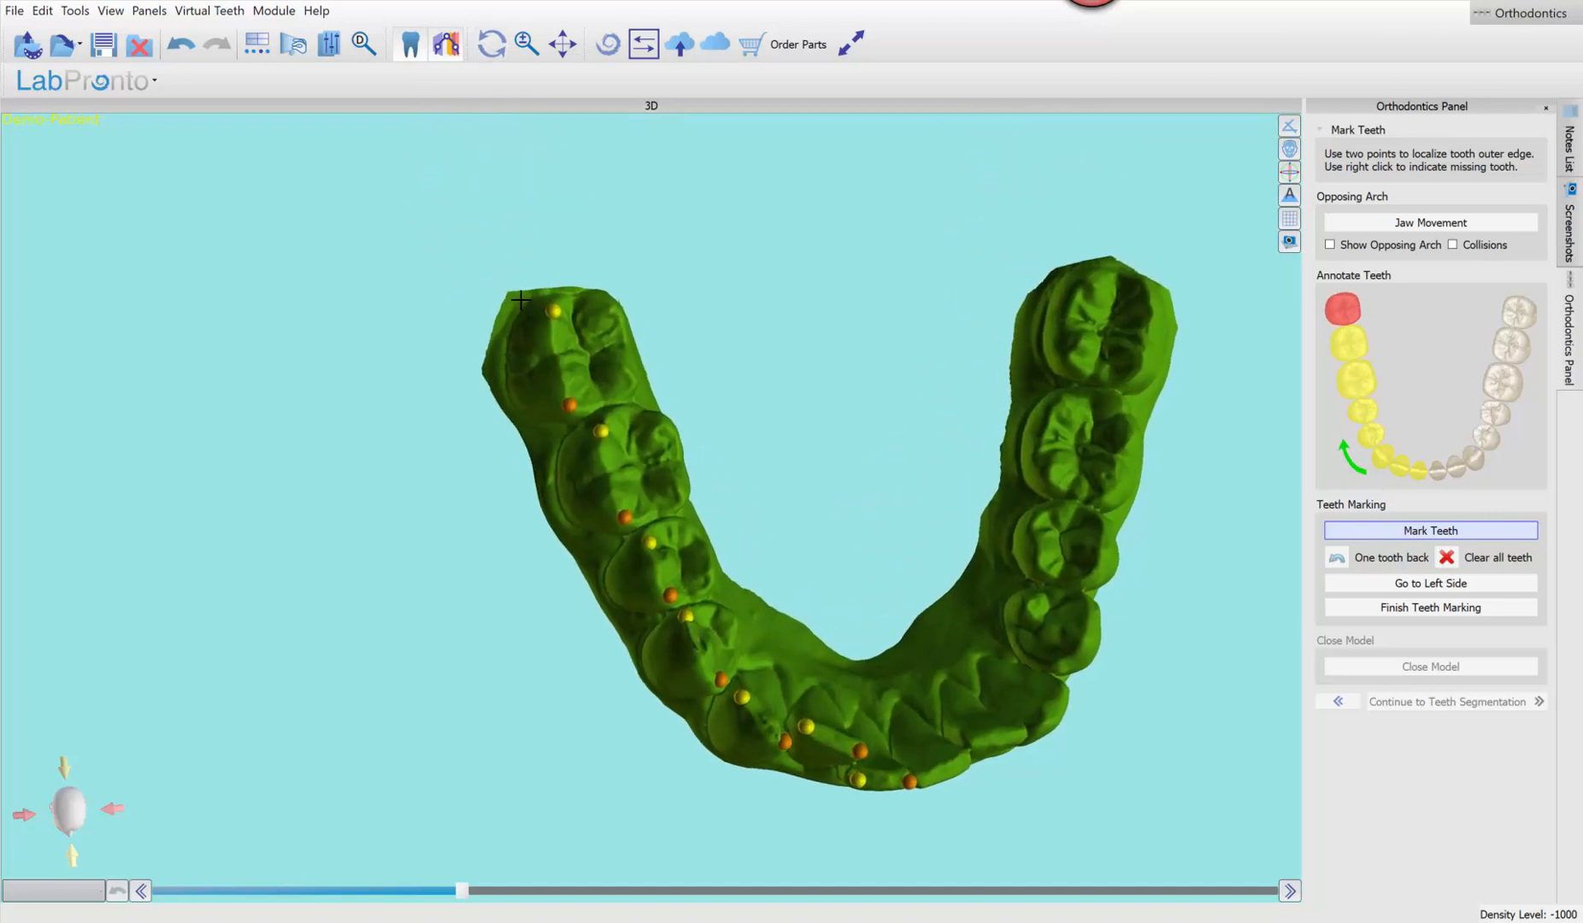
left_click(521, 299)
Mark the outer edges of the mandible's left central incisor, lateral incisor and canine
mouse_move(1069, 744)
right_mouse_down()
mouse_move(999, 756)
mouse_move(916, 819)
right_mouse_up()
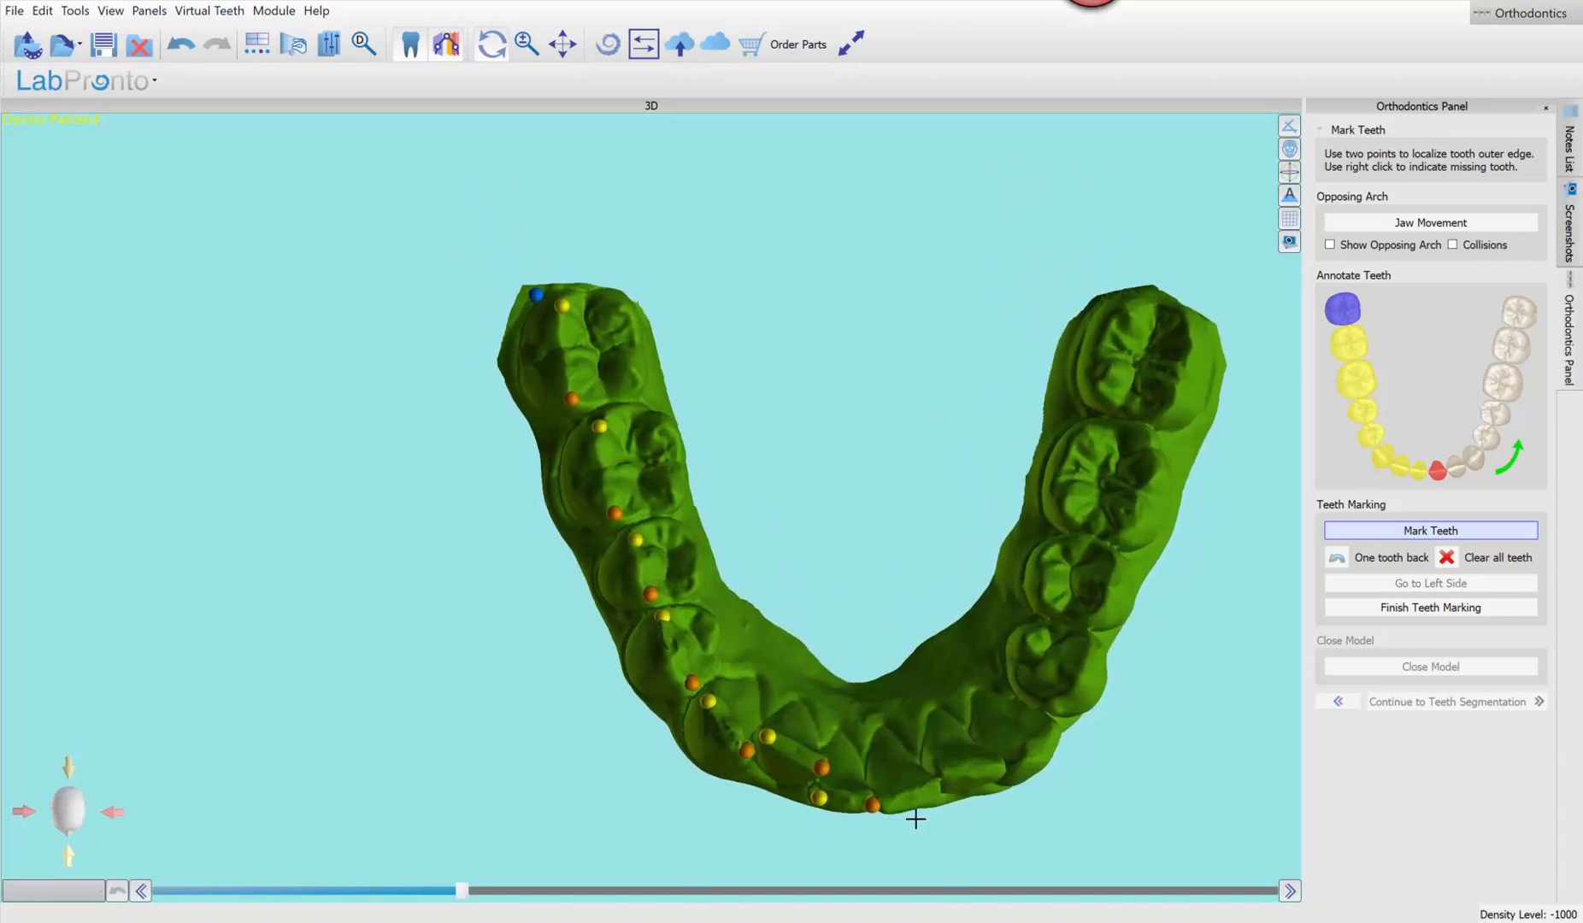
left_click(891, 807)
left_click(935, 787)
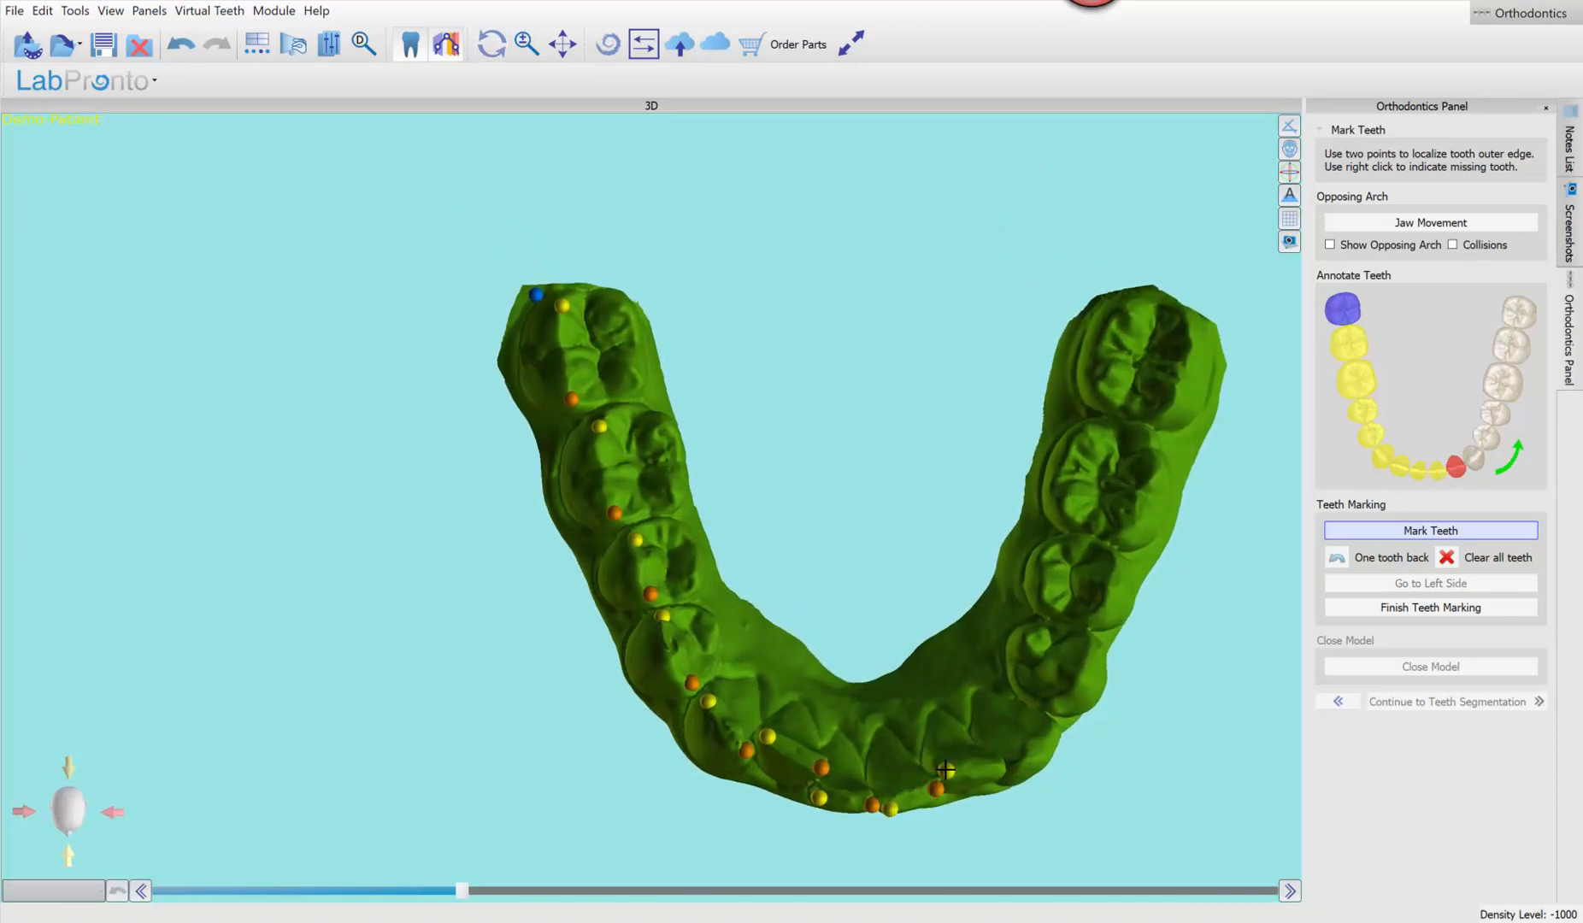
left_click(997, 767)
left_click(1054, 736)
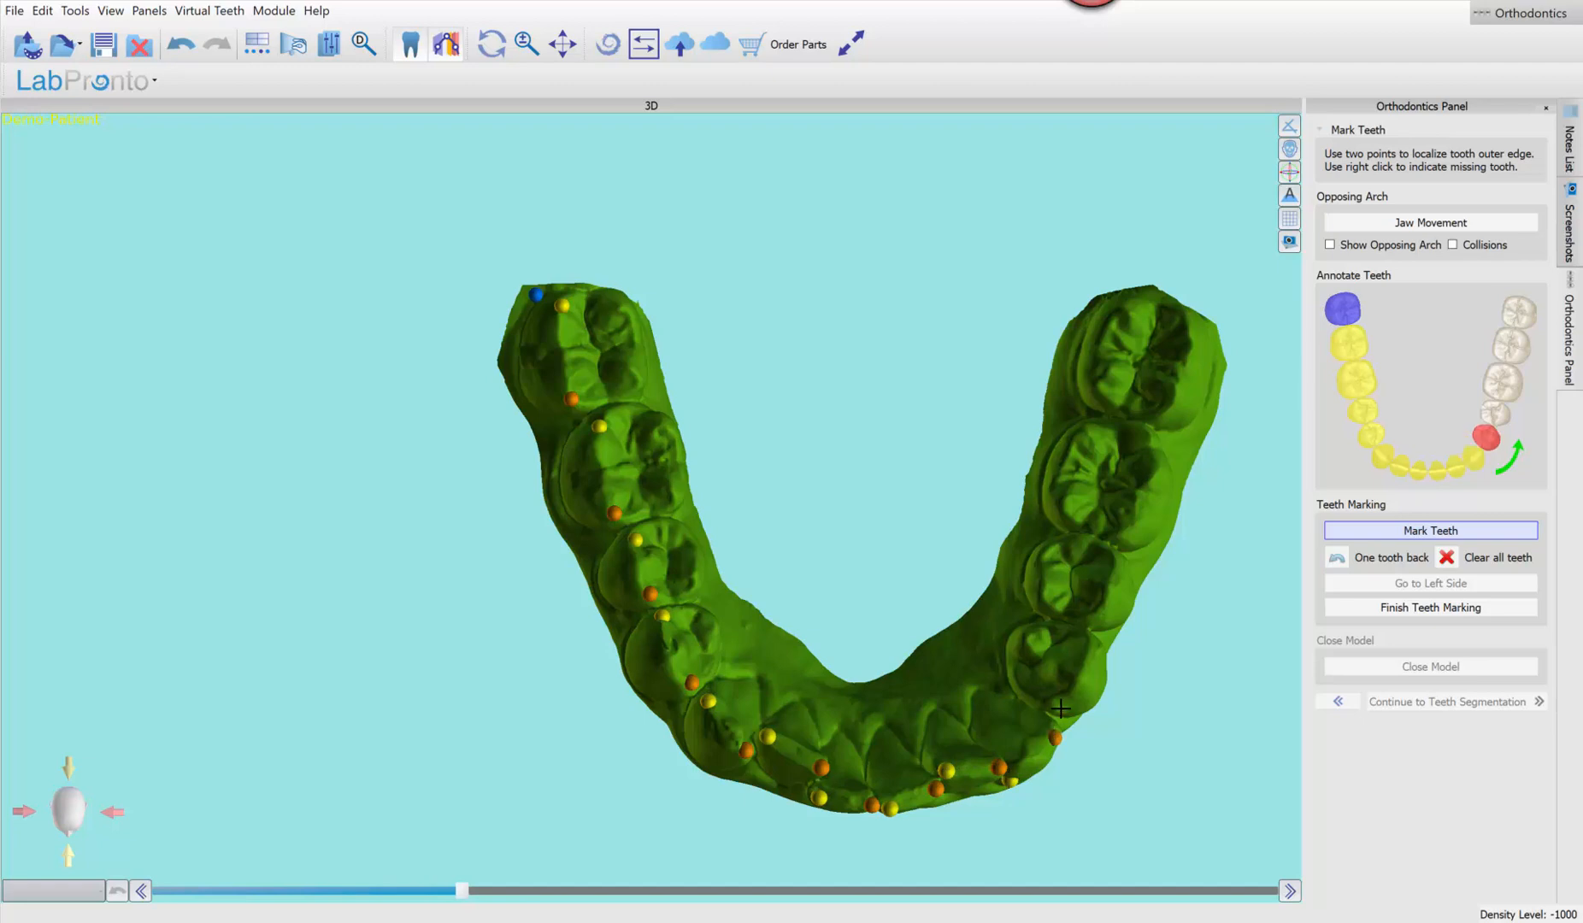
Mark the outer edges of the mandible's left premolars and first two molars, then finish the teeth marking
left_click(1087, 641)
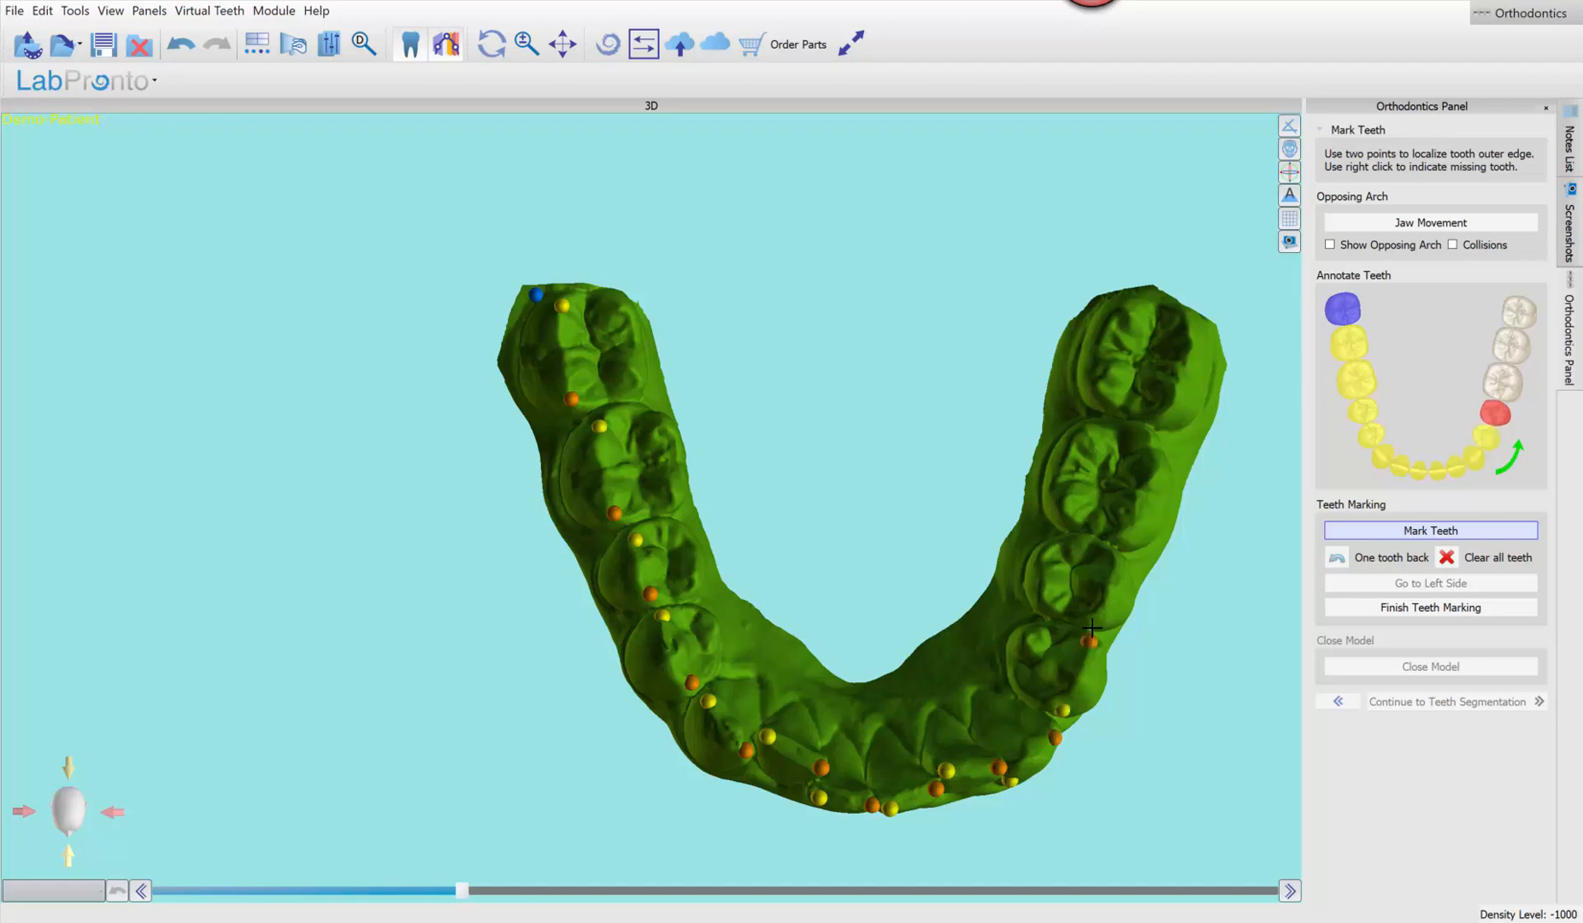
left_click(1117, 561)
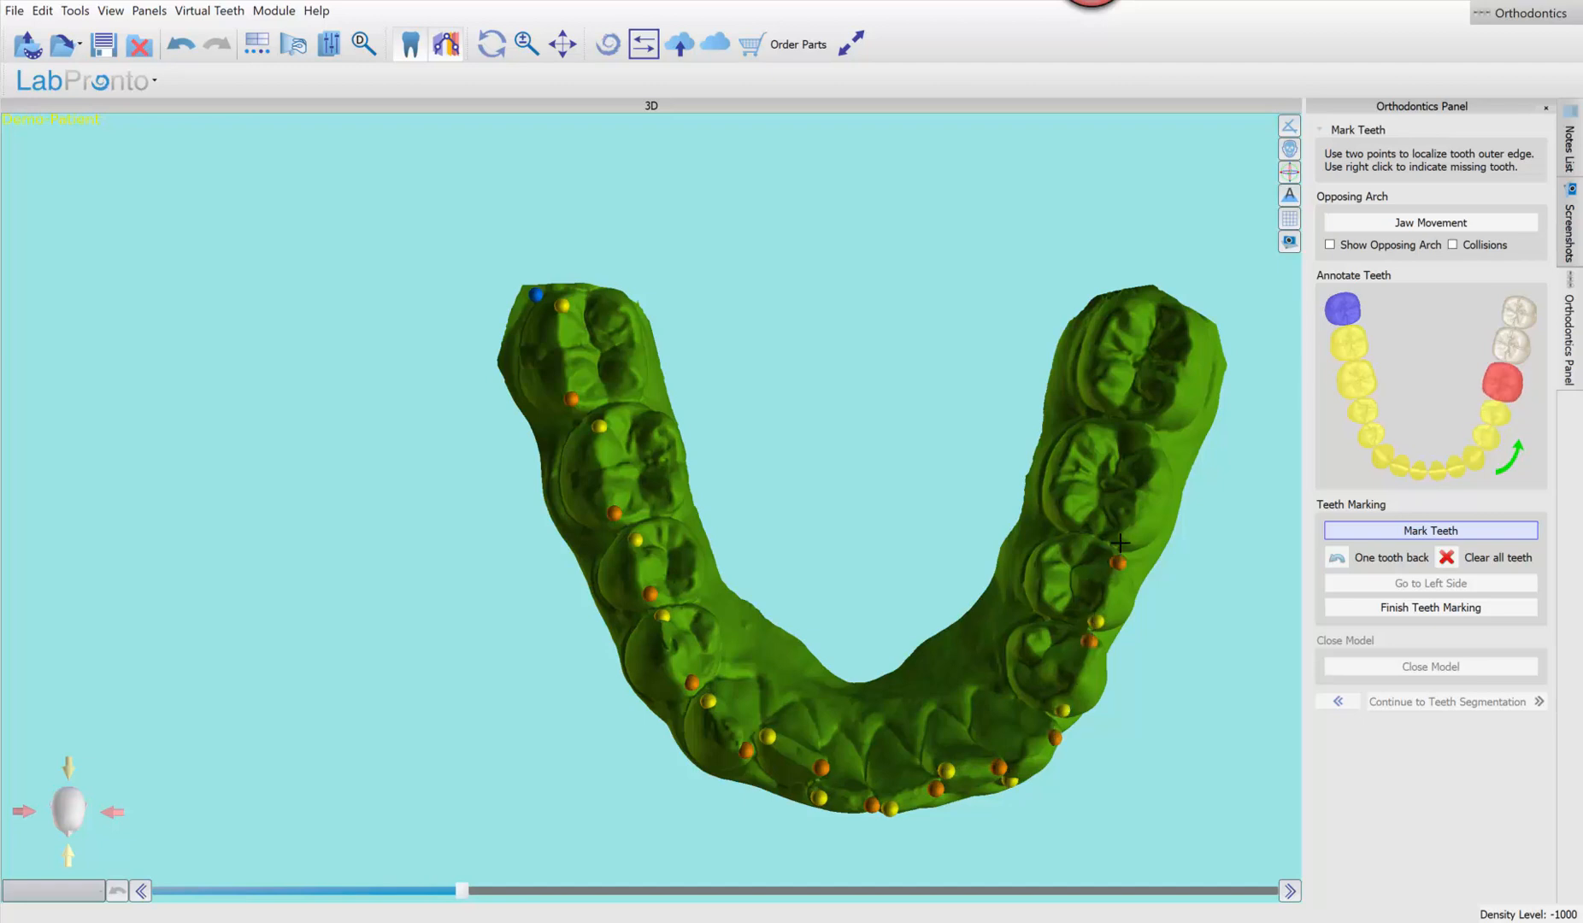
left_click(1151, 441)
left_click(1182, 316)
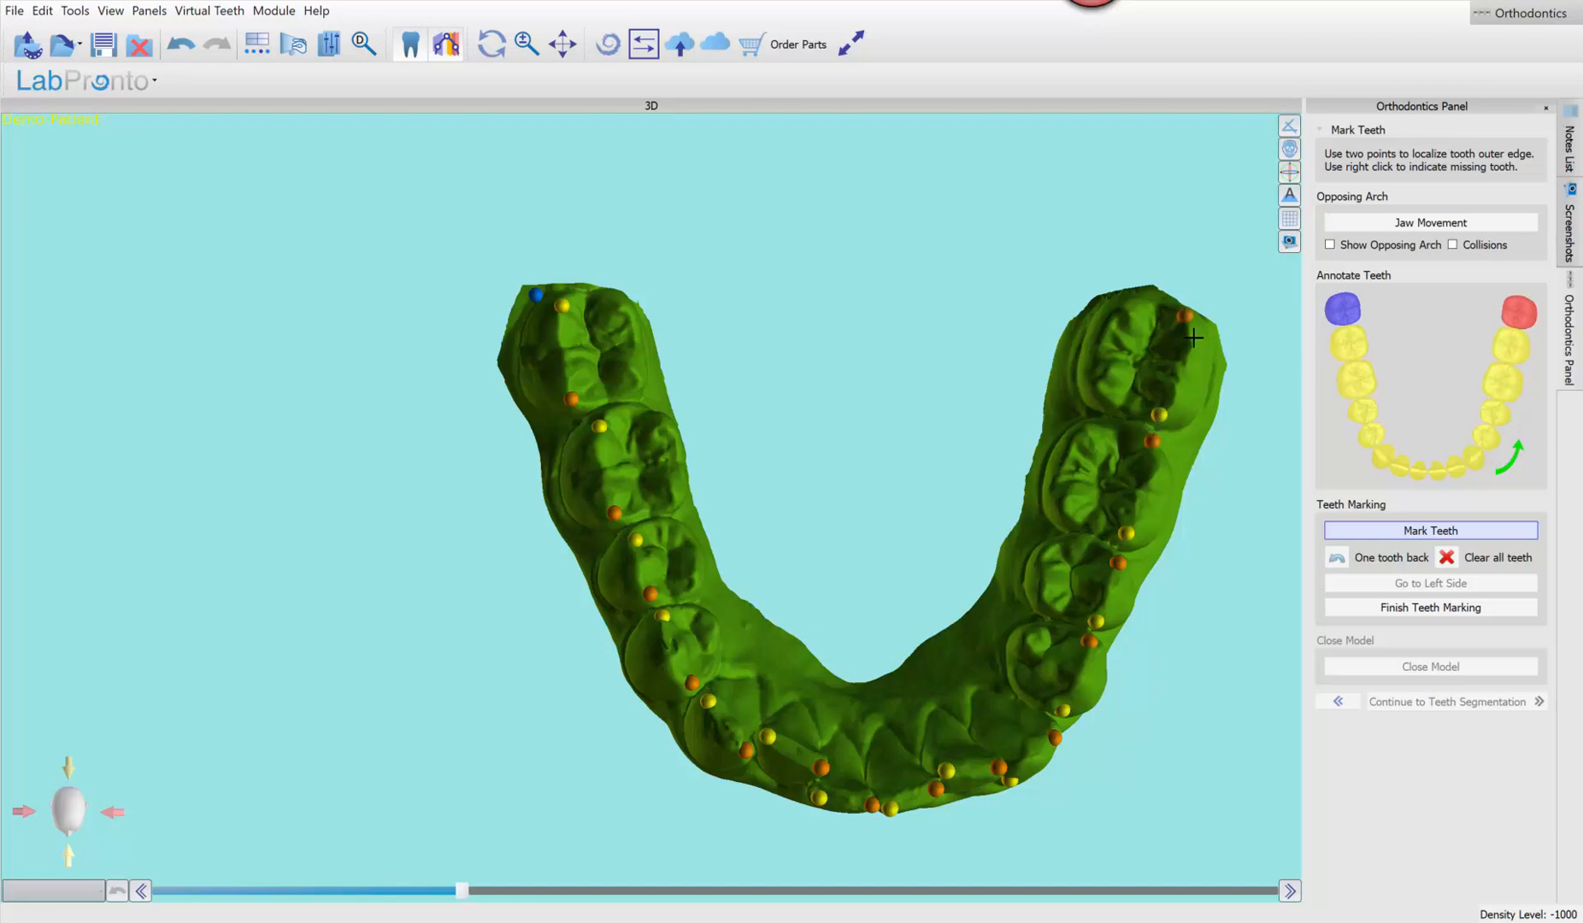
left_click(1408, 607)
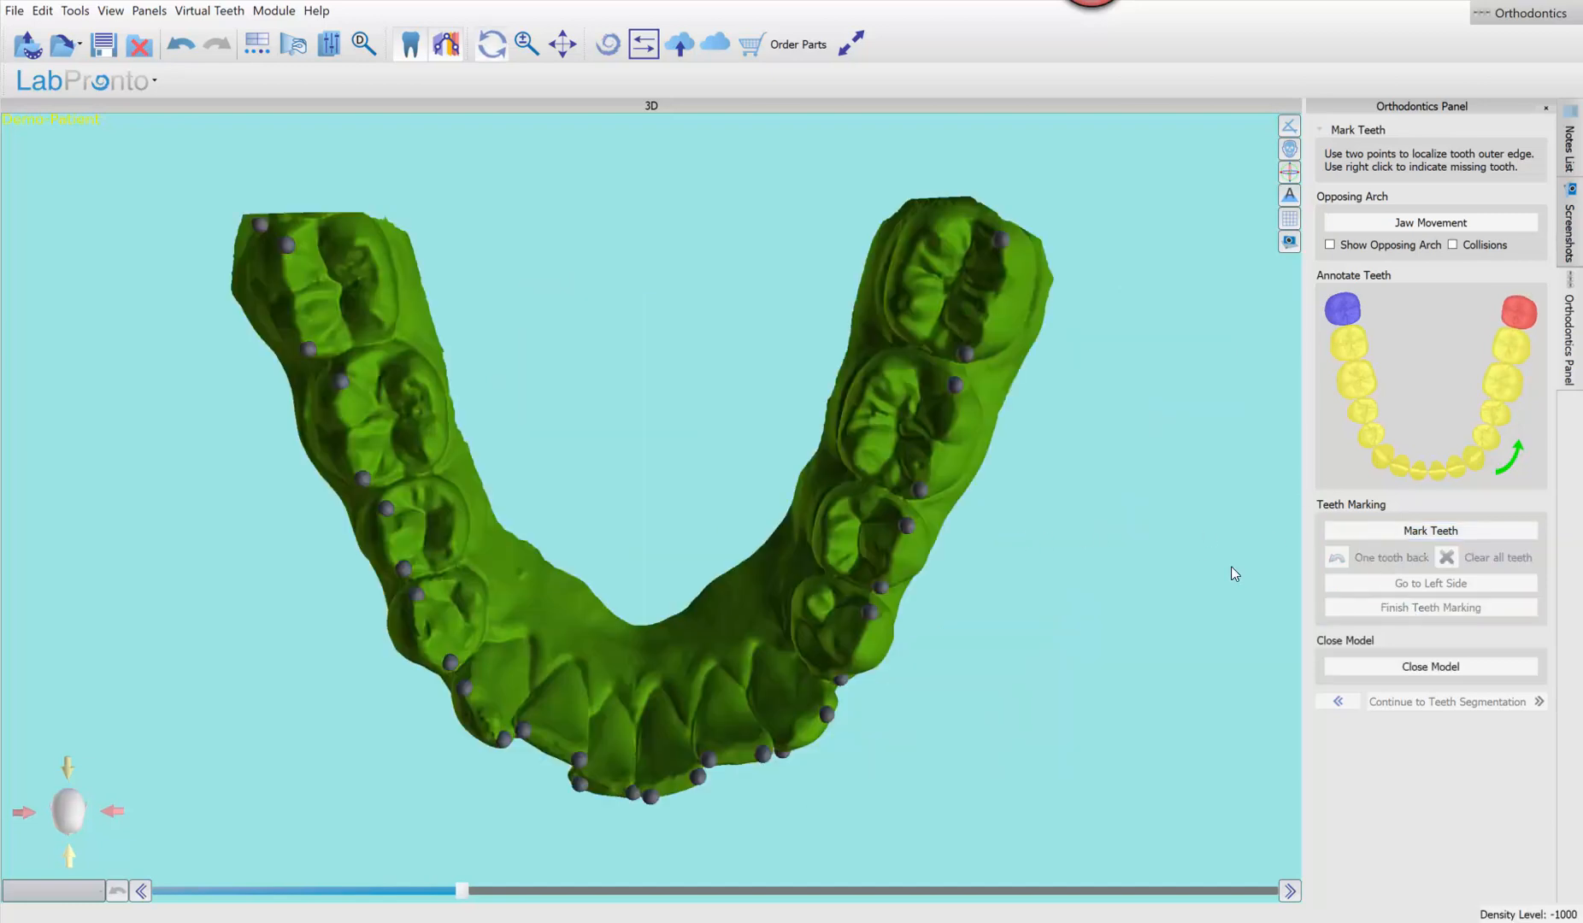
Close the mandibular model into a solid and continue to teeth segmentation
left_click_drag(872, 635, 219, 620)
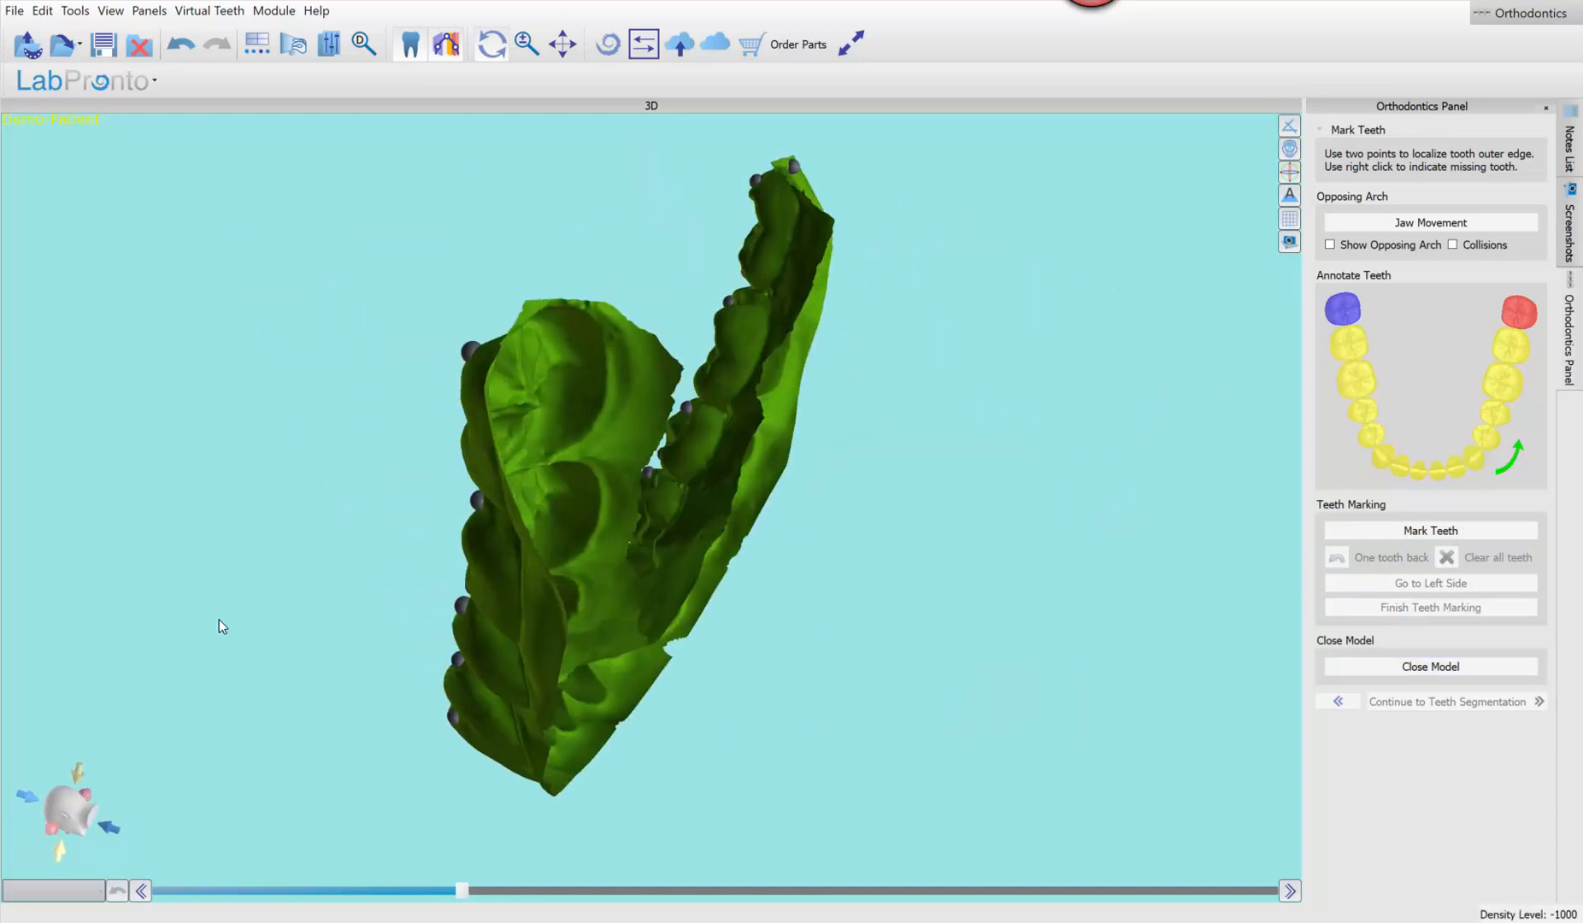
left_click(1441, 667)
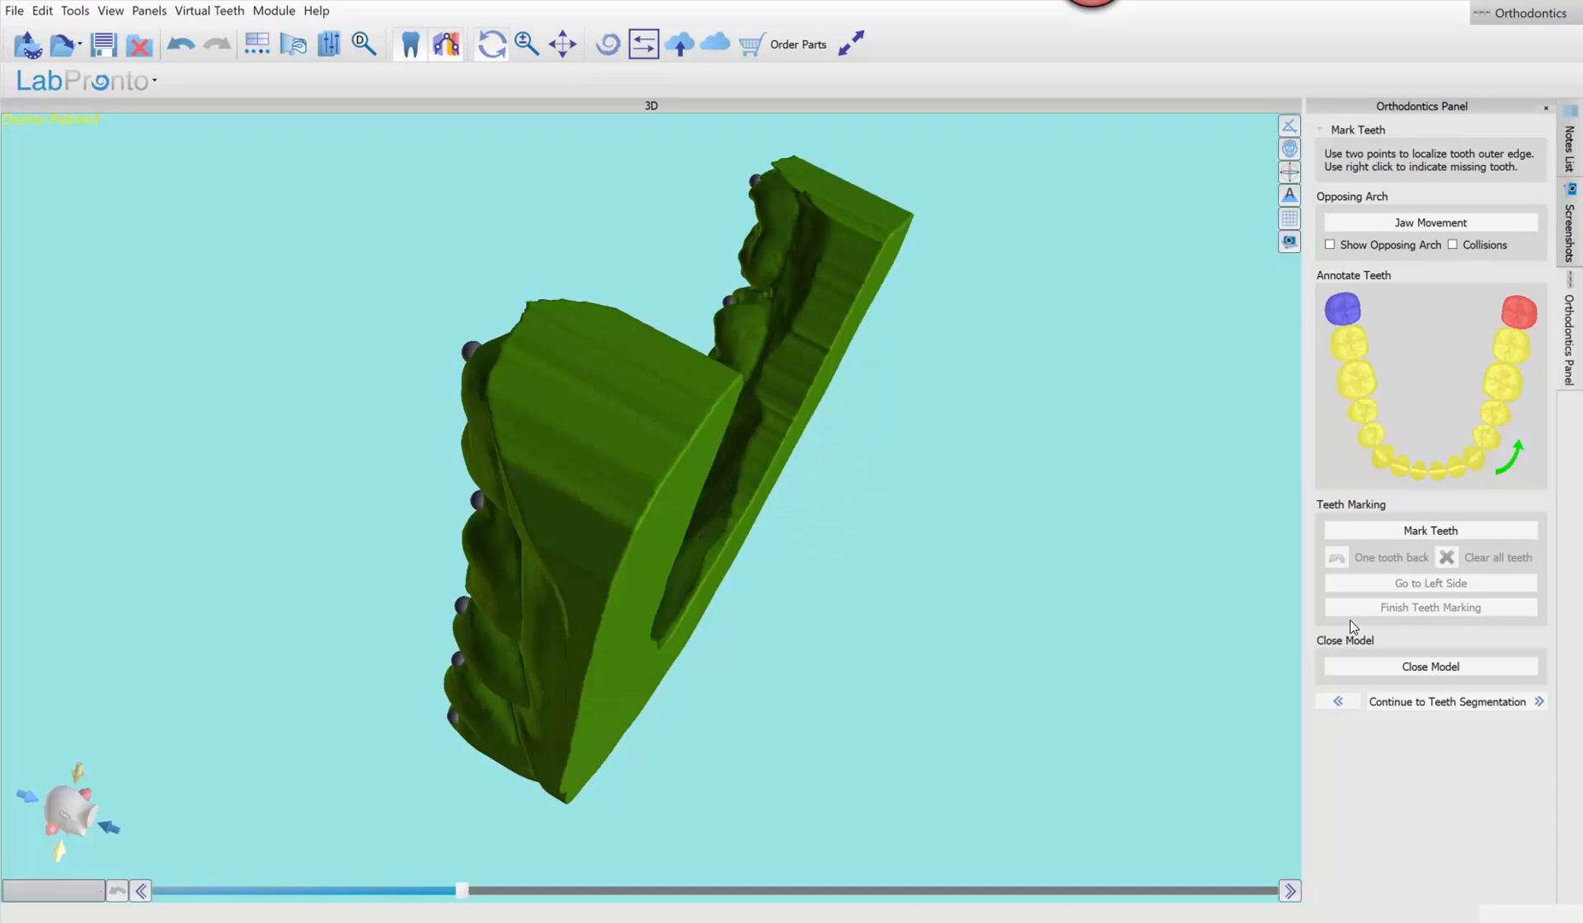
right_click_drag(283, 645, 624, 704)
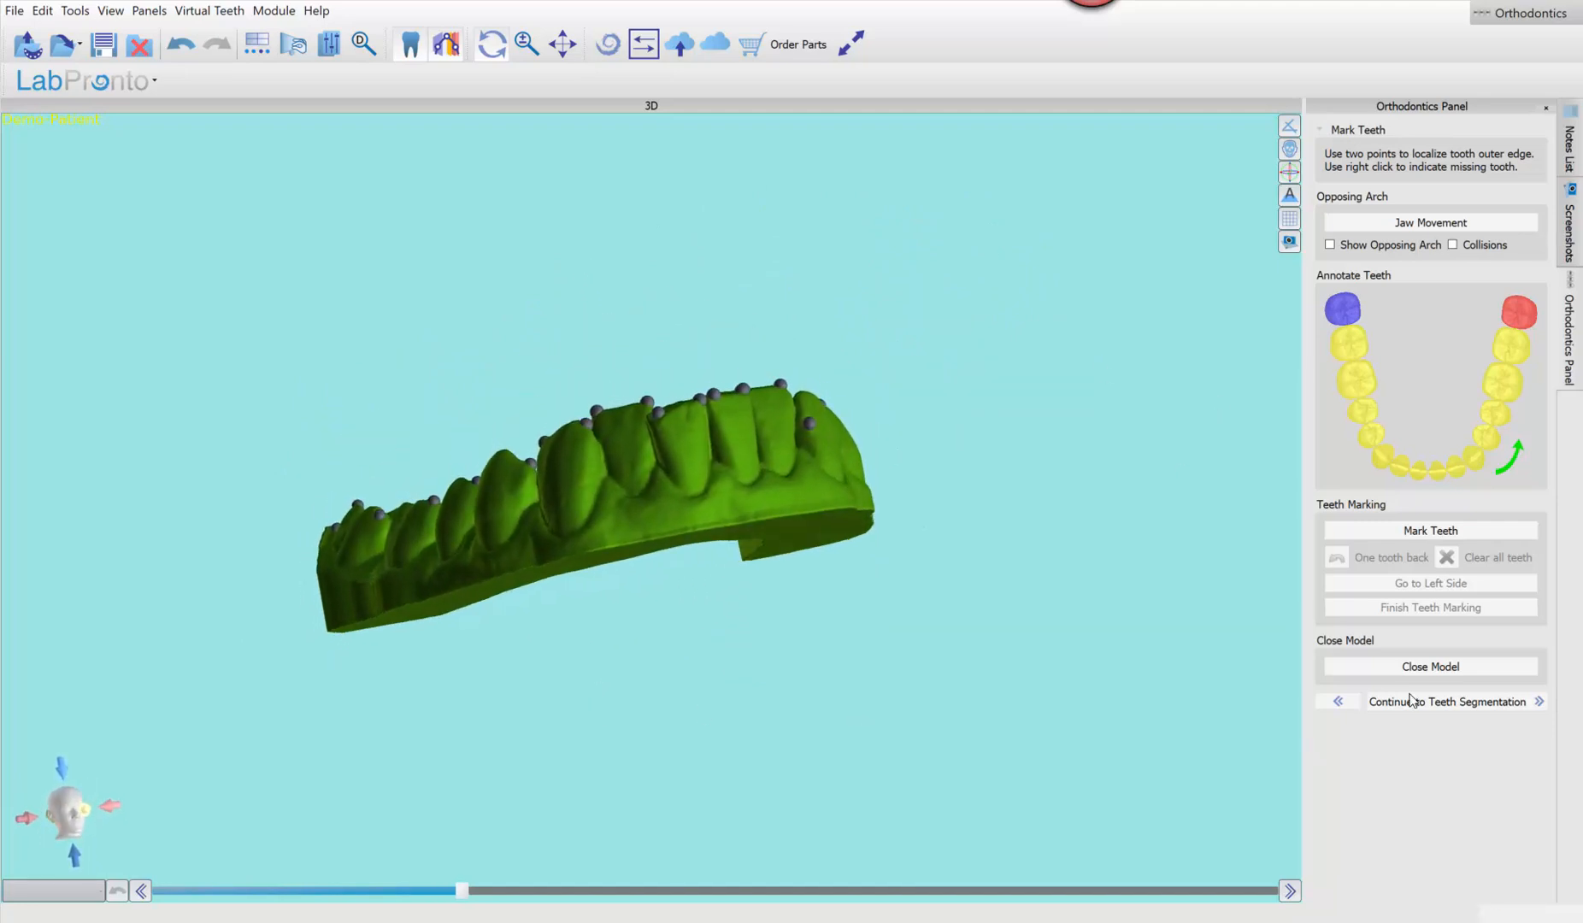
left_click(1502, 706)
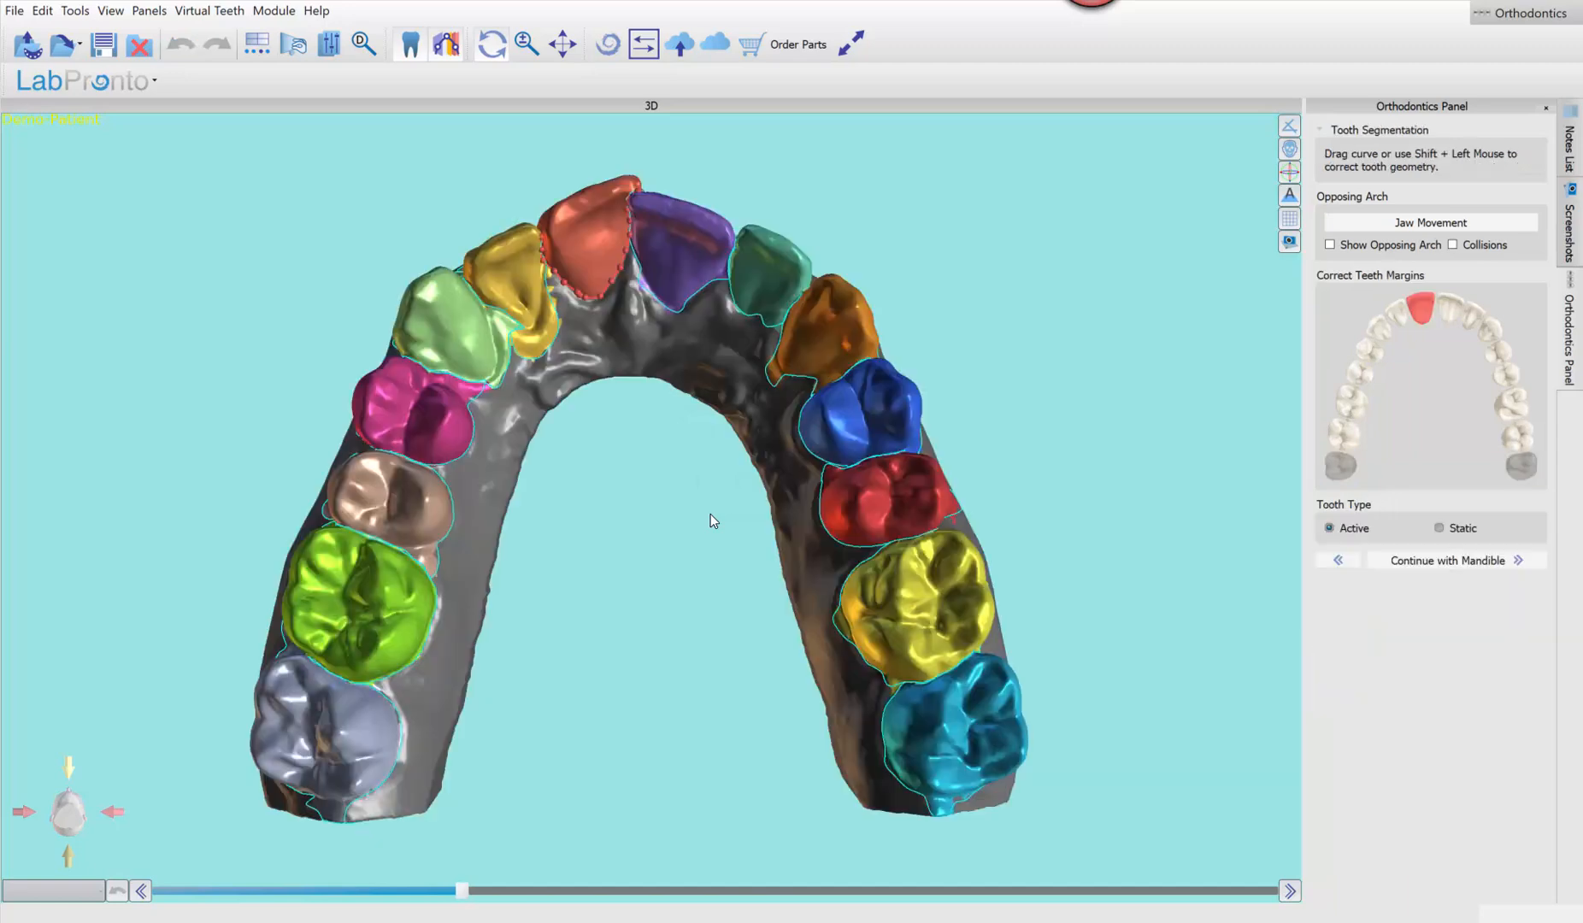
Redraw the palatal margin of the upper right lateral incisor to exclude the gum tissue behind it
left_click_drag(685, 327, 653, 240)
middle_click_drag(666, 302, 675, 711)
scroll(683, 350, "up", 5)
scroll(654, 524, "up", 5)
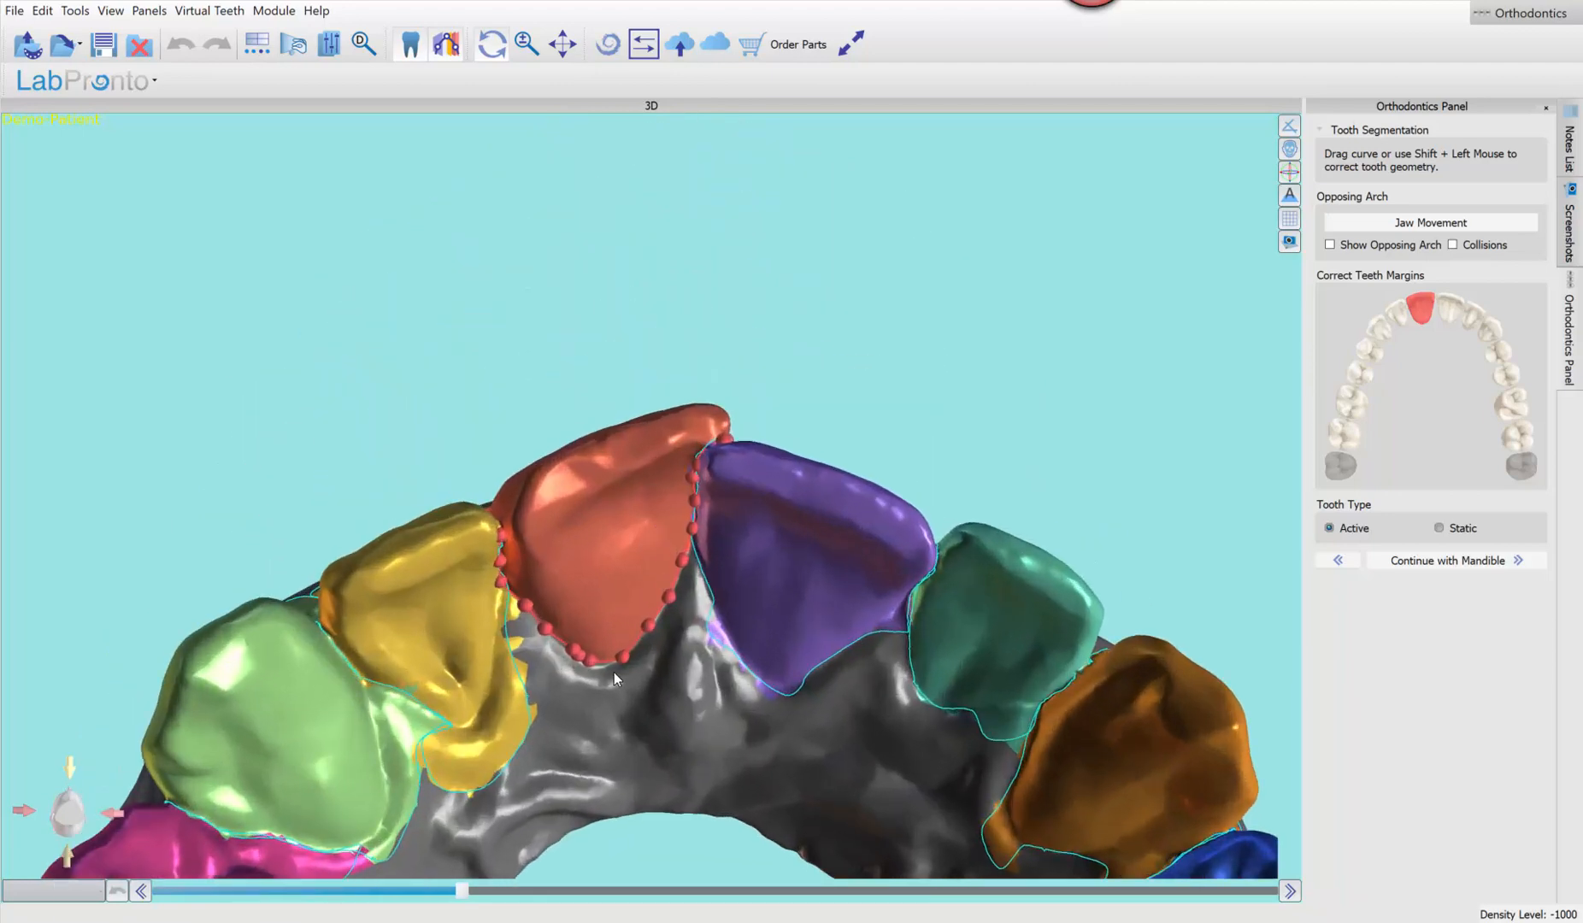
left_click_drag(614, 672, 599, 583)
middle_click_drag(609, 600, 518, 428)
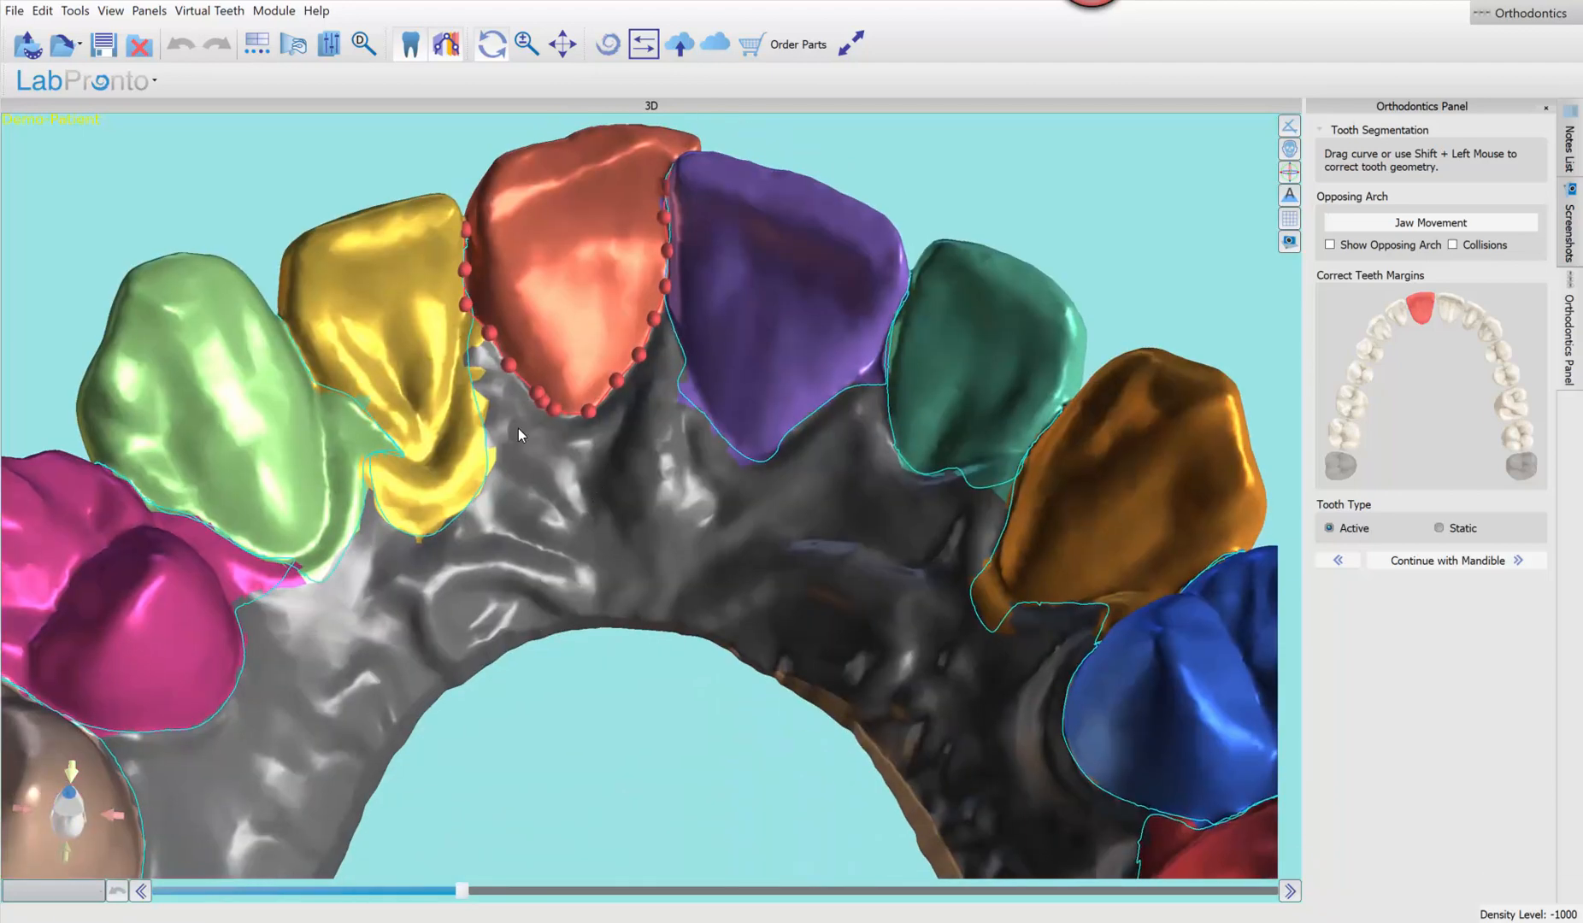
left_click(427, 374)
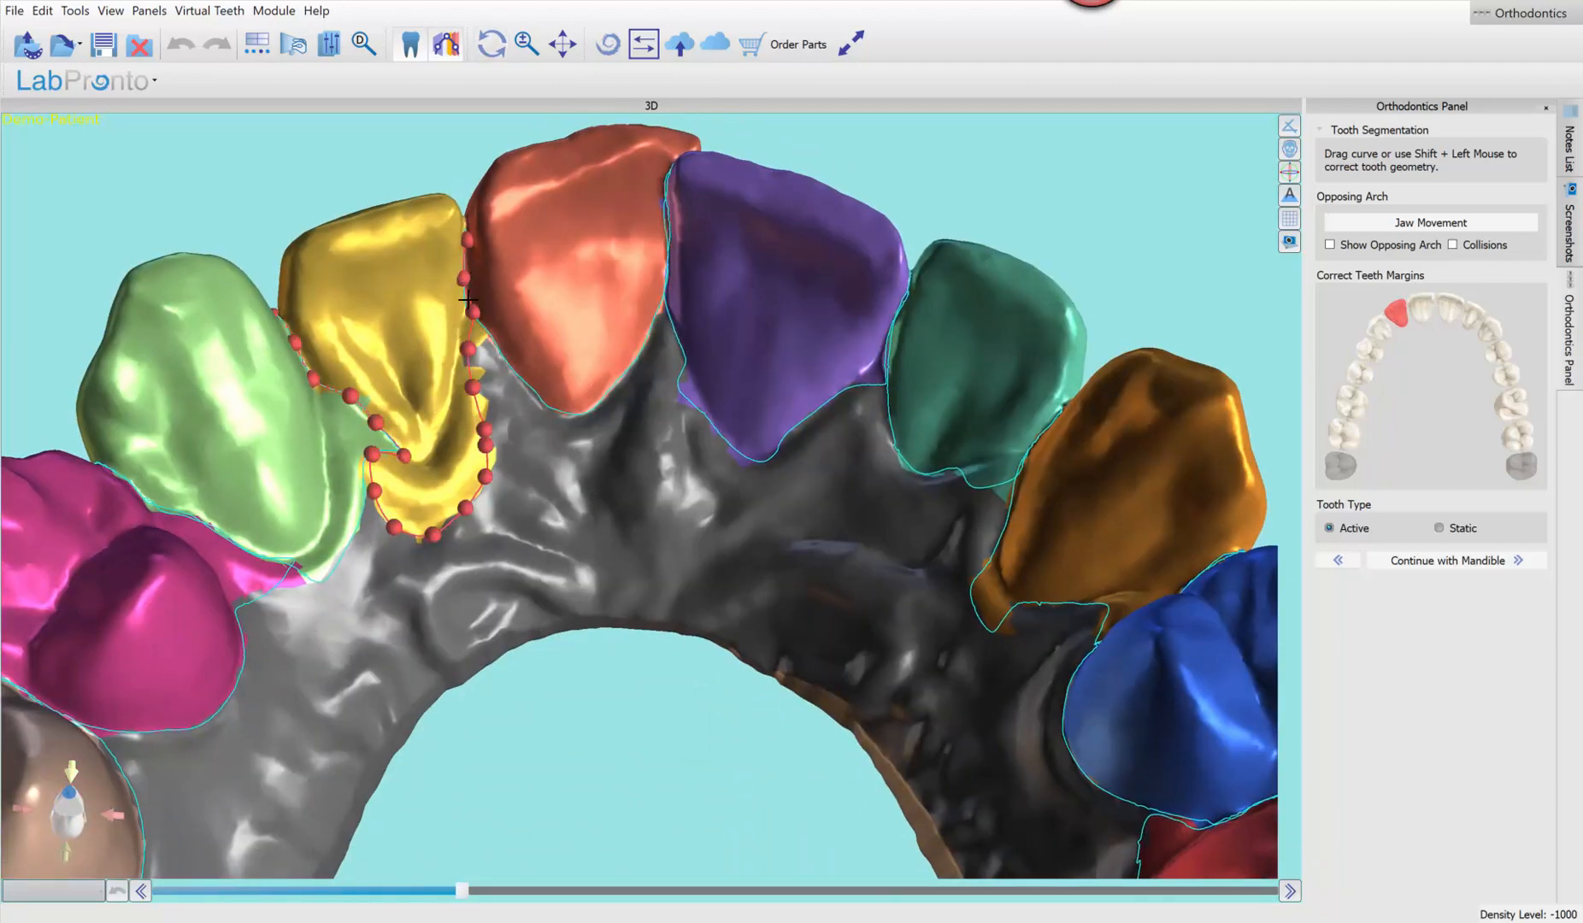
mouse_move(467, 298)
left_mouse_down("shift")
mouse_move(454, 395)
mouse_move(414, 457)
left_mouse_up("shift")
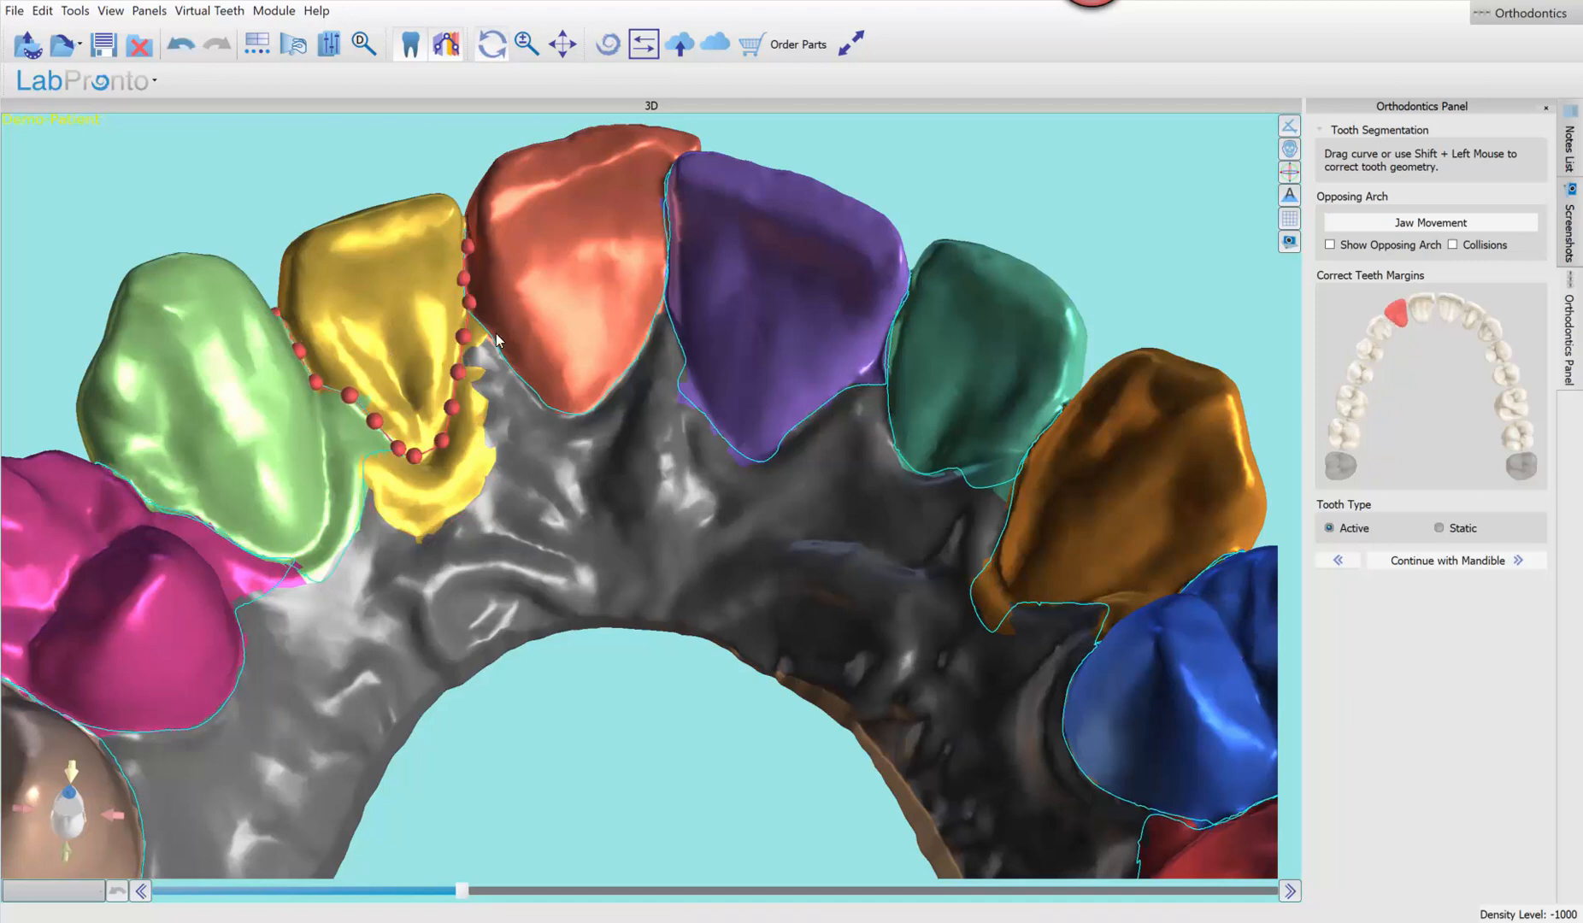
Fine-tune the upper right lateral incisor's margin points along its contact with the central incisor
scroll(460, 333, "up", 5)
middle_click_drag(517, 483, 529, 500)
left_click_drag(490, 488, 484, 491)
left_click_drag(487, 391, 485, 349)
left_click(482, 449)
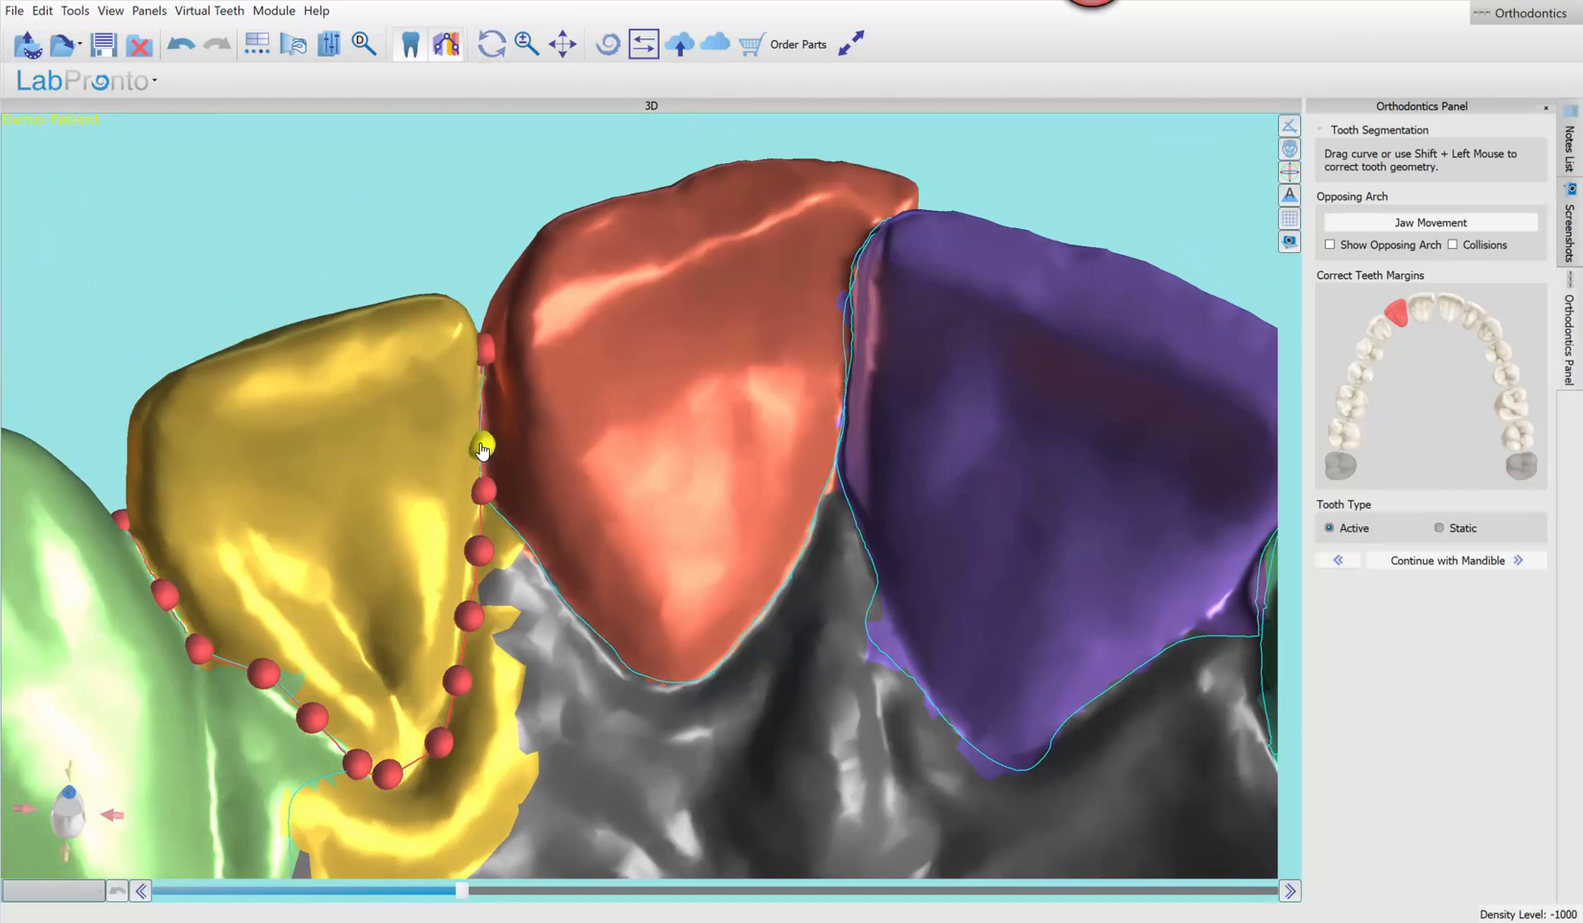
Redraw the palatal margin of the upper right canine to exclude the gum tissue beside the lateral incisor
middle_click_drag(464, 599, 701, 396)
scroll(882, 518, "down", 2)
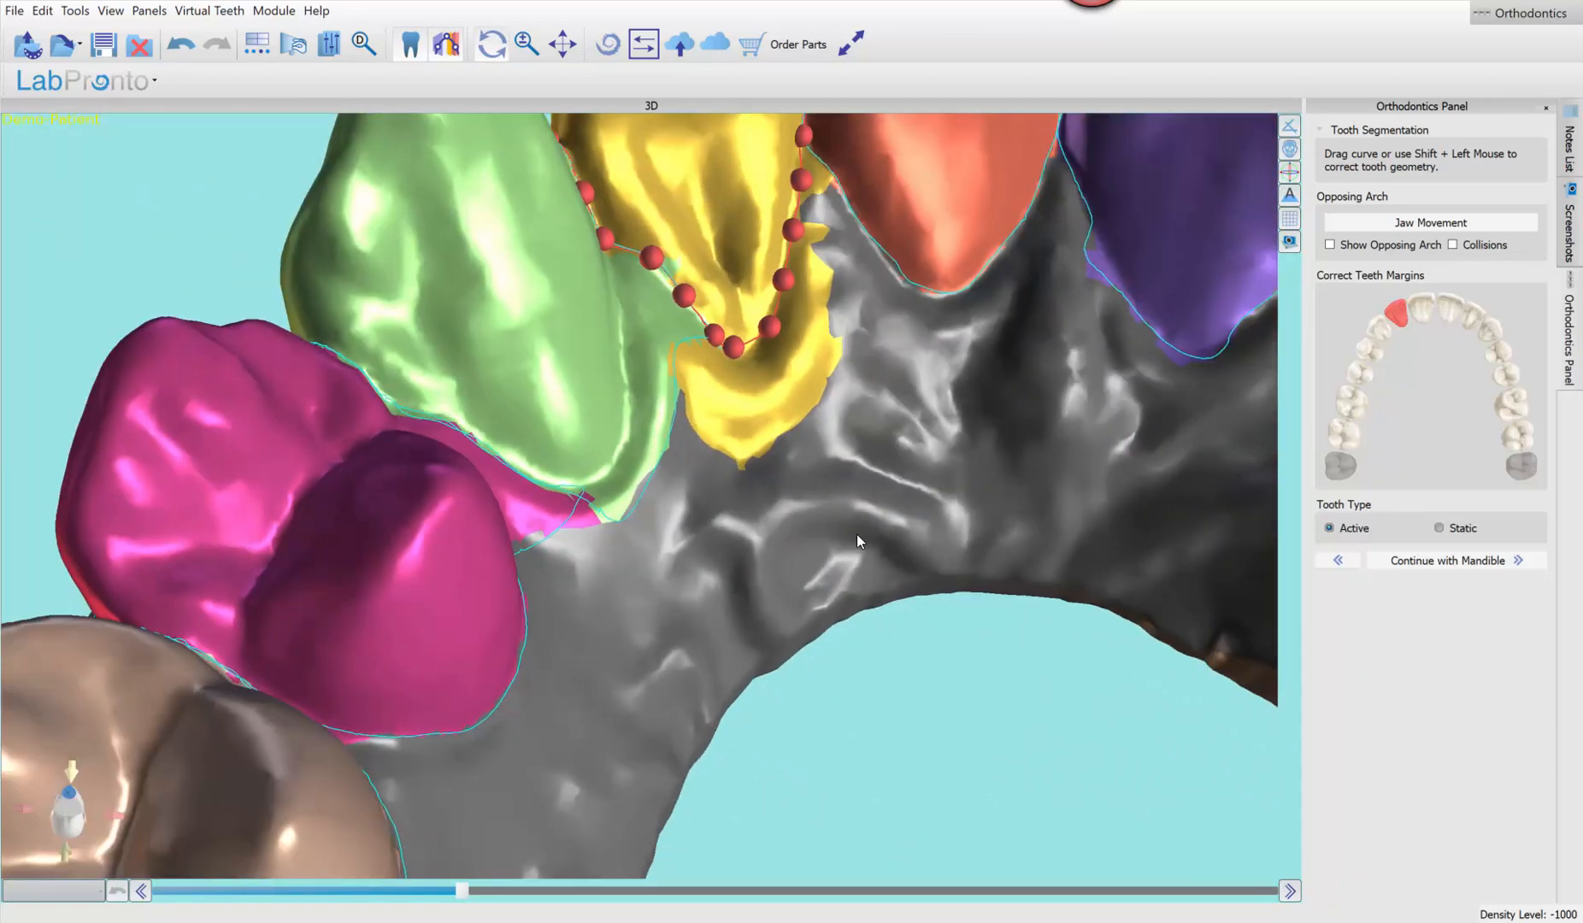
left_click_drag(857, 534, 808, 513)
left_click(600, 273)
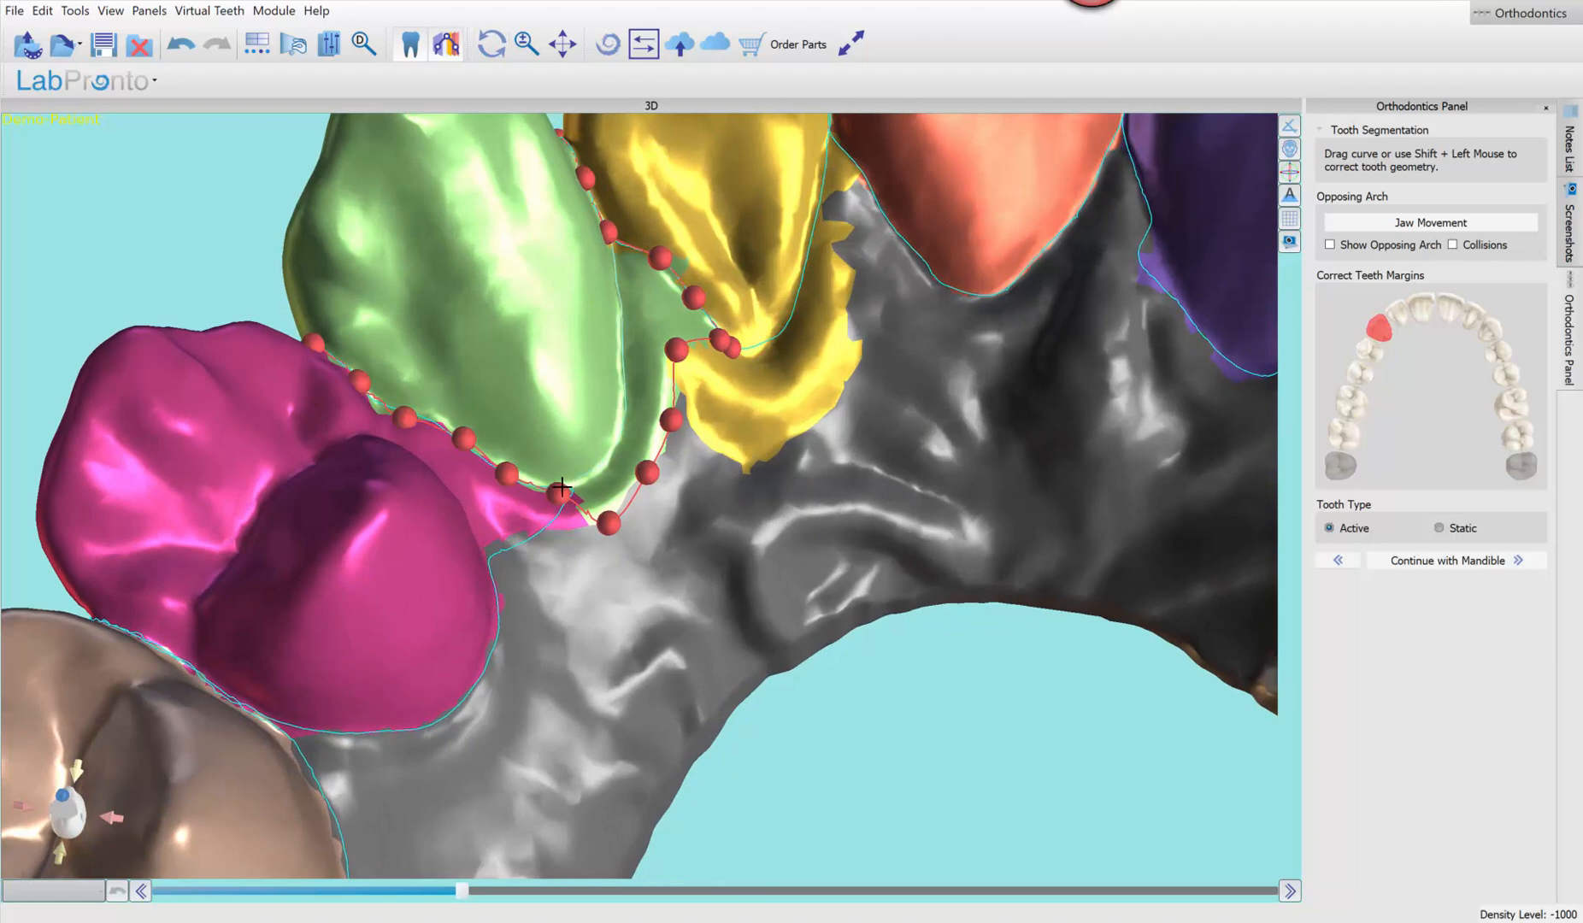
left_click_drag(561, 487, 550, 486, "shift")
Redraw the upper right first premolar's margin facing the canine to exclude the tissue extension between them
left_click_drag(435, 524, 690, 635)
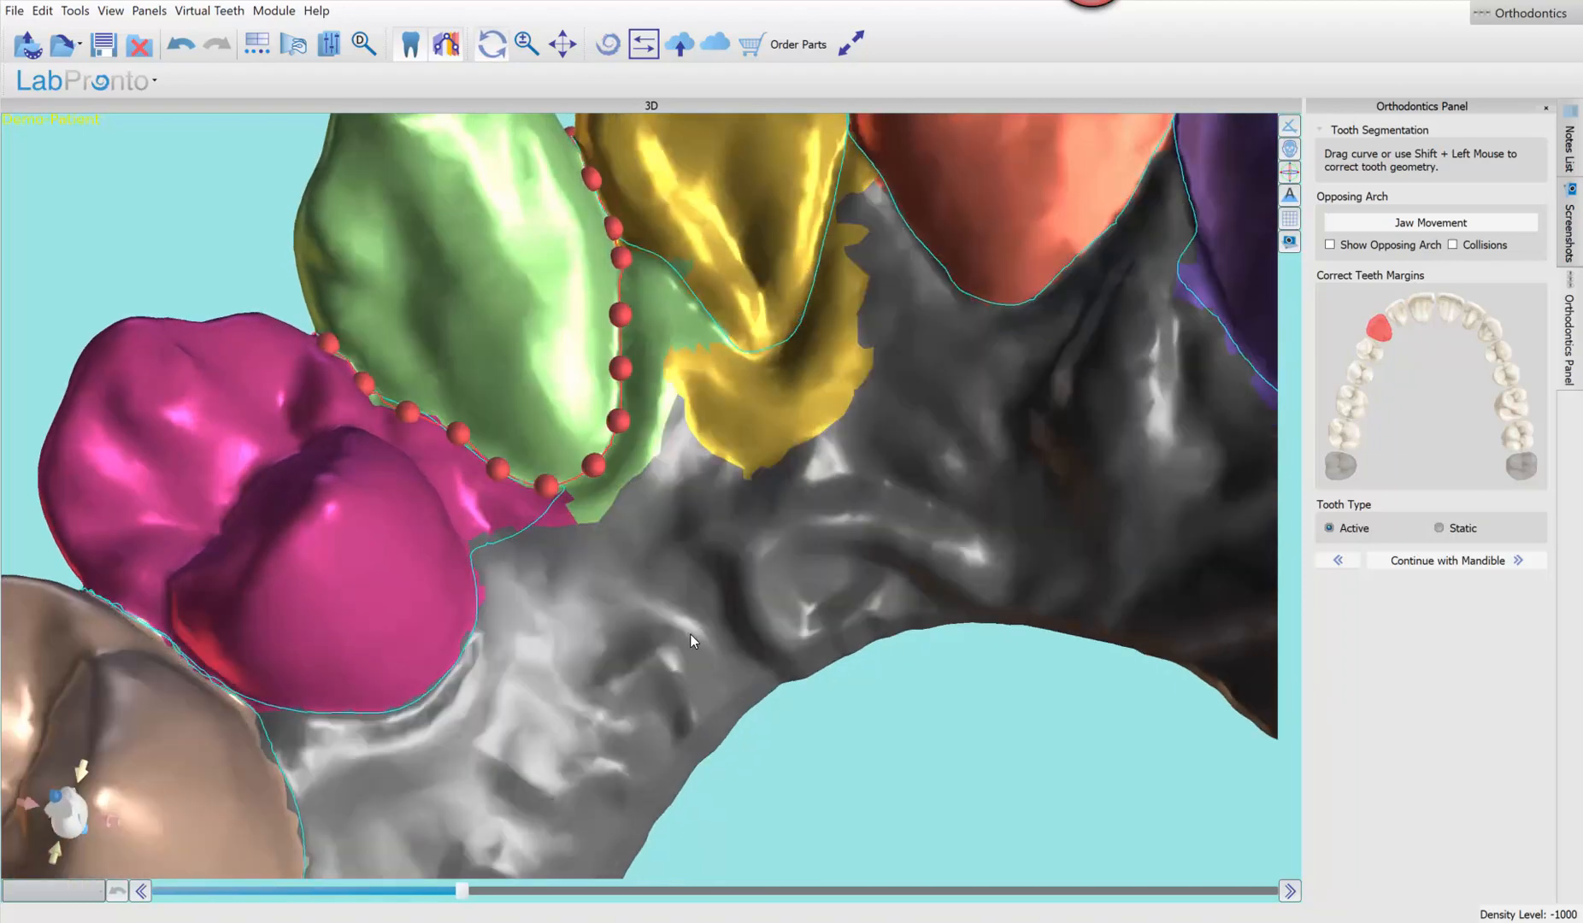
left_click(373, 380)
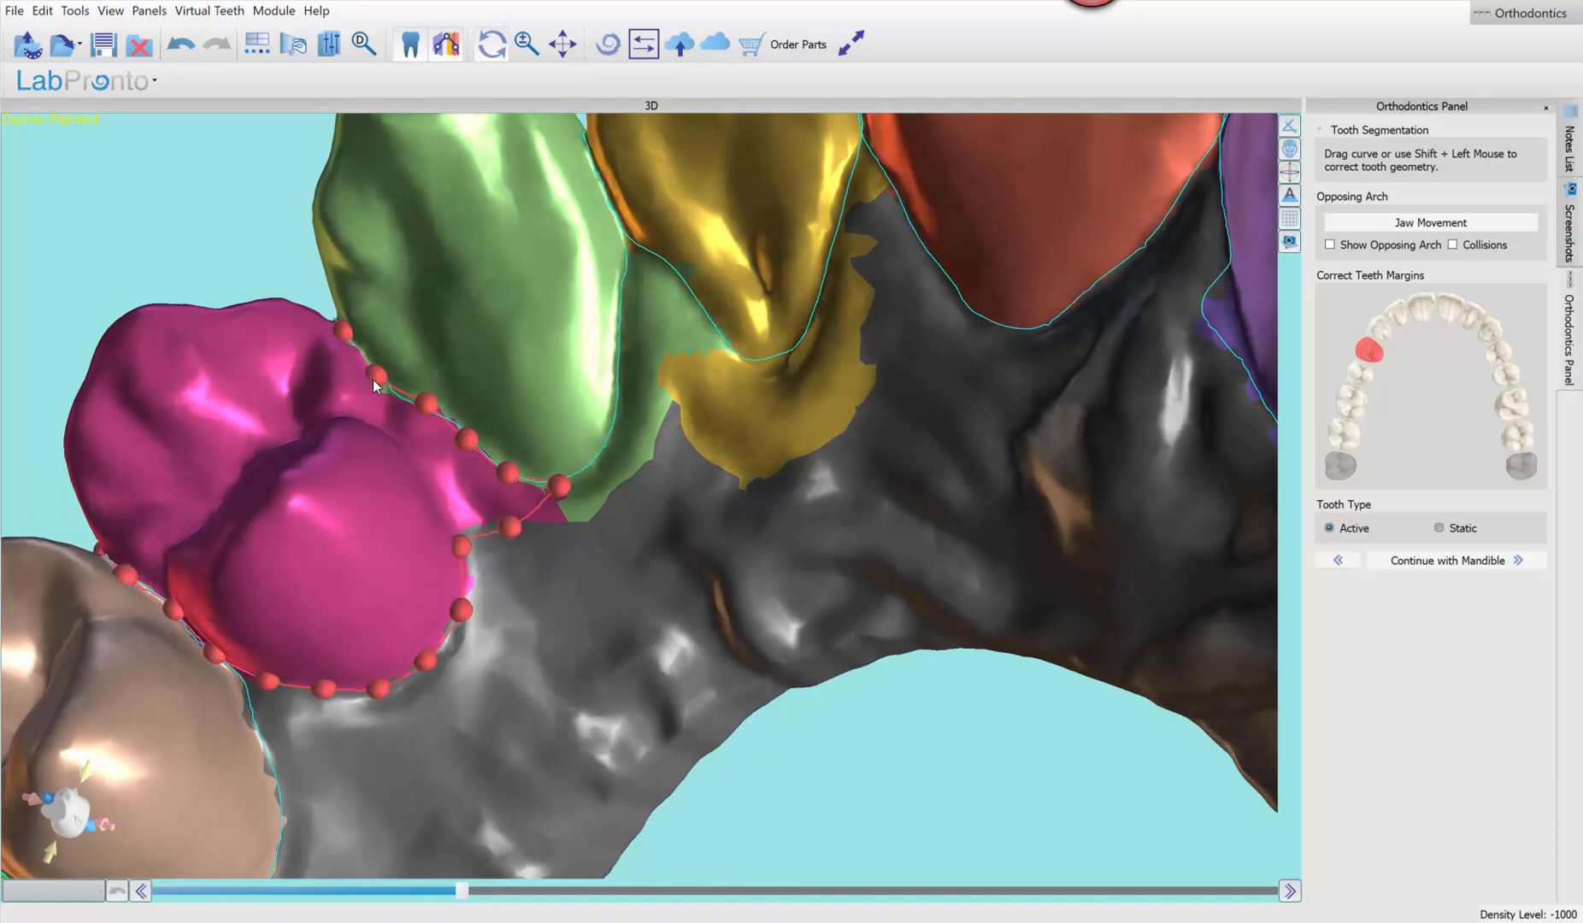
left_click_drag(373, 380, 463, 566, "shift")
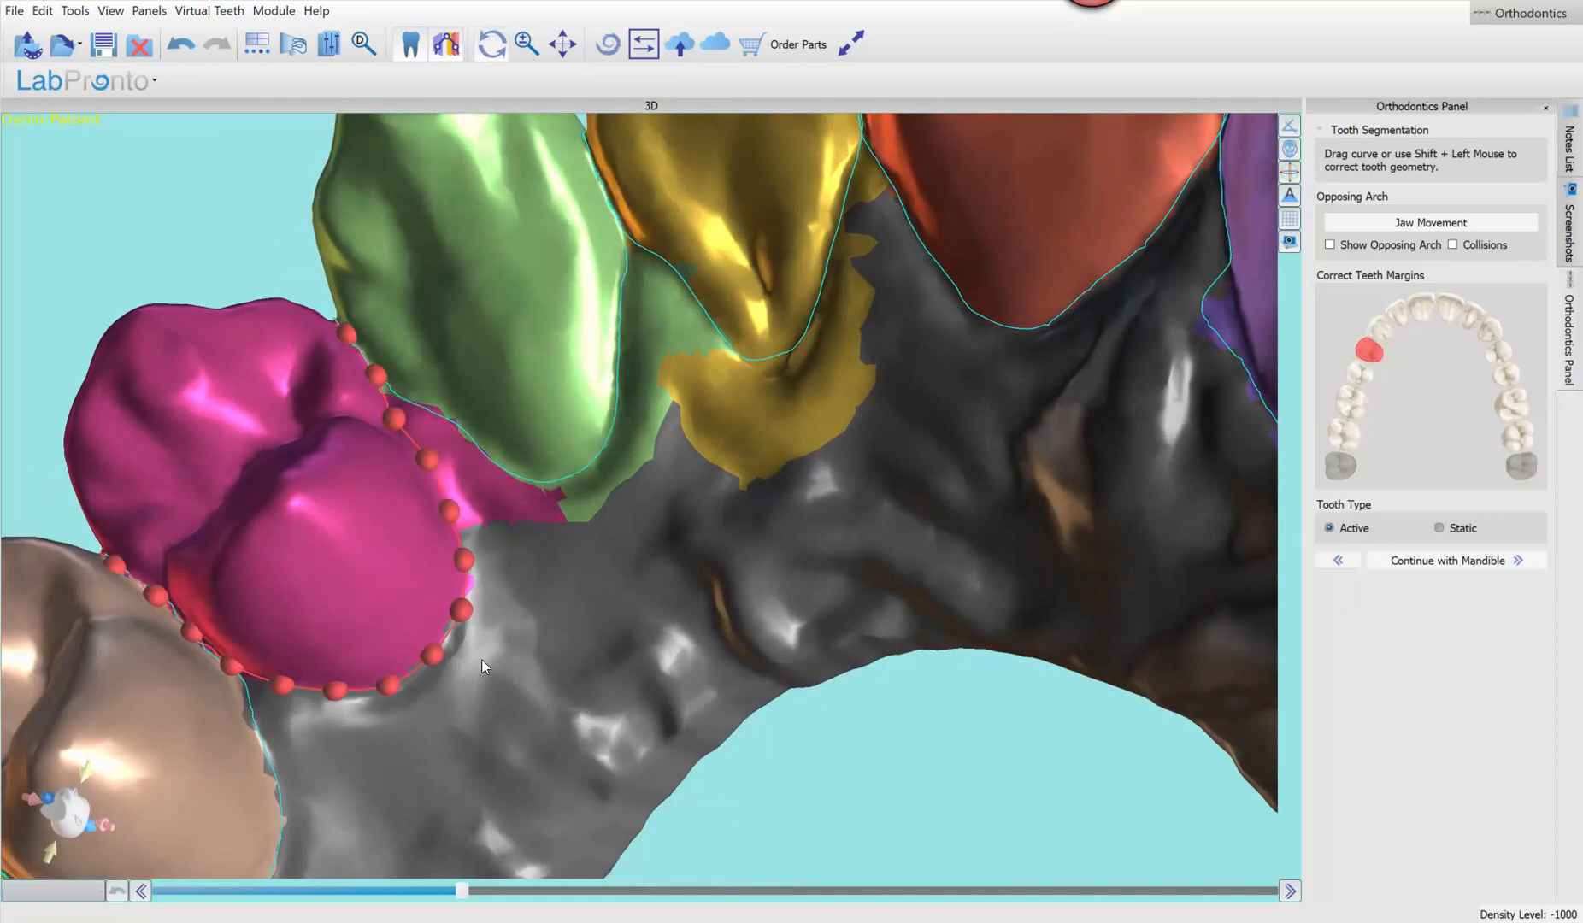
Redraw the upper right second premolar's margin facing the first molar to exclude the palatal tissue flap, adjusting its points
left_click_drag(481, 659, 704, 368)
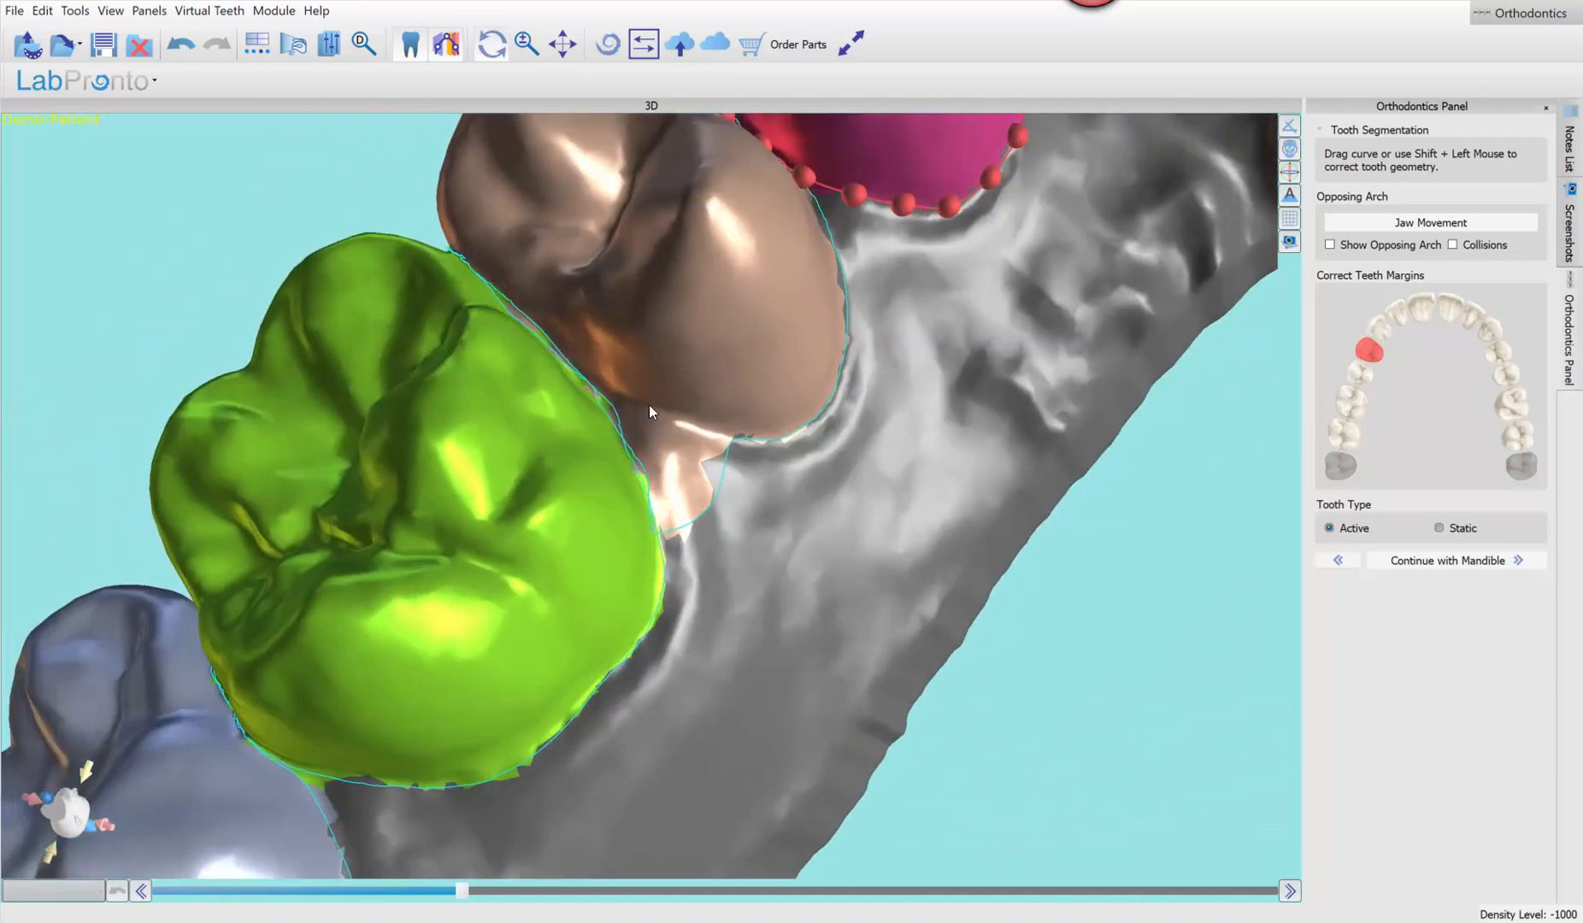
left_click(636, 387)
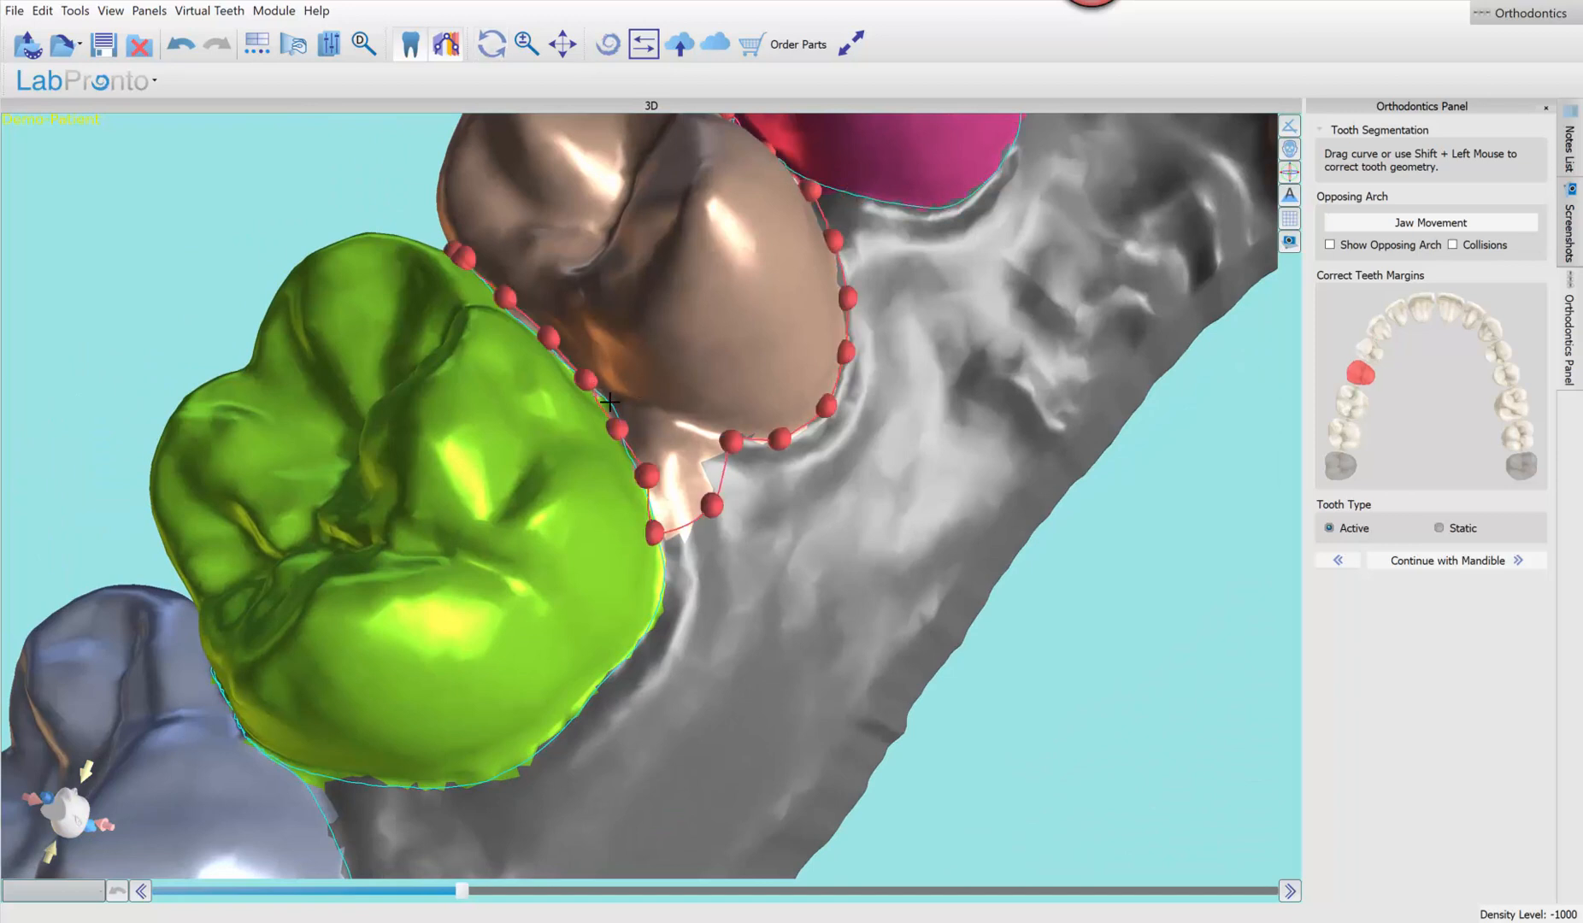
left_click_drag(609, 400, 736, 436, "shift")
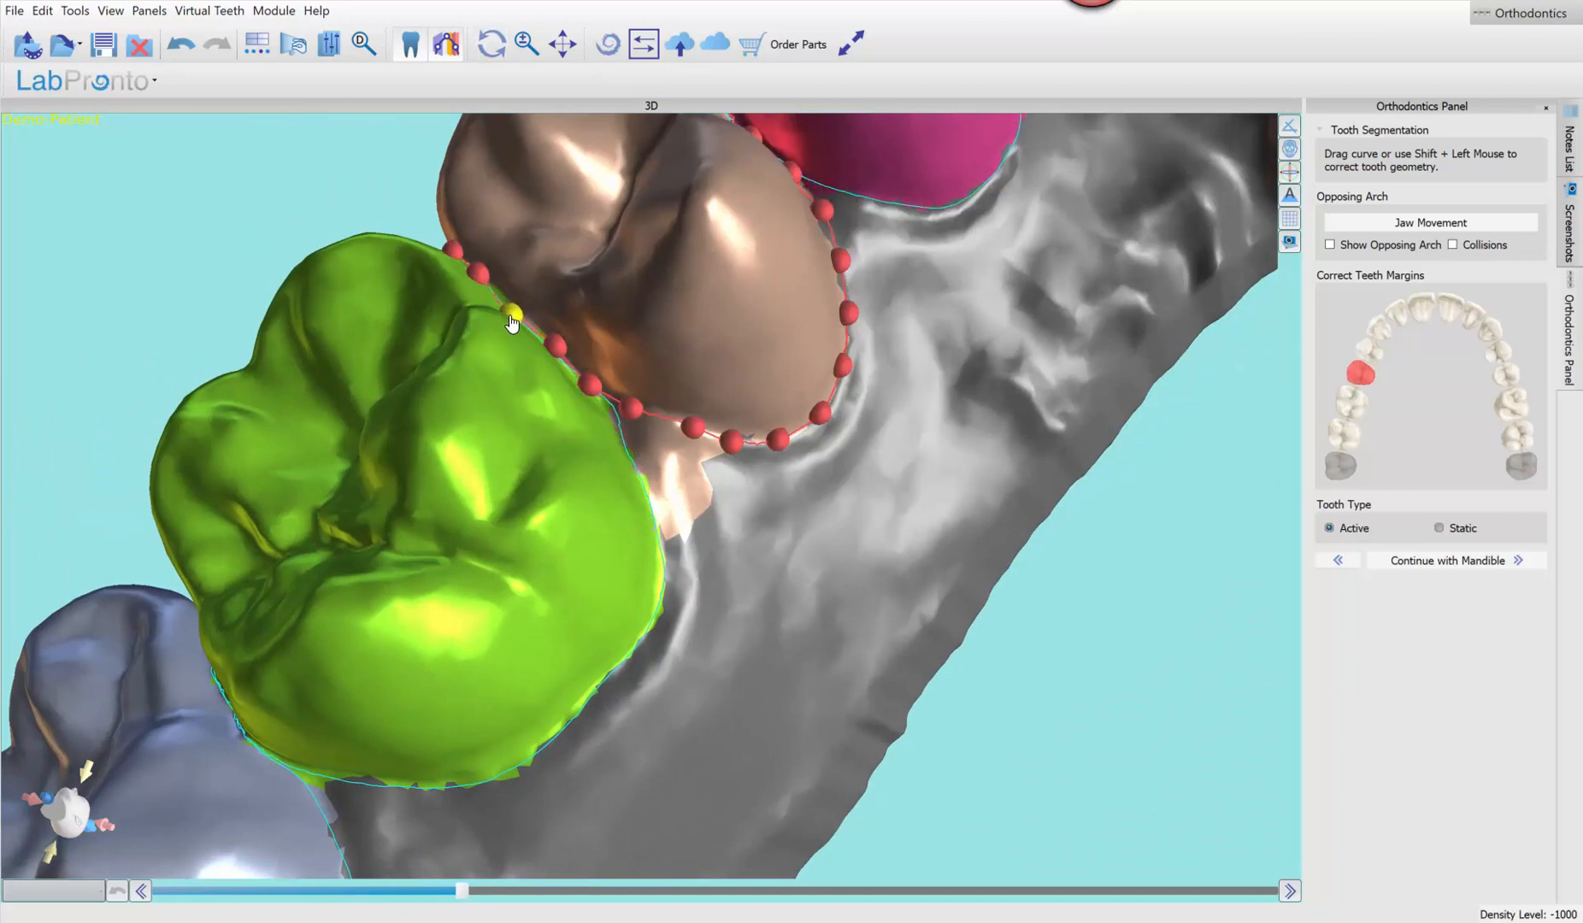
left_click_drag(555, 348, 554, 355)
Redraw the upper right second molar's margin along its distal side and its buccal side facing the first molar to exclude the gum tissue
middle_click_drag(860, 628, 1062, 301)
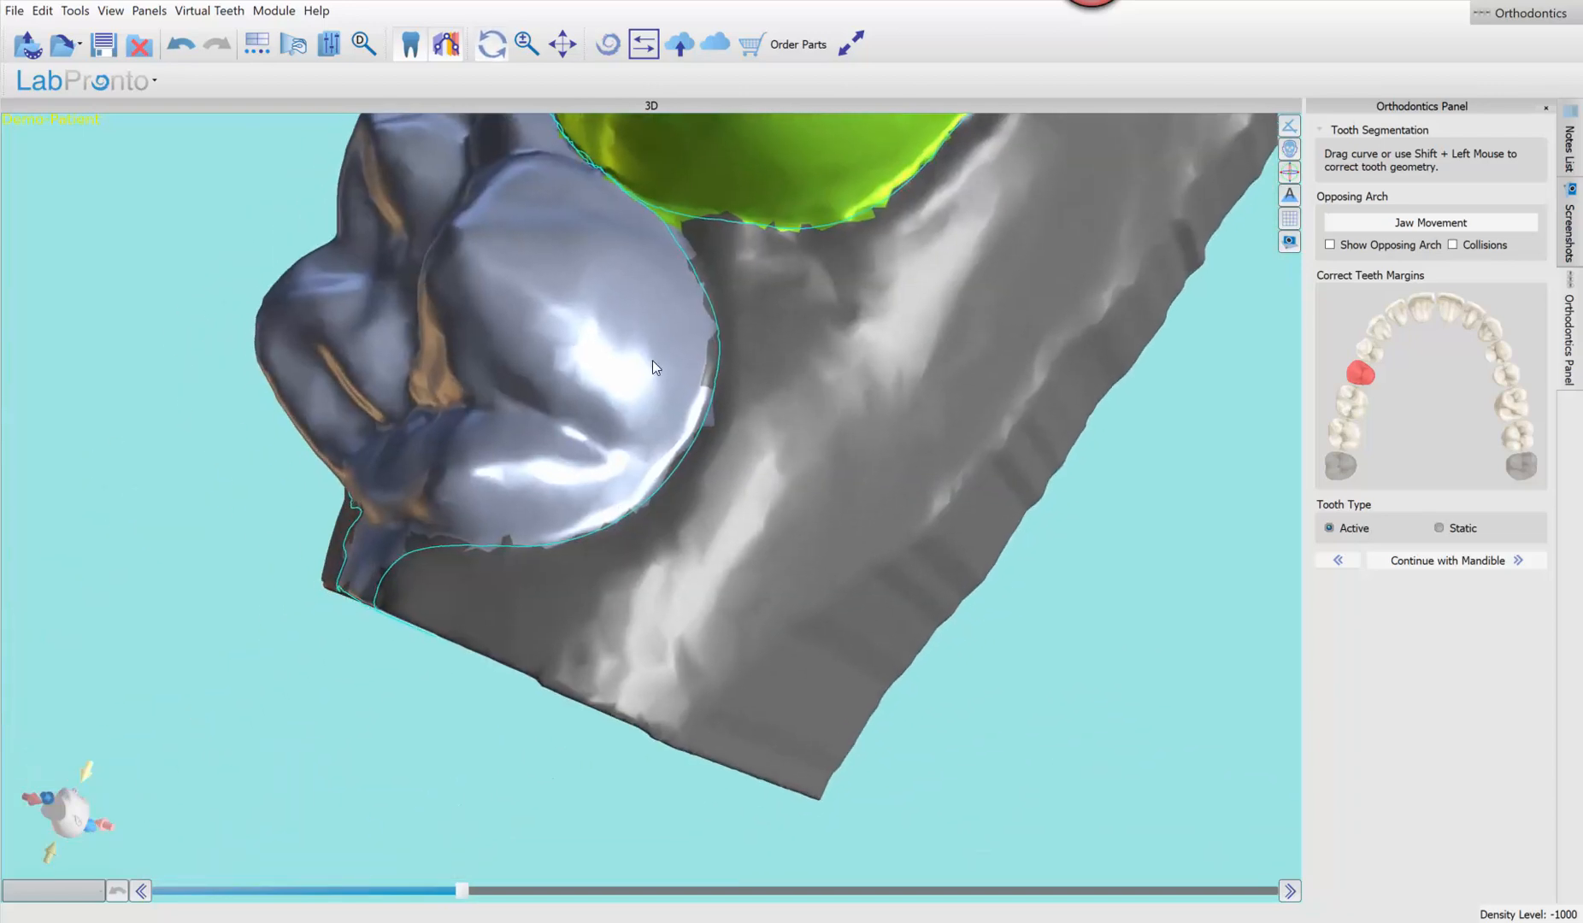
left_click_drag(184, 503, 582, 482)
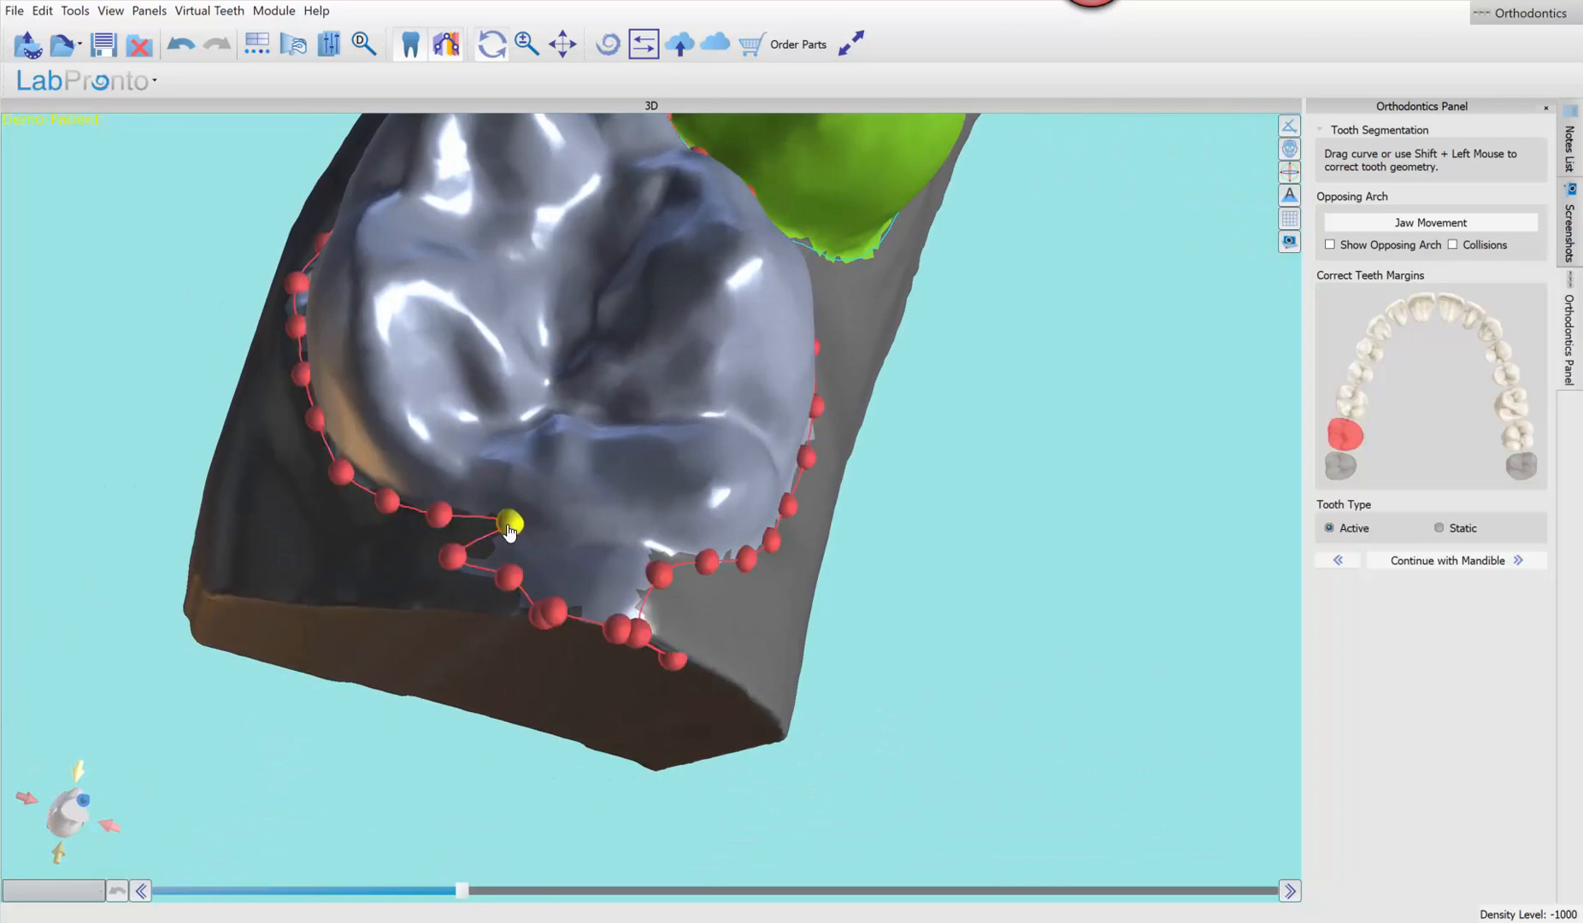
left_click_drag(509, 523, 728, 562)
mouse_move(132, 408)
left_mouse_down()
mouse_move(392, 643)
mouse_move(490, 581)
left_mouse_up()
left_click_drag(286, 419, 389, 589)
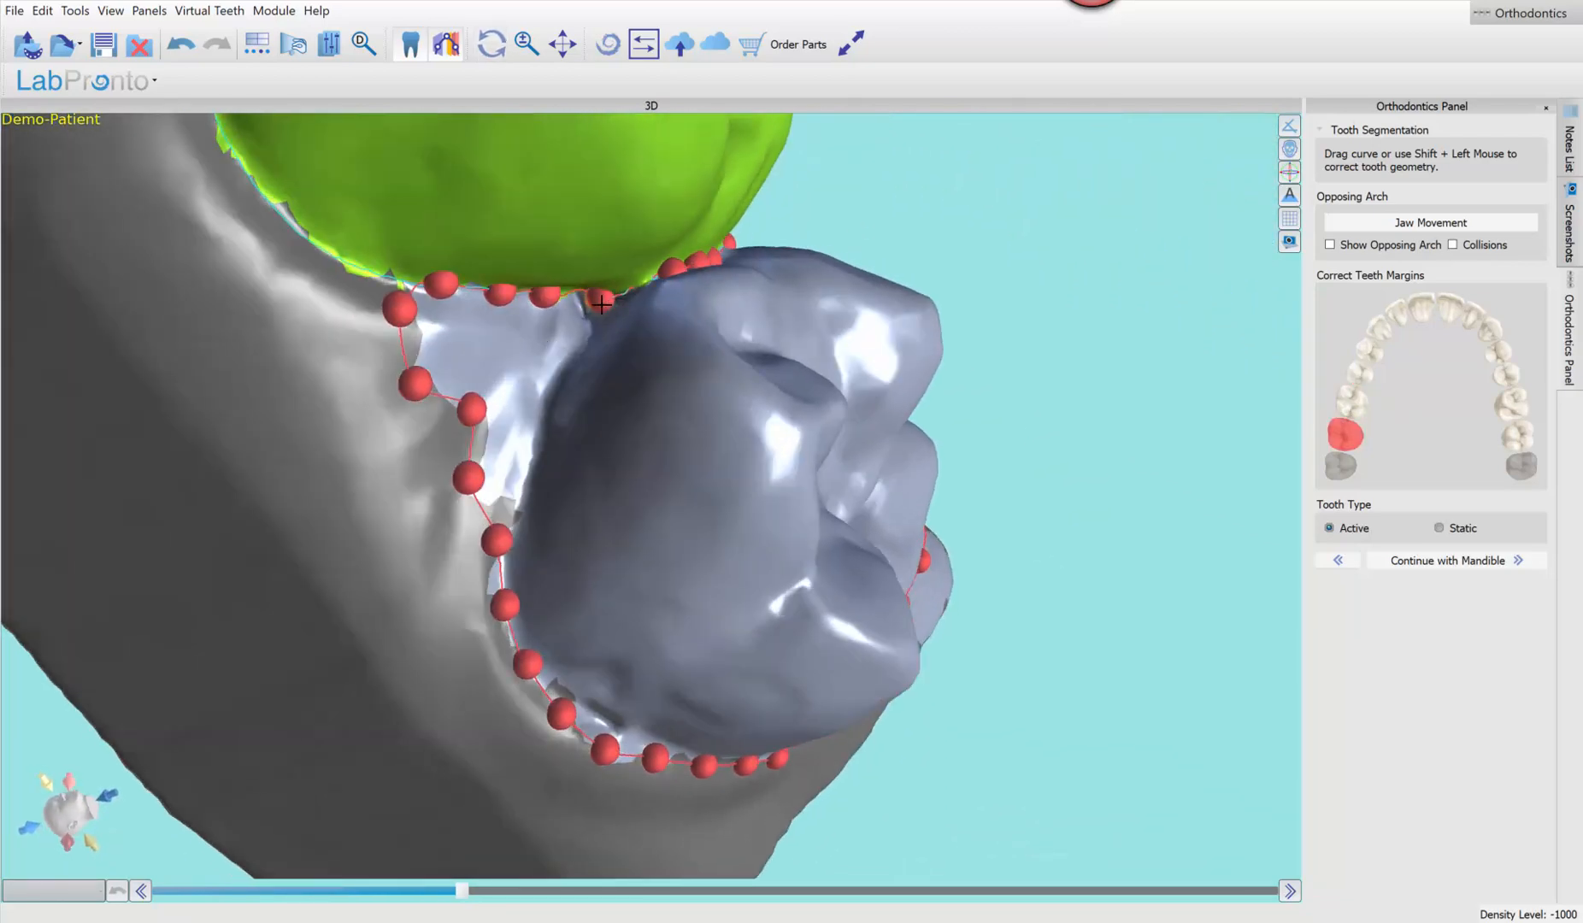
left_click_drag(600, 300, 496, 547)
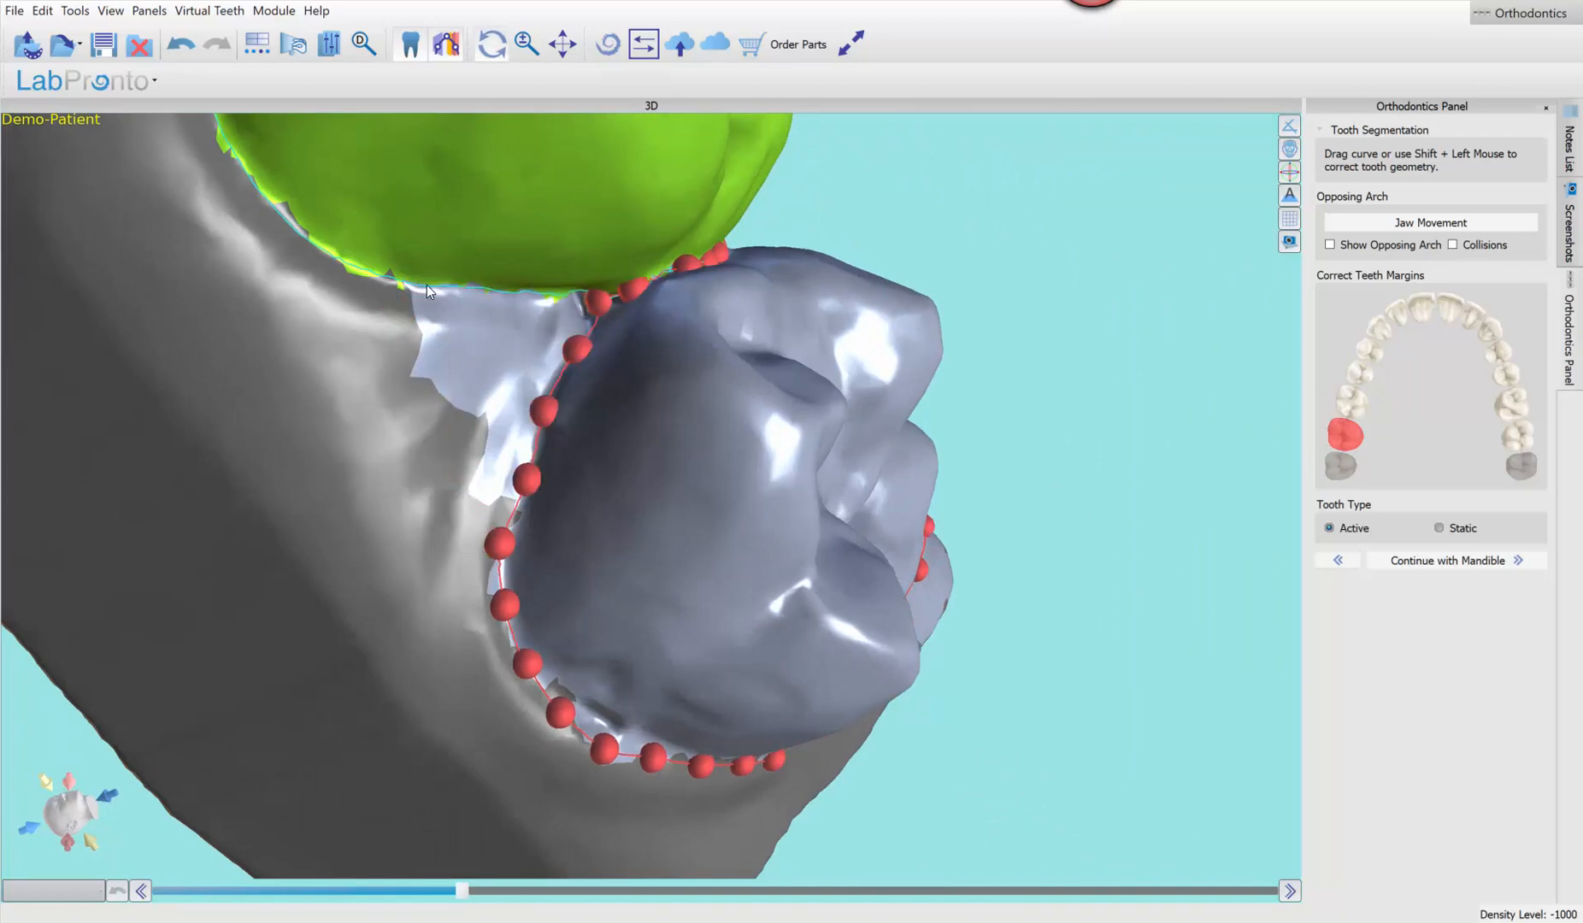
Redraw the upper right first molar's buccal margin facing the second premolar to cut off the tissue flap between them
left_click_drag(360, 315, 513, 547)
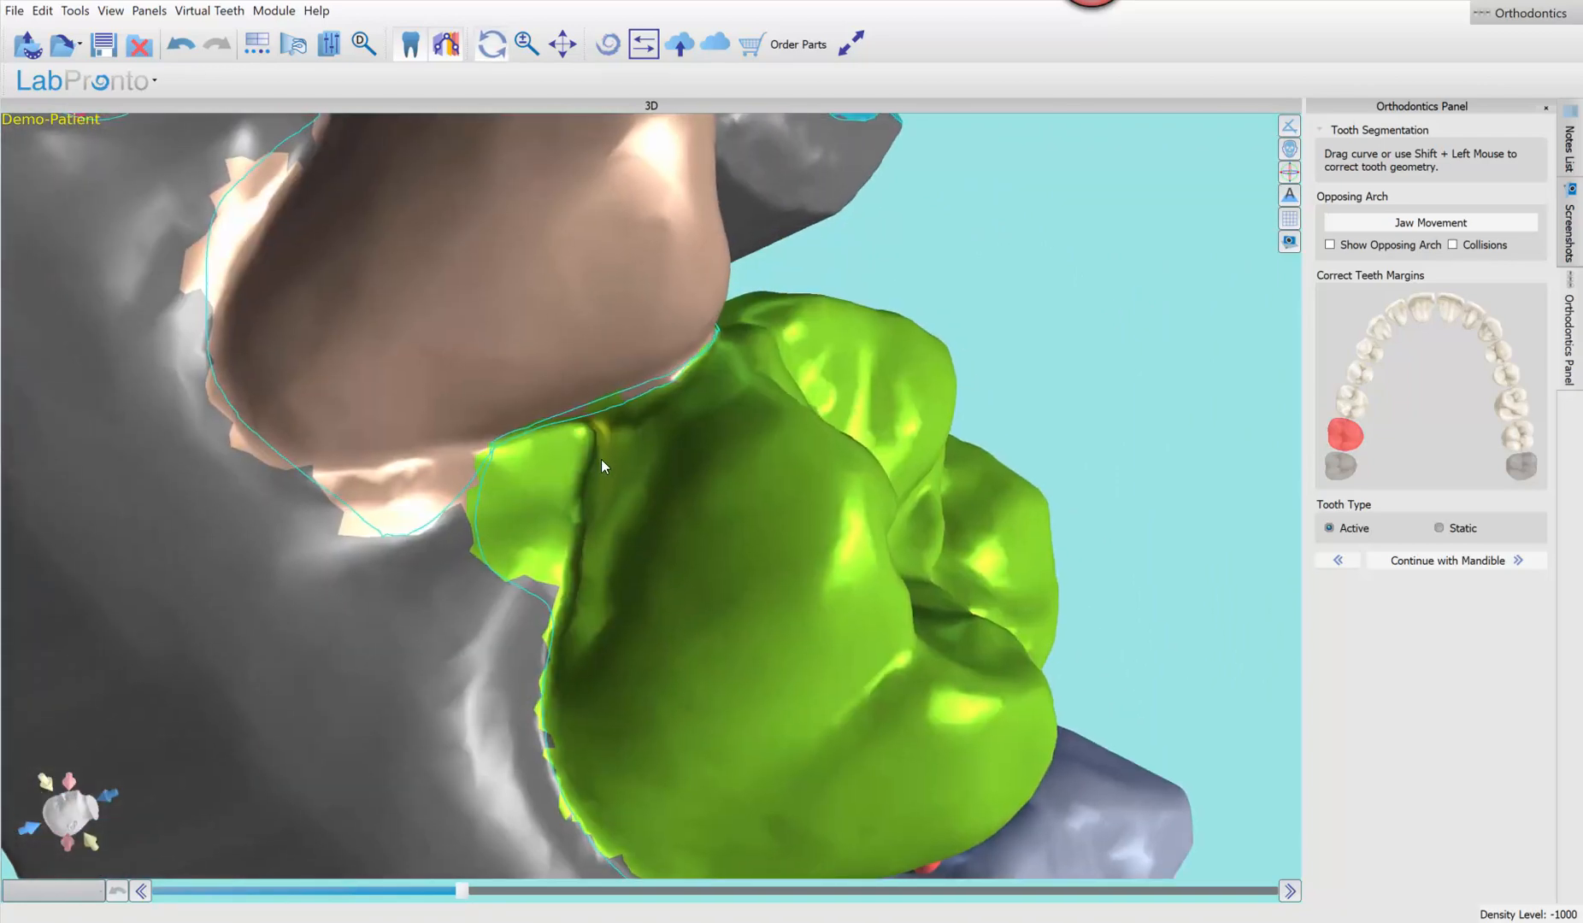
left_click_drag(734, 442, 935, 159)
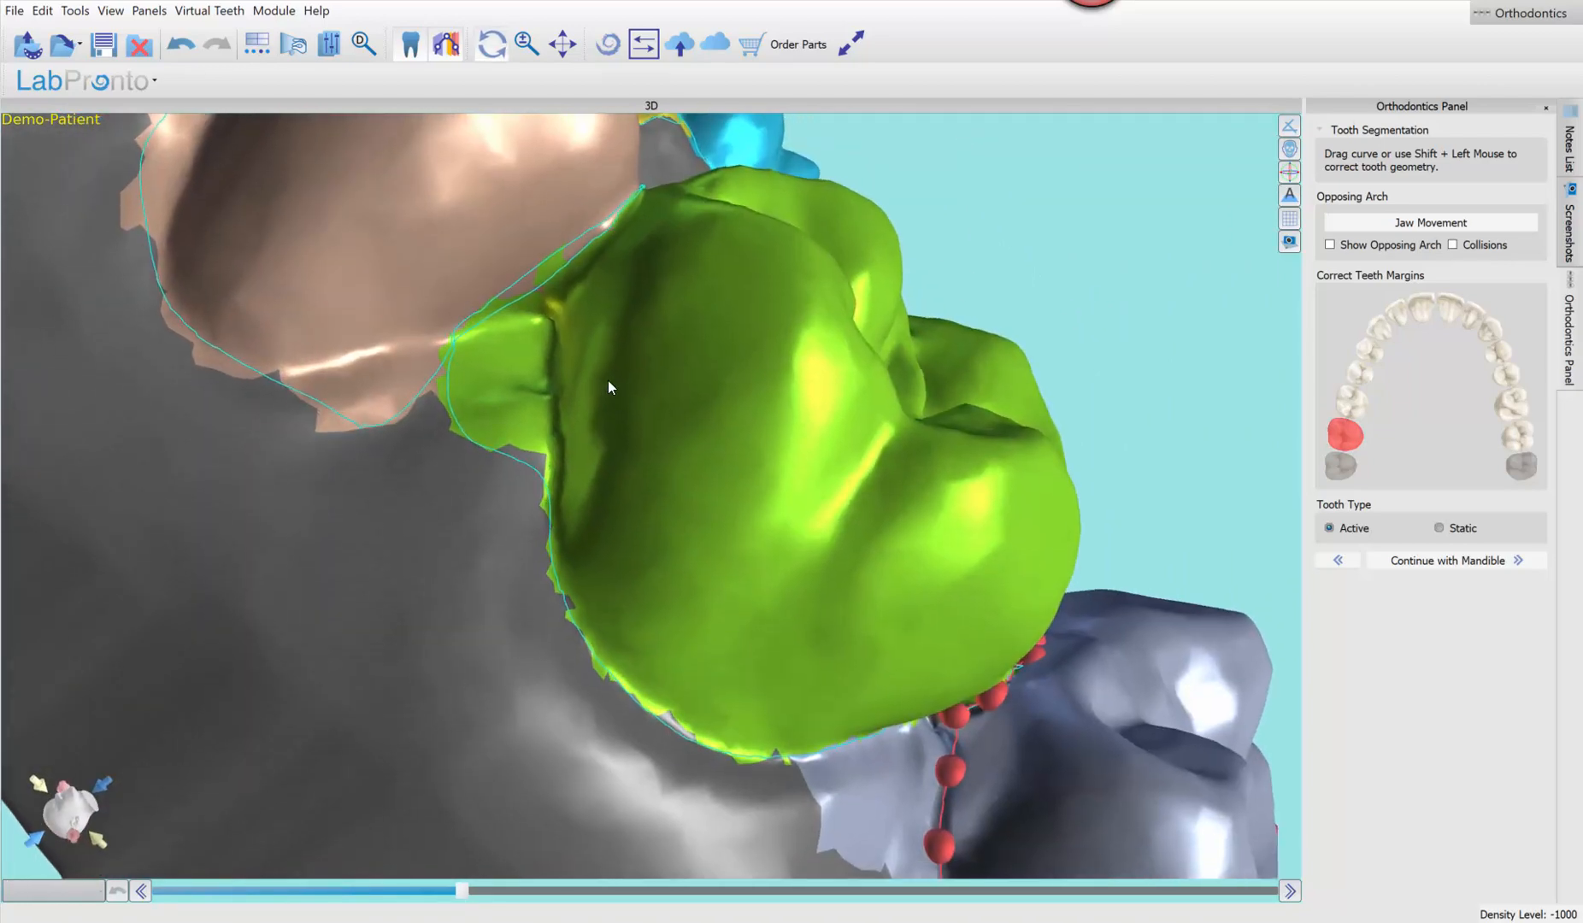
mouse_move(628, 204)
left_mouse_down("shift")
mouse_move(544, 351)
mouse_move(547, 547)
left_mouse_up("shift")
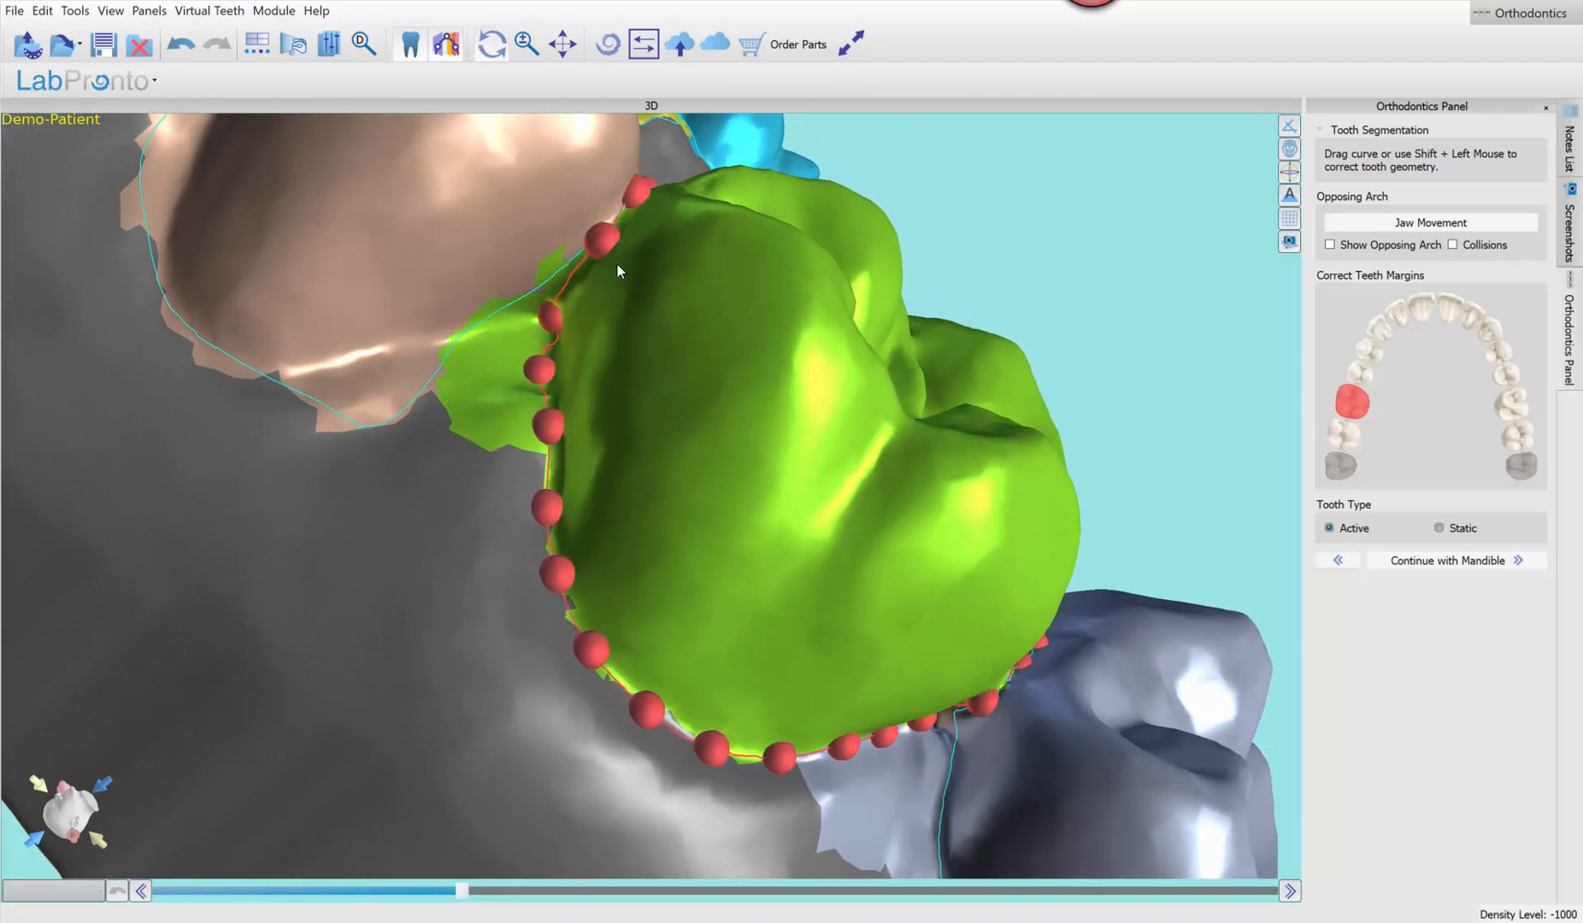
Redraw the upper right second premolar's buccal margin on both the first molar and first premolar sides to exclude the gum flaps
left_click(510, 228)
mouse_move(469, 328)
left_mouse_down("shift")
mouse_move(232, 371)
mouse_move(274, 489)
mouse_move(329, 438)
left_mouse_up("shift")
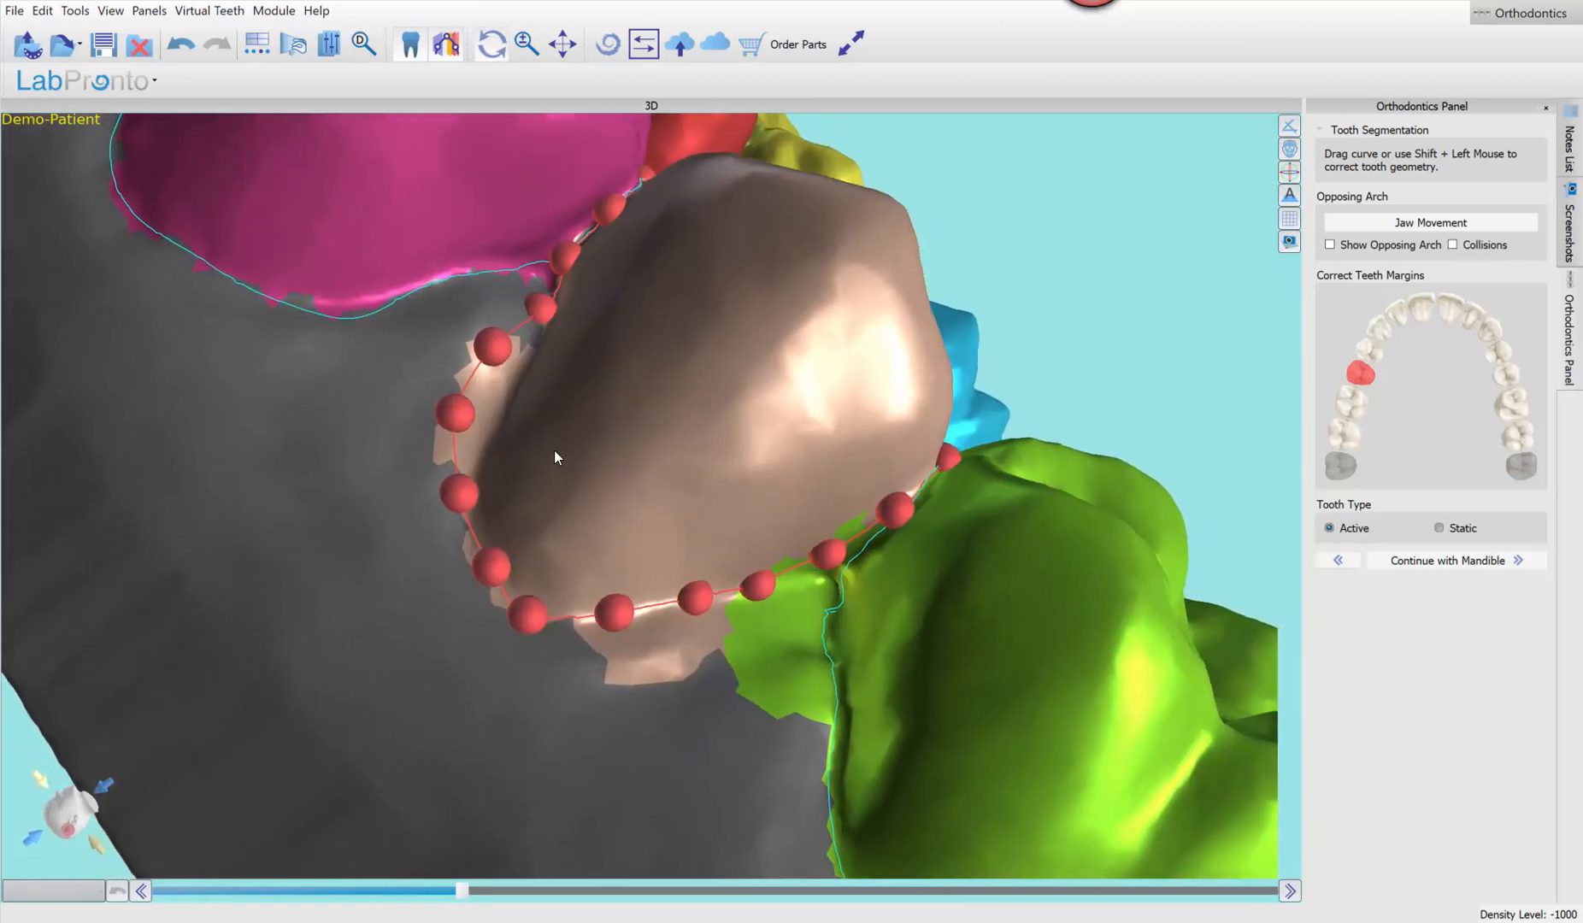
left_click_drag(535, 333, 476, 498, "shift")
Nudge a buccal margin point of the upper right first premolar closer to the crown
left_click_drag(354, 425, 325, 630)
left_click_drag(459, 589, 660, 566)
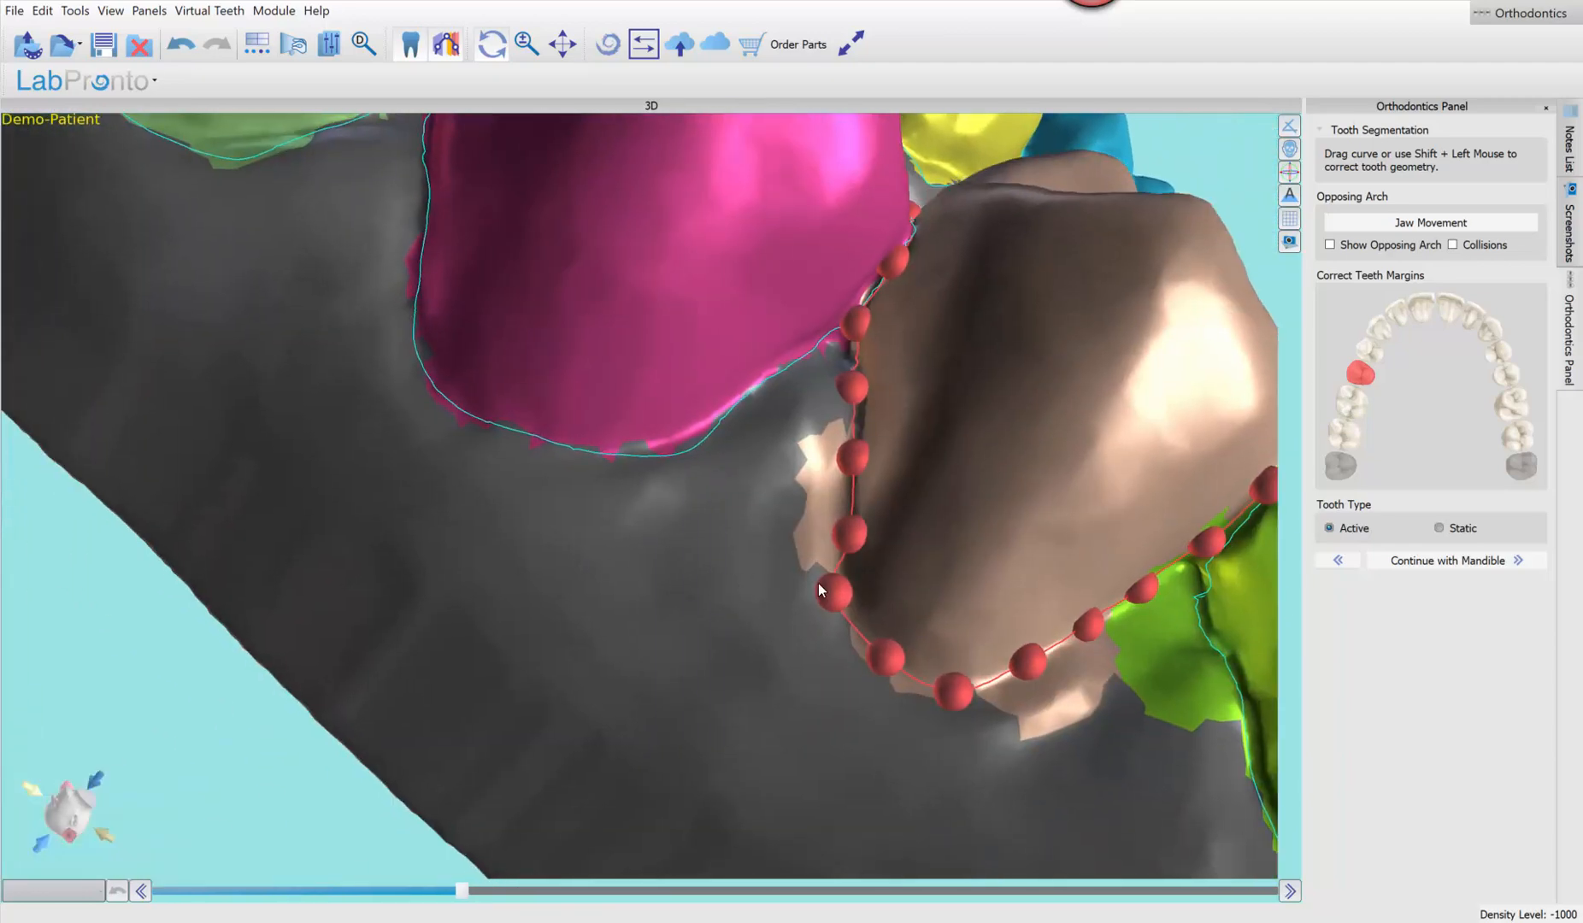
left_click(681, 446)
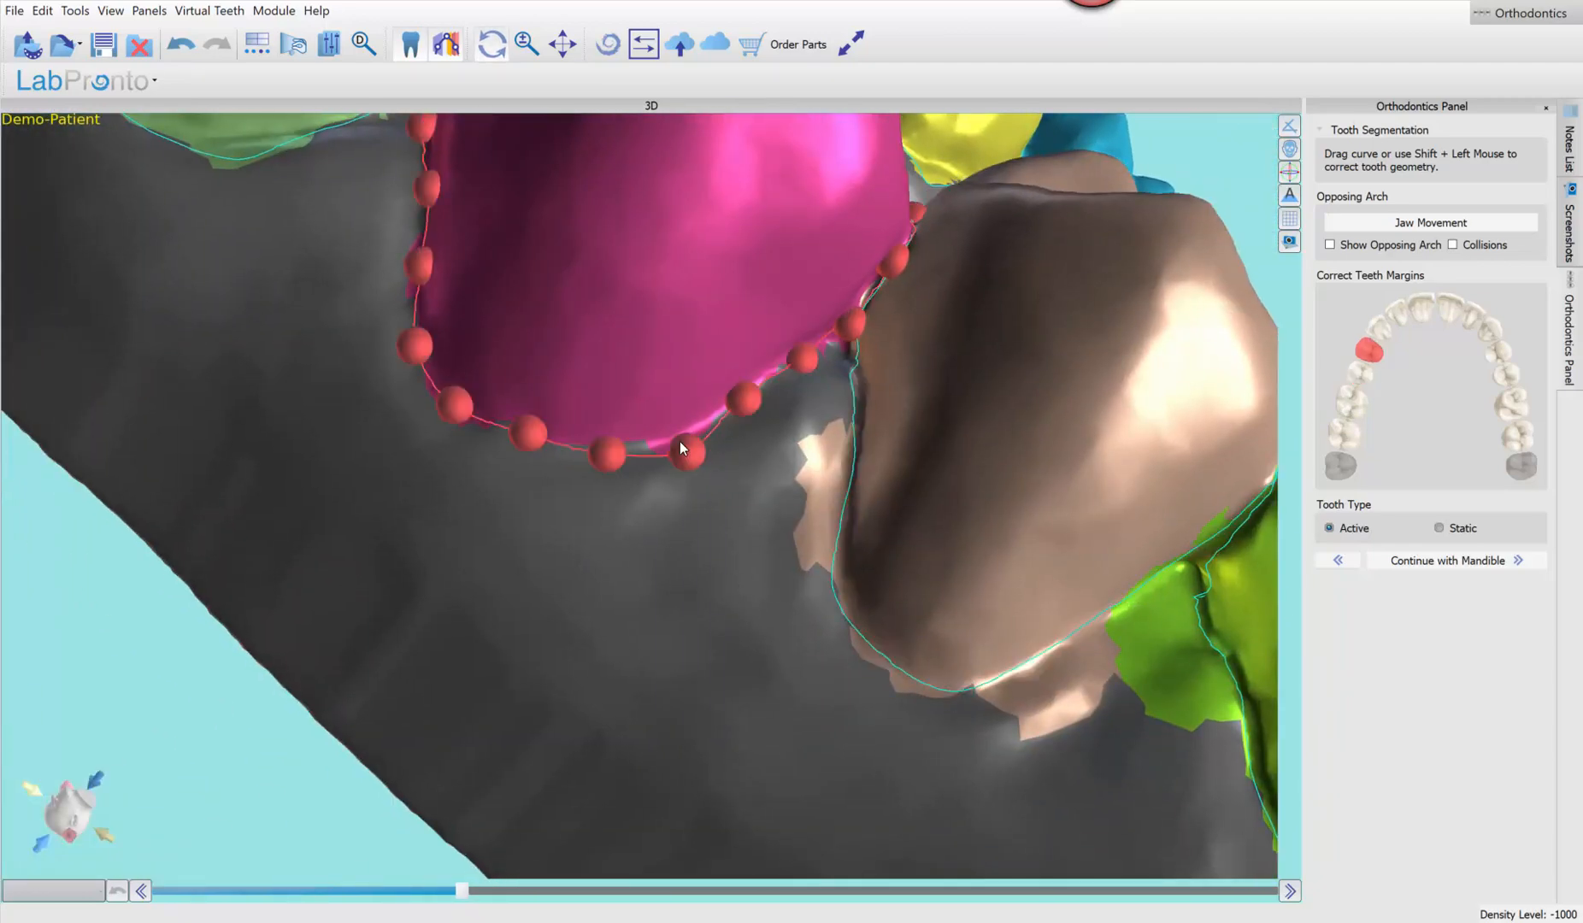
left_click_drag(689, 447, 686, 435)
Redraw the upper right canine's buccal margin along the gumline and beside the lateral incisor to exclude the extra tissue
left_click_drag(262, 432, 523, 491)
left_click(705, 559)
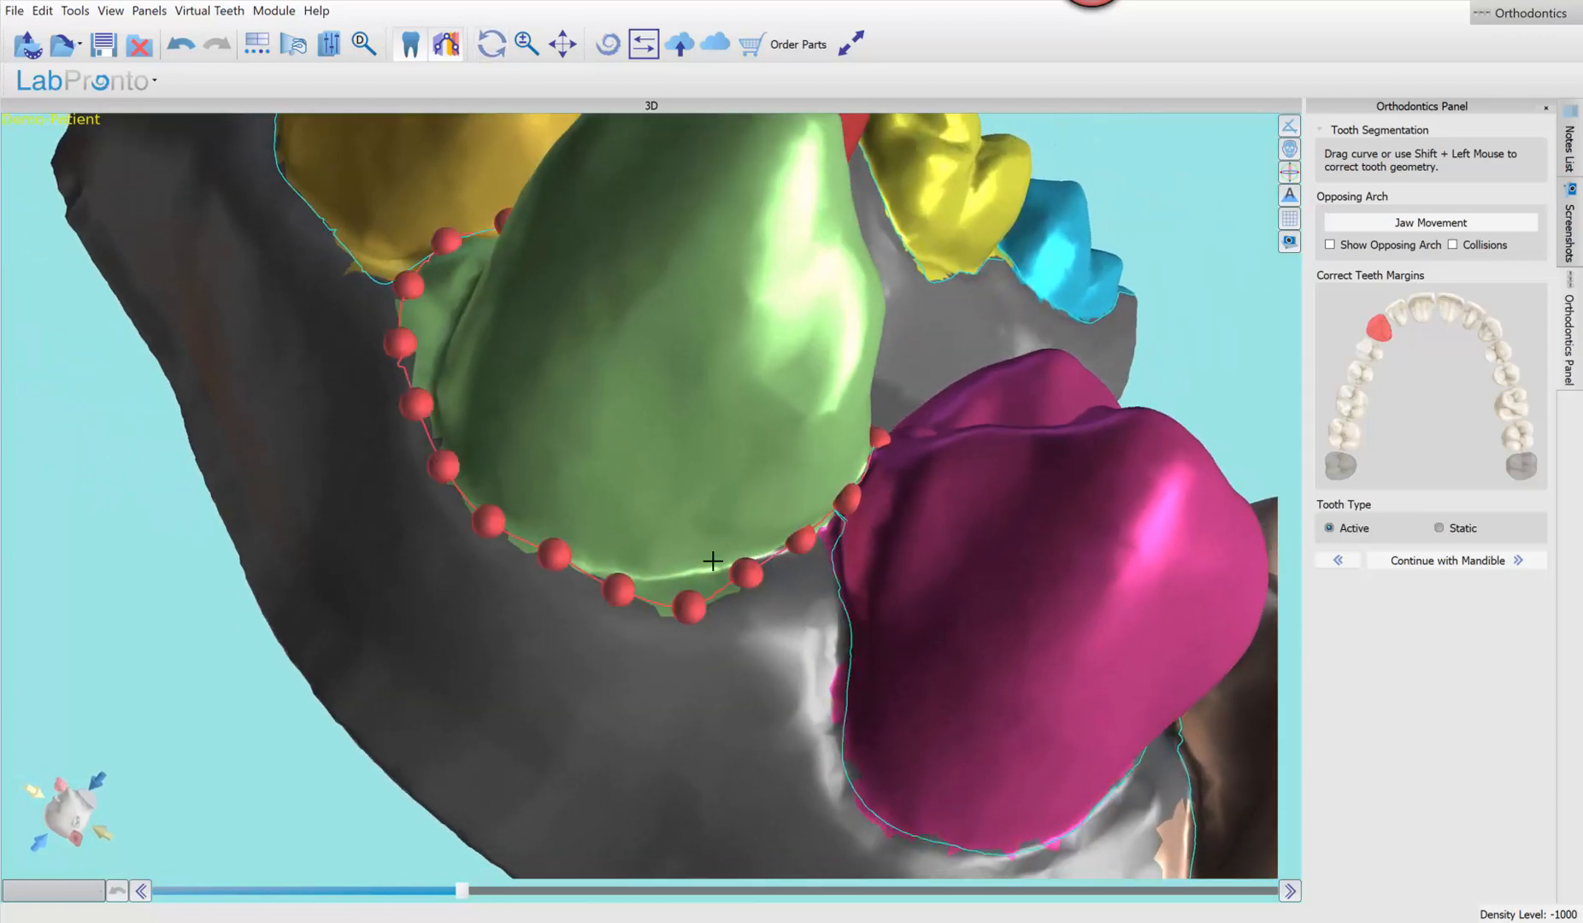
left_click_drag(713, 561, 543, 568, "shift")
mouse_move(302, 437)
left_mouse_down()
mouse_move(696, 549)
mouse_move(738, 608)
mouse_move(791, 419)
left_mouse_up()
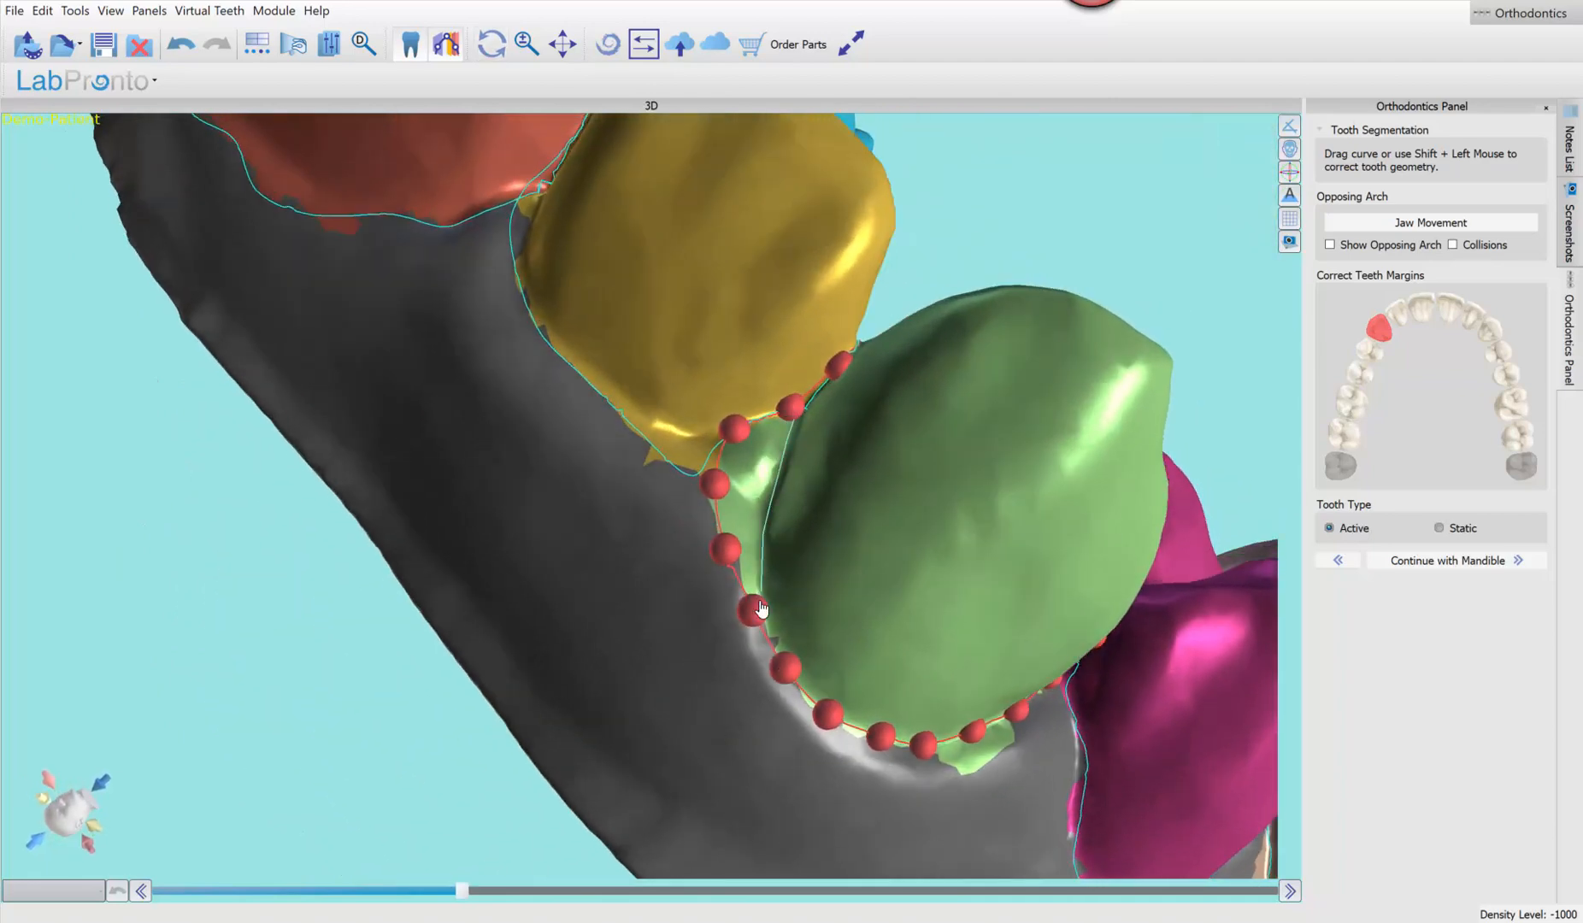
left_click_drag(760, 602, 761, 608, "shift")
Redraw the upper right lateral incisor's labial margin facing the canine and adjust its points beside the central incisor
left_click(653, 389)
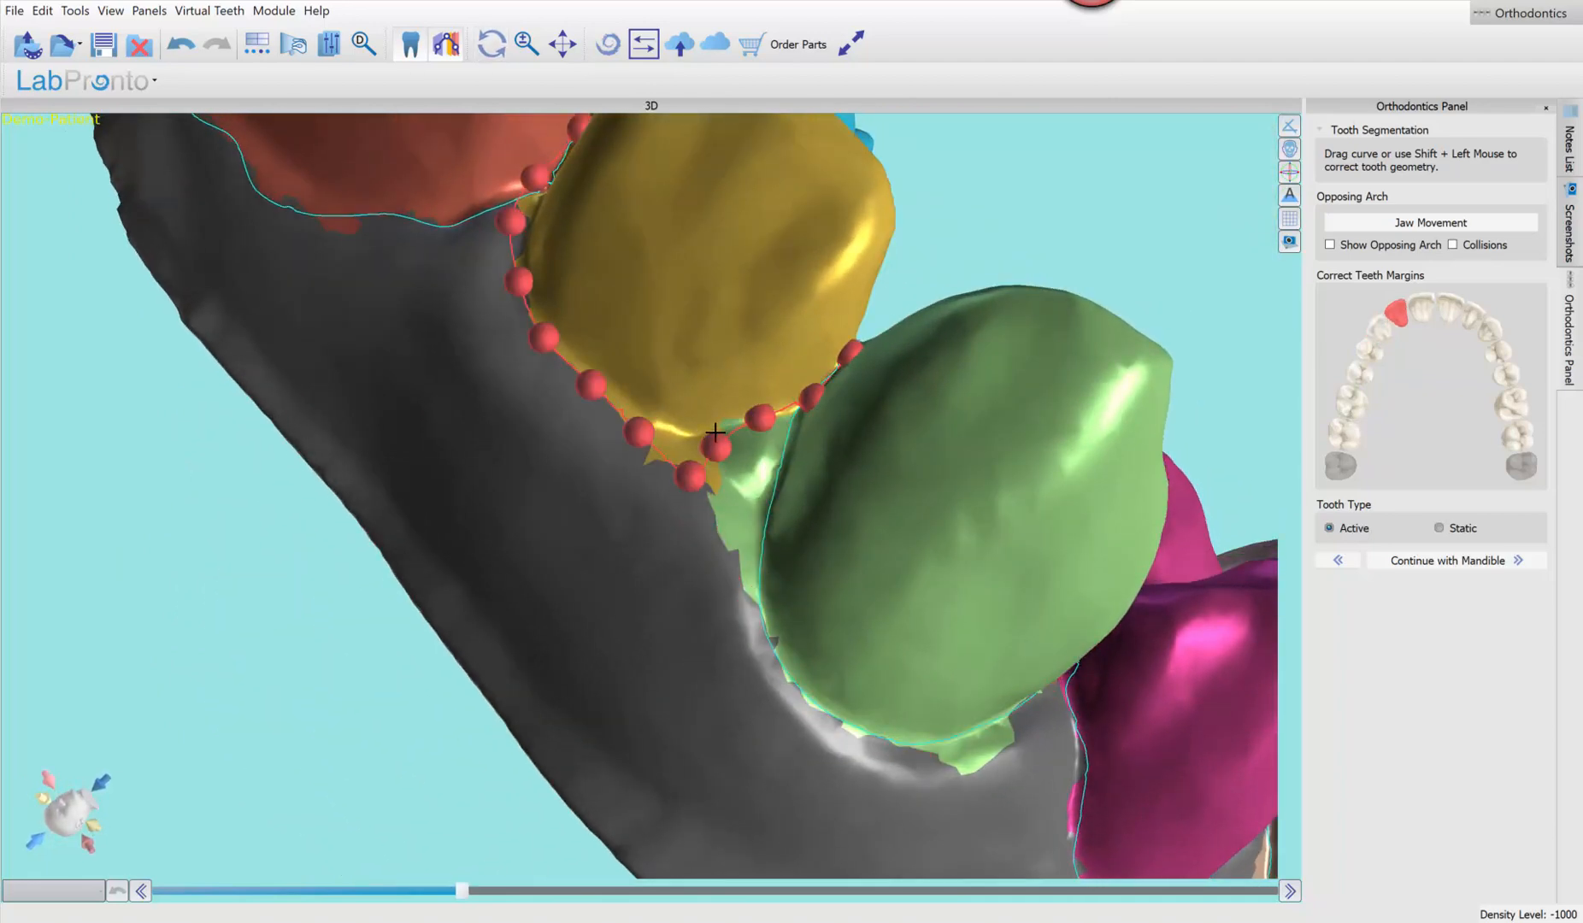
mouse_move(715, 434)
left_mouse_down("shift")
mouse_move(597, 360)
mouse_move(646, 423)
left_mouse_up("shift")
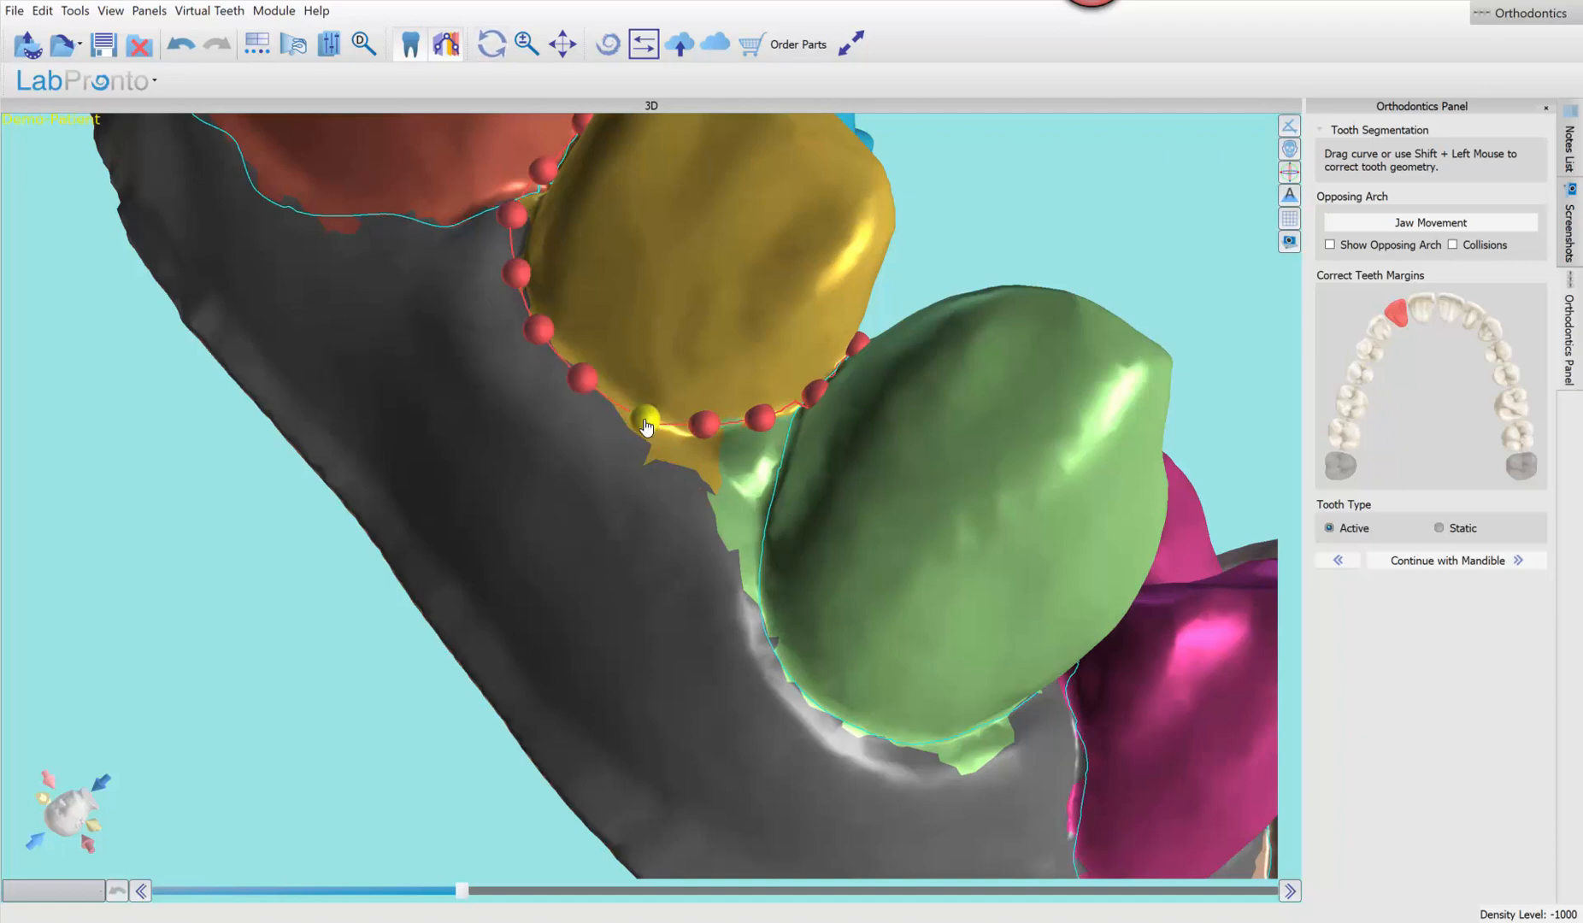
left_click_drag(435, 363, 790, 528)
left_click_drag(906, 422, 901, 457)
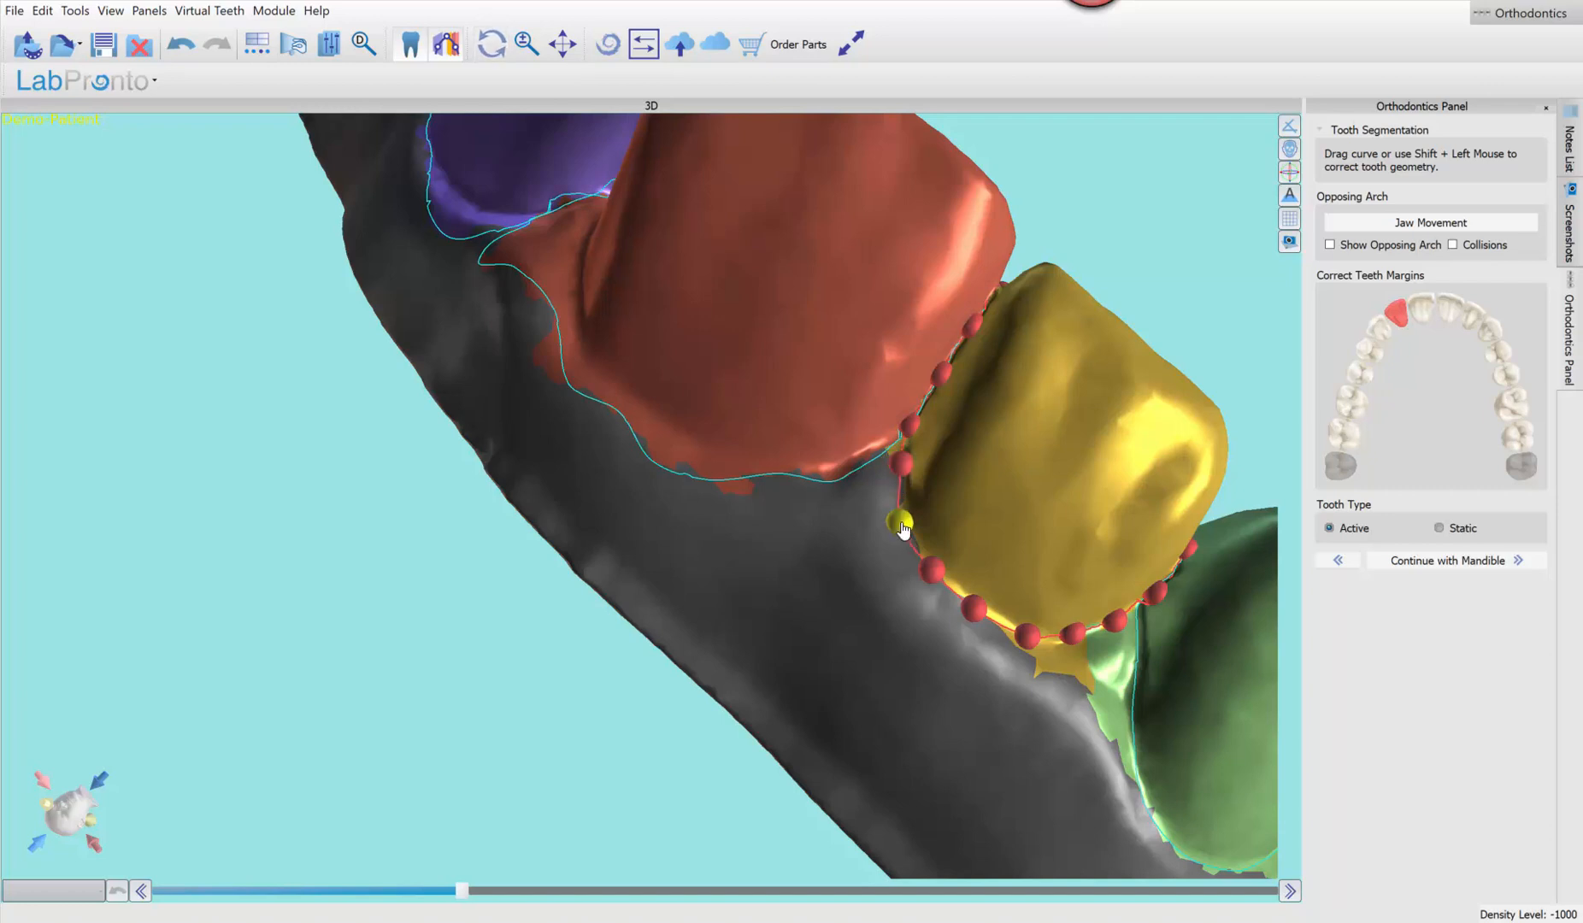
Redraw the upper right central incisor's labial margin tight to the crown, excluding the tissue between the central incisors, and adjust its points
left_click(744, 428)
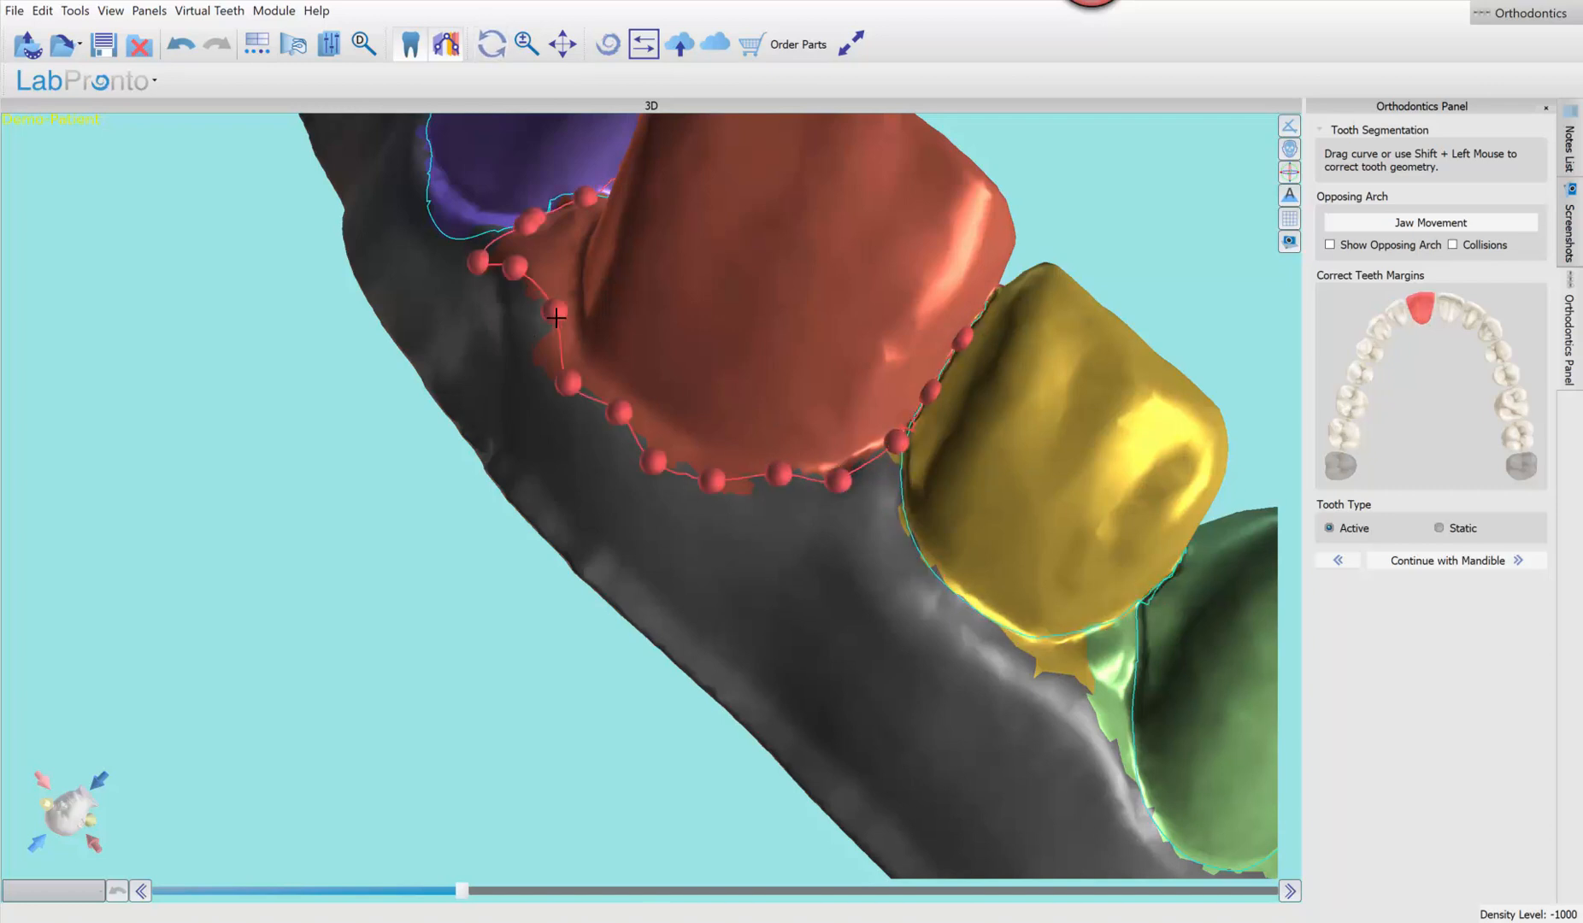
mouse_move(556, 317)
left_mouse_down("shift")
mouse_move(605, 377)
mouse_move(762, 475)
left_mouse_up("shift")
left_click_drag(604, 414, 665, 504)
mouse_move(743, 226)
left_mouse_down("shift")
mouse_move(690, 360)
mouse_move(689, 429)
left_mouse_up("shift")
left_click_drag(641, 365, 800, 308)
left_click_drag(770, 417, 758, 404)
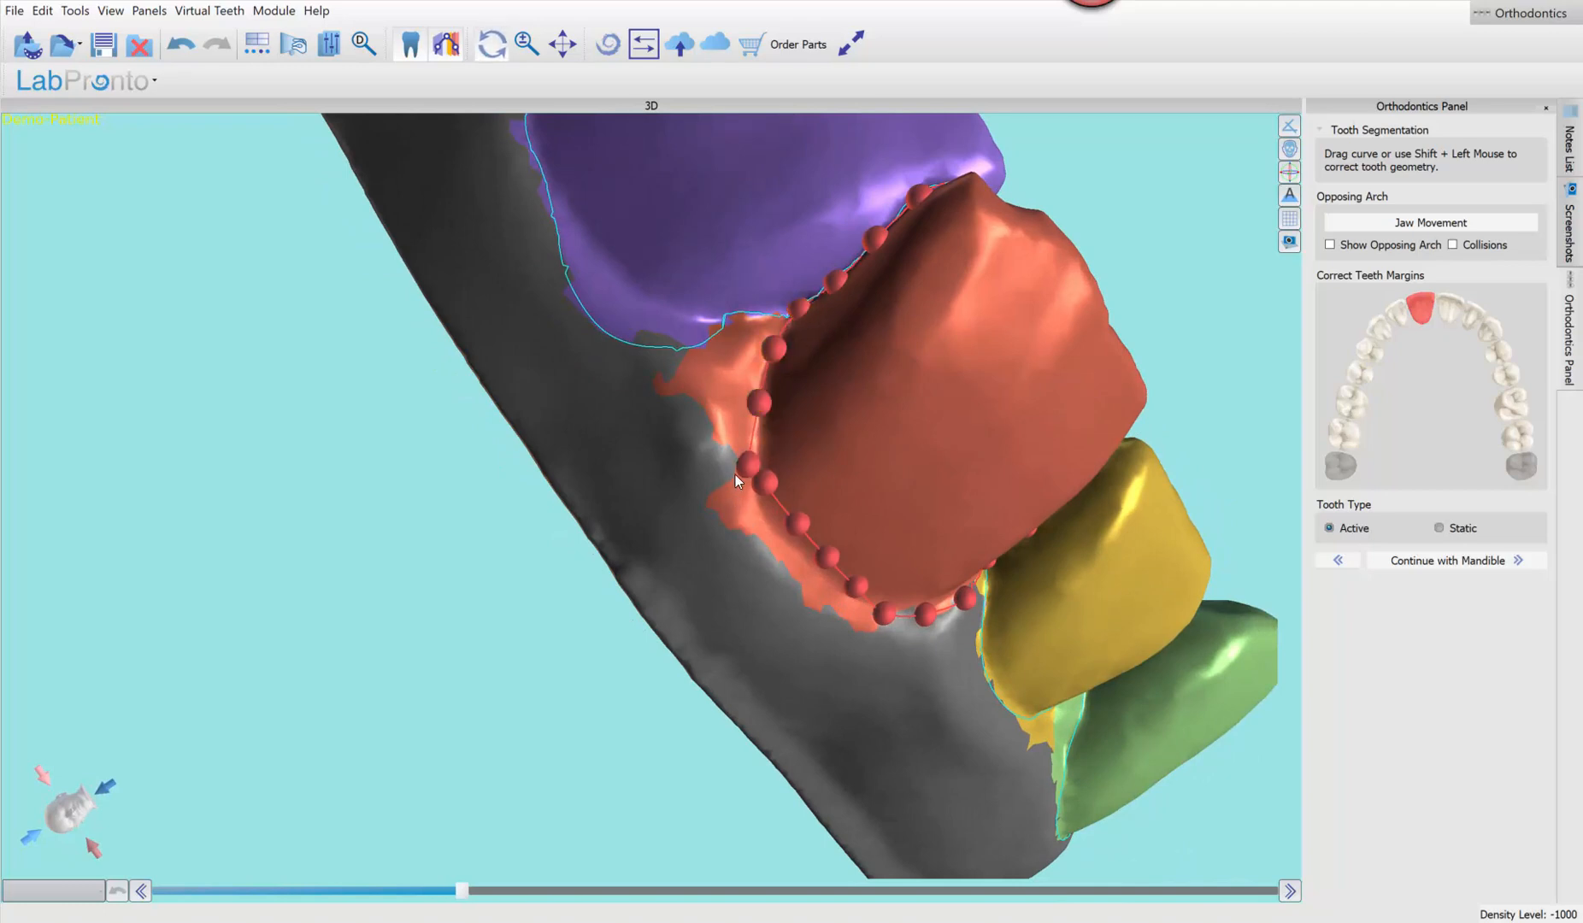
left_click_drag(748, 467, 793, 548)
left_click_drag(827, 558, 859, 604)
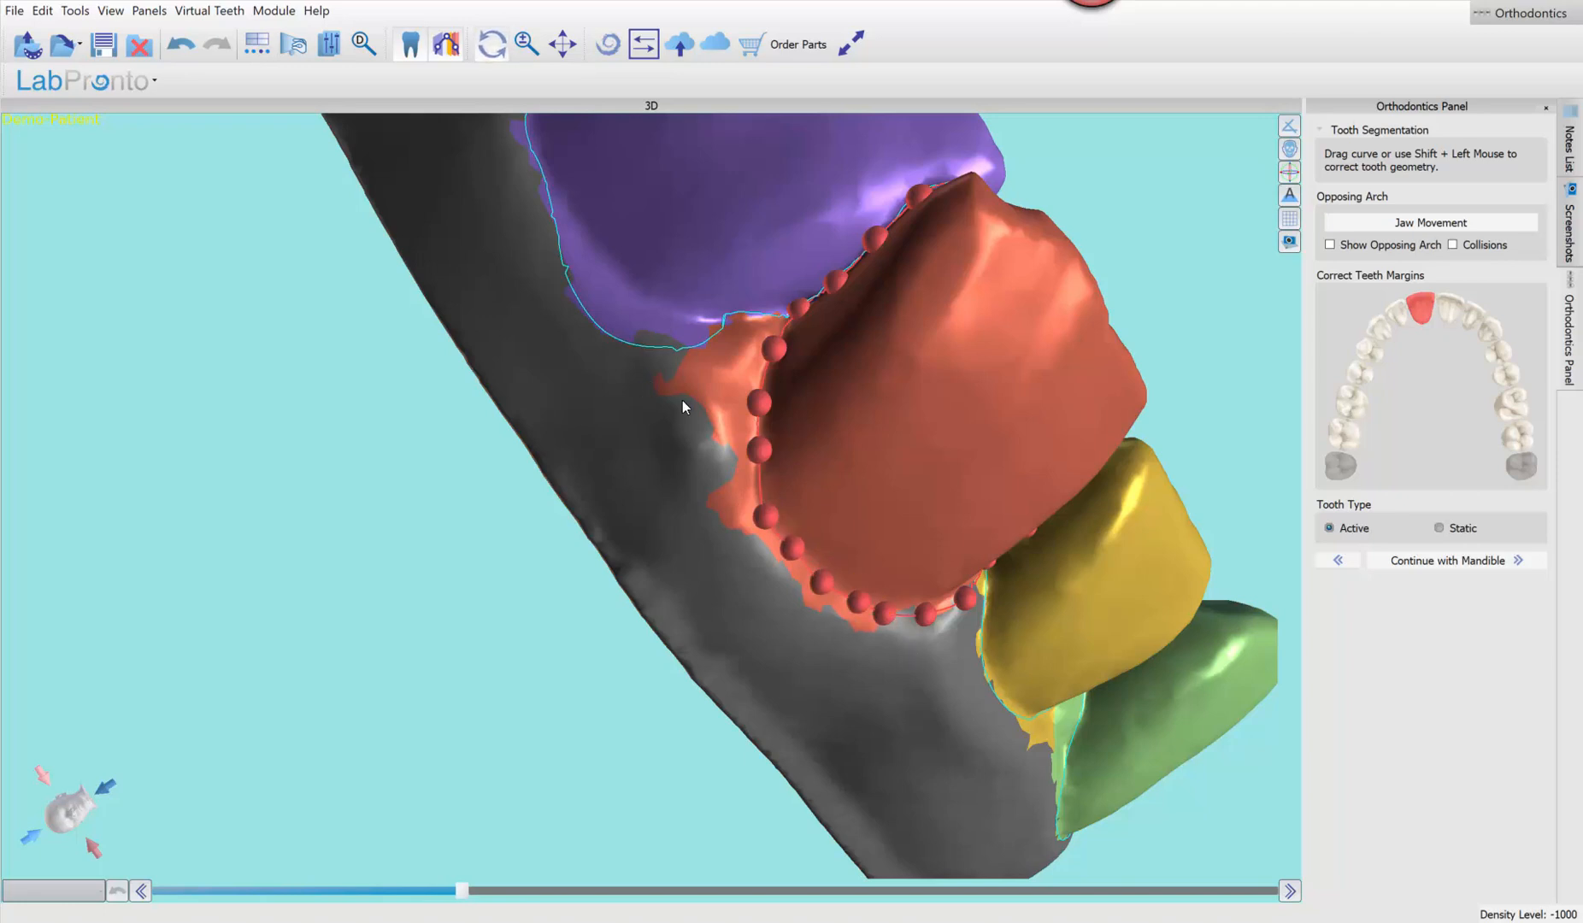
Redraw the upper left central incisor's labial margin facing the right central incisor to exclude the gum strip
left_click_drag(683, 401, 736, 284)
left_click(735, 283)
mouse_move(633, 266)
left_mouse_down("shift")
mouse_move(697, 346)
mouse_move(747, 370)
mouse_move(704, 355)
mouse_move(752, 363)
left_mouse_up("shift")
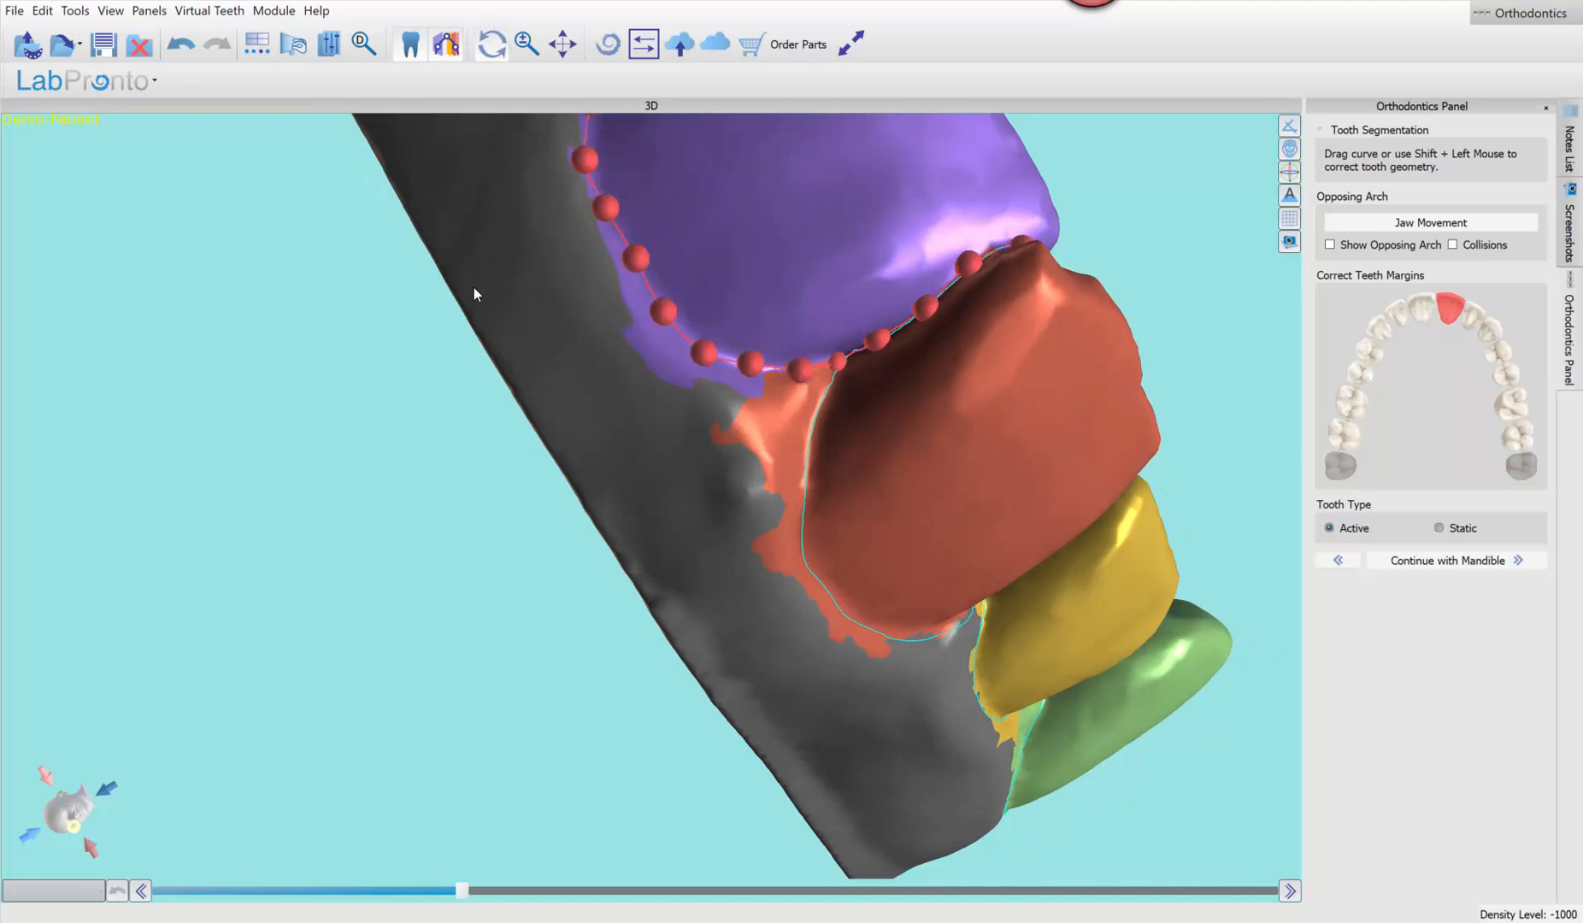
Redraw the upper left lateral incisor's labial margin on the canine side to exclude the gum projection
left_click_drag(570, 289, 719, 323)
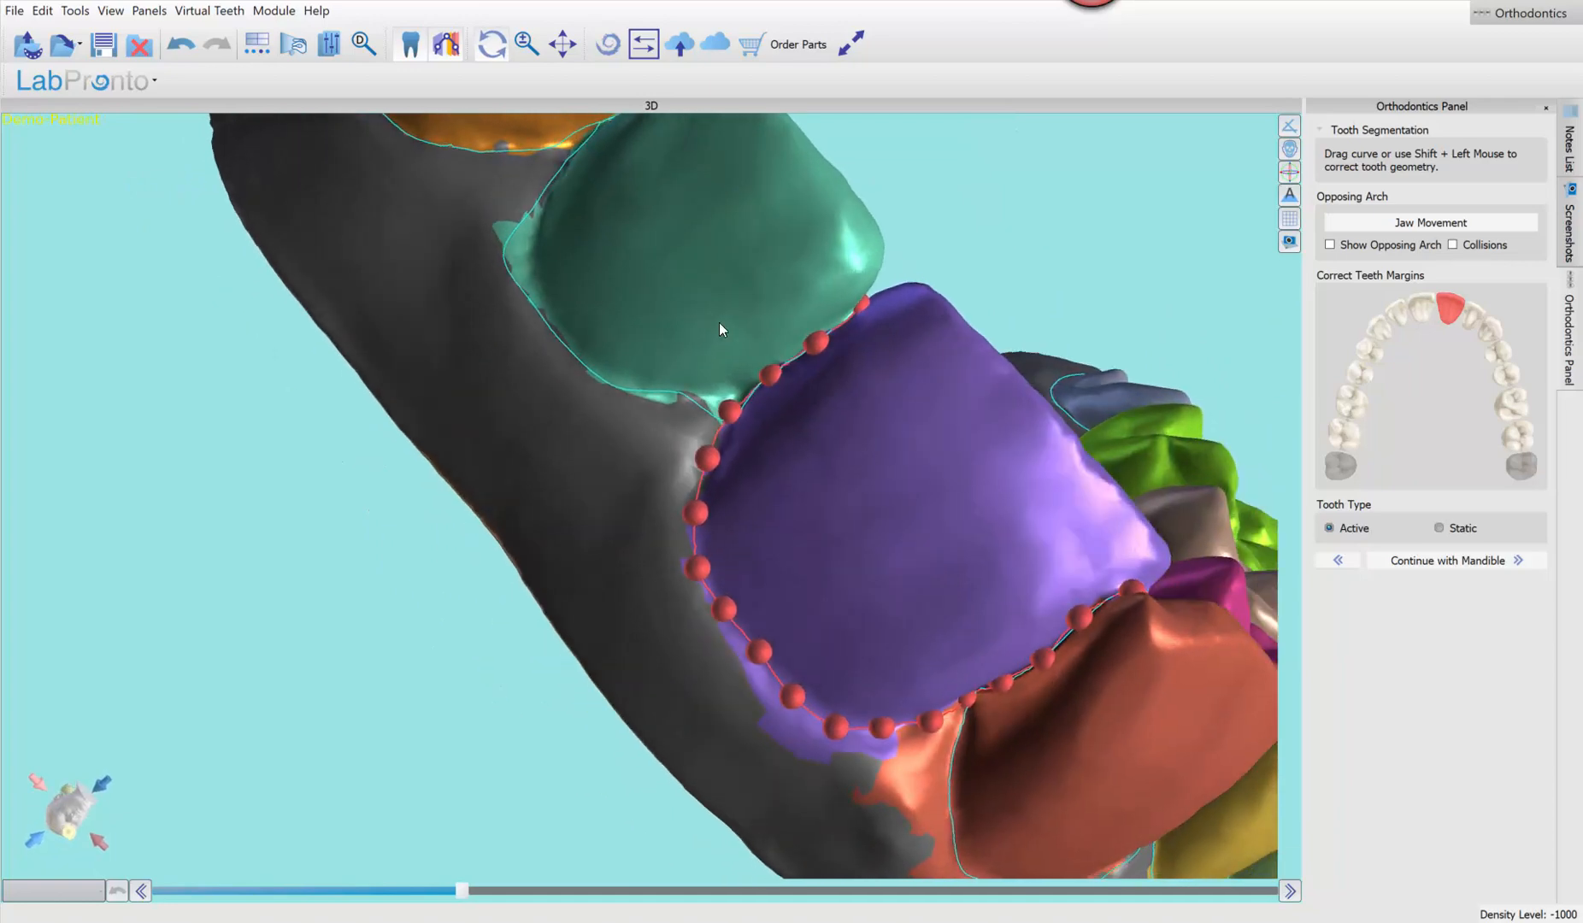
left_click(719, 324)
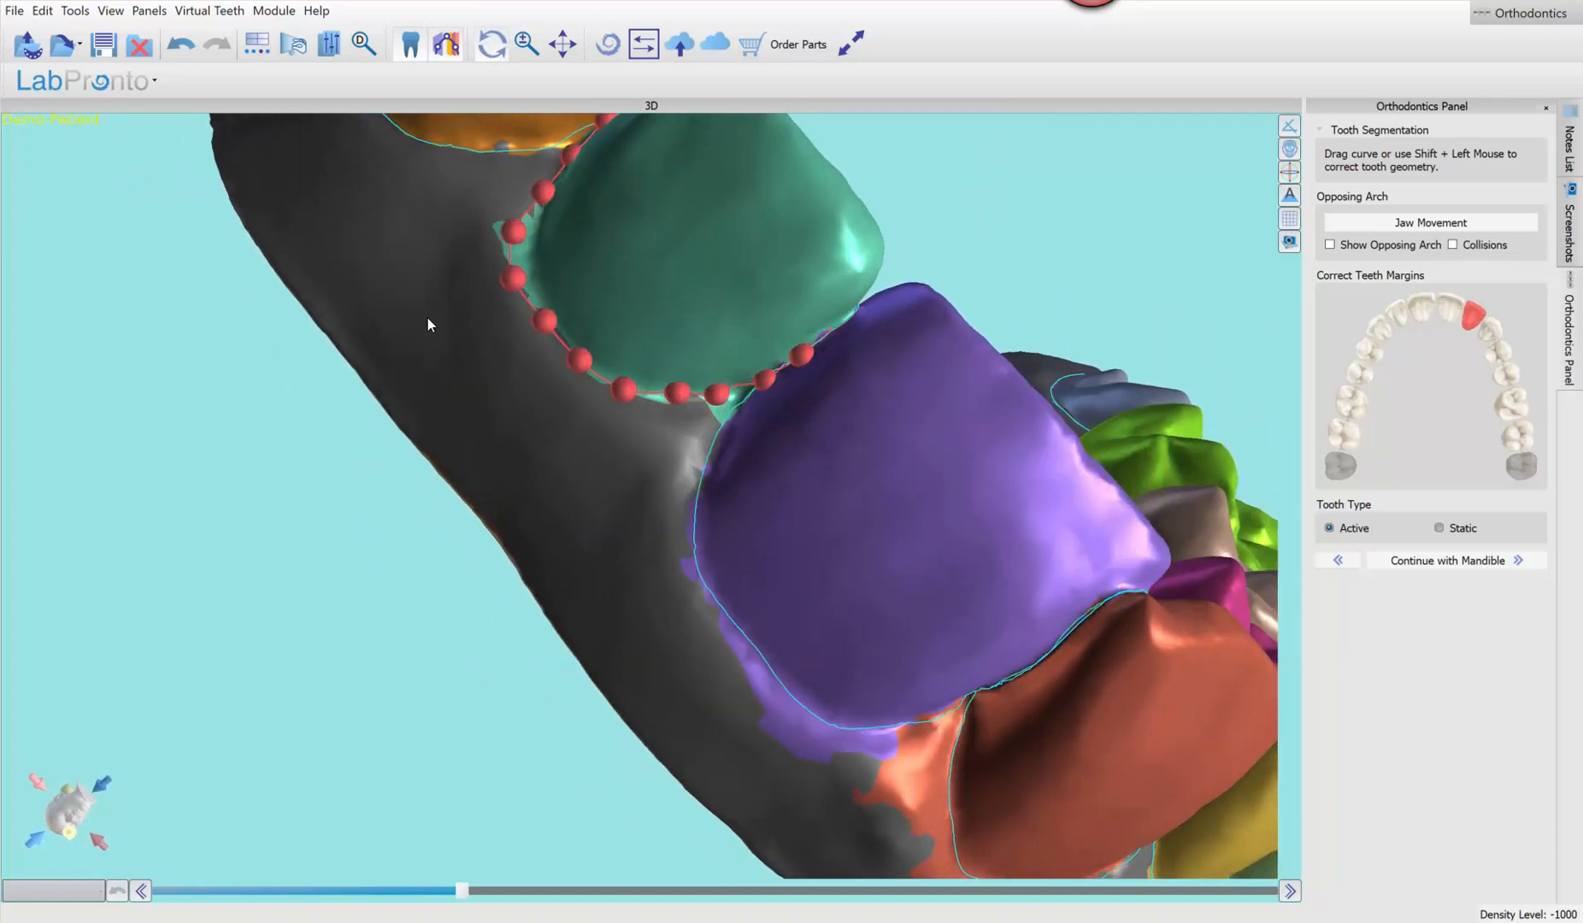
left_click_drag(429, 317, 511, 448)
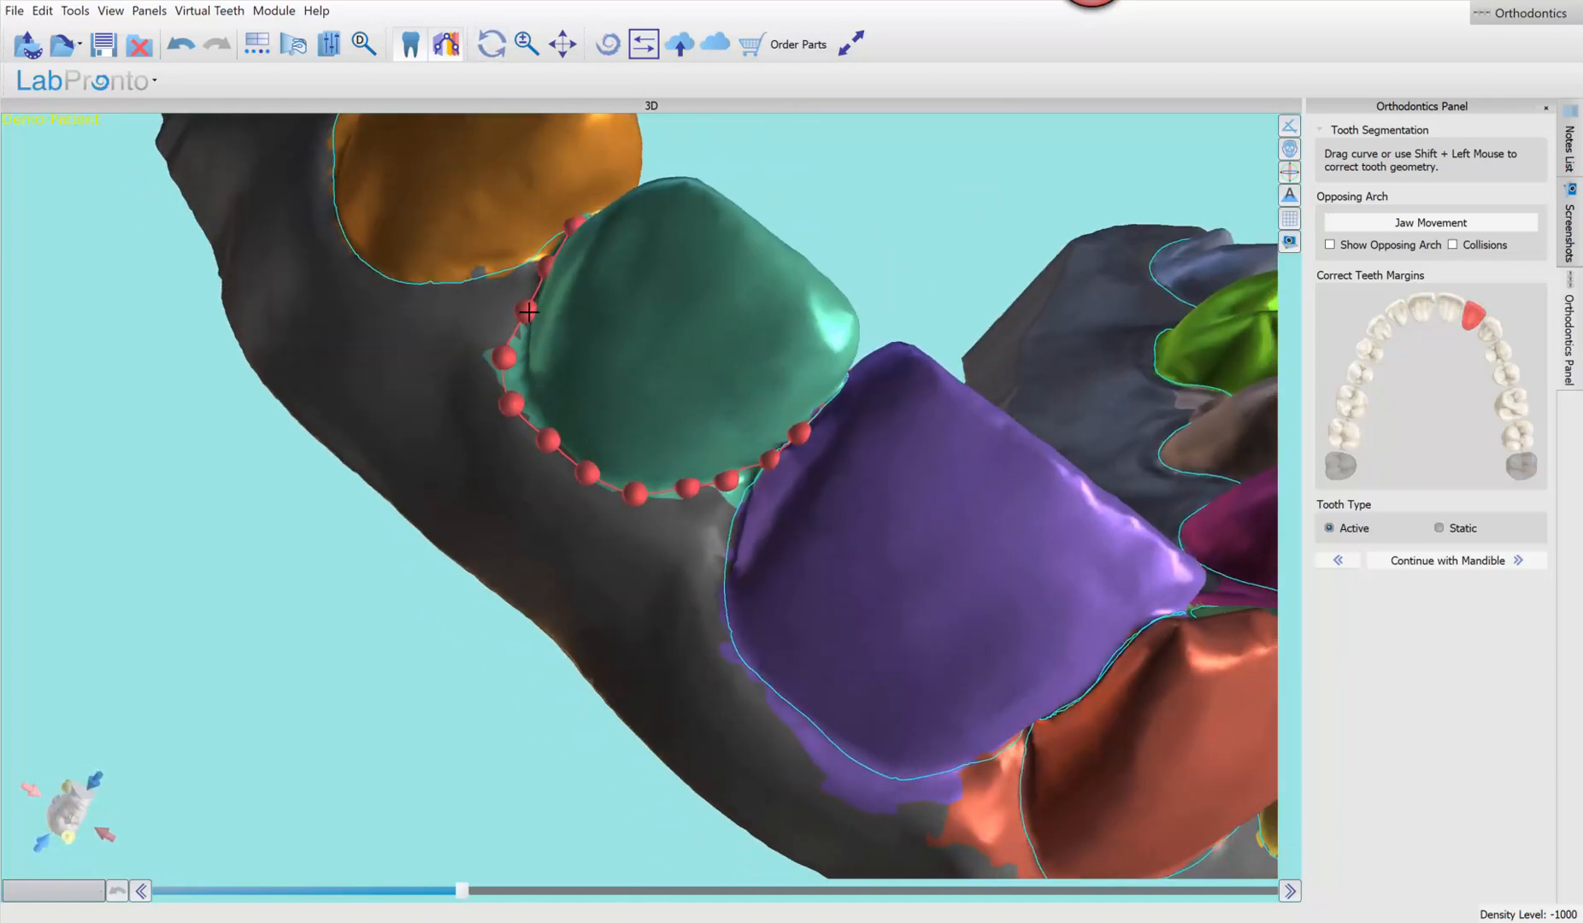
left_click_drag(528, 312, 547, 453)
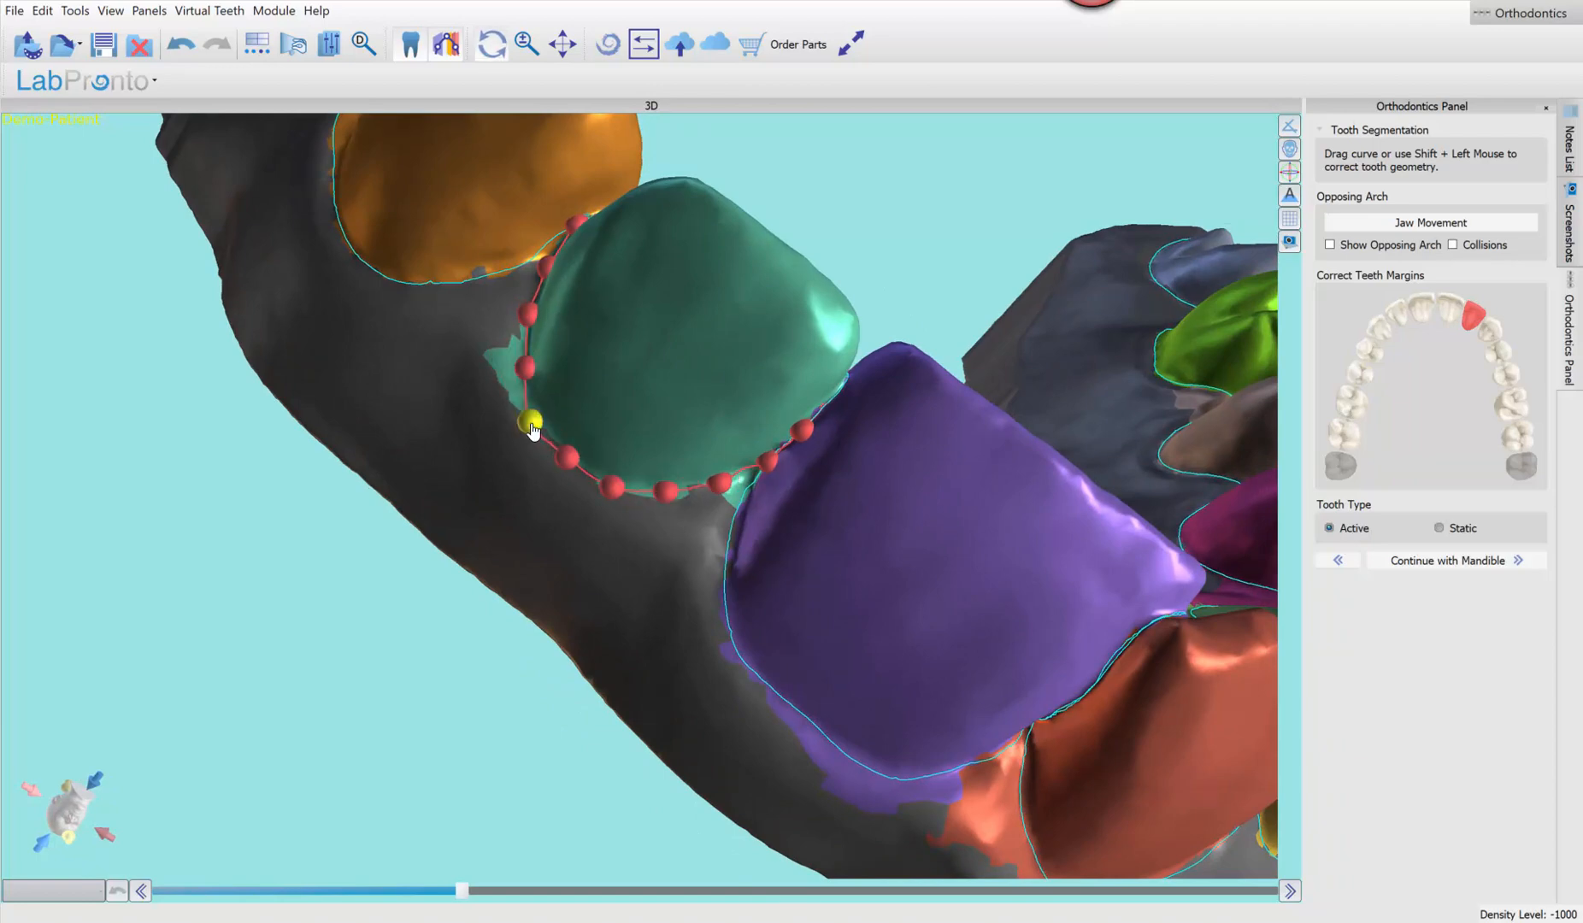
Redraw the upper left canine's buccal margin facing the first premolar to follow the crown, adjusting its points near the contact
left_click_drag(378, 356, 760, 573)
left_click(826, 381)
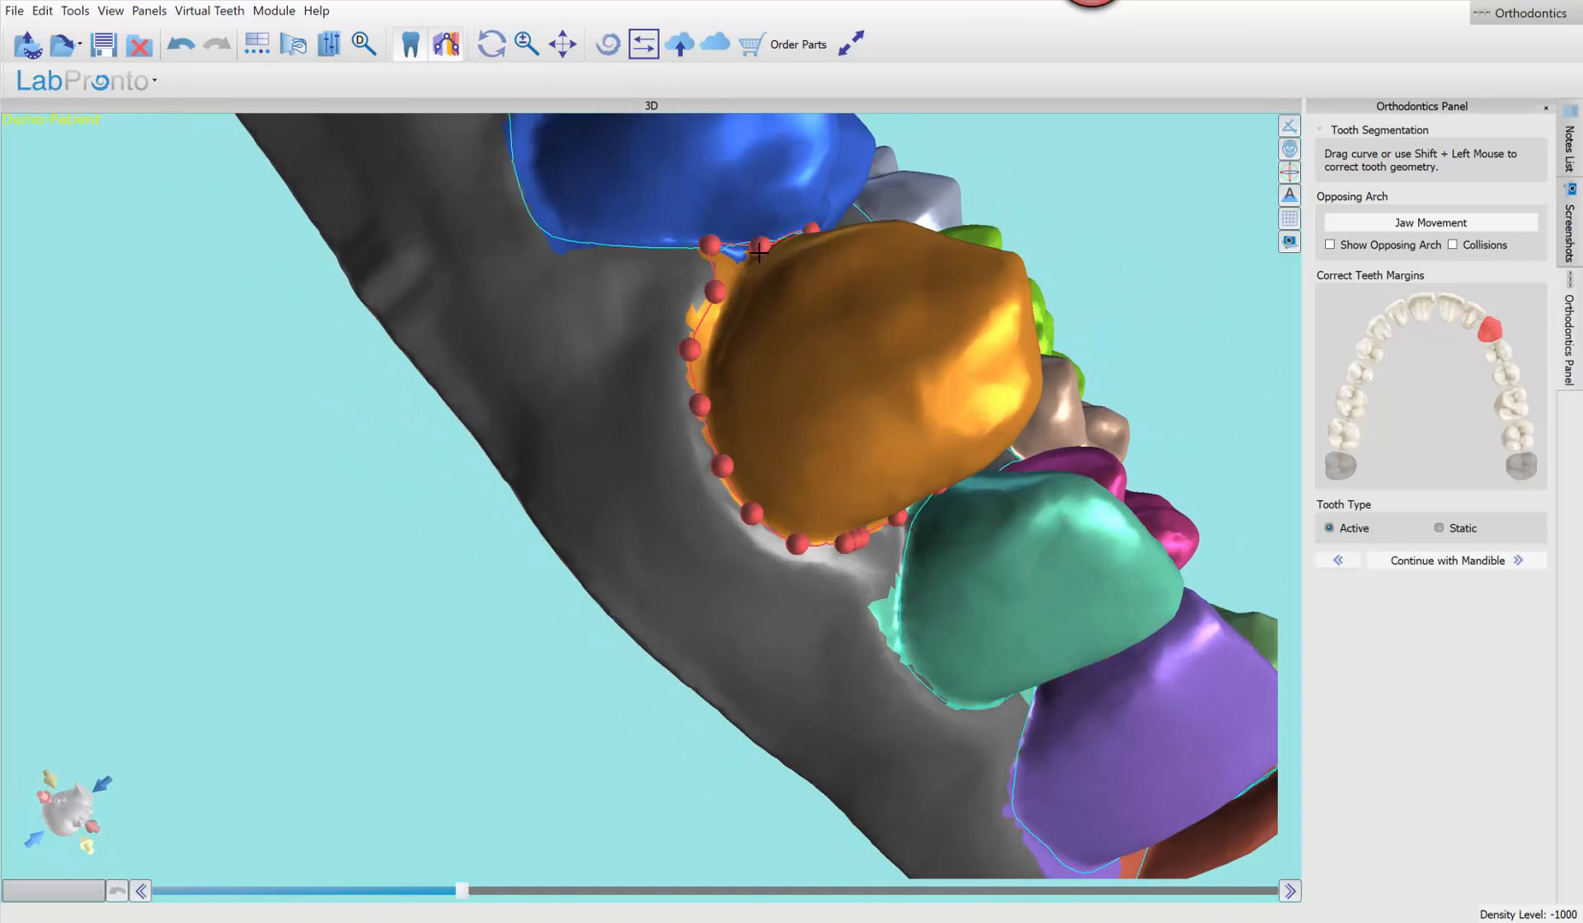
left_click_drag(739, 283, 699, 379, "shift")
mouse_move(698, 372)
right_mouse_down()
mouse_move(703, 396)
mouse_move(831, 347)
right_mouse_up()
left_click_drag(788, 307, 788, 287)
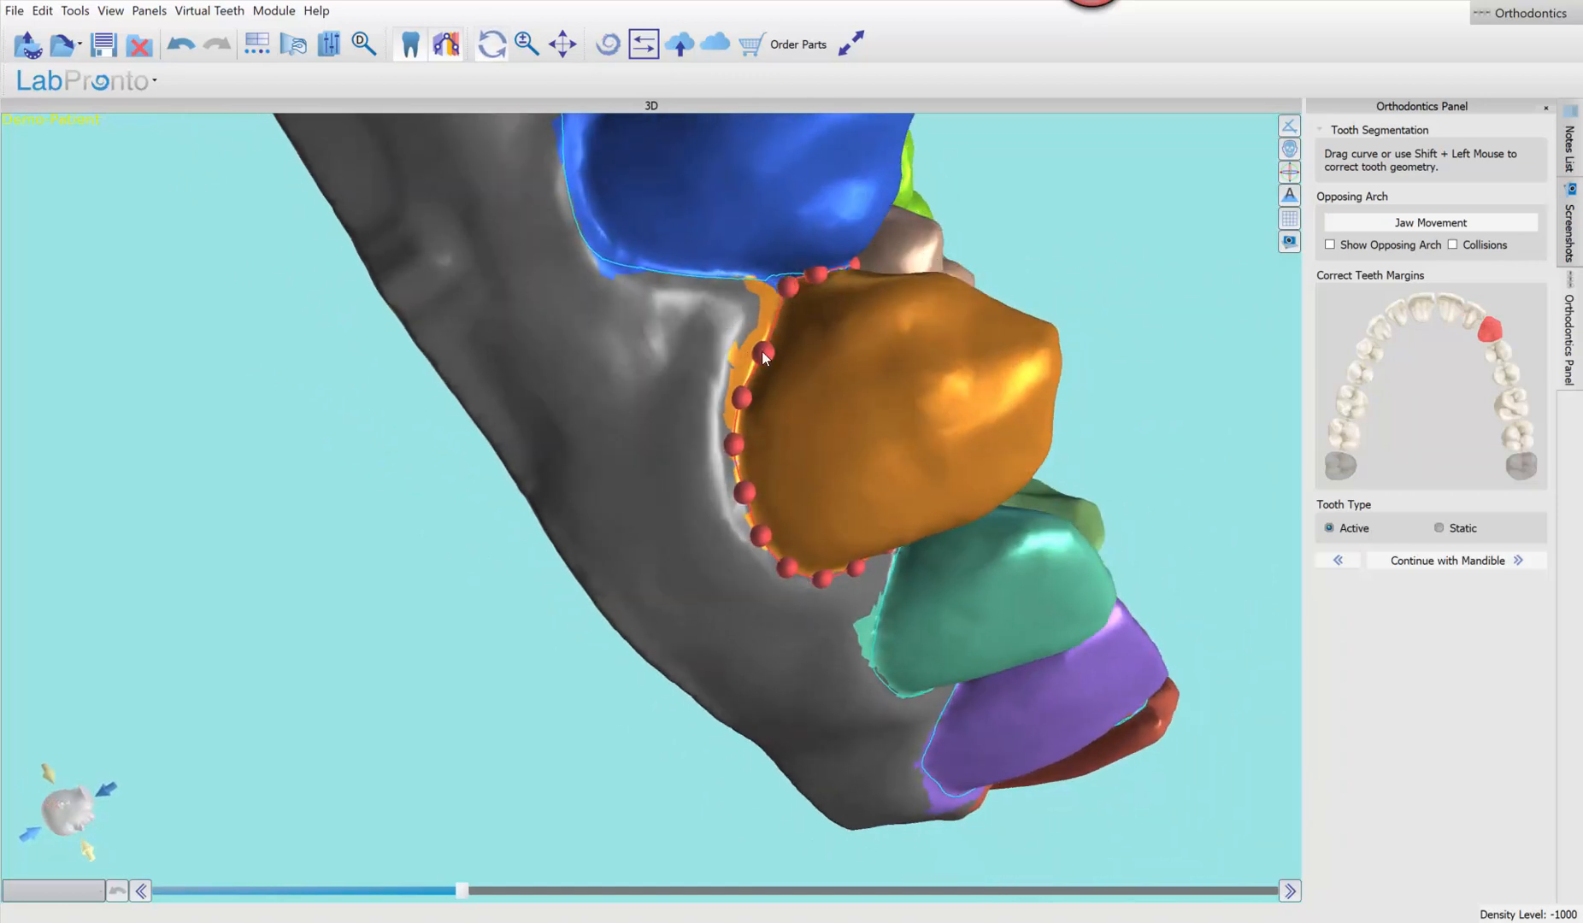
Redraw the upper left first premolar's buccal margin to exclude the gum tissue, and move its lower points out to the gumline
right_click_drag(617, 345, 905, 461)
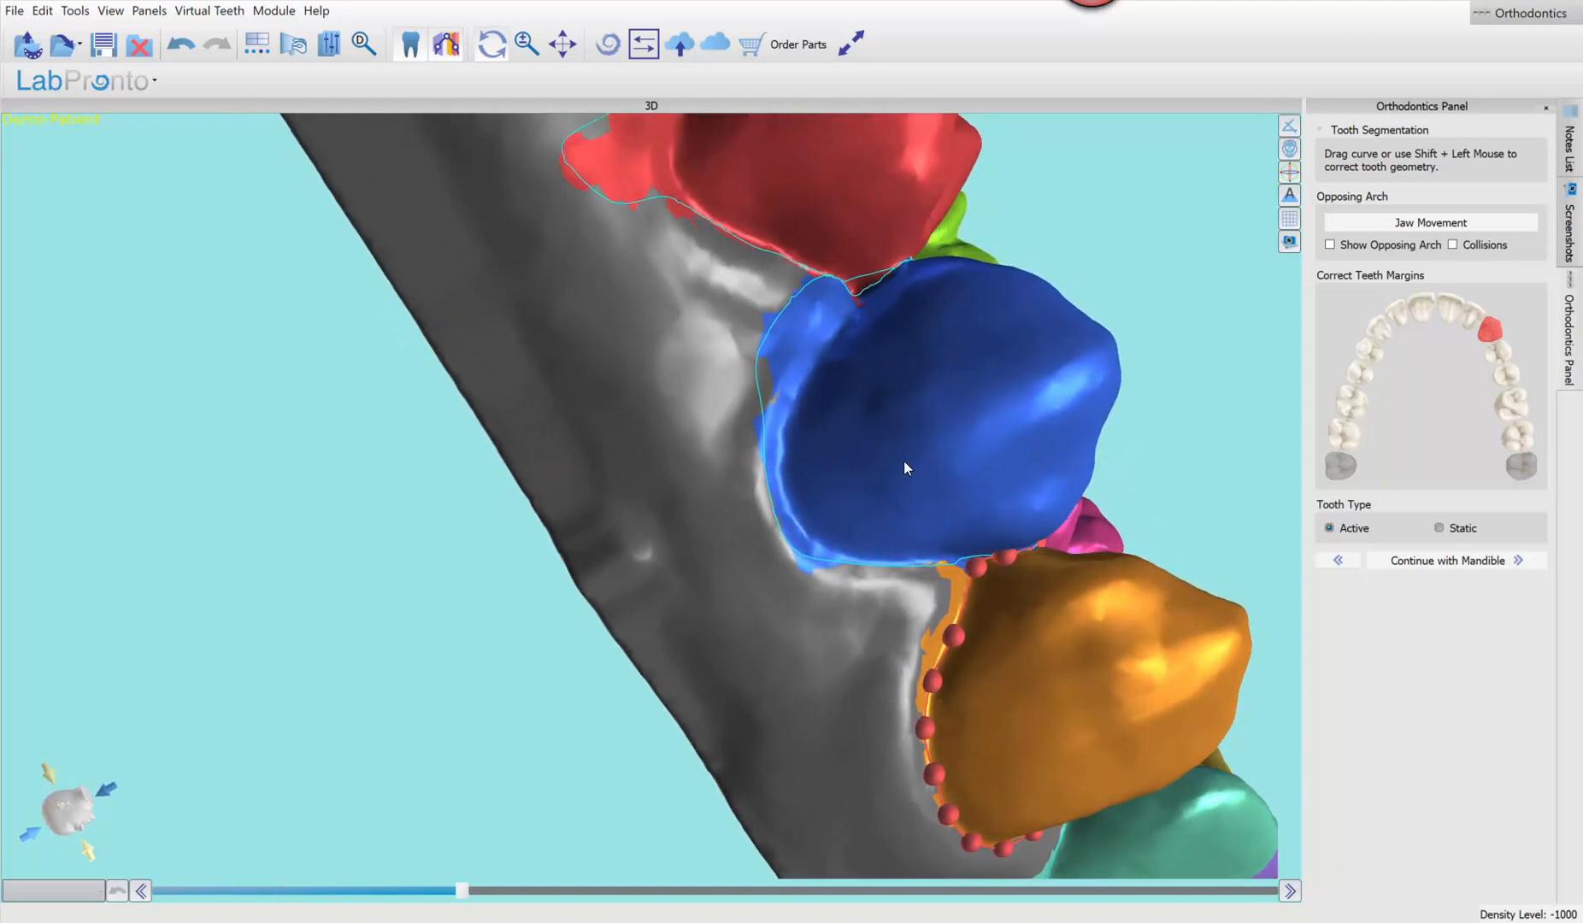
left_click(905, 462)
mouse_move(869, 570)
left_mouse_down("shift")
mouse_move(836, 554)
mouse_move(779, 458)
mouse_move(859, 291)
left_mouse_up("shift")
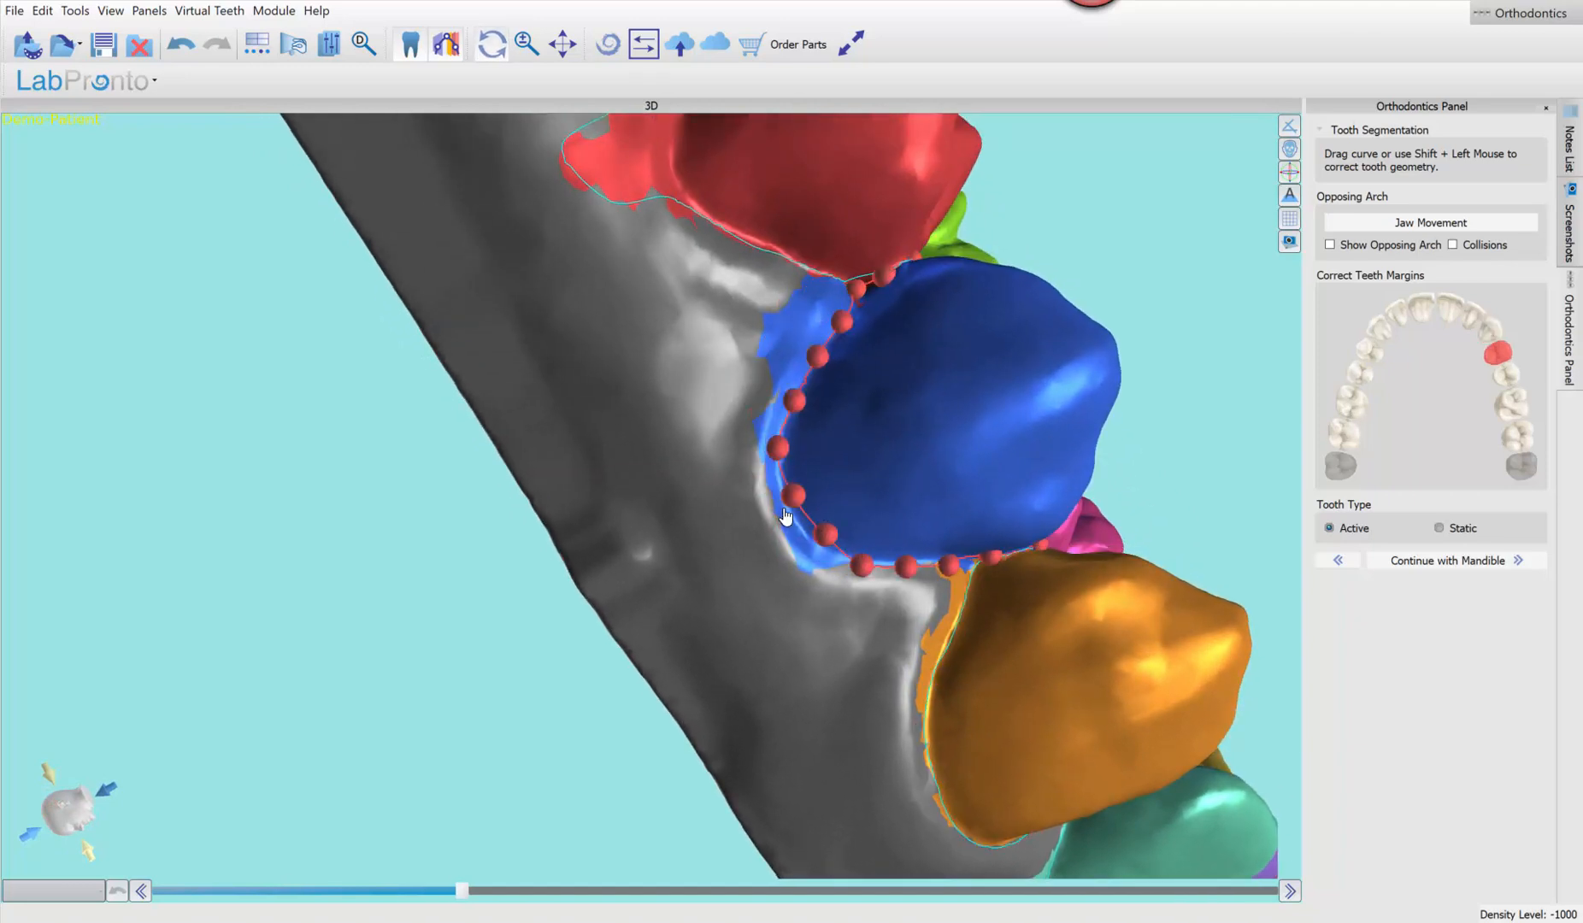
left_click_drag(792, 497, 819, 547)
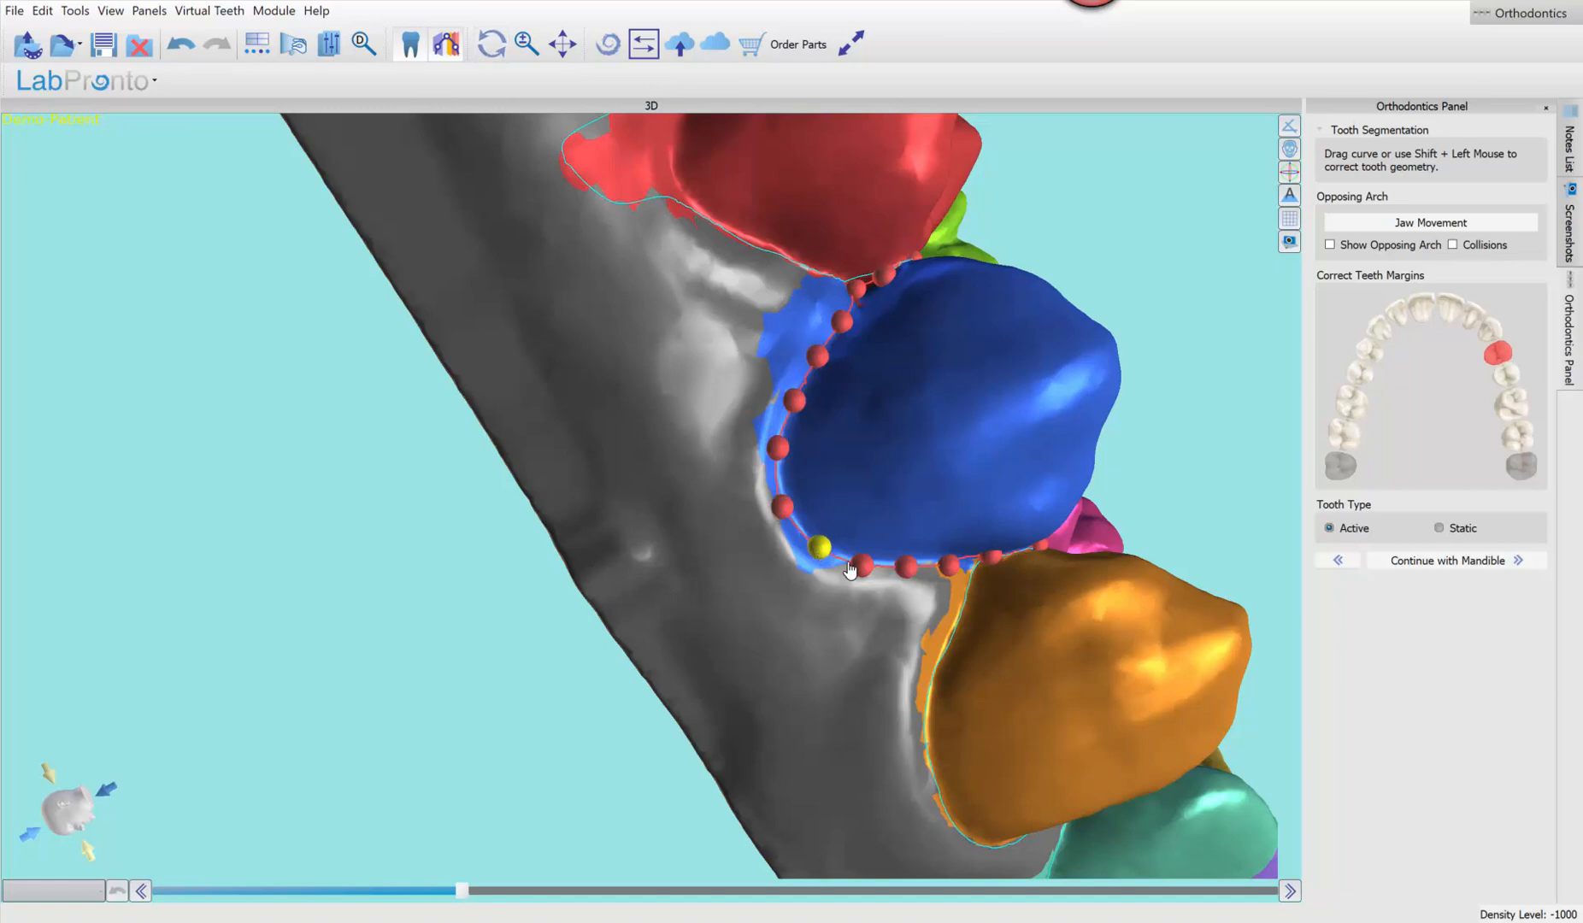
Redraw the upper left second premolar's buccal margin to cut off the gum flap, and shift its points slightly outward to the gumline
right_click_drag(855, 571, 939, 592)
left_click(908, 476)
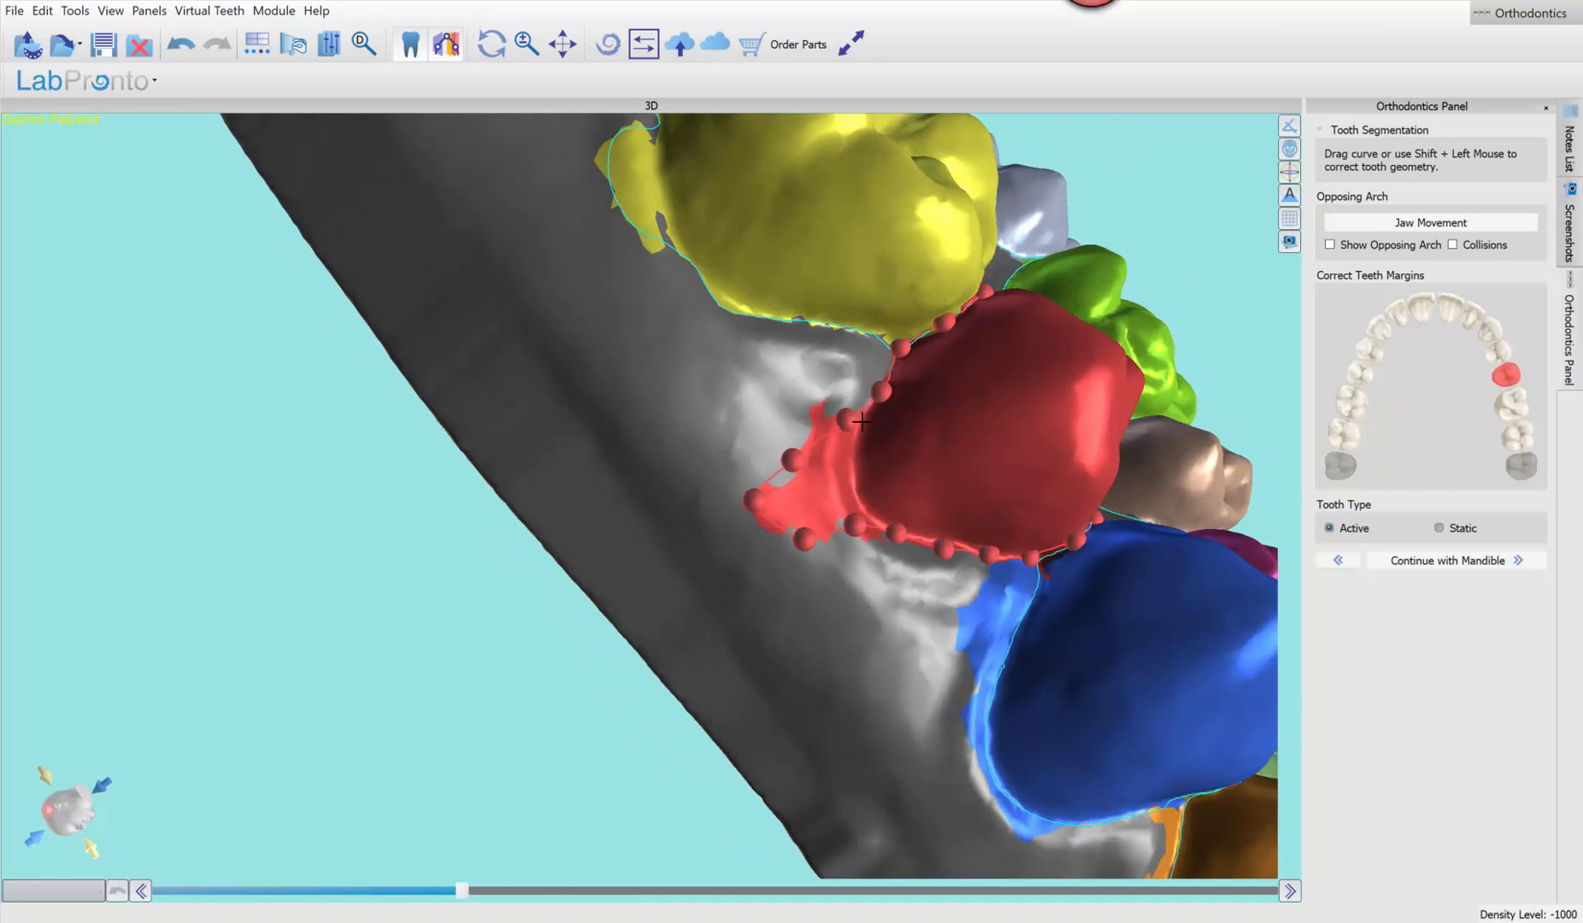
left_click_drag(886, 532, 891, 533, "shift")
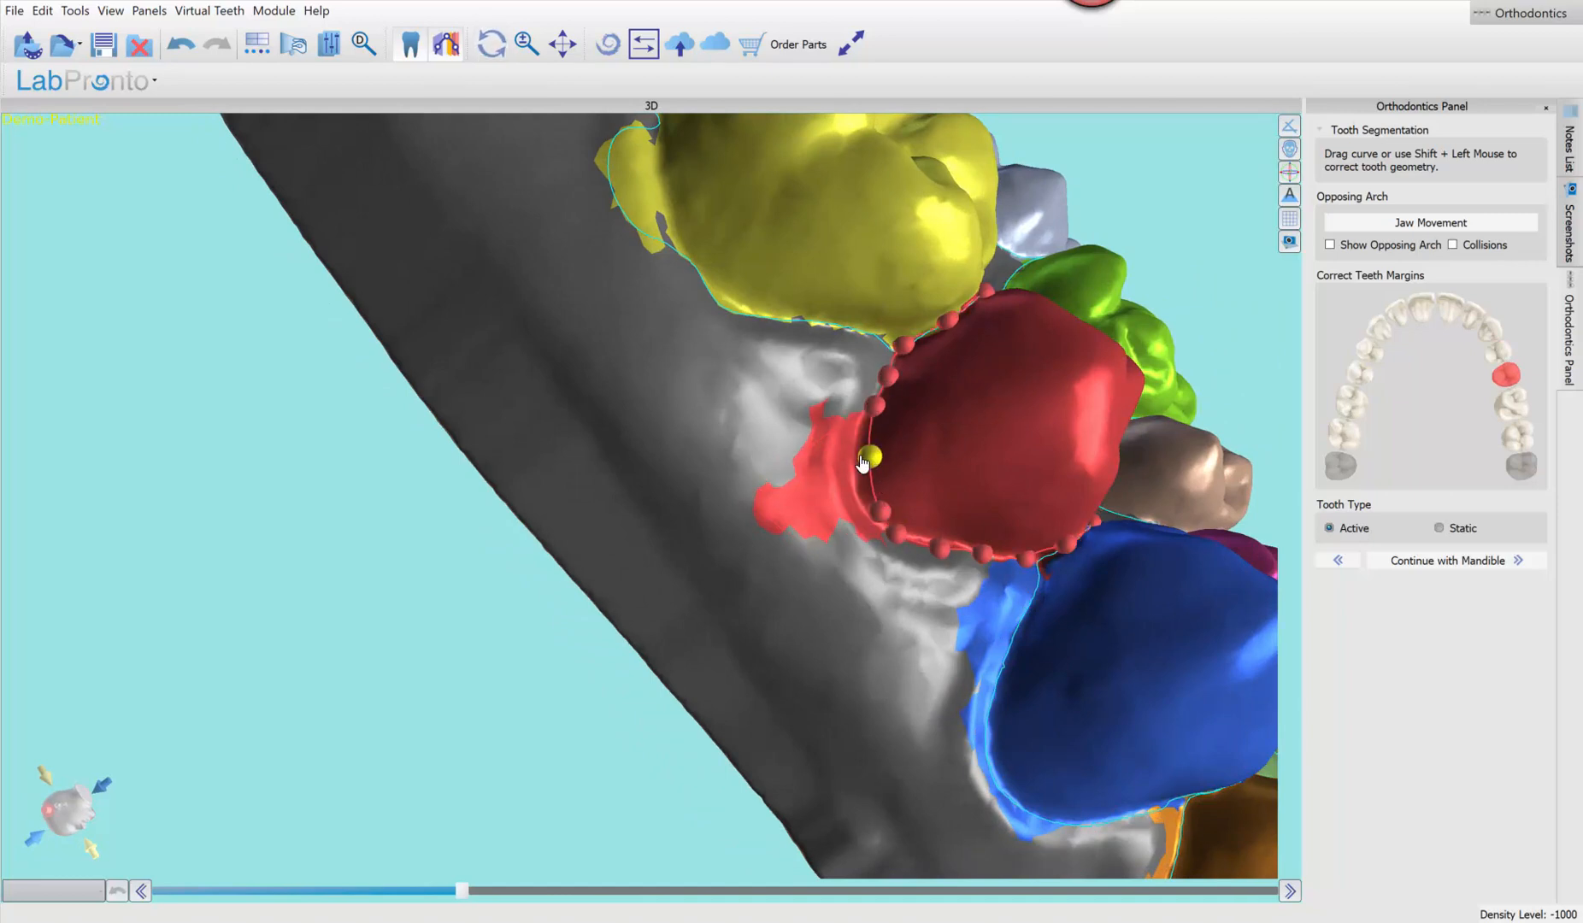
left_click_drag(870, 457, 854, 456)
left_click_drag(882, 515, 866, 514)
left_click_drag(875, 409, 870, 407)
Redraw the upper left first molar's buccal margin along the crown to exclude the gum flaps beside the second molar
right_click_drag(764, 374, 894, 452)
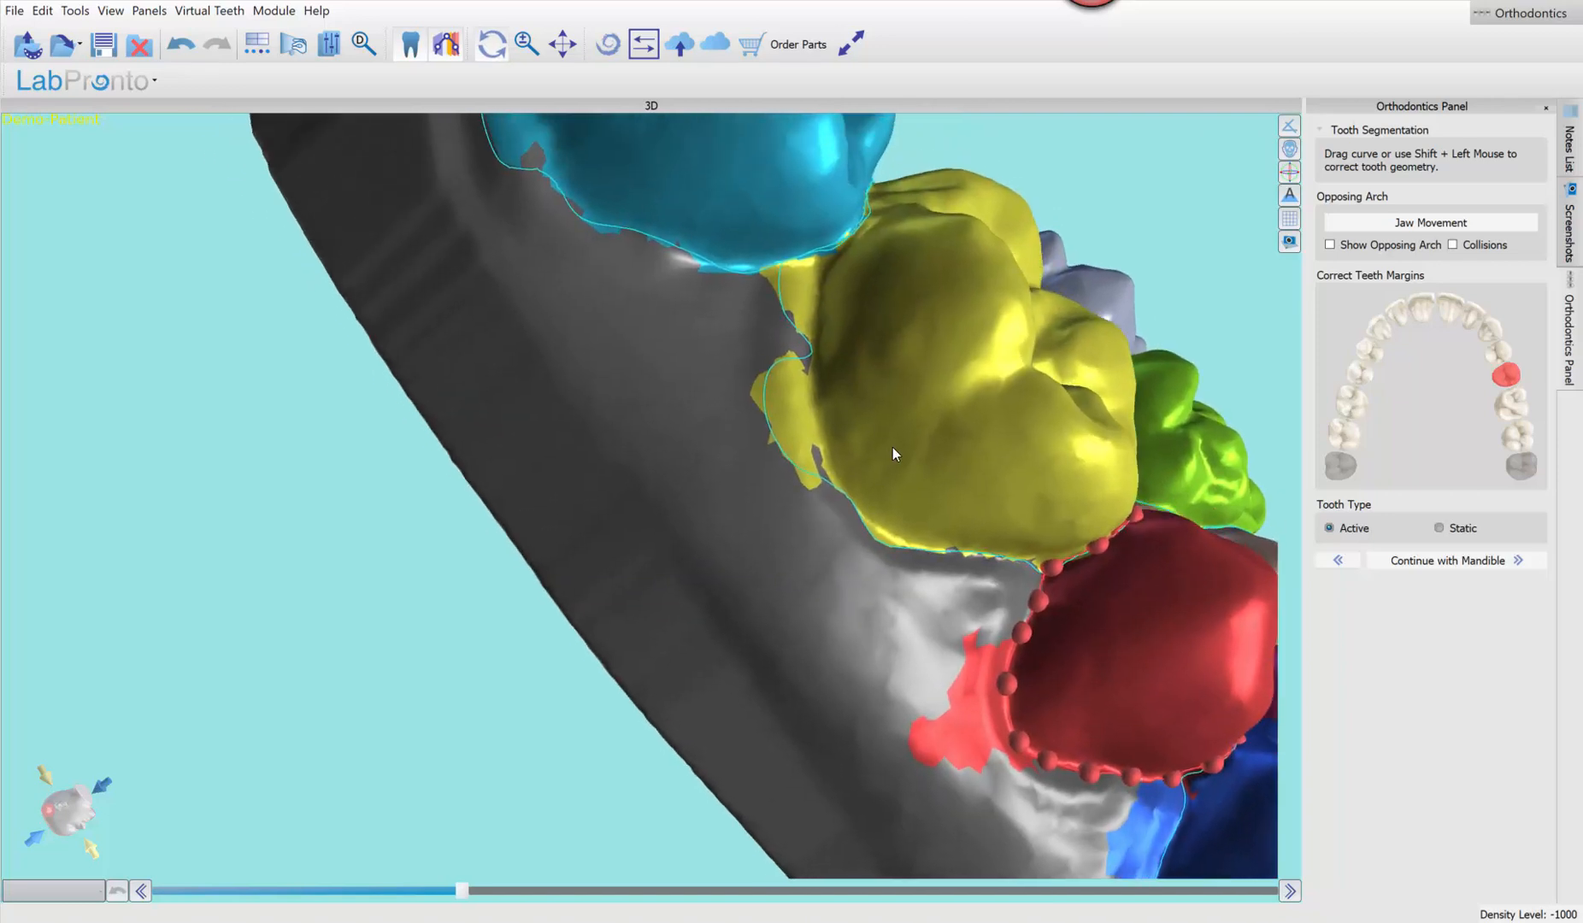
left_click(894, 452)
mouse_move(887, 523)
left_mouse_down("shift")
mouse_move(840, 476)
mouse_move(811, 352)
mouse_move(822, 242)
mouse_move(819, 274)
left_mouse_up("shift")
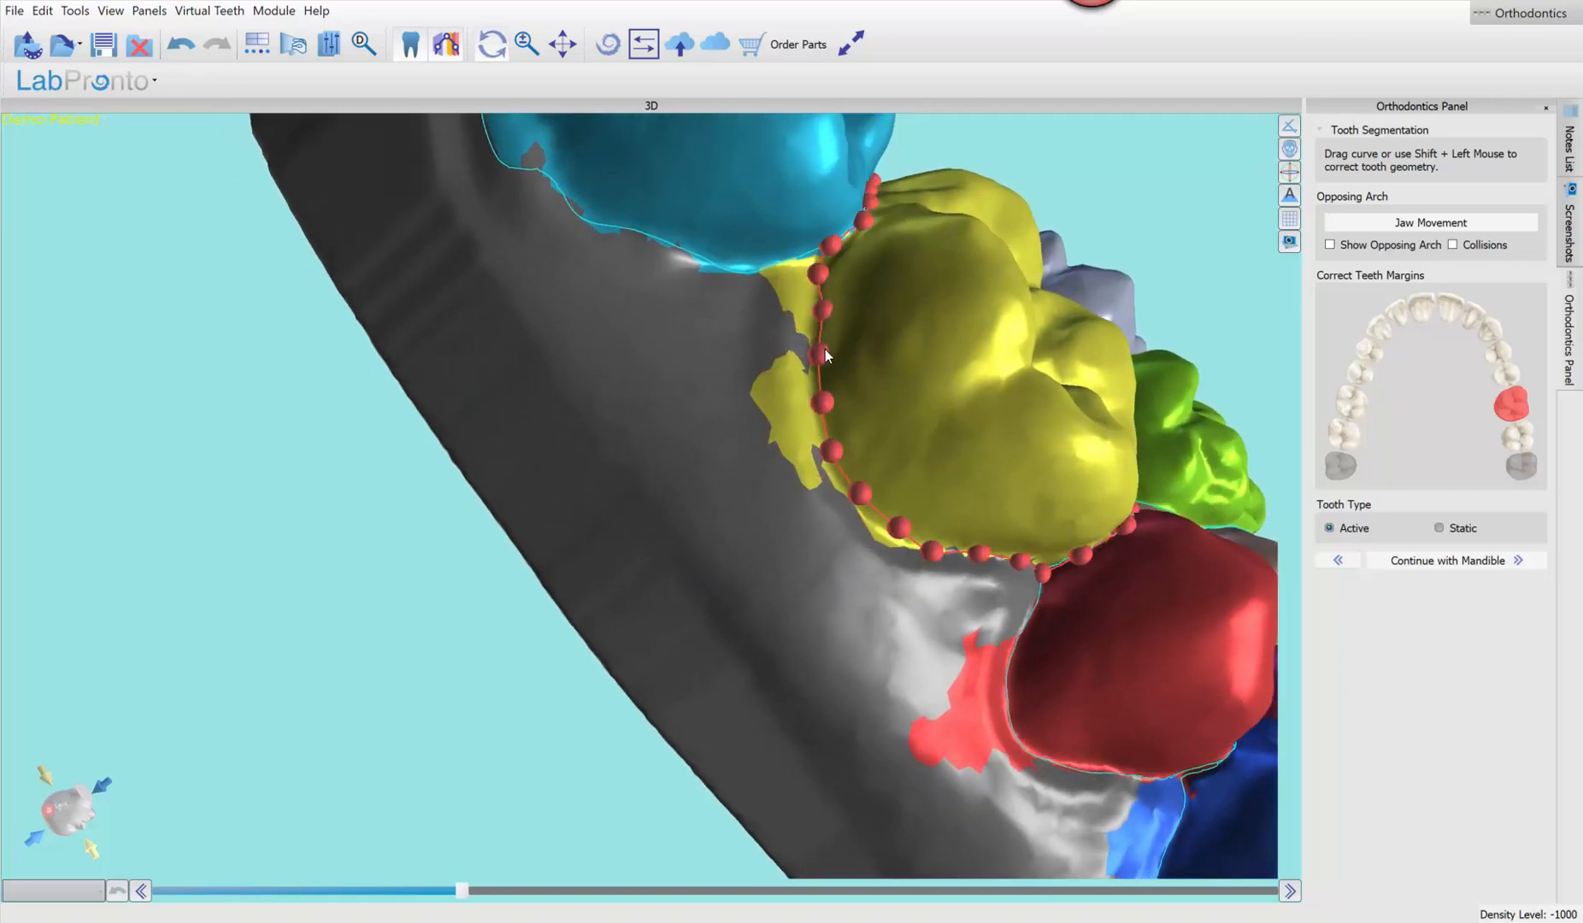
right_click_drag(846, 571, 1061, 567)
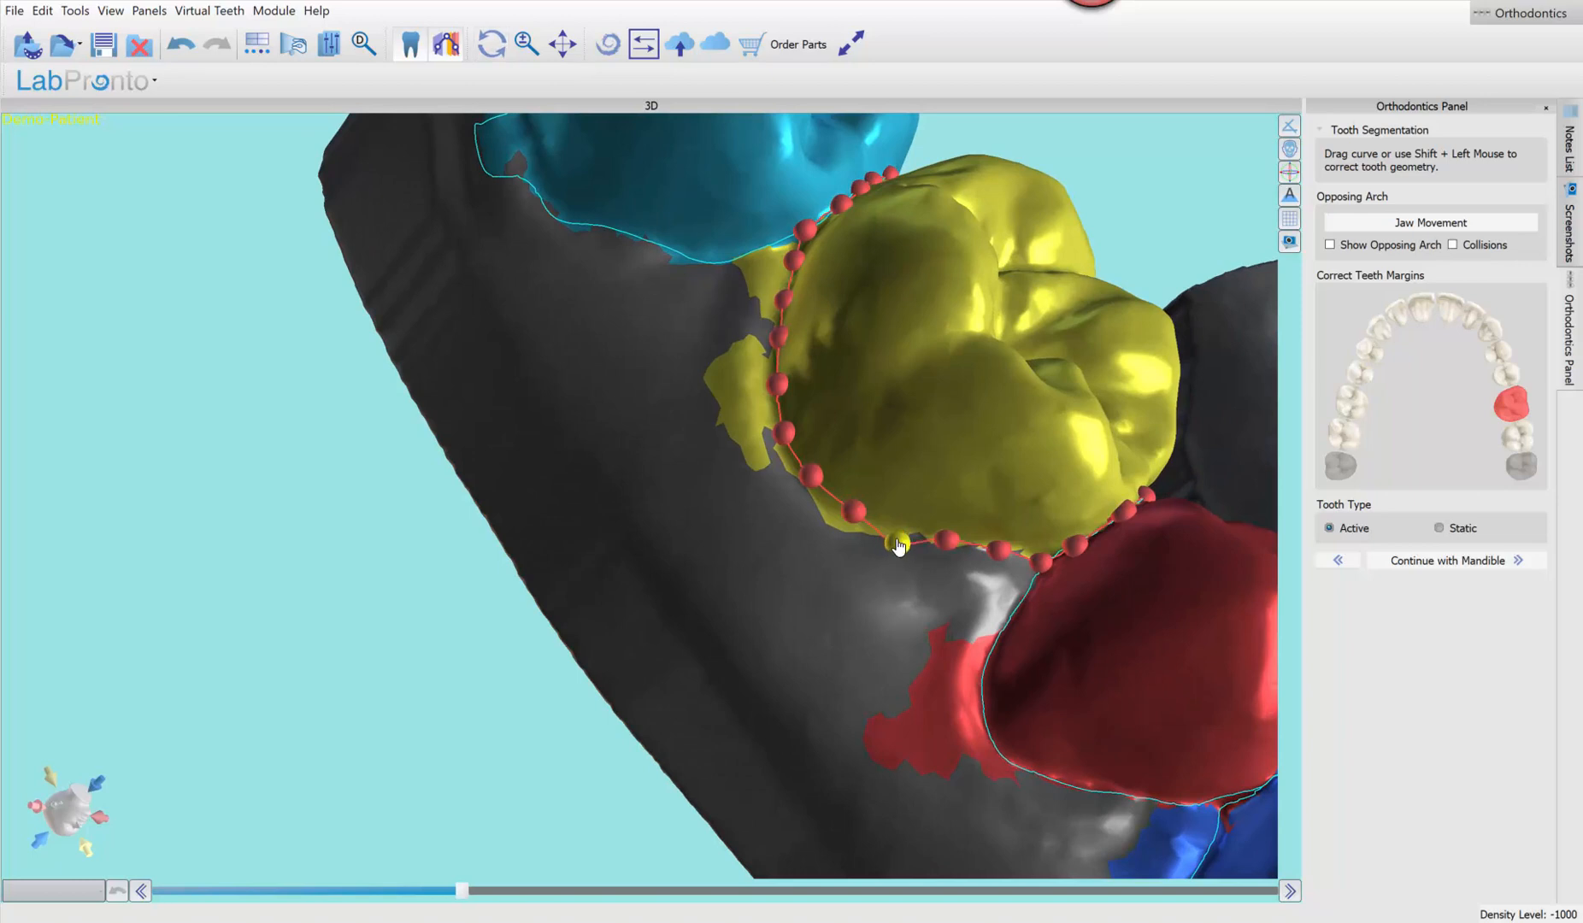
Adjust the upper left second molar's buccal margin along the crown's gumline
right_click_drag(735, 526, 859, 530)
left_click(857, 524)
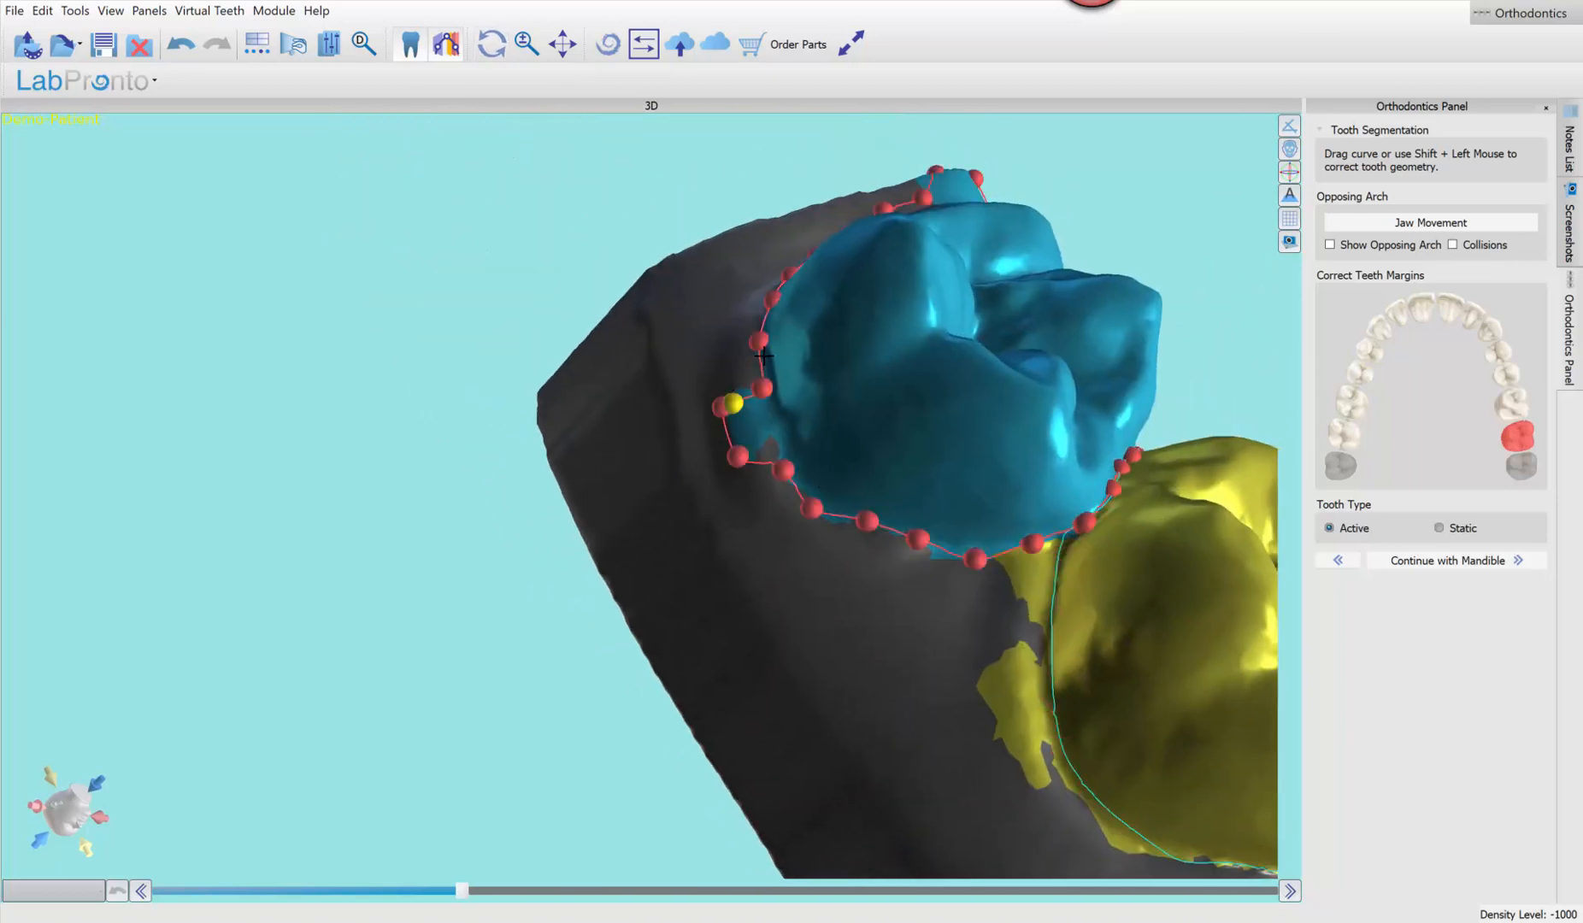
left_click_drag(817, 496, 826, 499)
right_click_drag(1214, 326, 885, 386)
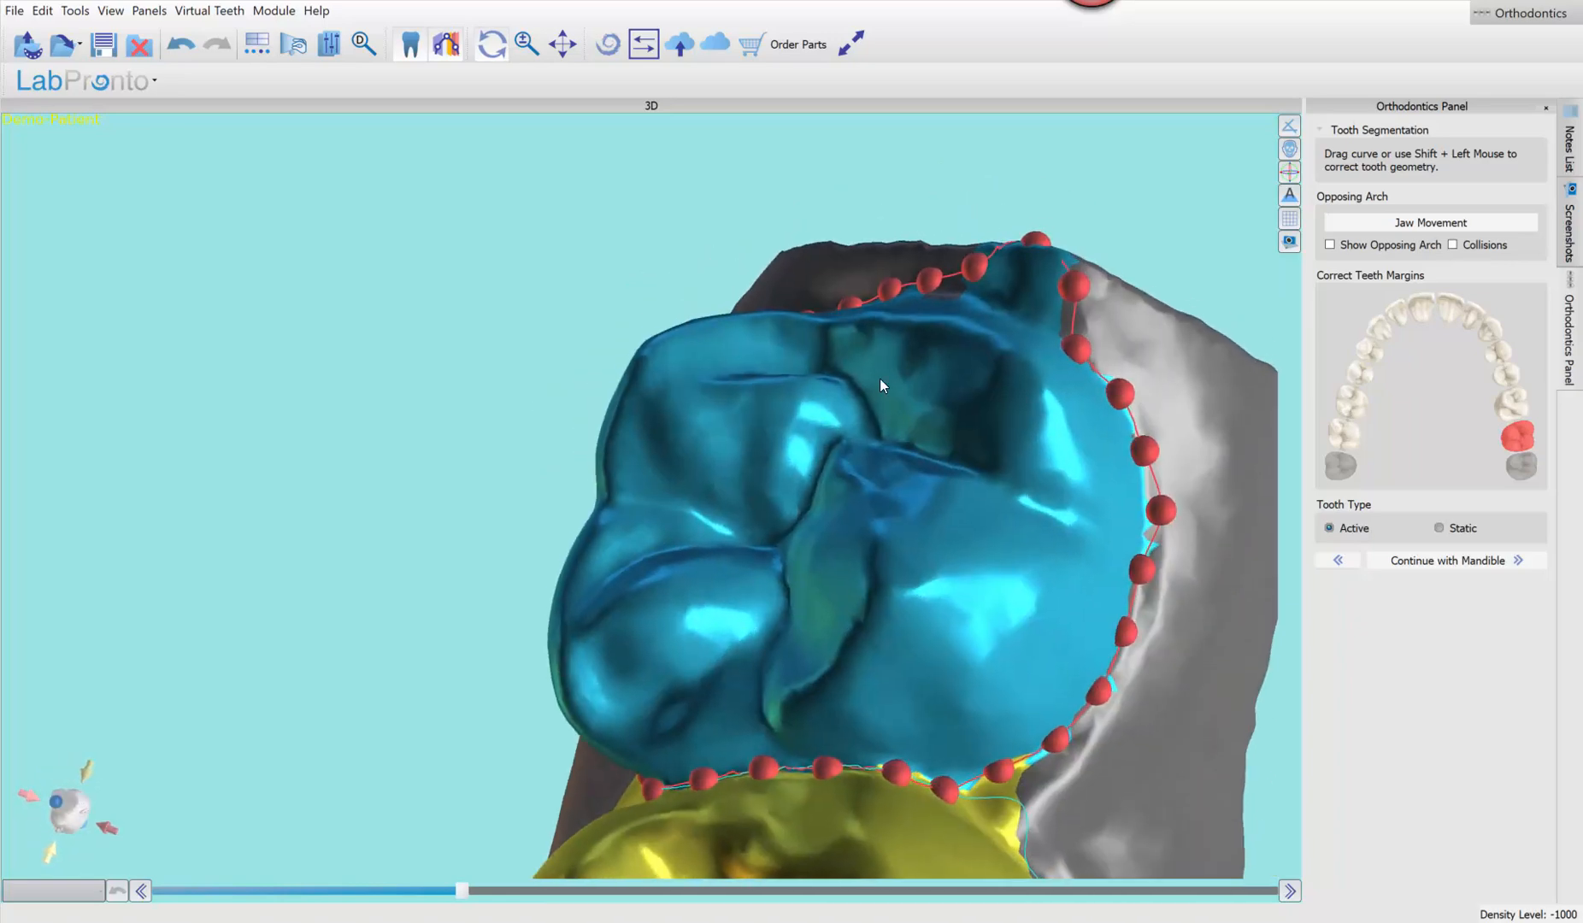
Redraw the upper left first molar's palatal margin to exclude the gum flap and the excess beside the second molar
right_click_drag(1141, 585, 790, 407)
left_click(788, 409)
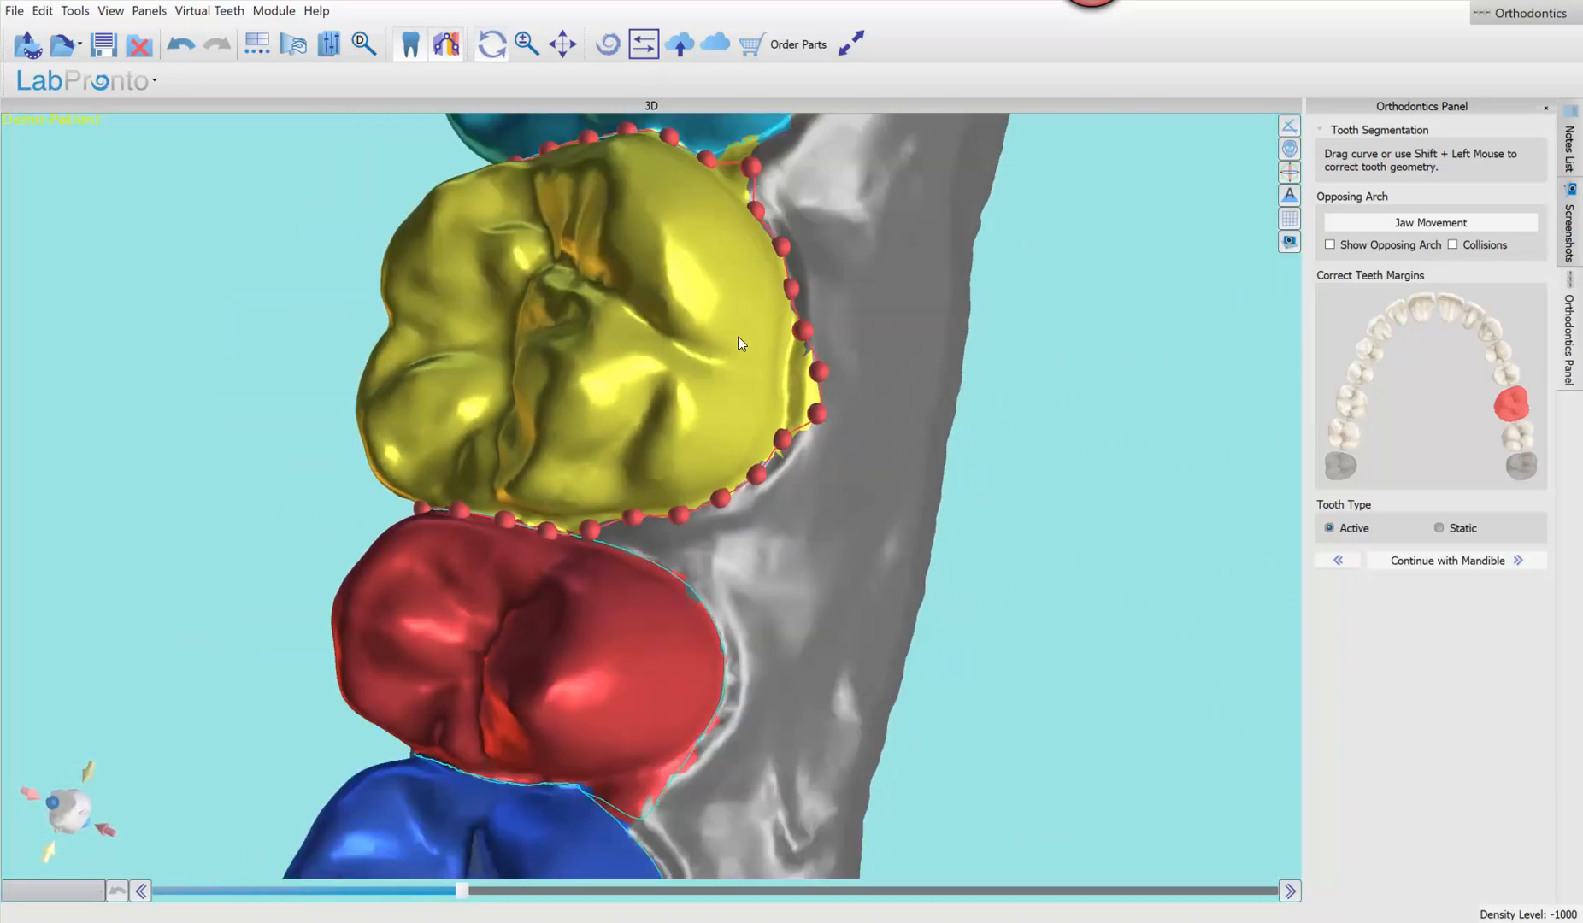
left_click_drag(787, 433, 791, 400)
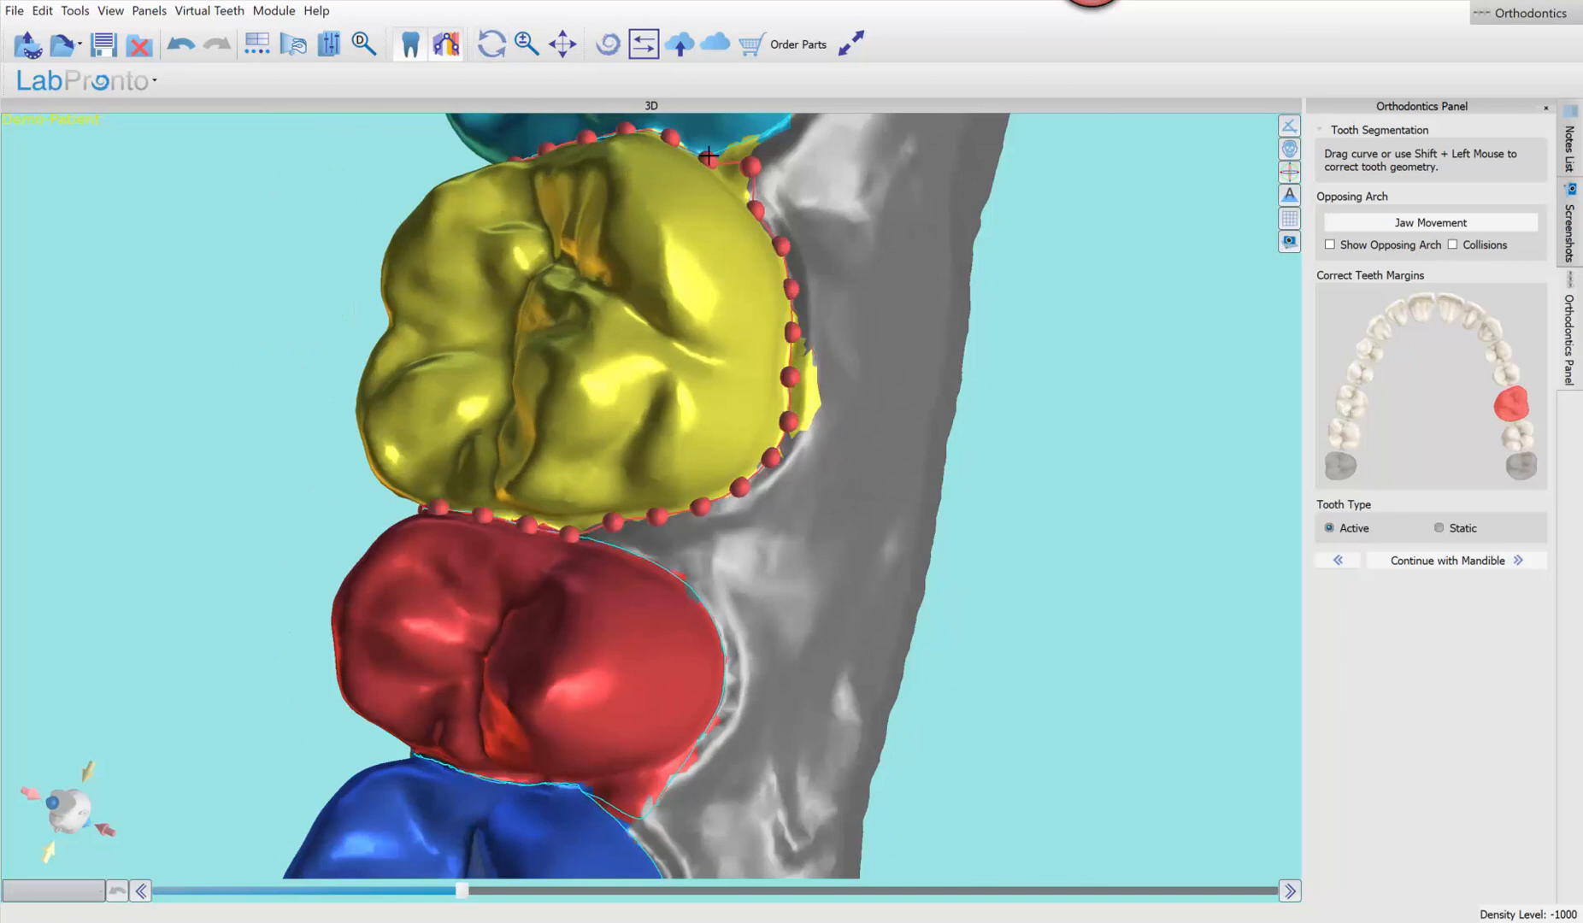
left_click_drag(759, 225, 746, 212)
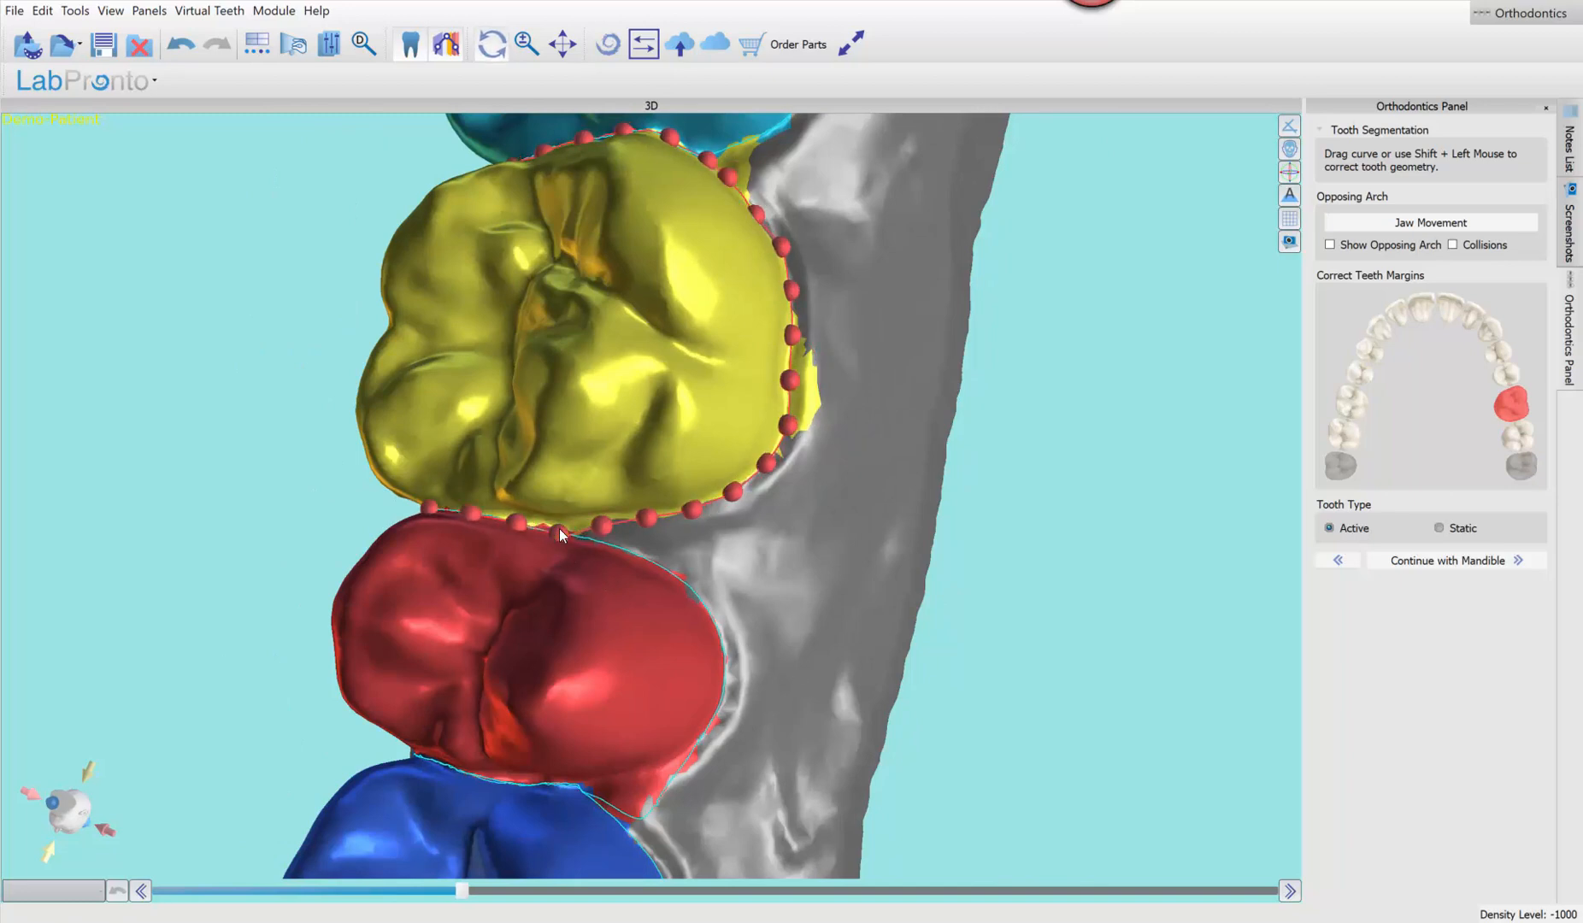
left_click_drag(560, 528, 562, 523)
Redraw the palatal margins of the upper left second premolar and canine to exclude the gum flaps beside the crowns
middle_click_drag(749, 803, 780, 445)
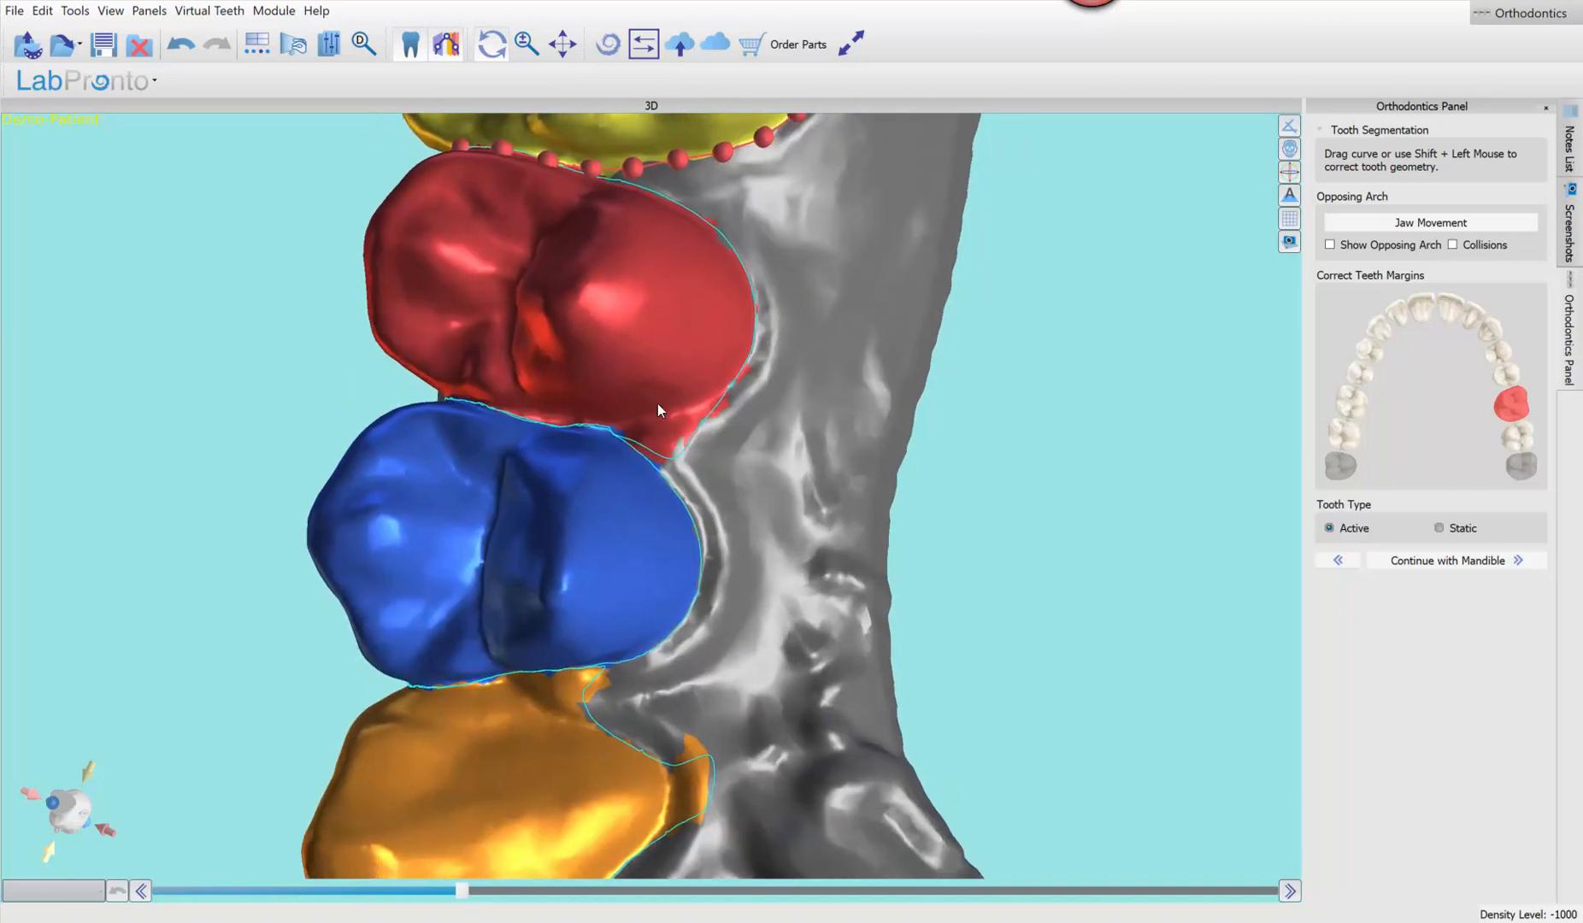
left_click(656, 403)
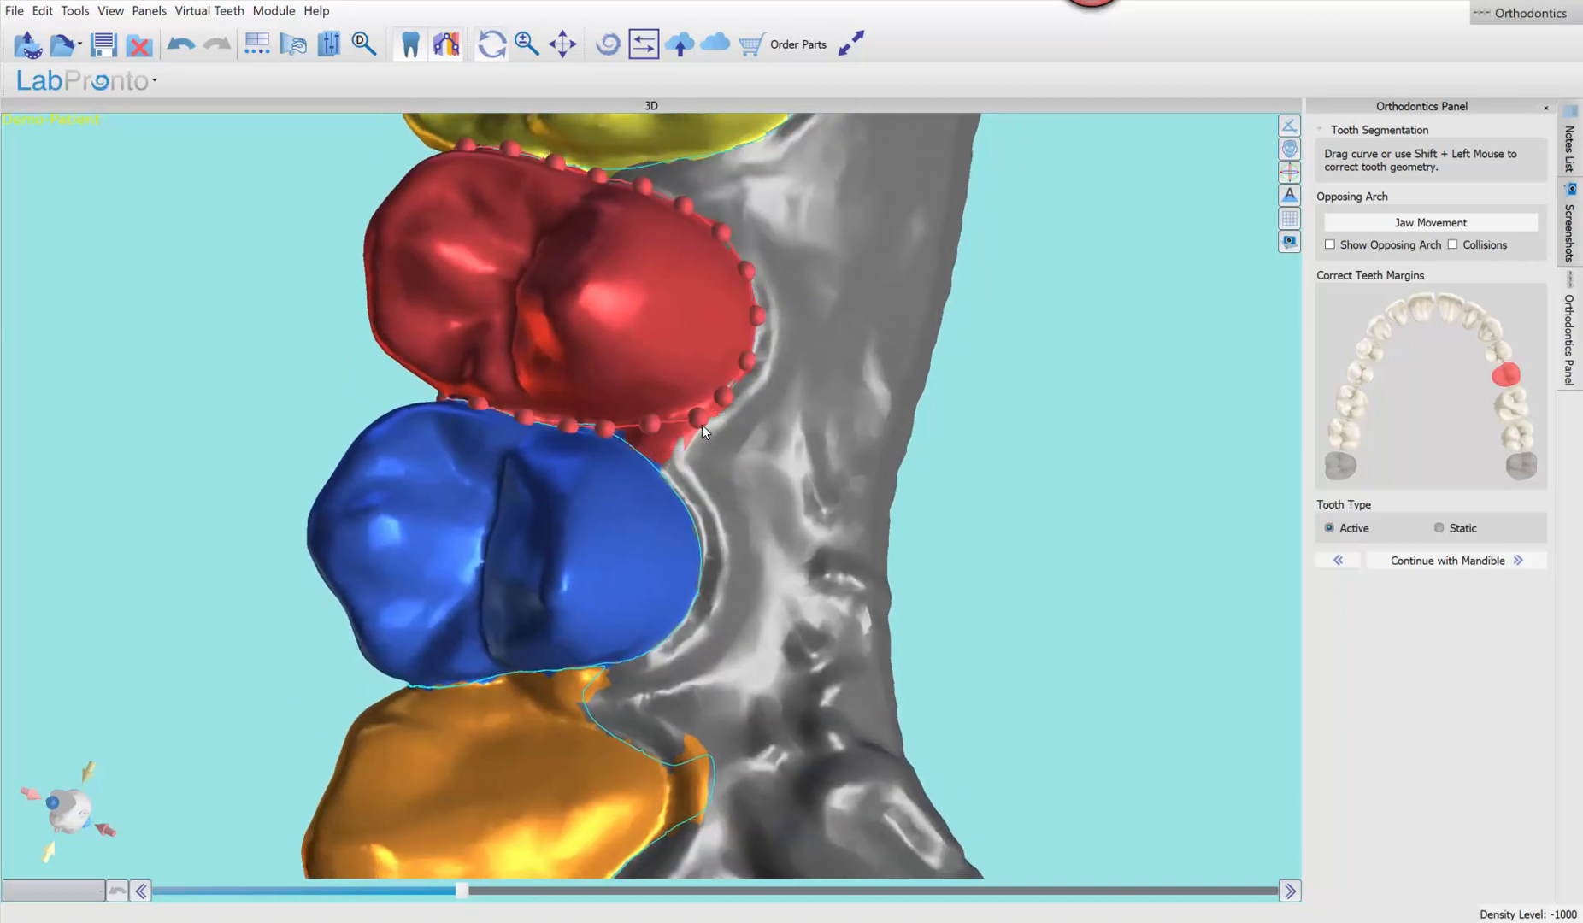
middle_click_drag(807, 704, 800, 586)
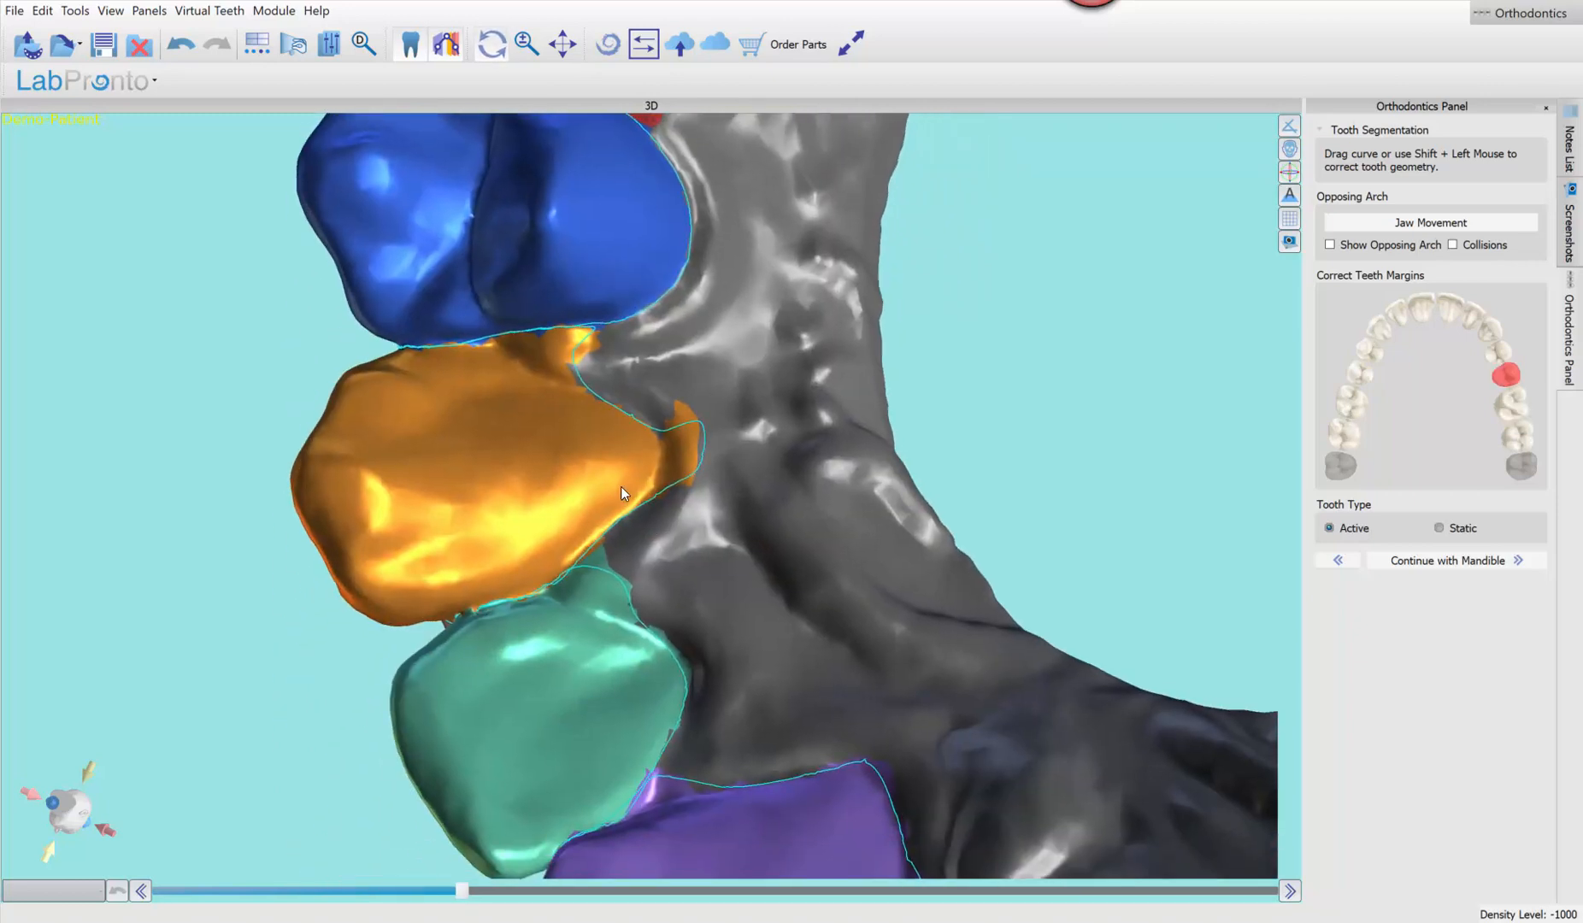
left_click(620, 487)
mouse_move(539, 364)
left_mouse_down()
mouse_move(554, 400)
mouse_move(494, 355)
left_mouse_up()
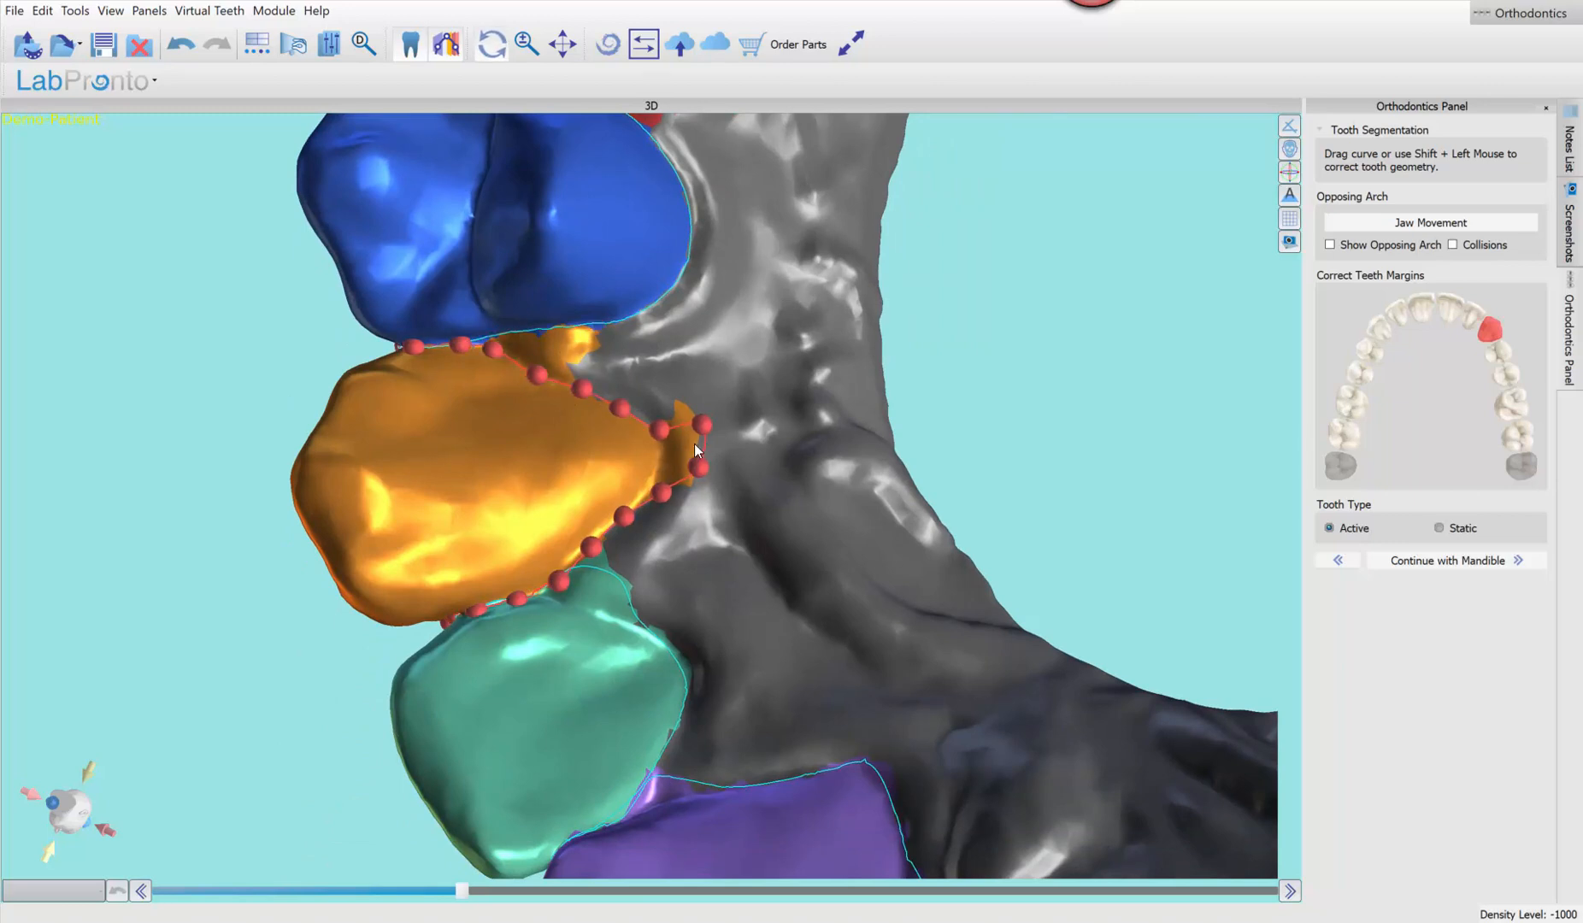
left_click_drag(635, 506, 653, 596)
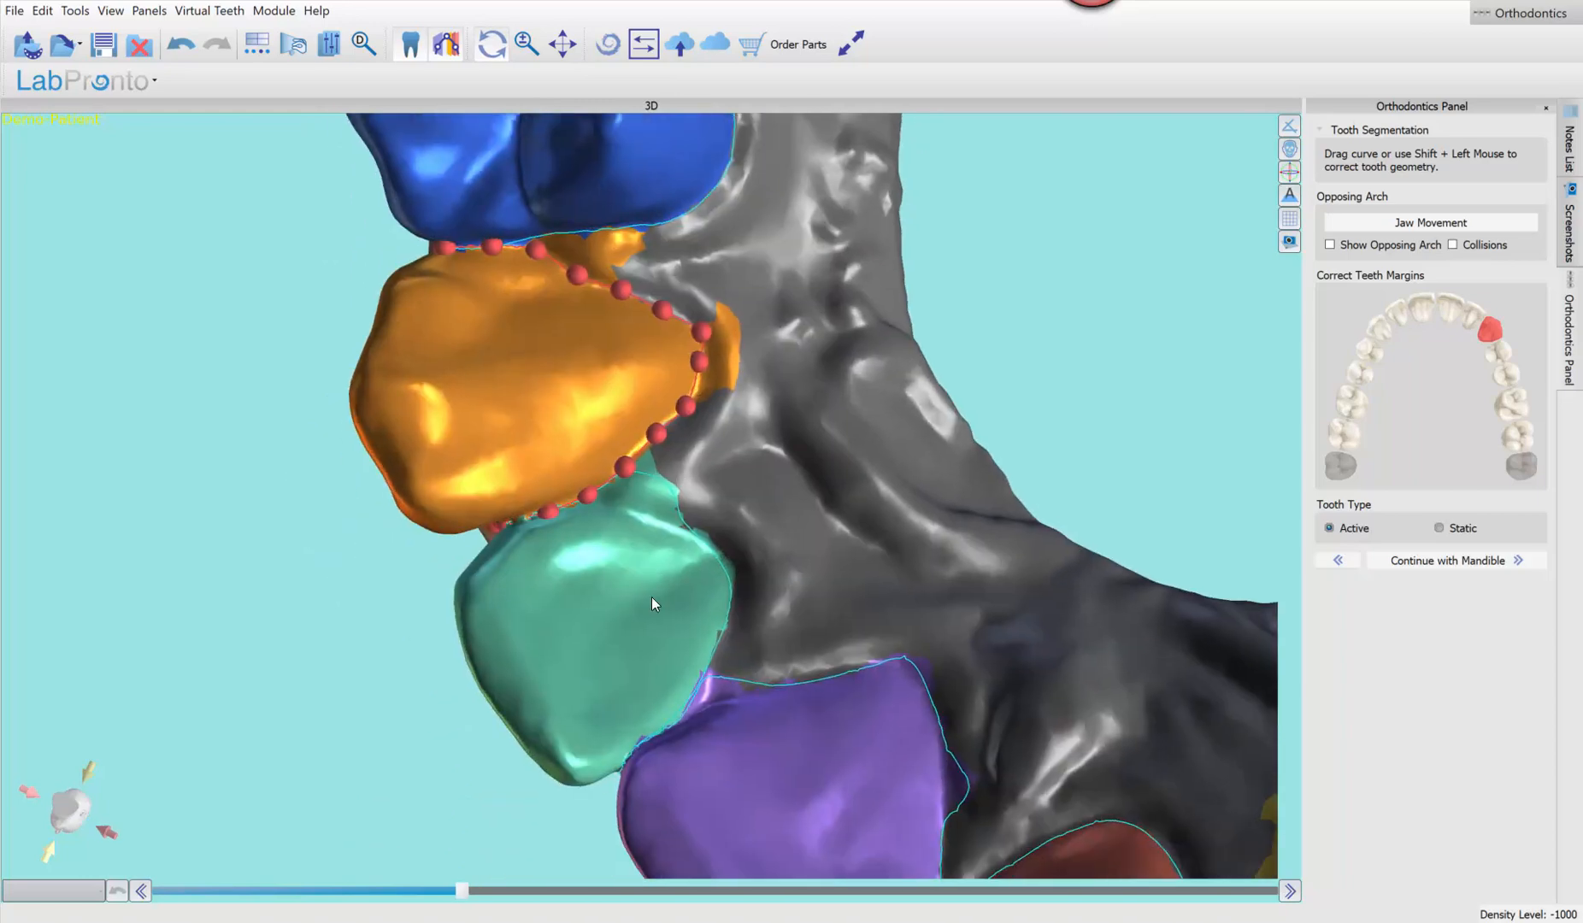
Redraw the palatal margins of the upper left lateral and central incisors to cut off the gum flaps
left_click(607, 511)
mouse_move(590, 497)
left_mouse_down()
mouse_move(684, 518)
mouse_move(730, 459)
mouse_move(690, 407)
mouse_move(689, 361)
mouse_move(444, 423)
left_mouse_up()
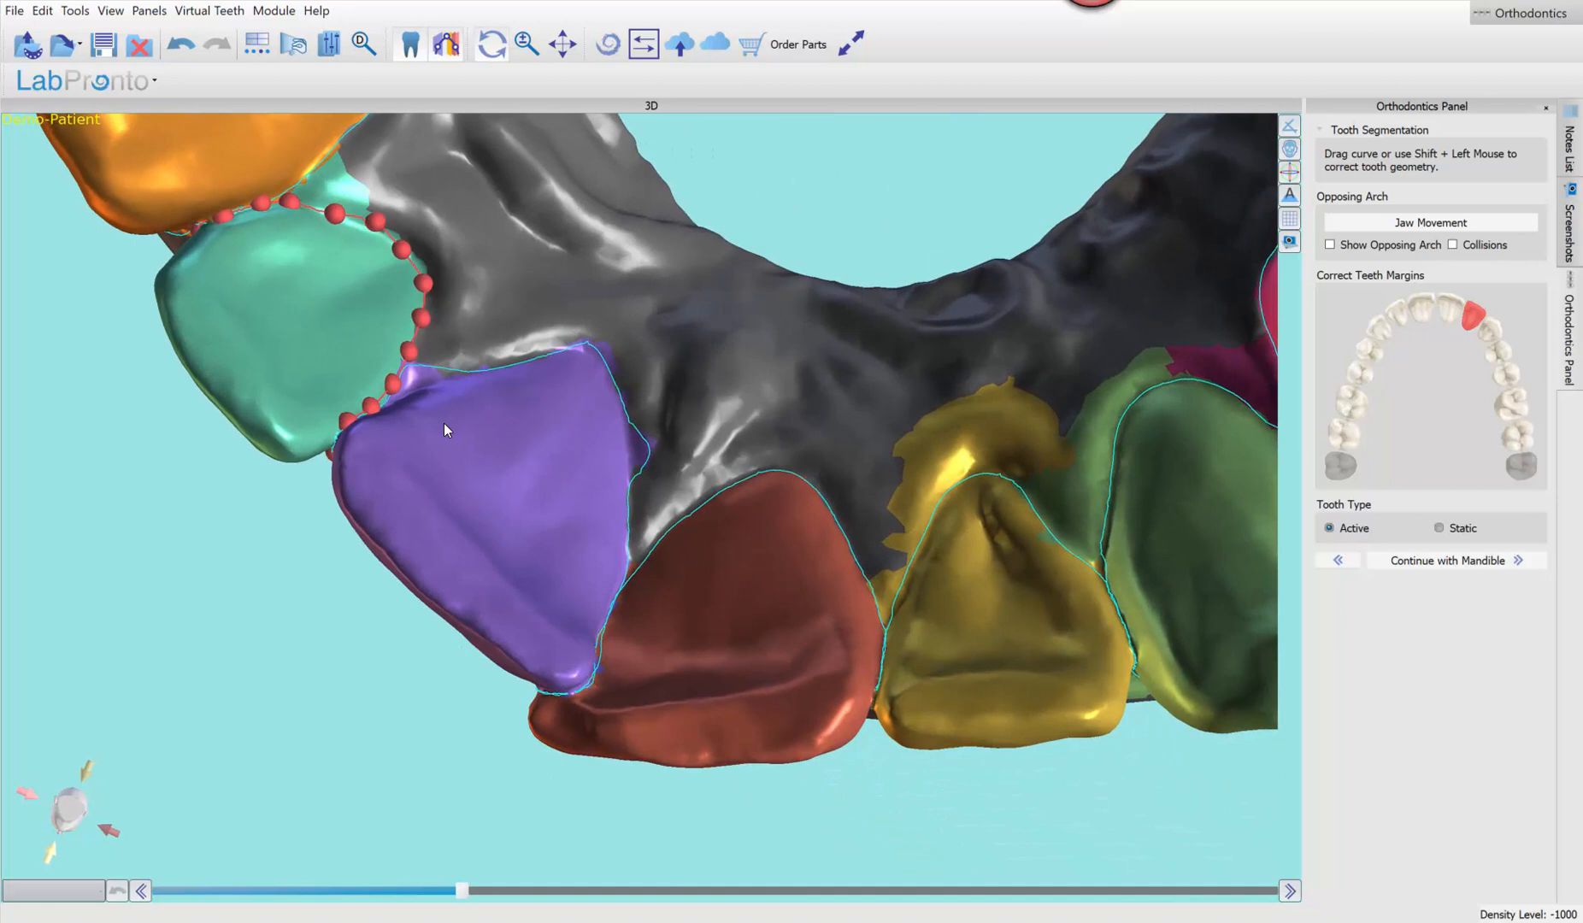
left_click(386, 415)
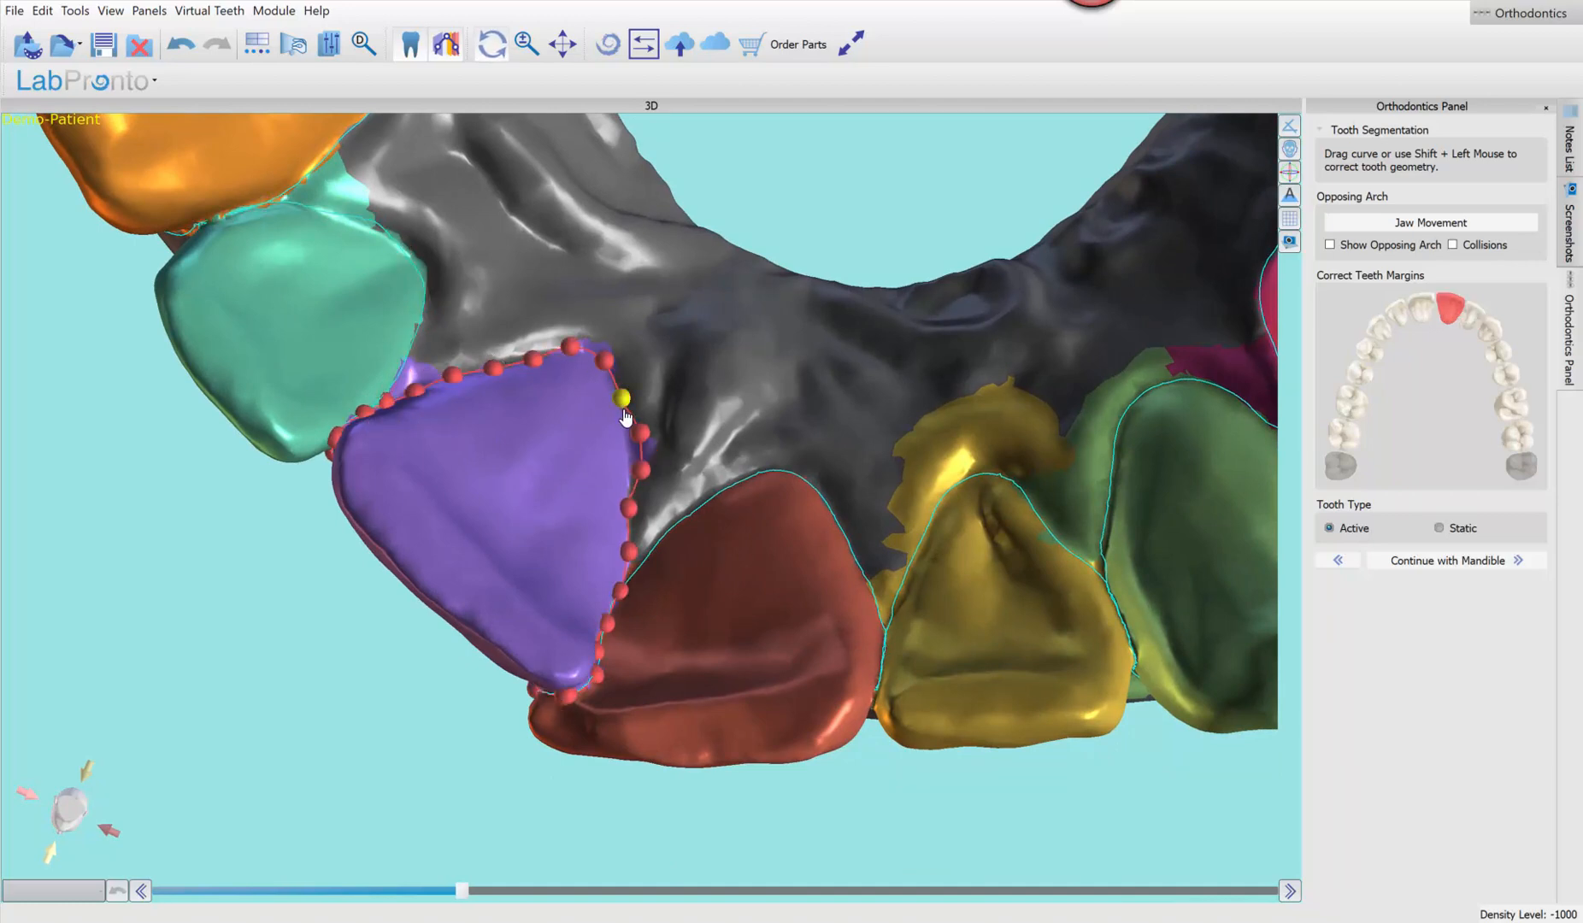
left_click_drag(665, 476, 818, 457)
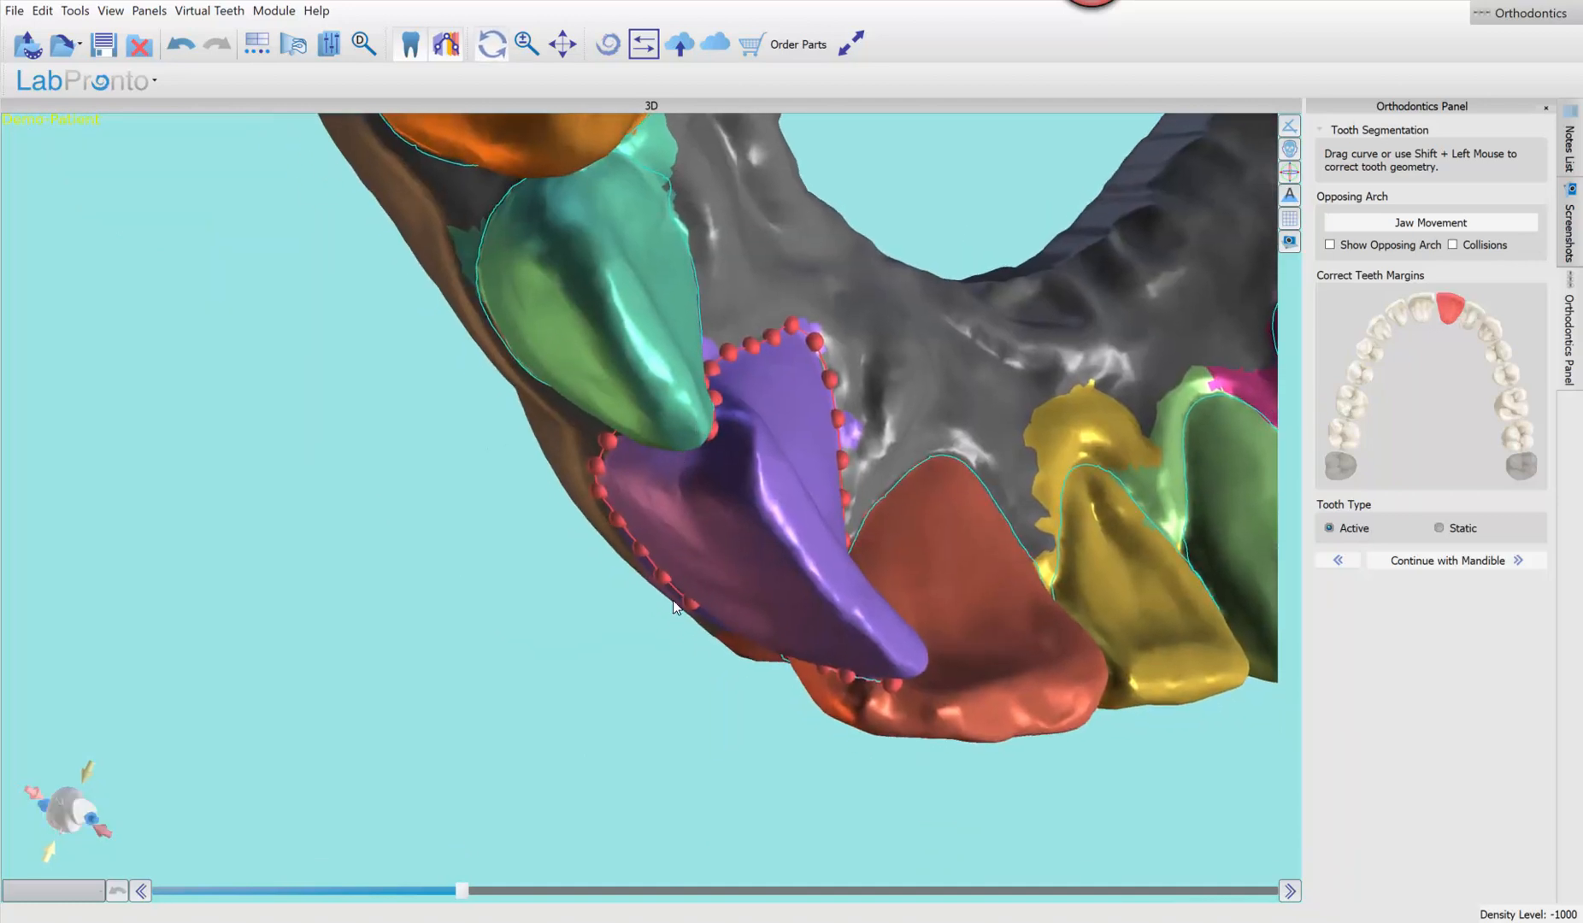
Adjust the margin points of the upper left lateral and central incisors where the two teeth touch
left_click_drag(673, 600, 511, 585)
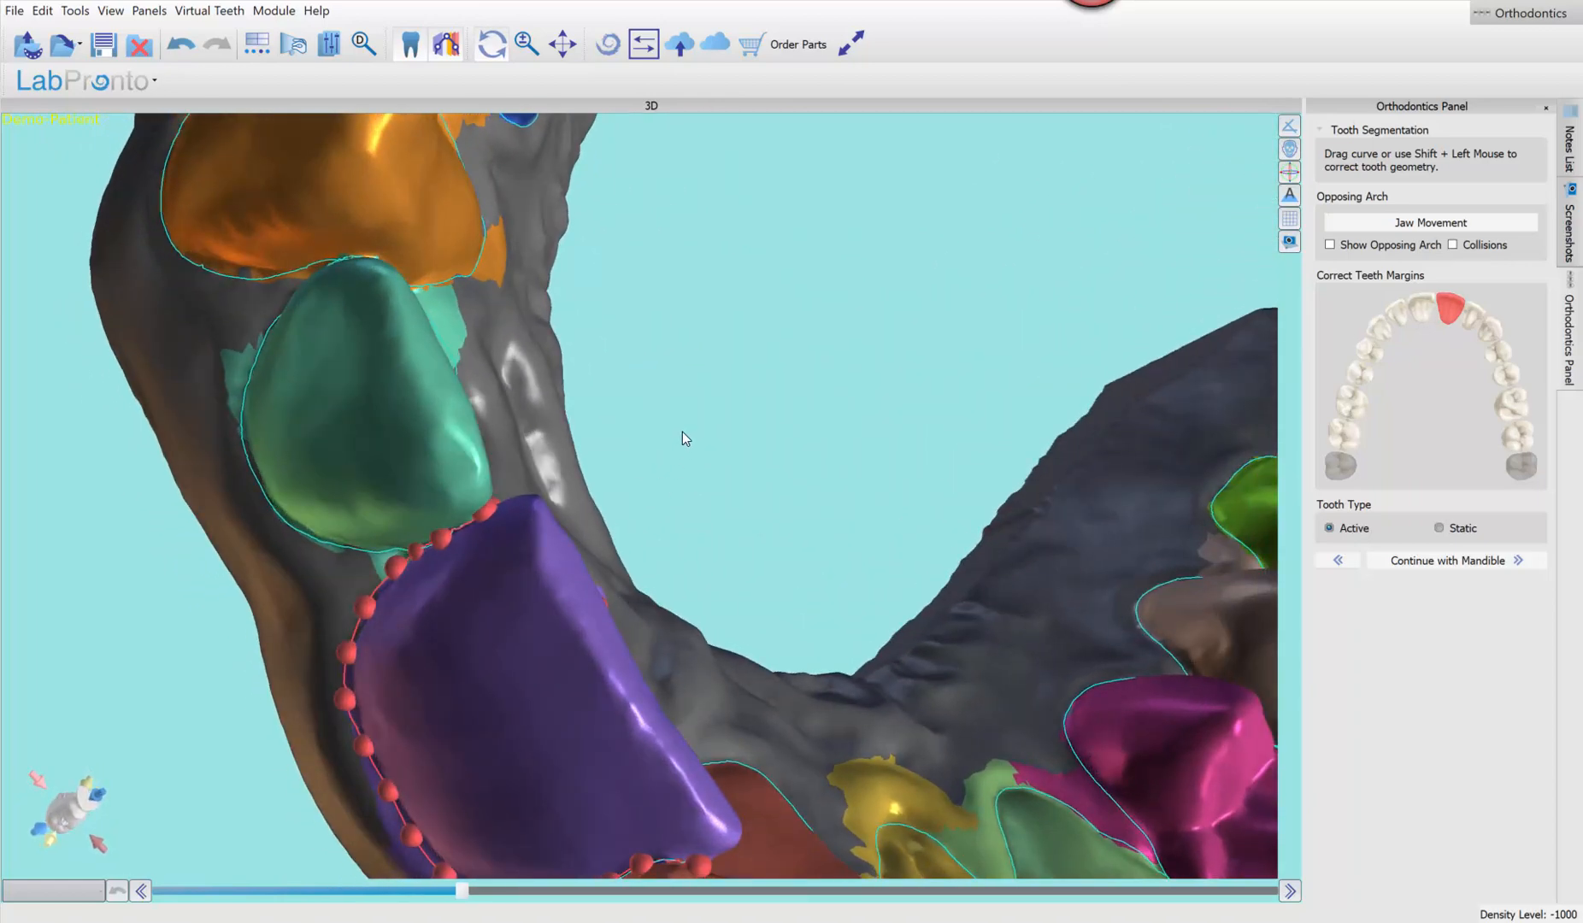
left_click_drag(682, 438, 507, 461)
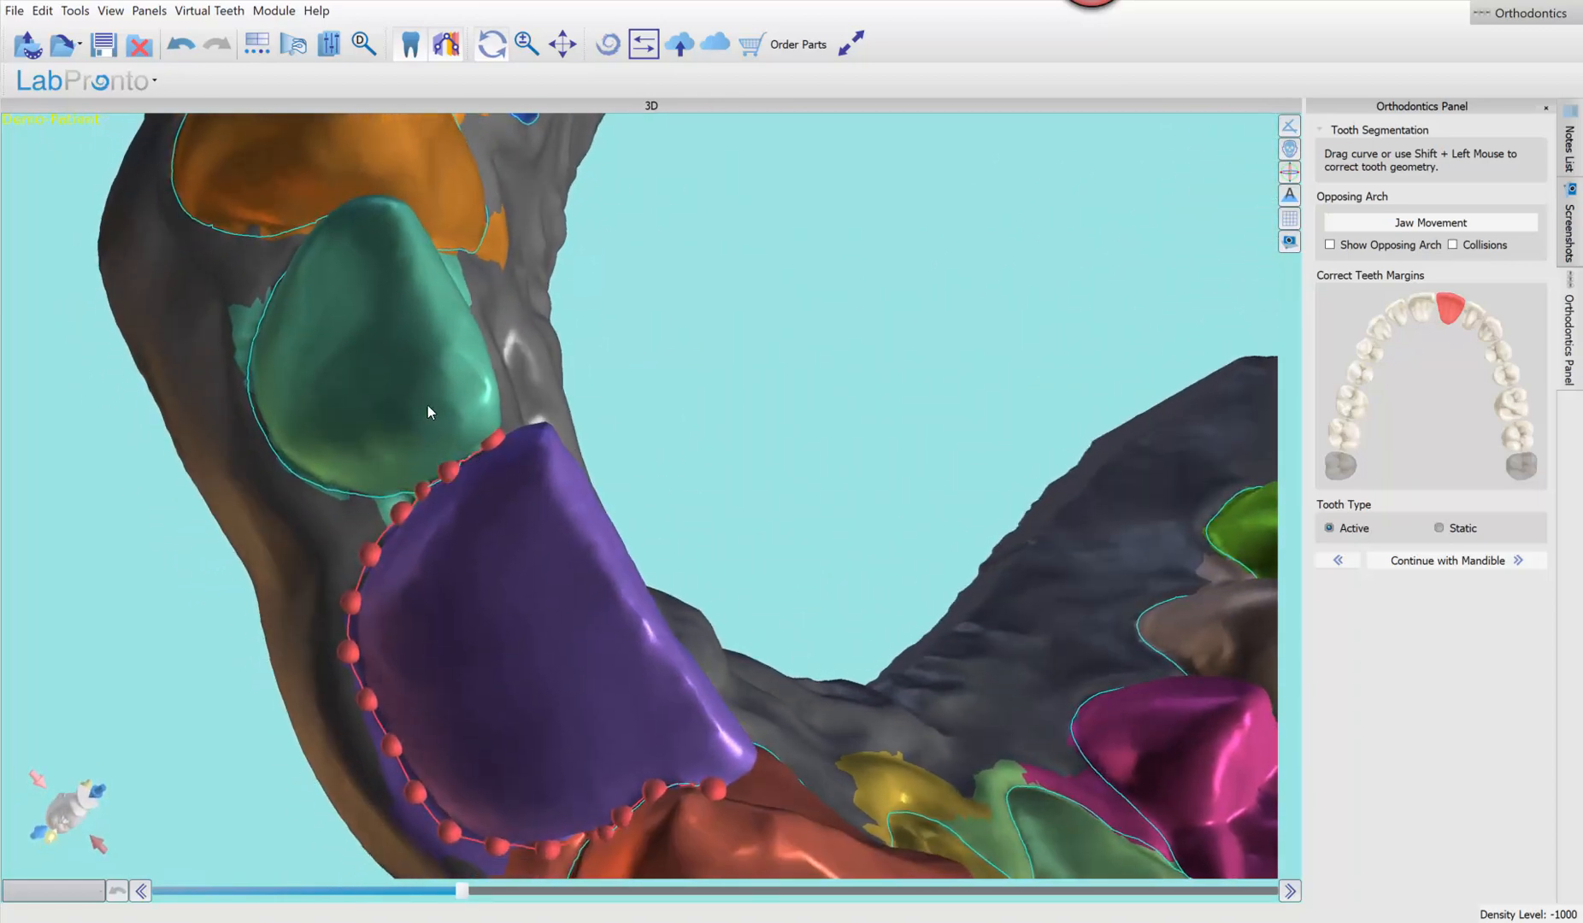
left_click(381, 407)
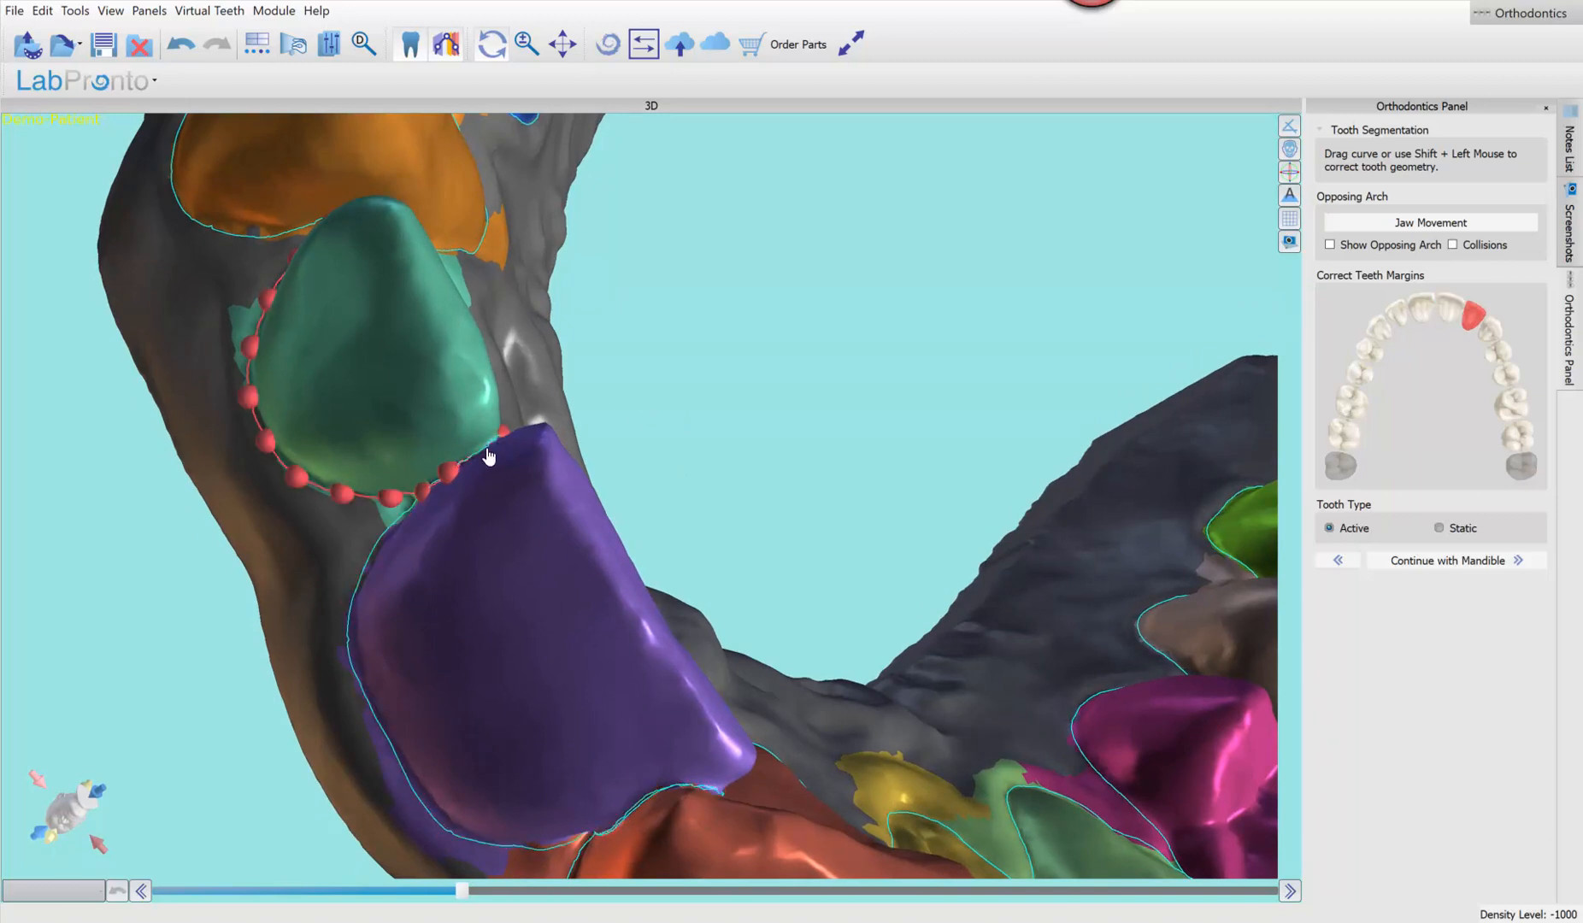
scroll(488, 456, "up", 4)
left_click_drag(268, 451, 328, 394)
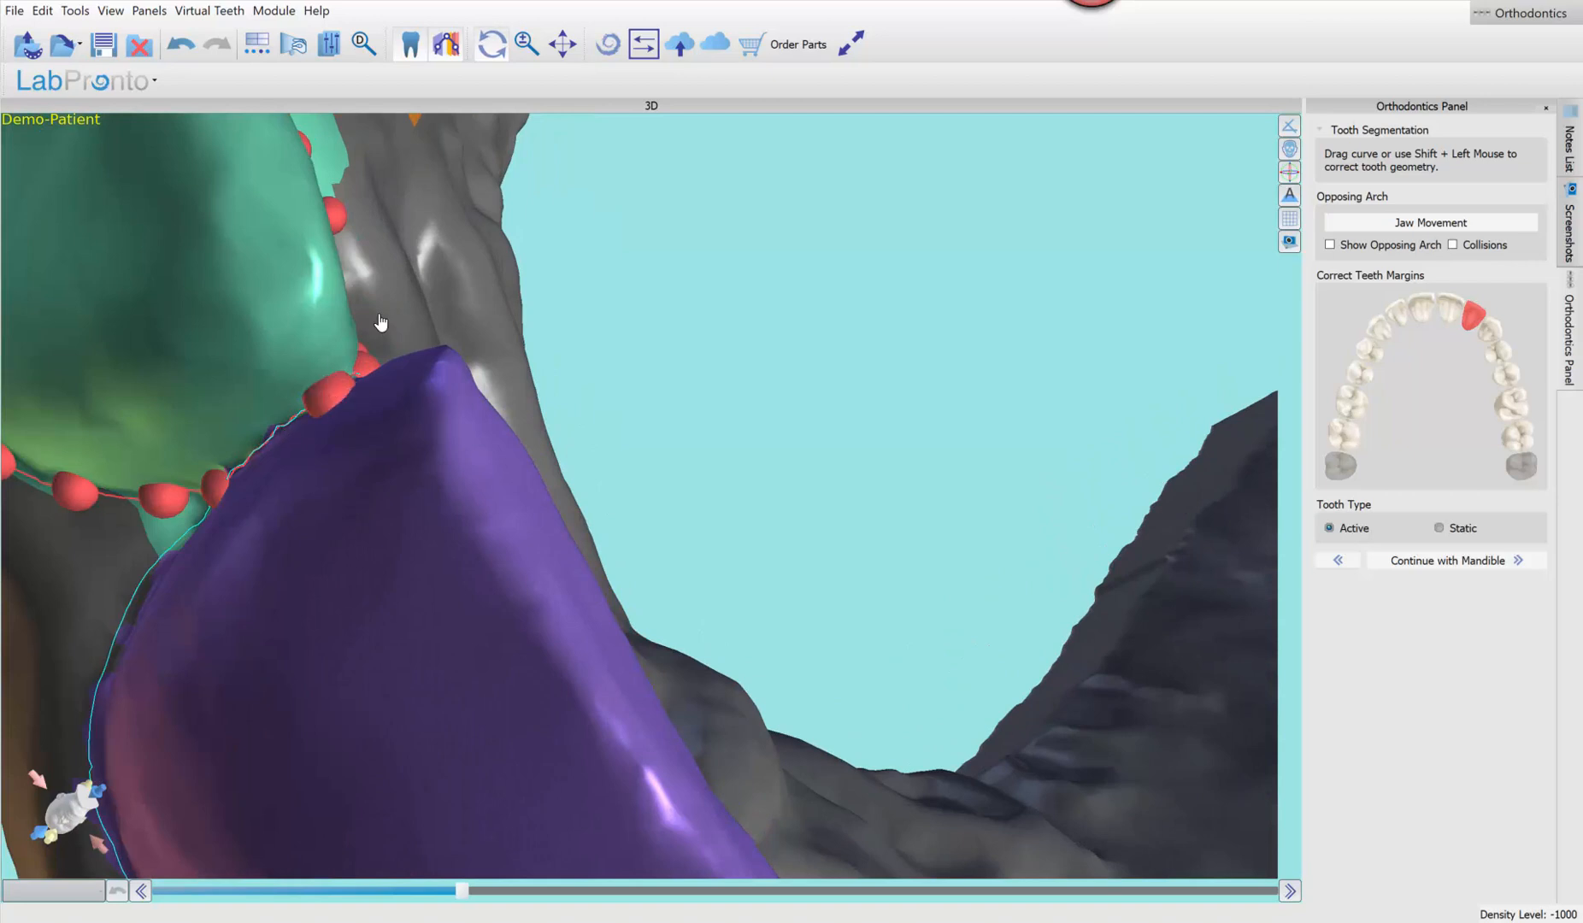
left_click_drag(487, 299, 574, 399)
left_click_drag(287, 490, 330, 578)
left_click(495, 549)
left_click_drag(500, 580, 524, 579)
left_click_drag(391, 603, 413, 600)
Inspect the upper left first premolar's margin where it meets the canine, from the buccal and palatal sides
scroll(755, 560, "down", 3)
left_click_drag(824, 384, 813, 564)
left_click(477, 321)
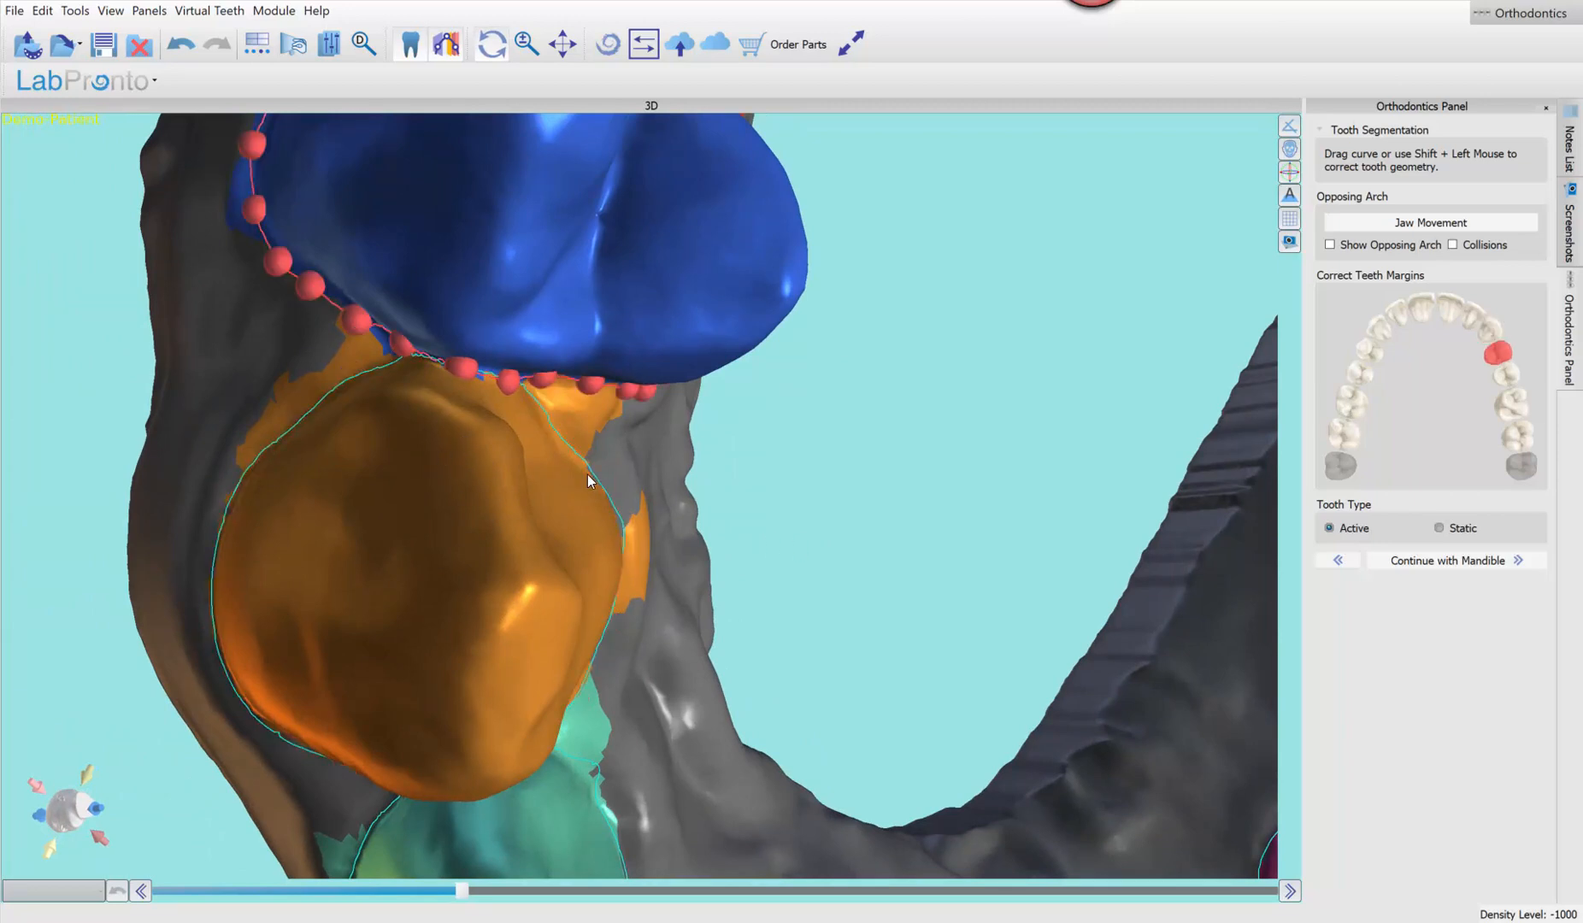
scroll(650, 567, "down", 2)
left_click_drag(714, 513, 431, 409)
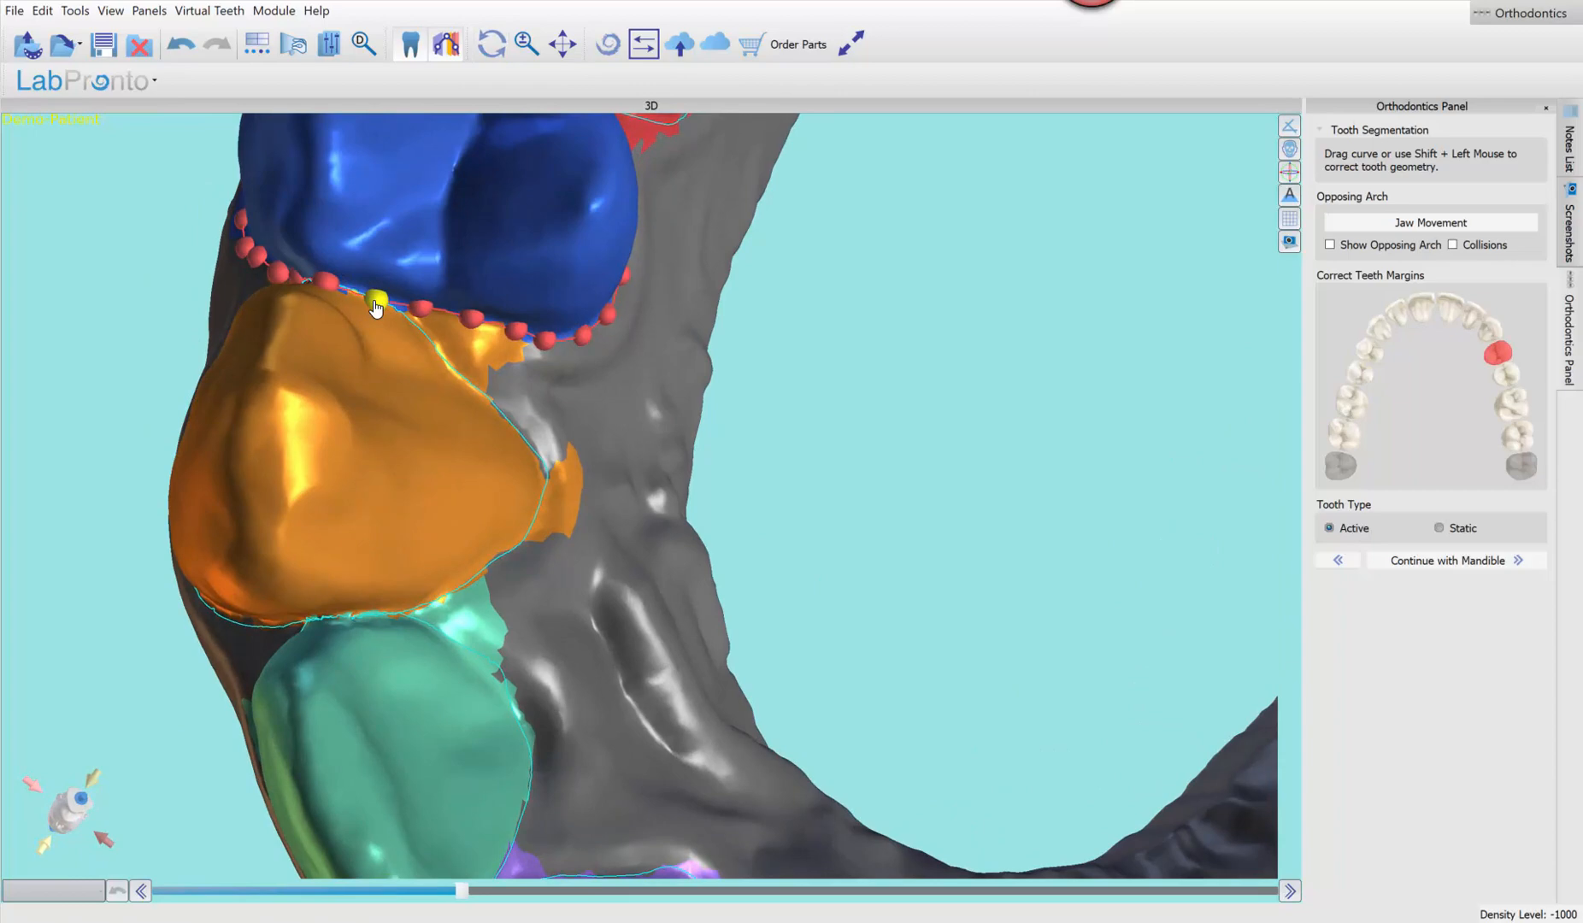
left_click_drag(661, 675, 669, 377)
Adjust the margins of the upper left and right central incisors at their contact with each other
left_click(345, 557)
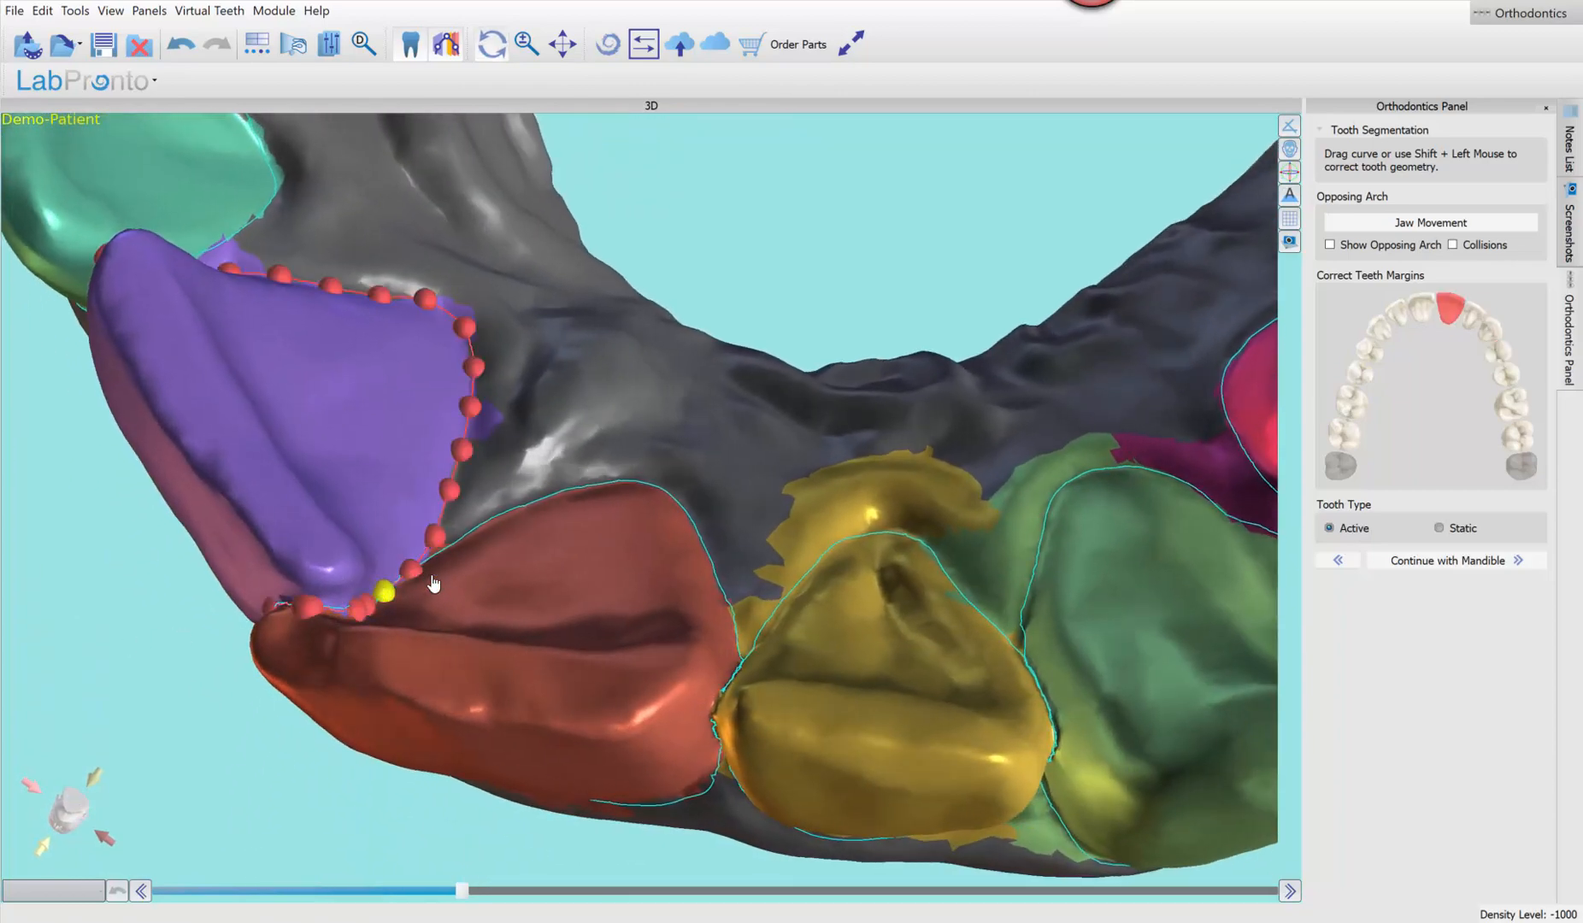
left_click(465, 602)
left_click_drag(595, 428, 574, 467)
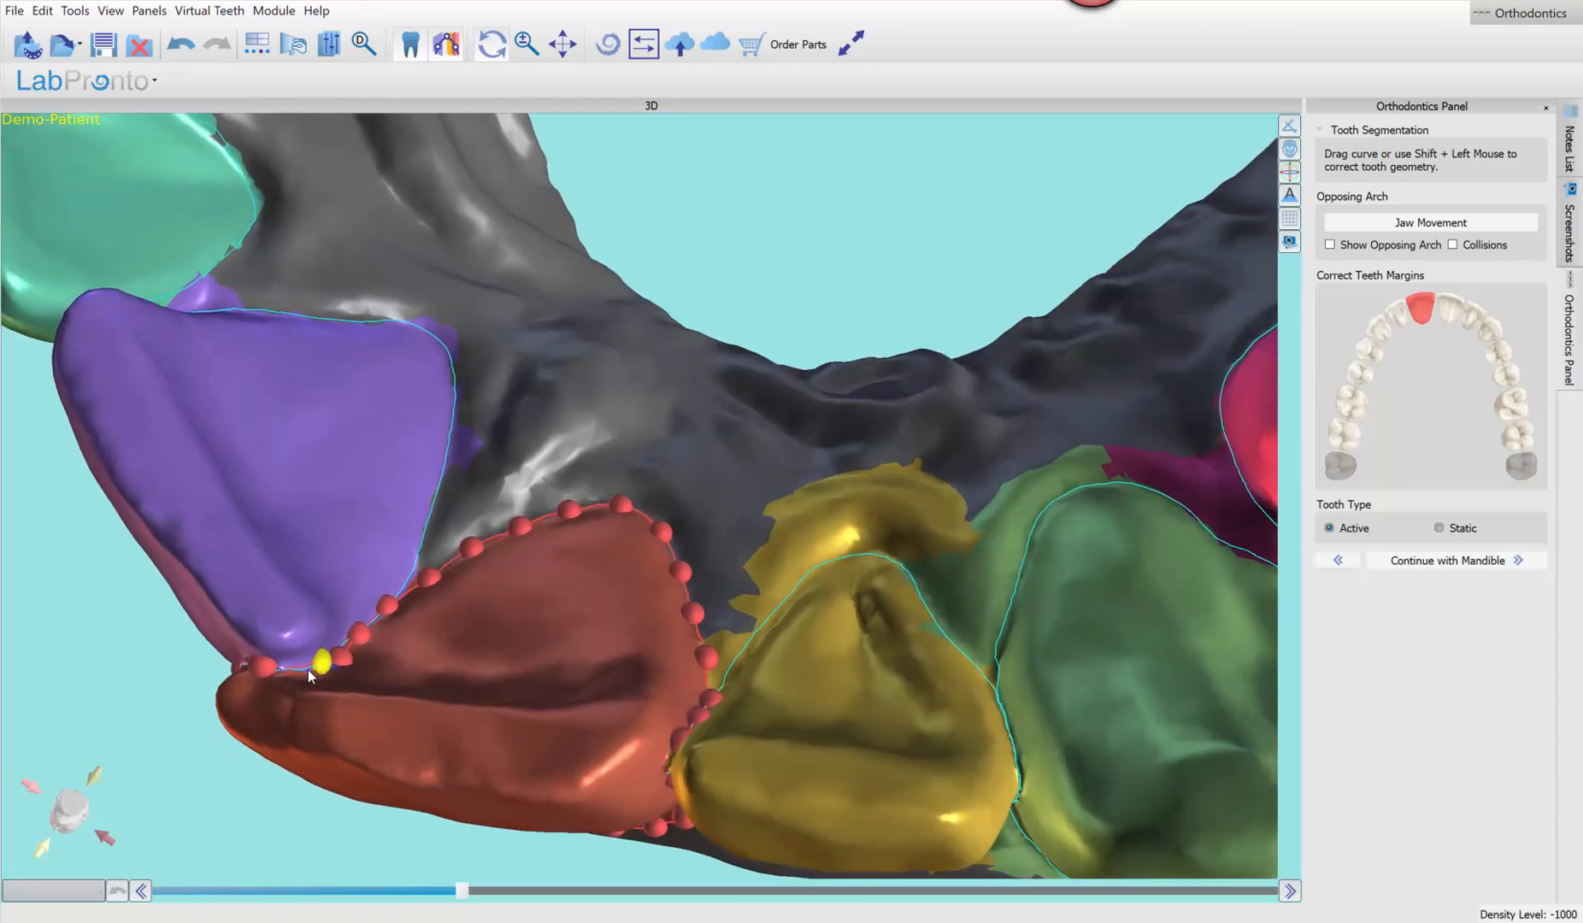
left_click_drag(320, 665, 342, 650)
Adjust the upper right lateral incisor's margin at its contact with the central incisor
left_click_drag(741, 566, 791, 588)
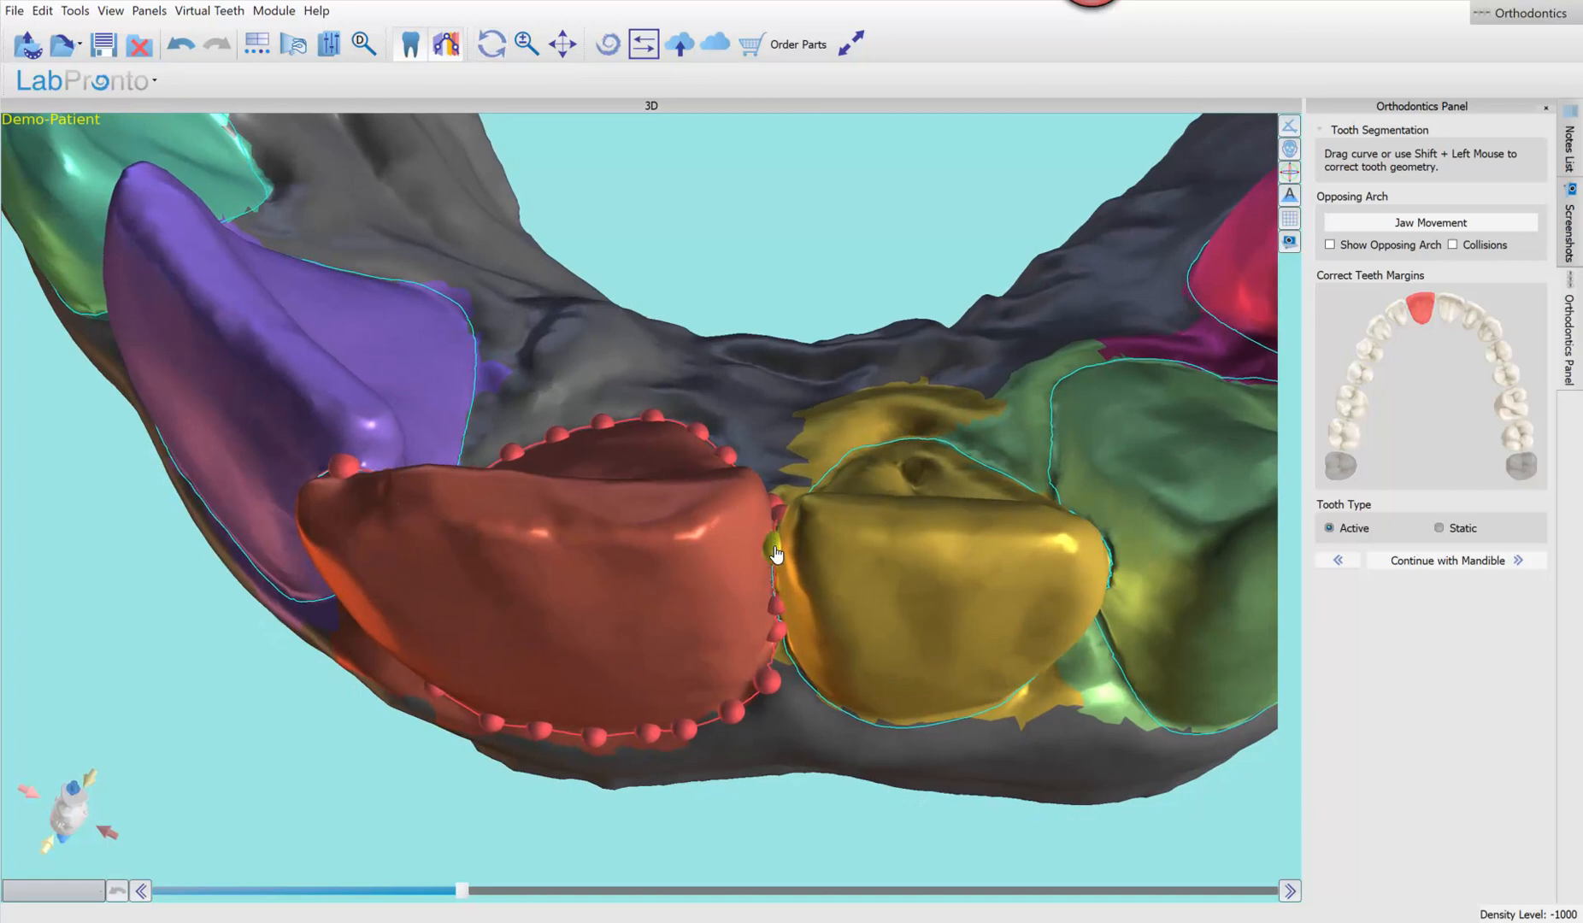
left_click(791, 562)
left_click_drag(776, 562, 776, 552)
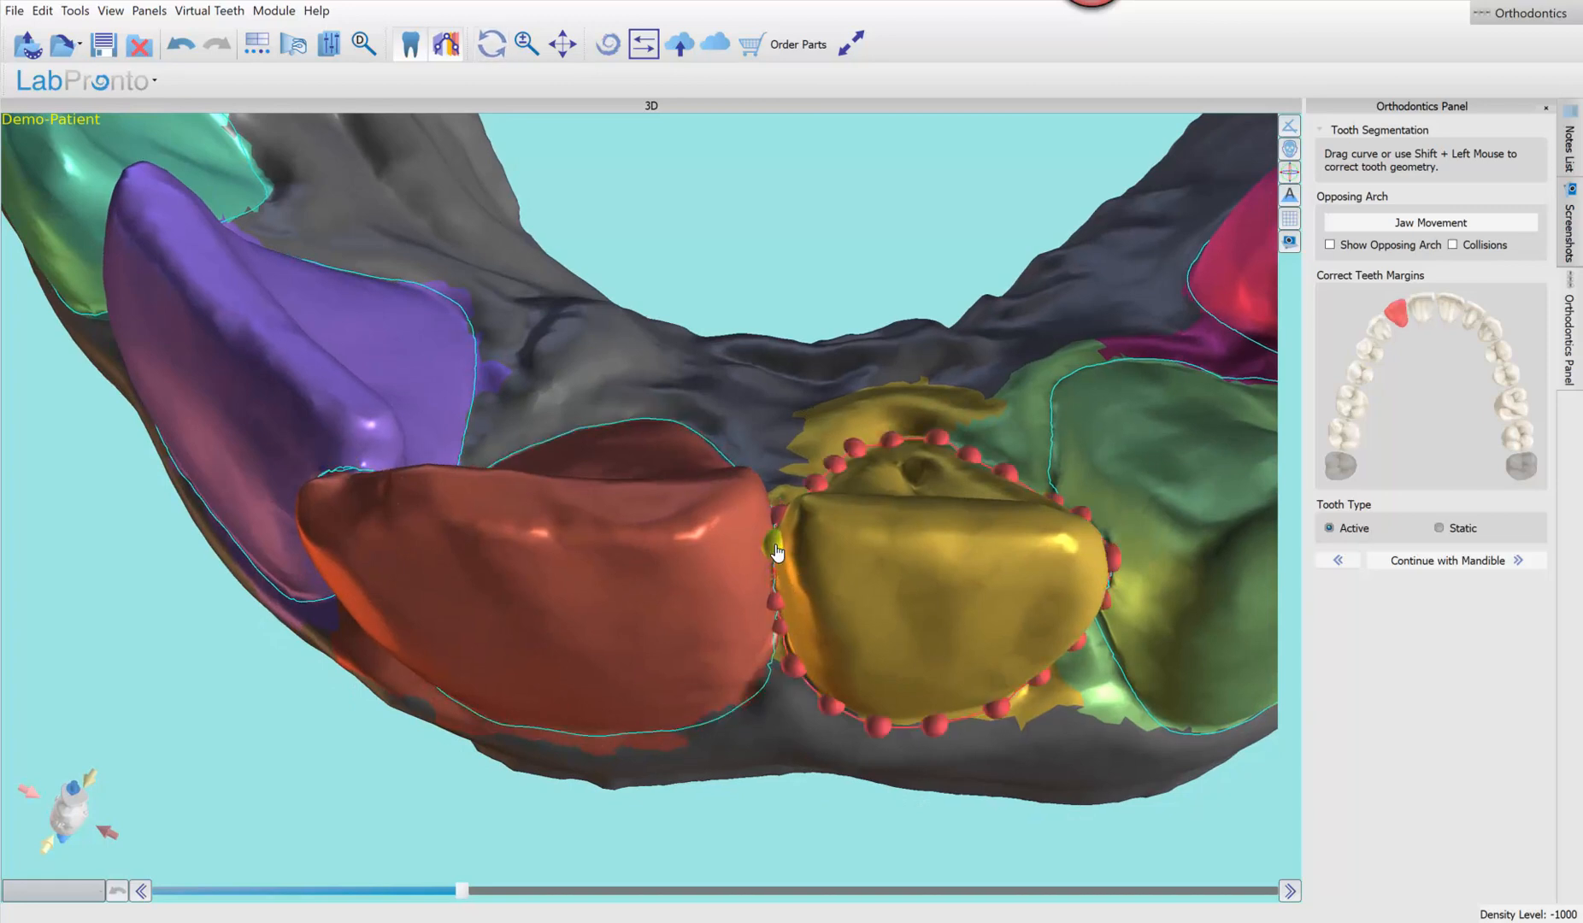
Inspect the margins of the upper right lateral incisor and canine at their contact and along the canine's gumline
left_click_drag(1139, 752, 857, 689)
scroll(998, 721, "up", 5)
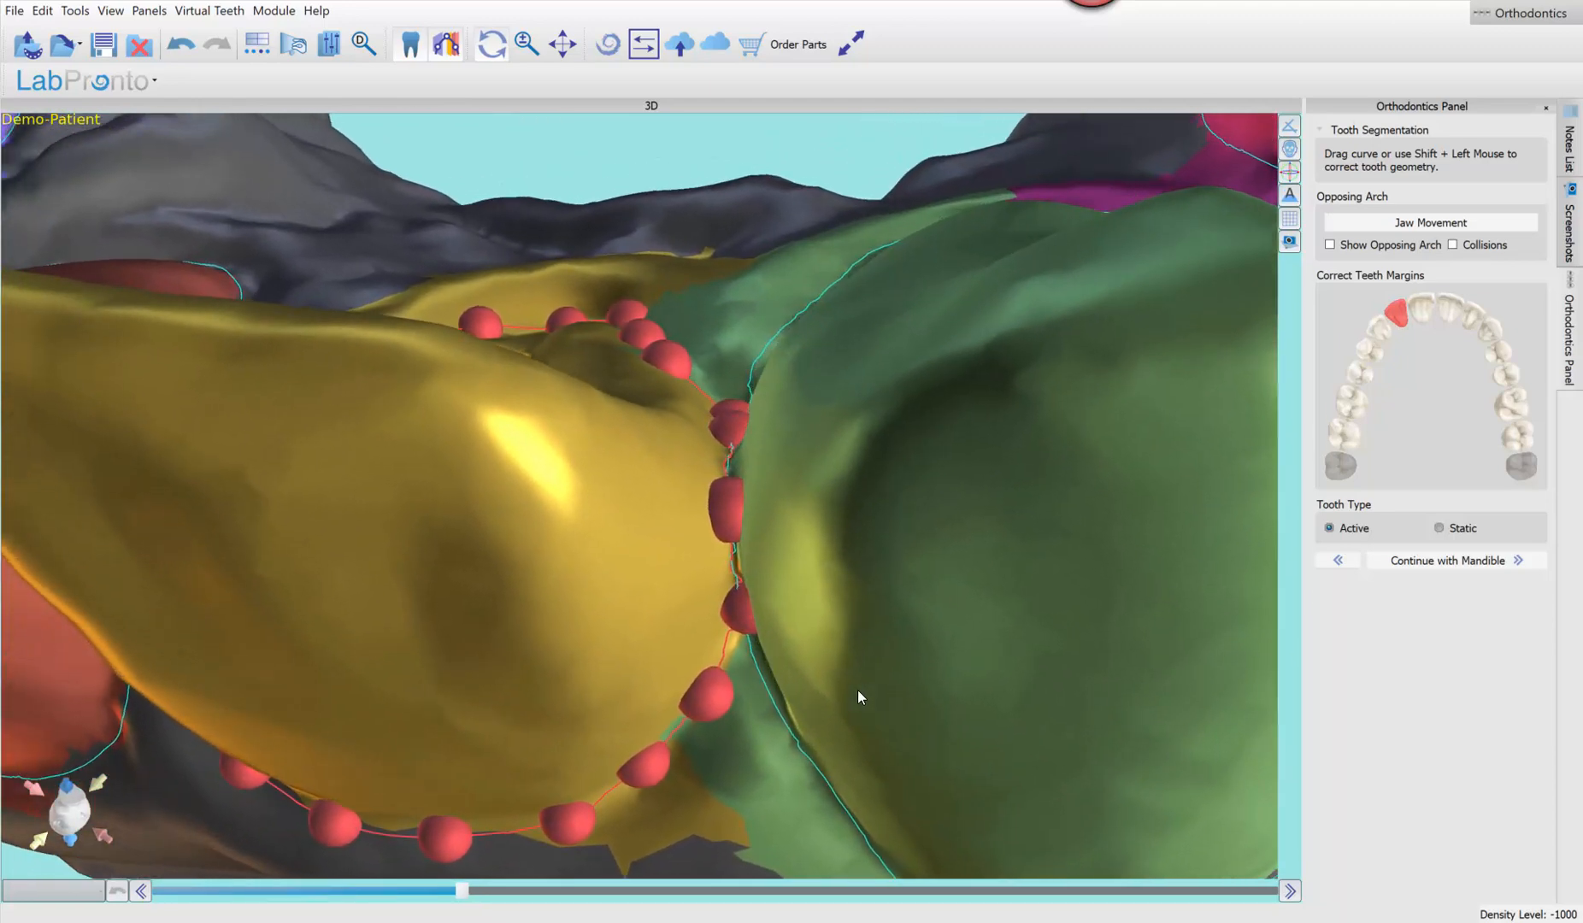
left_click(855, 540)
left_click_drag(711, 355, 800, 394)
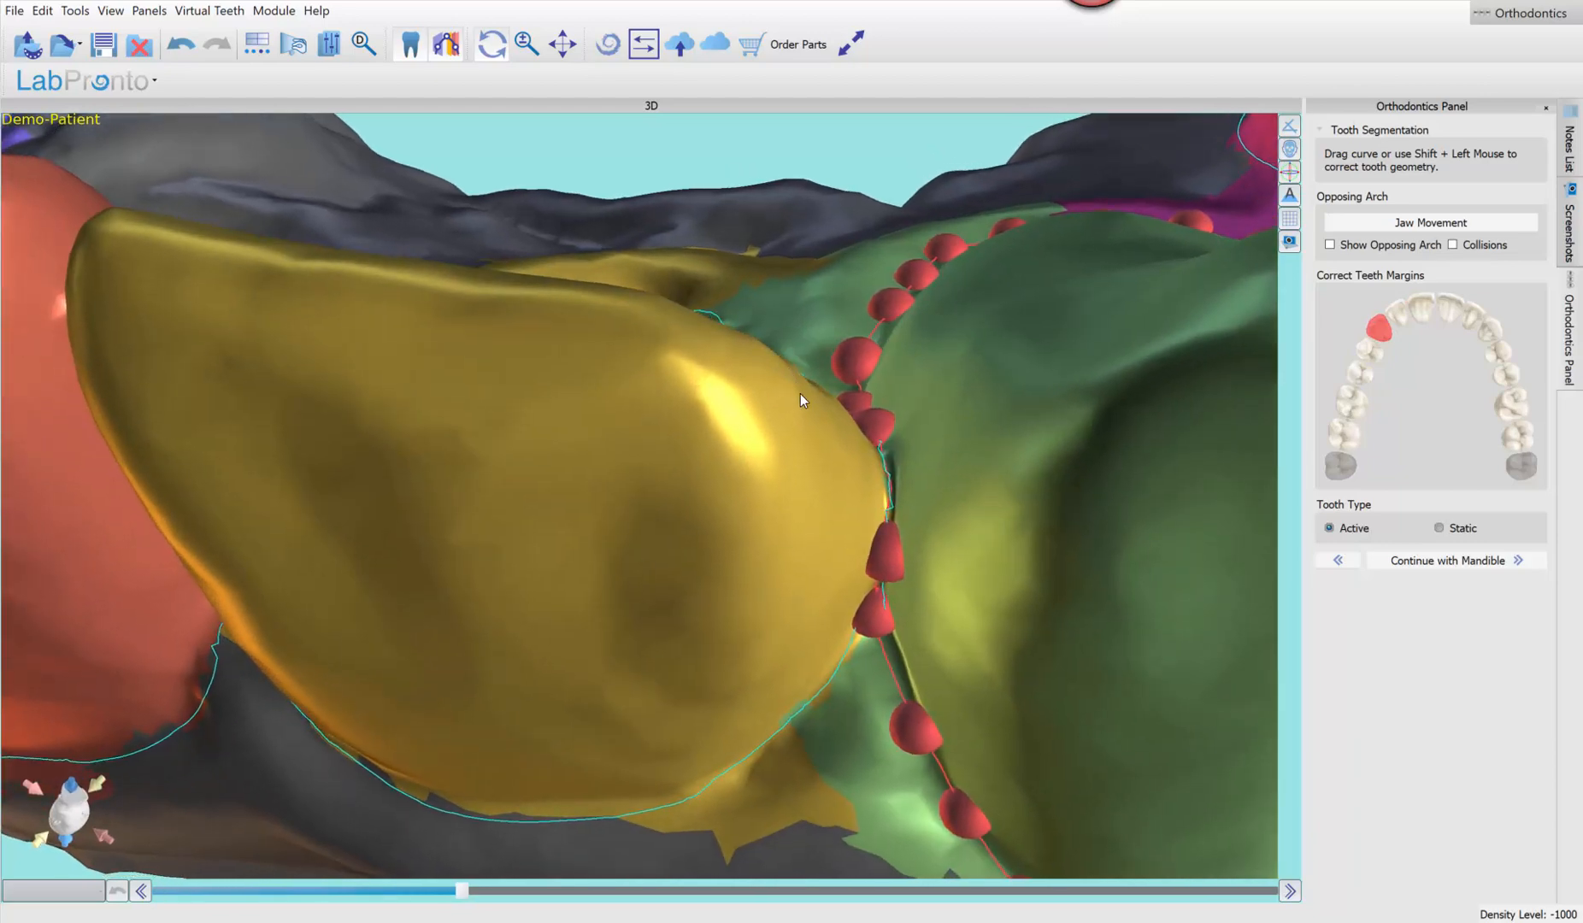
scroll(935, 536, "down", 5)
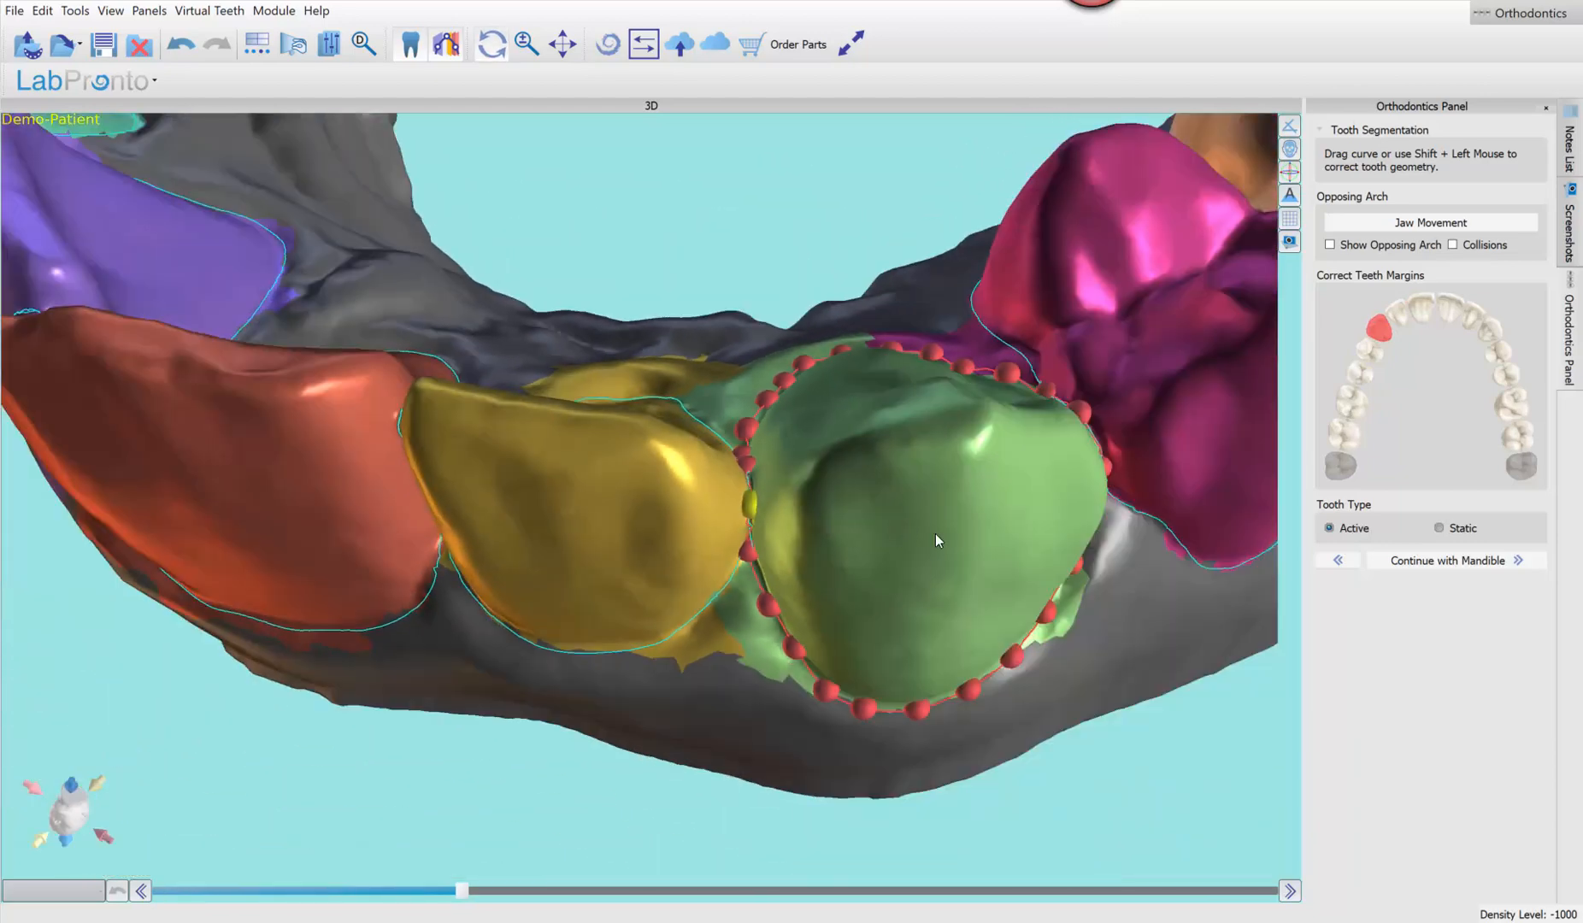
scroll(777, 584, "up", 2)
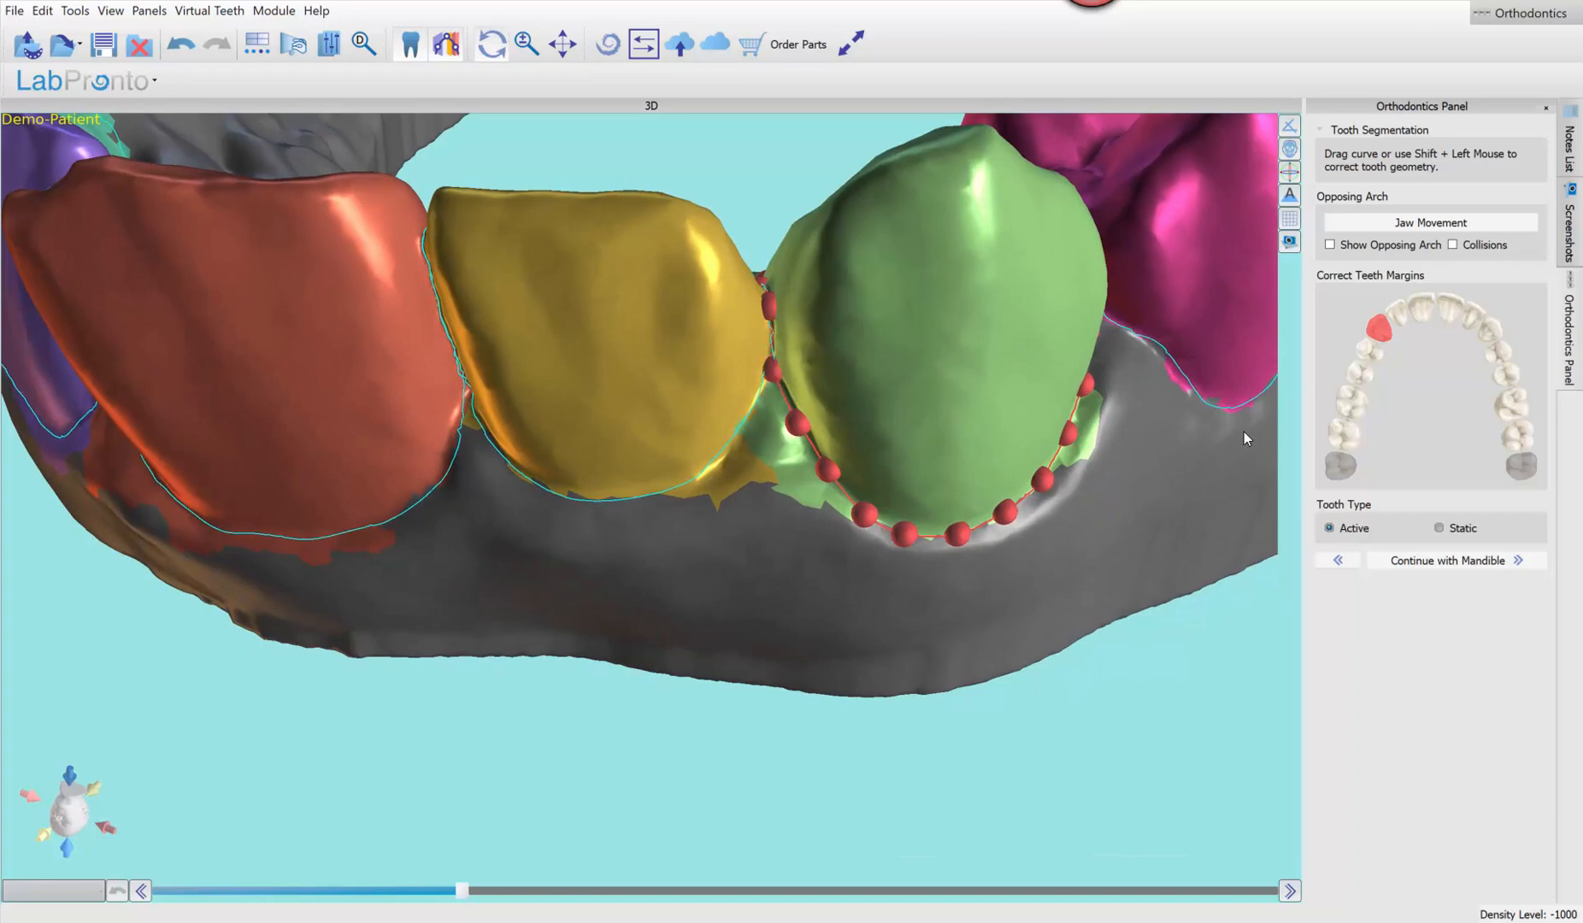
Set the tooth type of both upper second molars to Static
left_click_drag(1244, 429, 1050, 544)
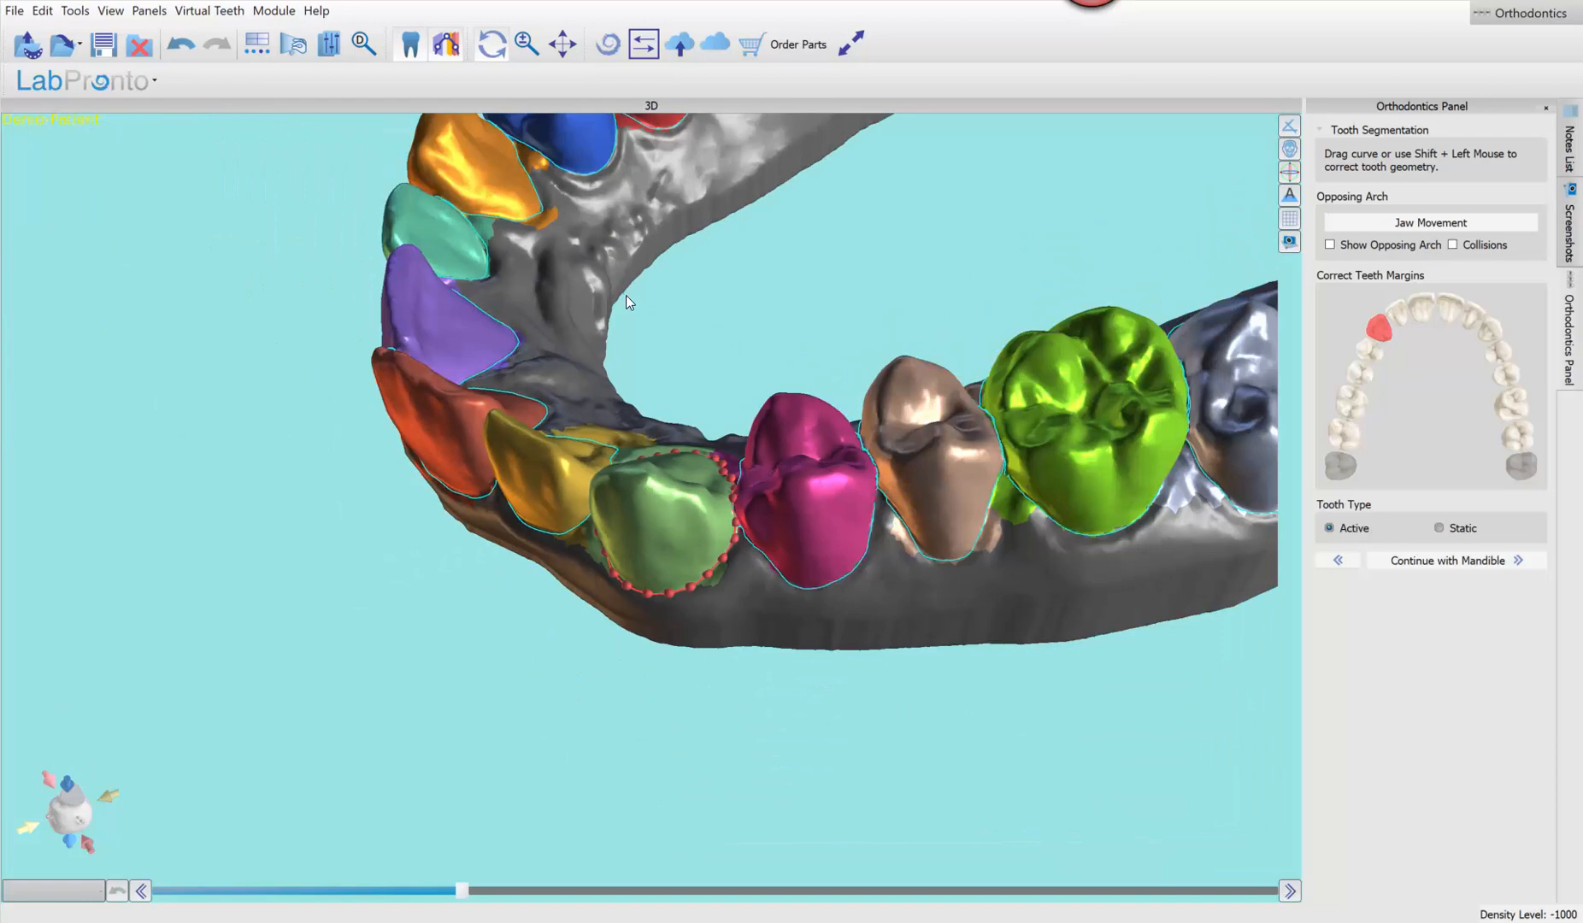
left_click_drag(626, 294, 903, 784)
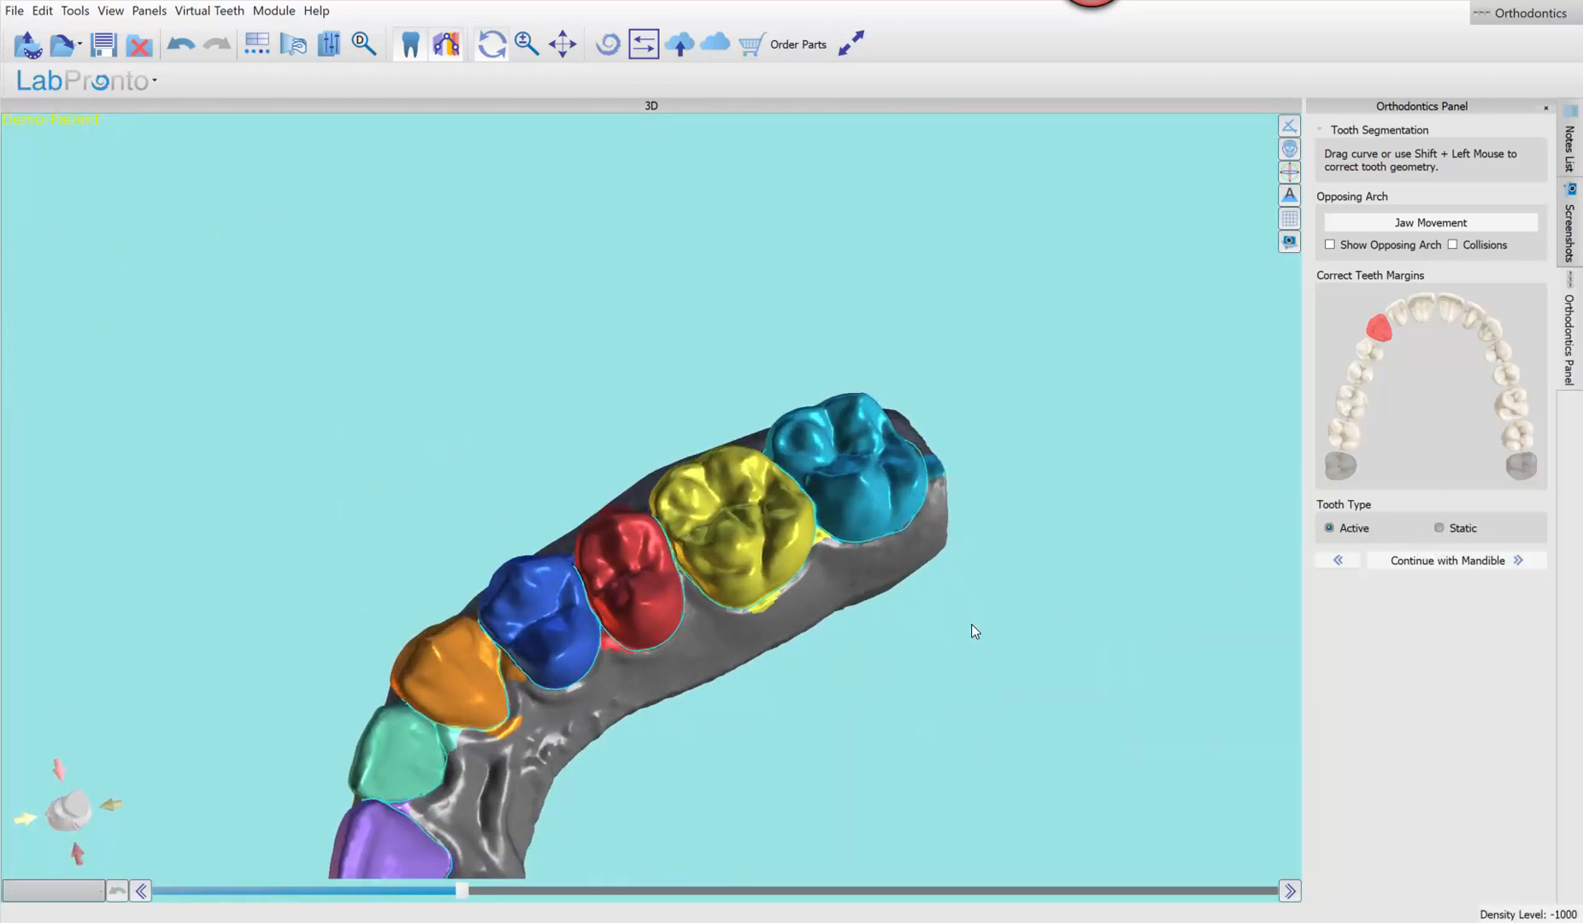
left_click_drag(971, 630, 202, 463)
left_click_drag(369, 250, 617, 763)
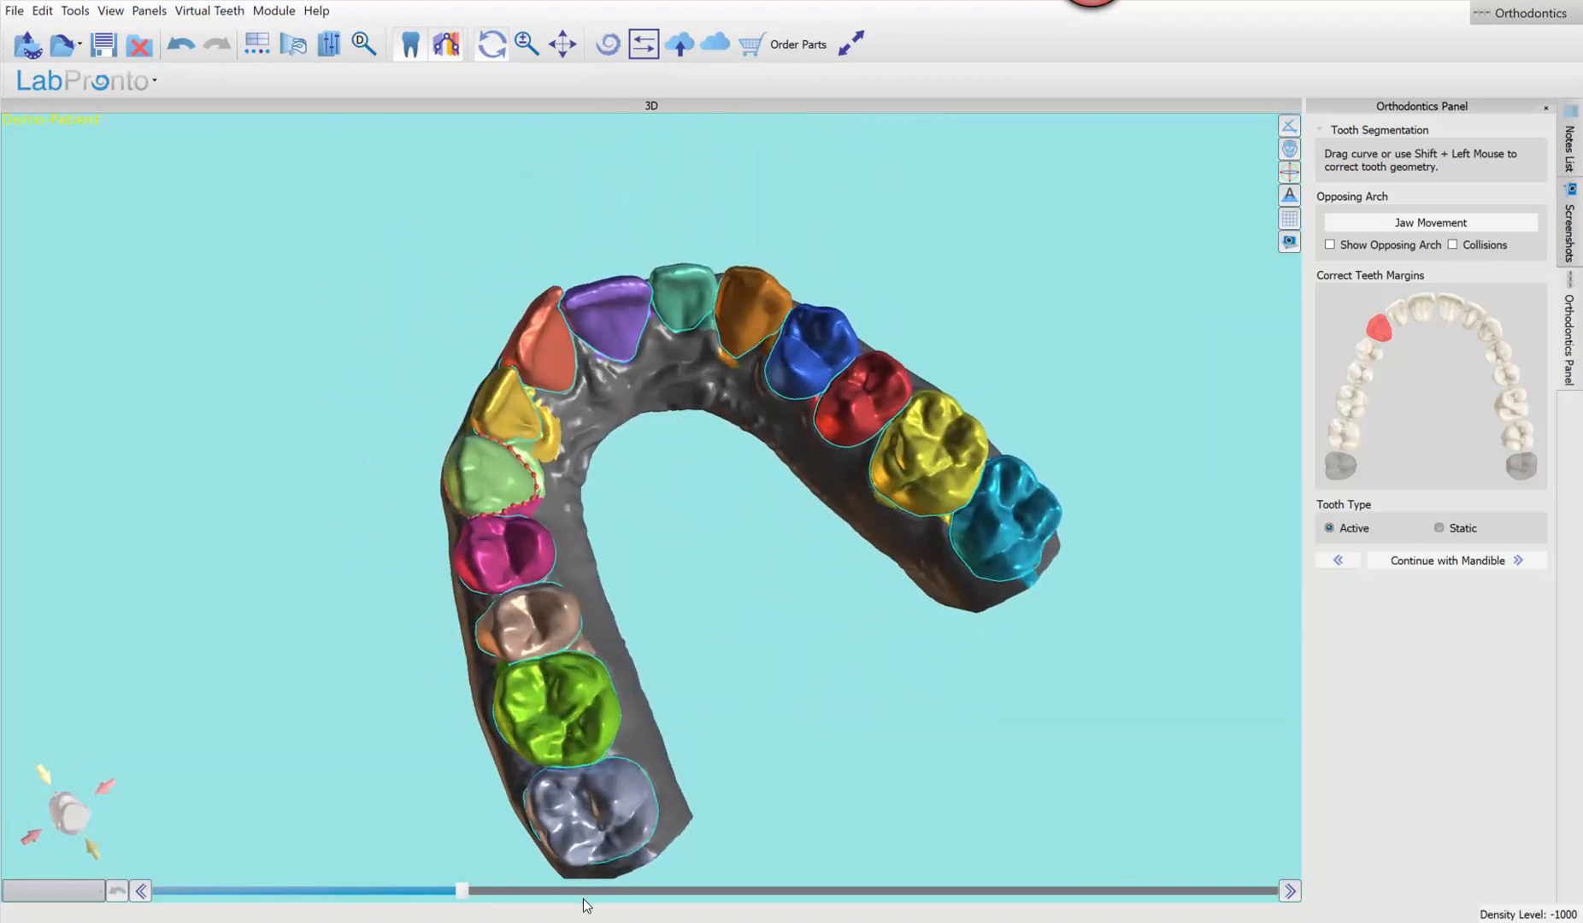
left_click(623, 809)
left_click(1036, 510)
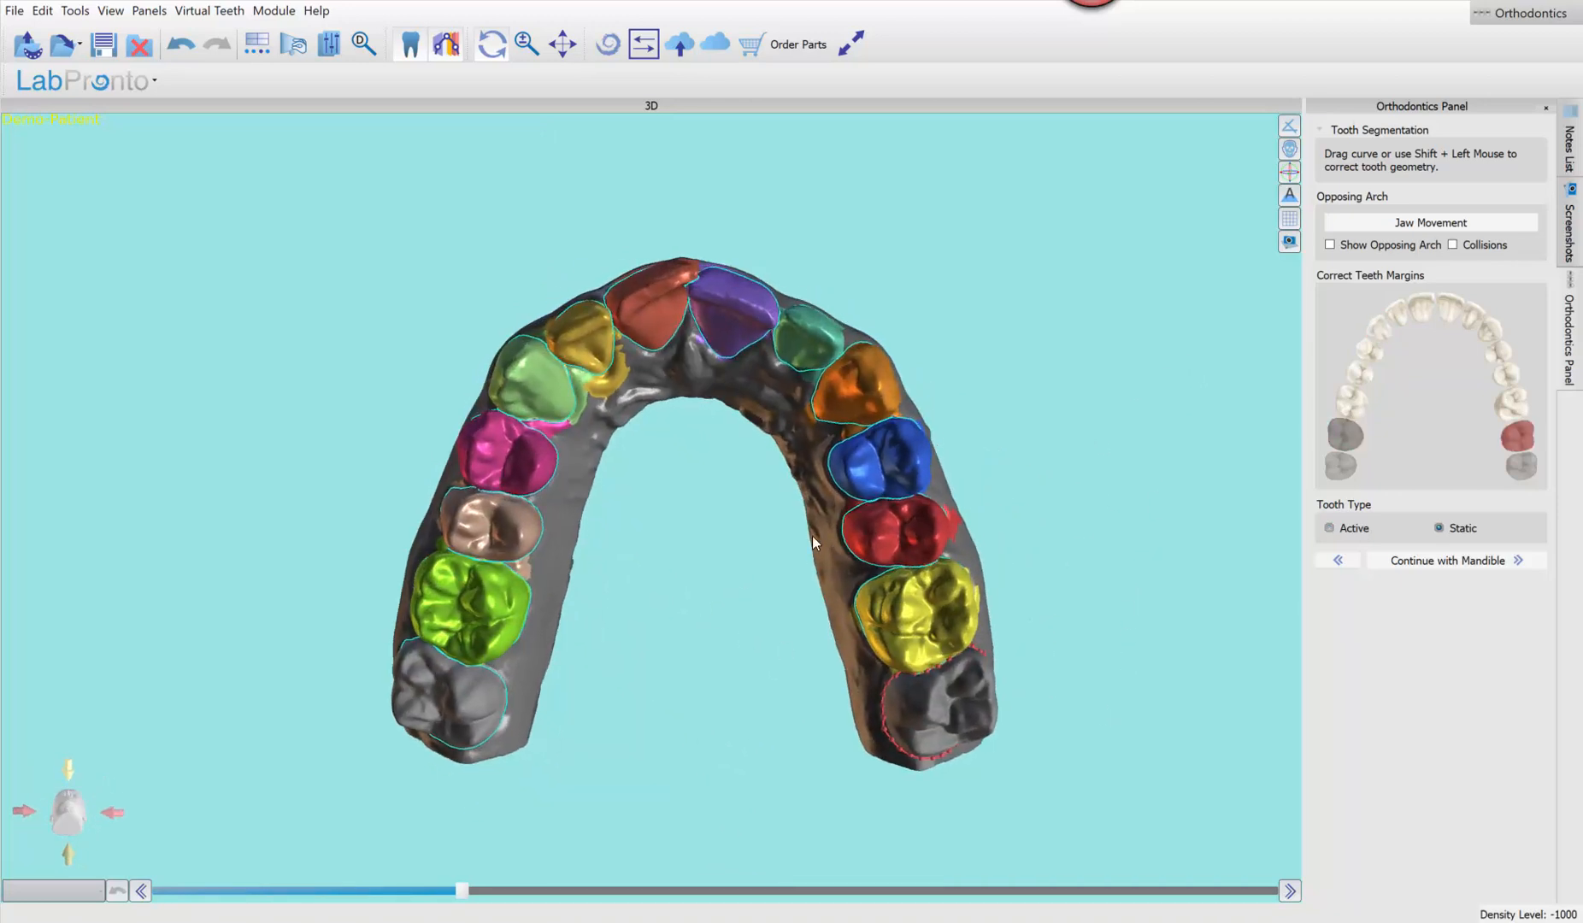
left_click_drag(663, 567, 661, 678)
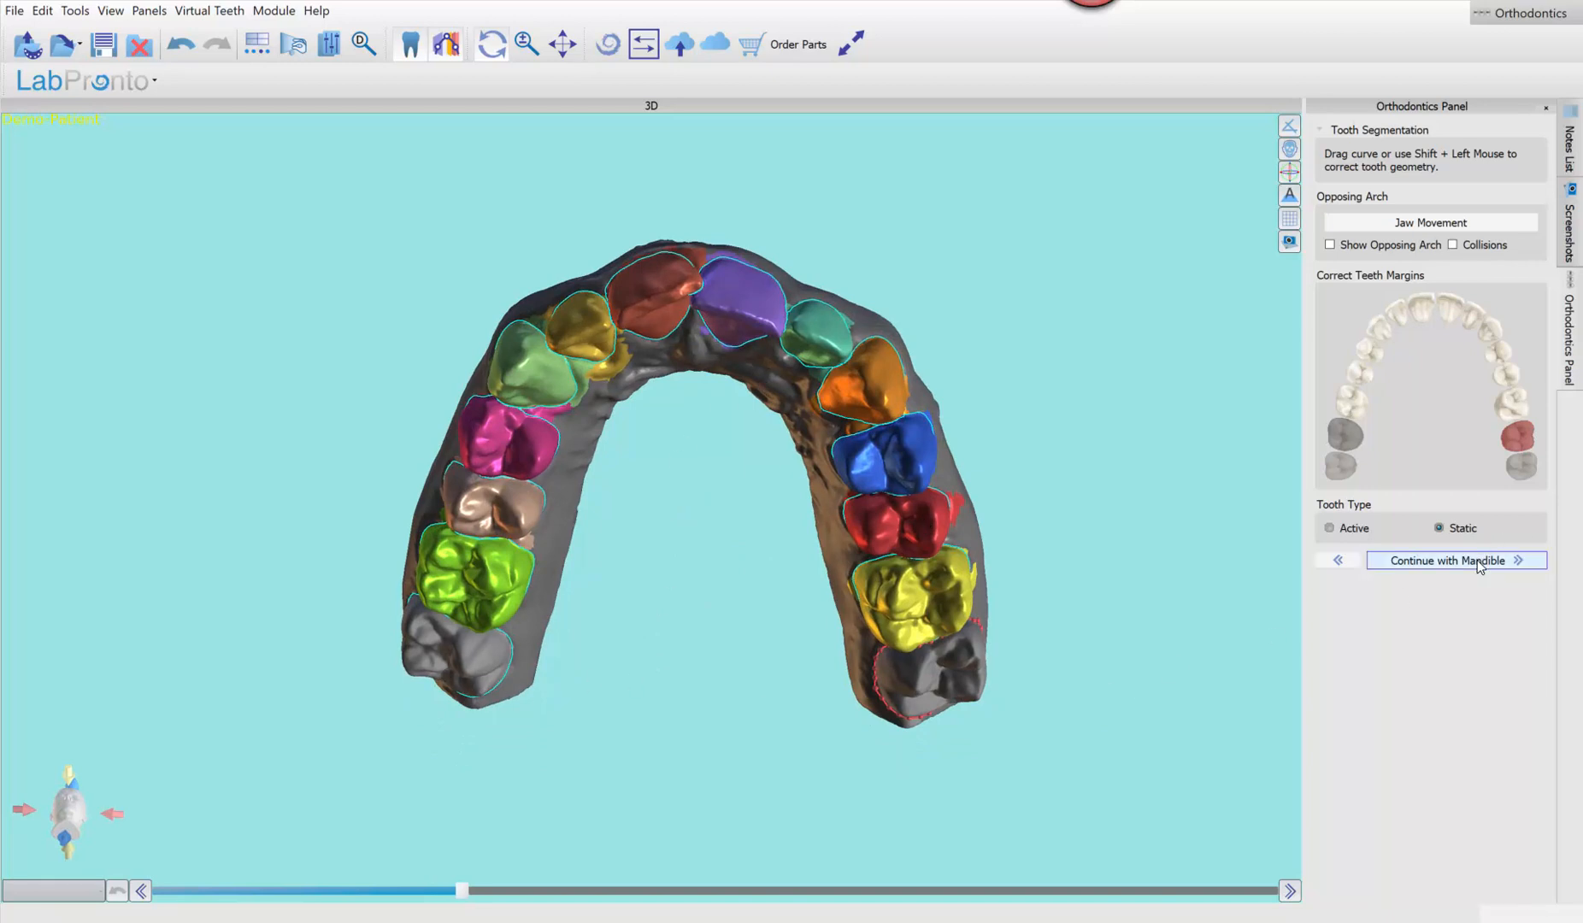
Continue to the mandible's tooth segmentation and examine the margins of the lower front teeth
left_click(1417, 554)
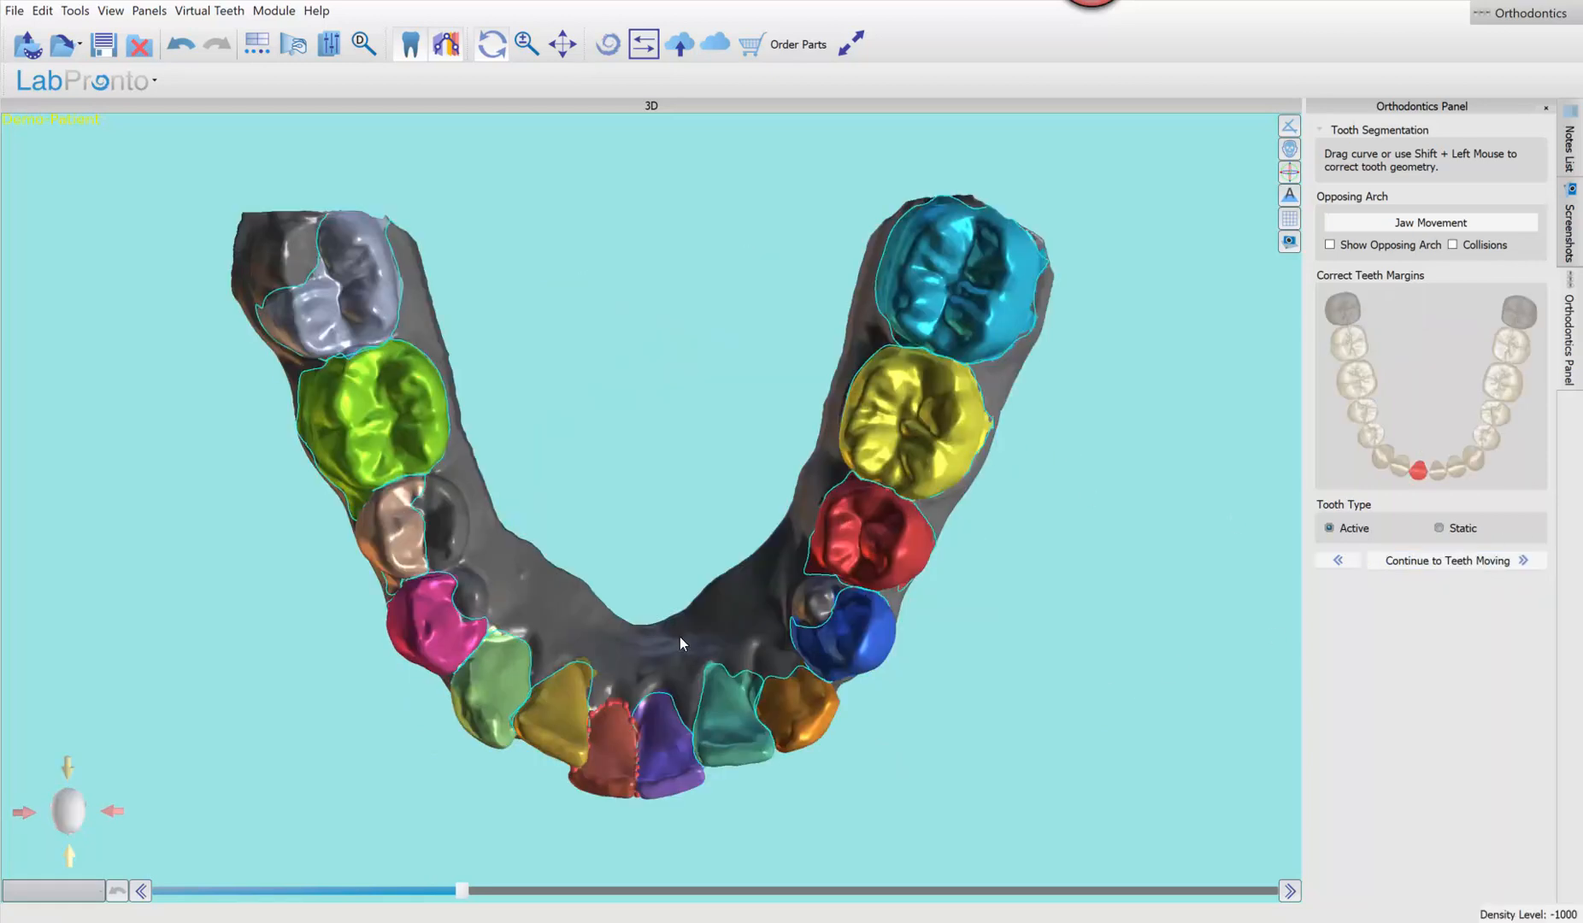
left_click_drag(650, 546, 643, 385)
scroll(664, 518, "up", 5)
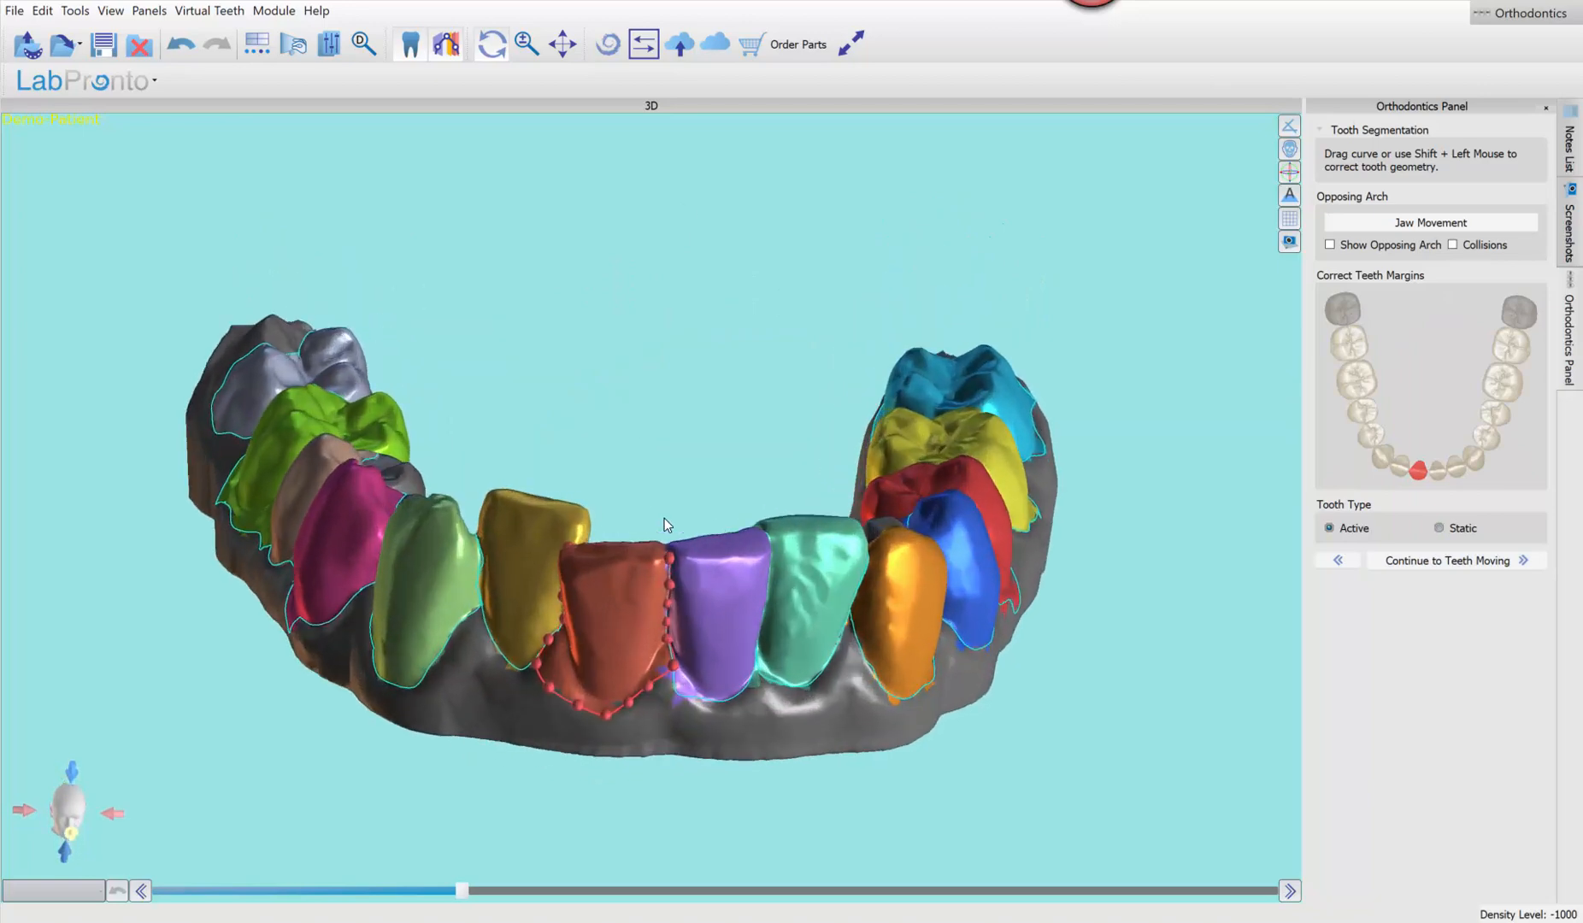
left_click_drag(676, 523, 683, 432)
left_click_drag(629, 654, 697, 628)
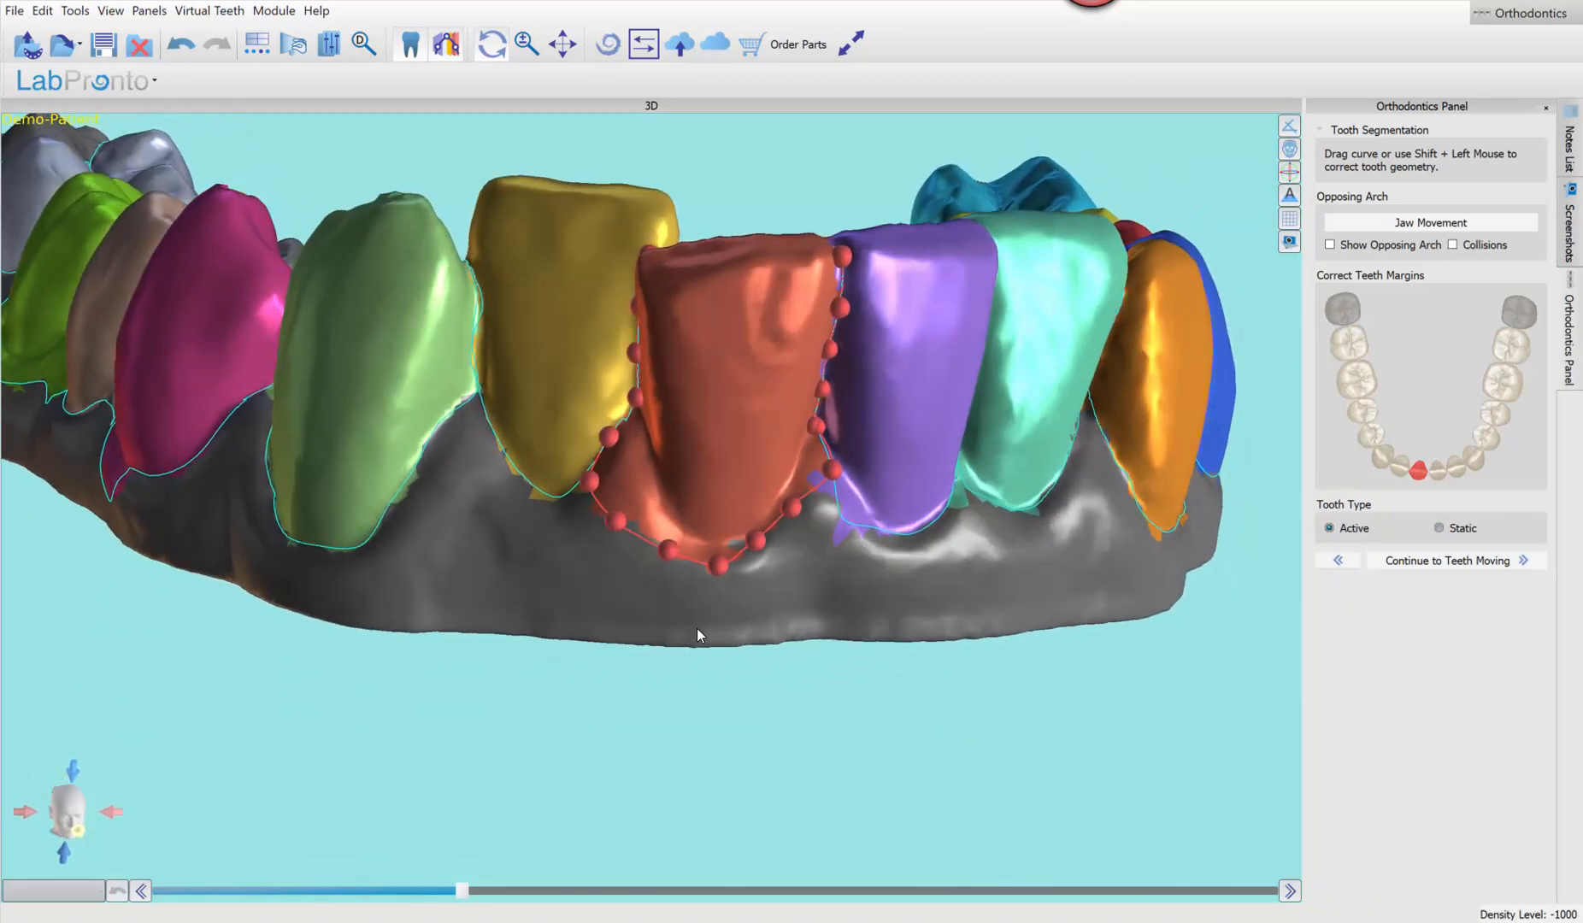
Redraw the lower right central incisor's margin close to the tooth, excluding the gum area beside the lateral incisor
scroll(696, 629, "up", 3)
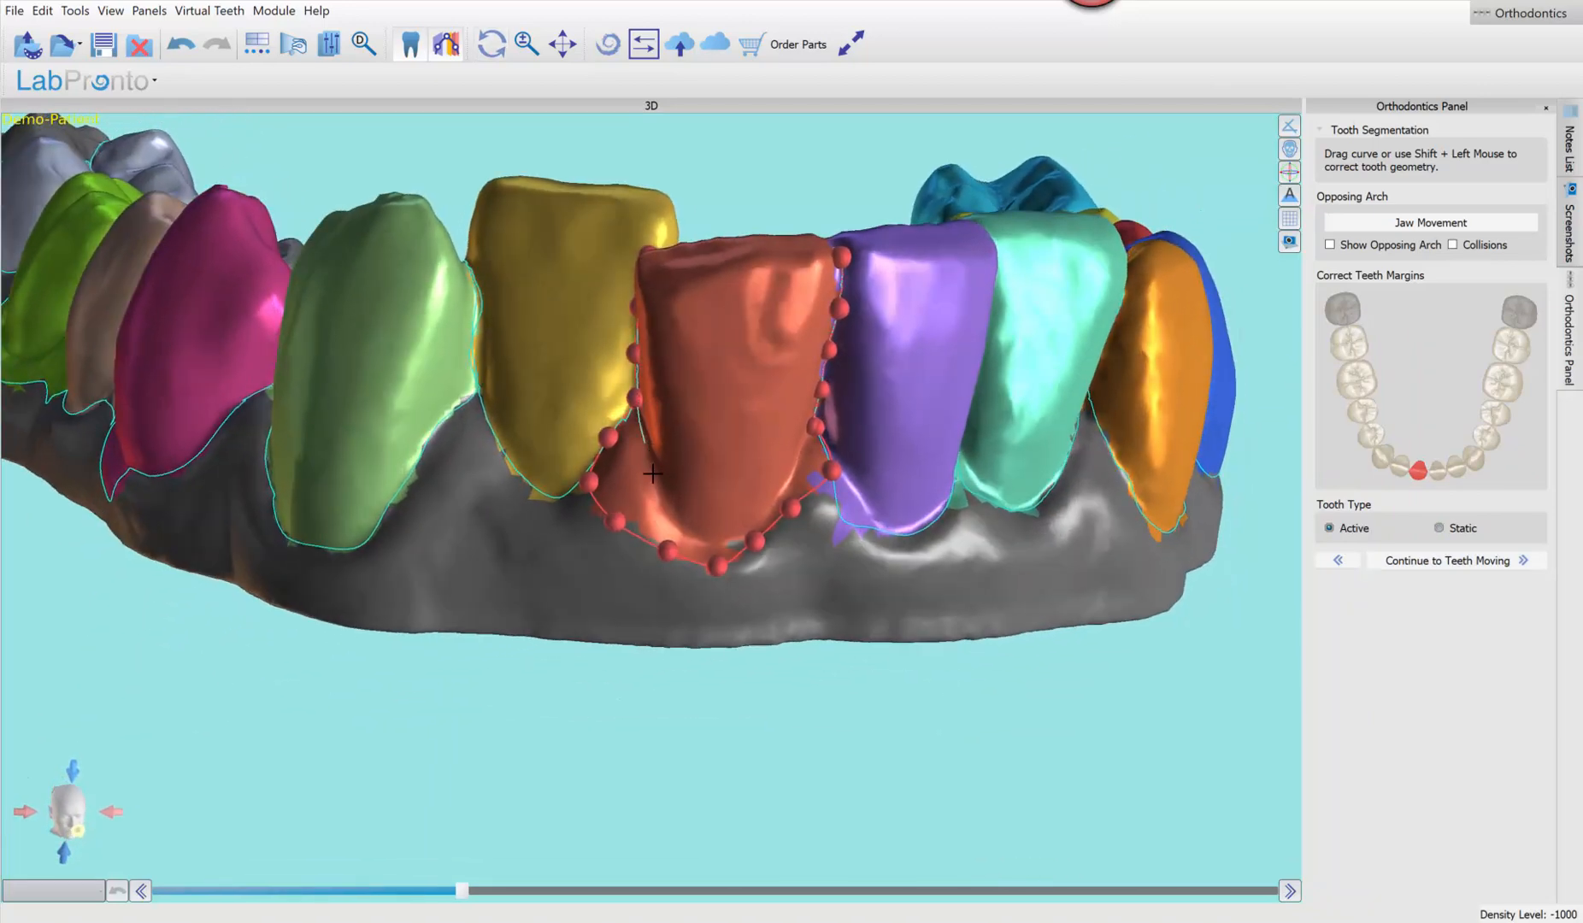
left_click_drag(652, 473, 686, 545, "shift")
left_click_drag(821, 445, 824, 445, "shift")
left_click_drag(831, 575, 722, 504)
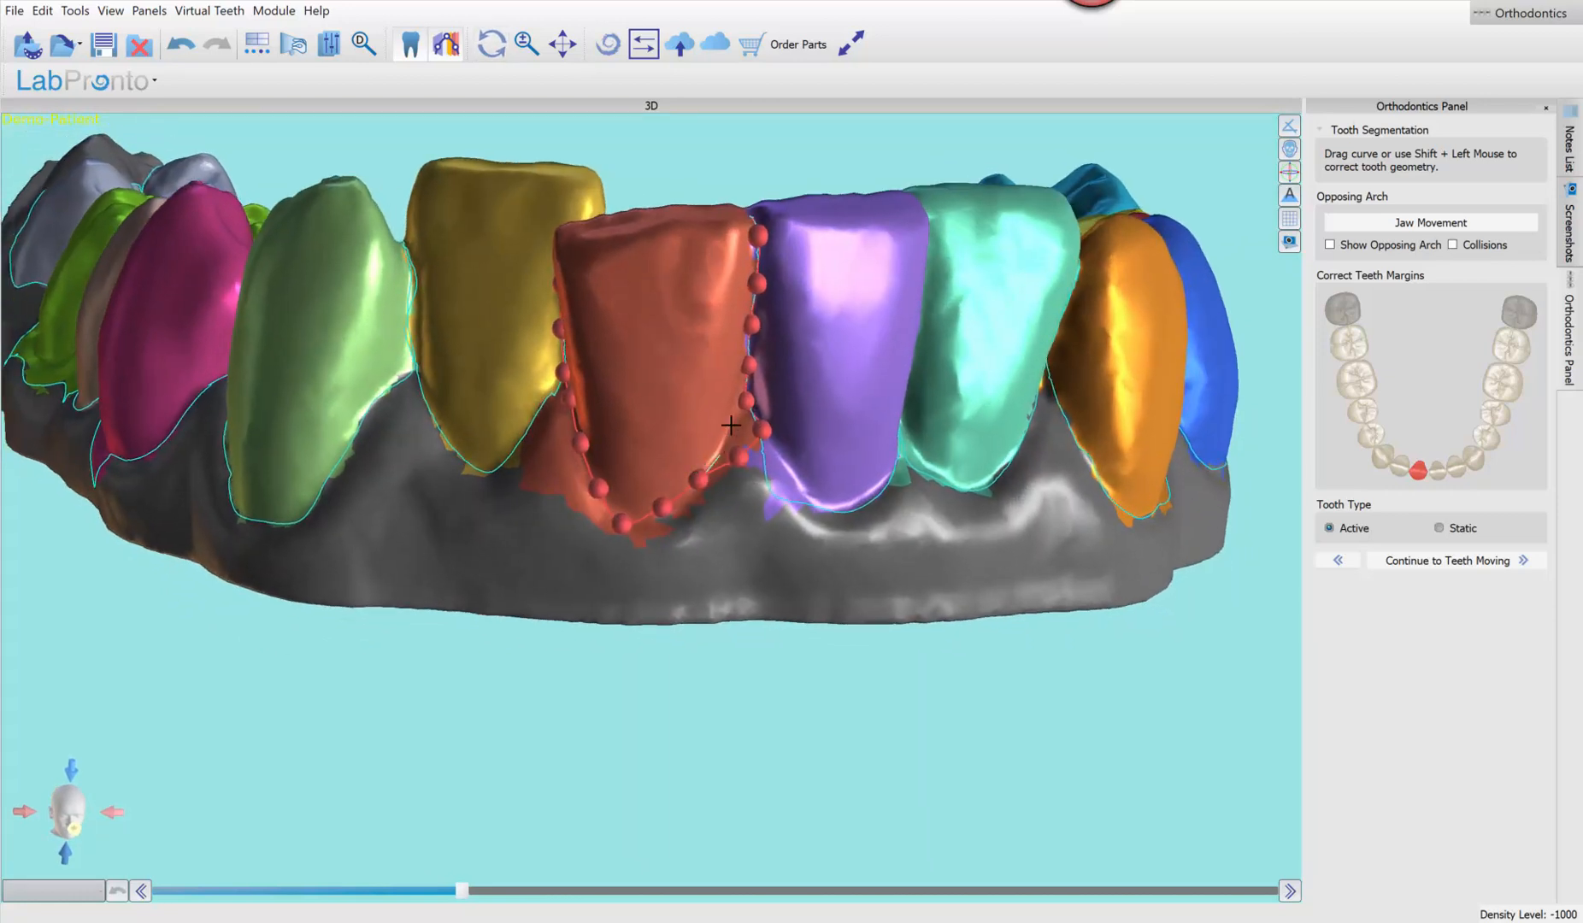
left_click_drag(731, 425, 738, 393, "shift")
Redraw the lower right lateral incisor's margin on the side facing the central incisor
left_click_drag(636, 517, 696, 540)
left_click(733, 397)
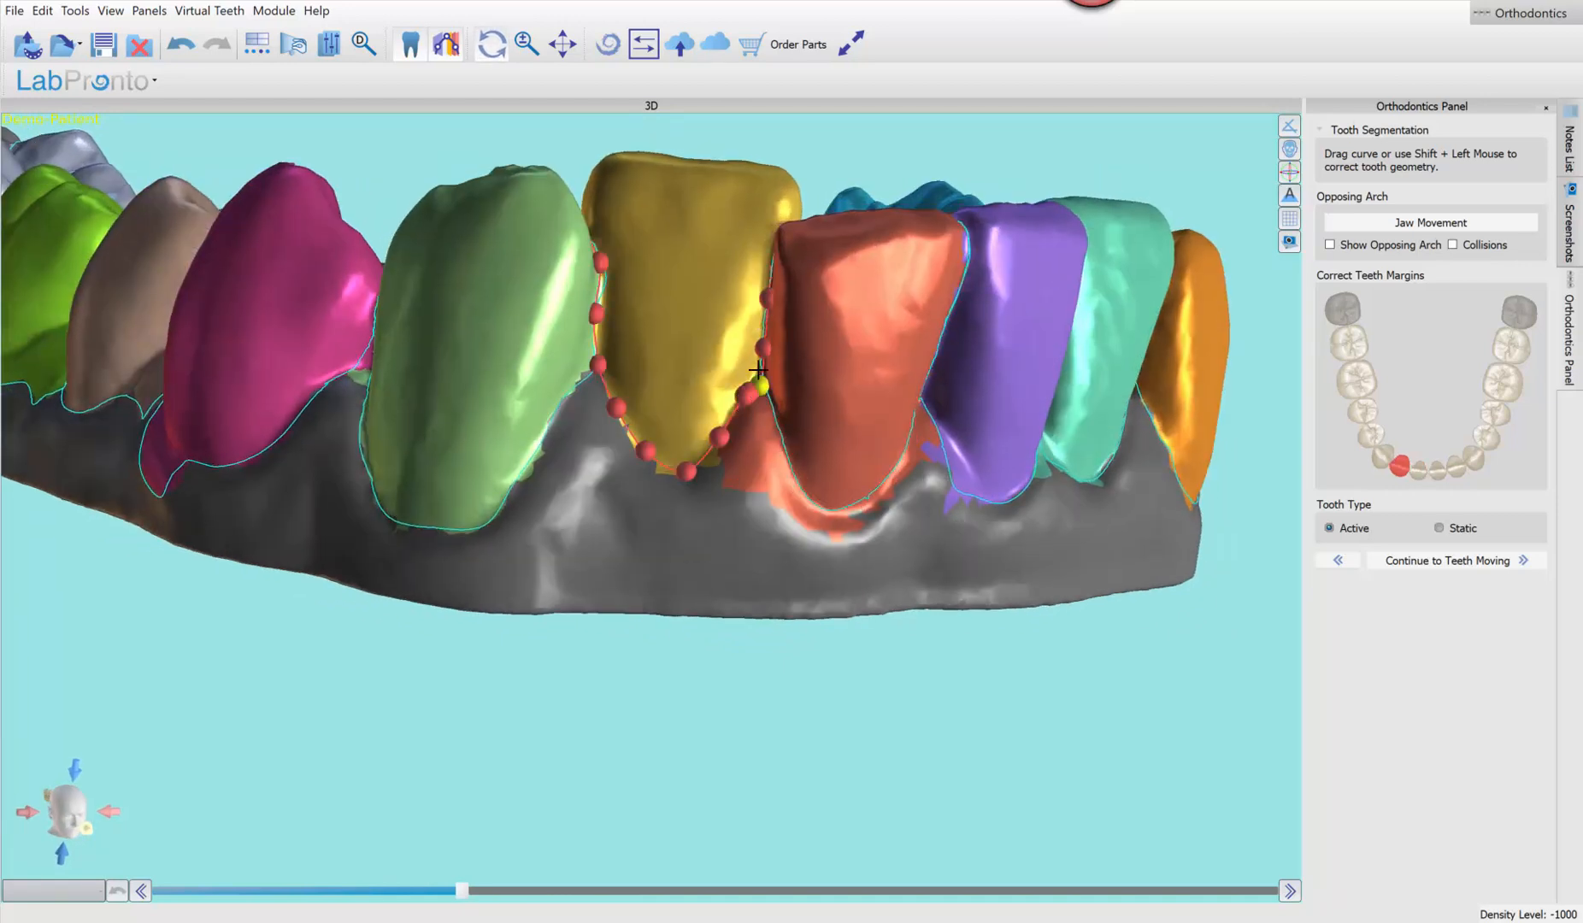
left_click_drag(762, 363, 733, 419, "shift")
Check the lower right canine's margin and tighten the first premolar's margin to its gumline, excluding the gum below
left_click(510, 472)
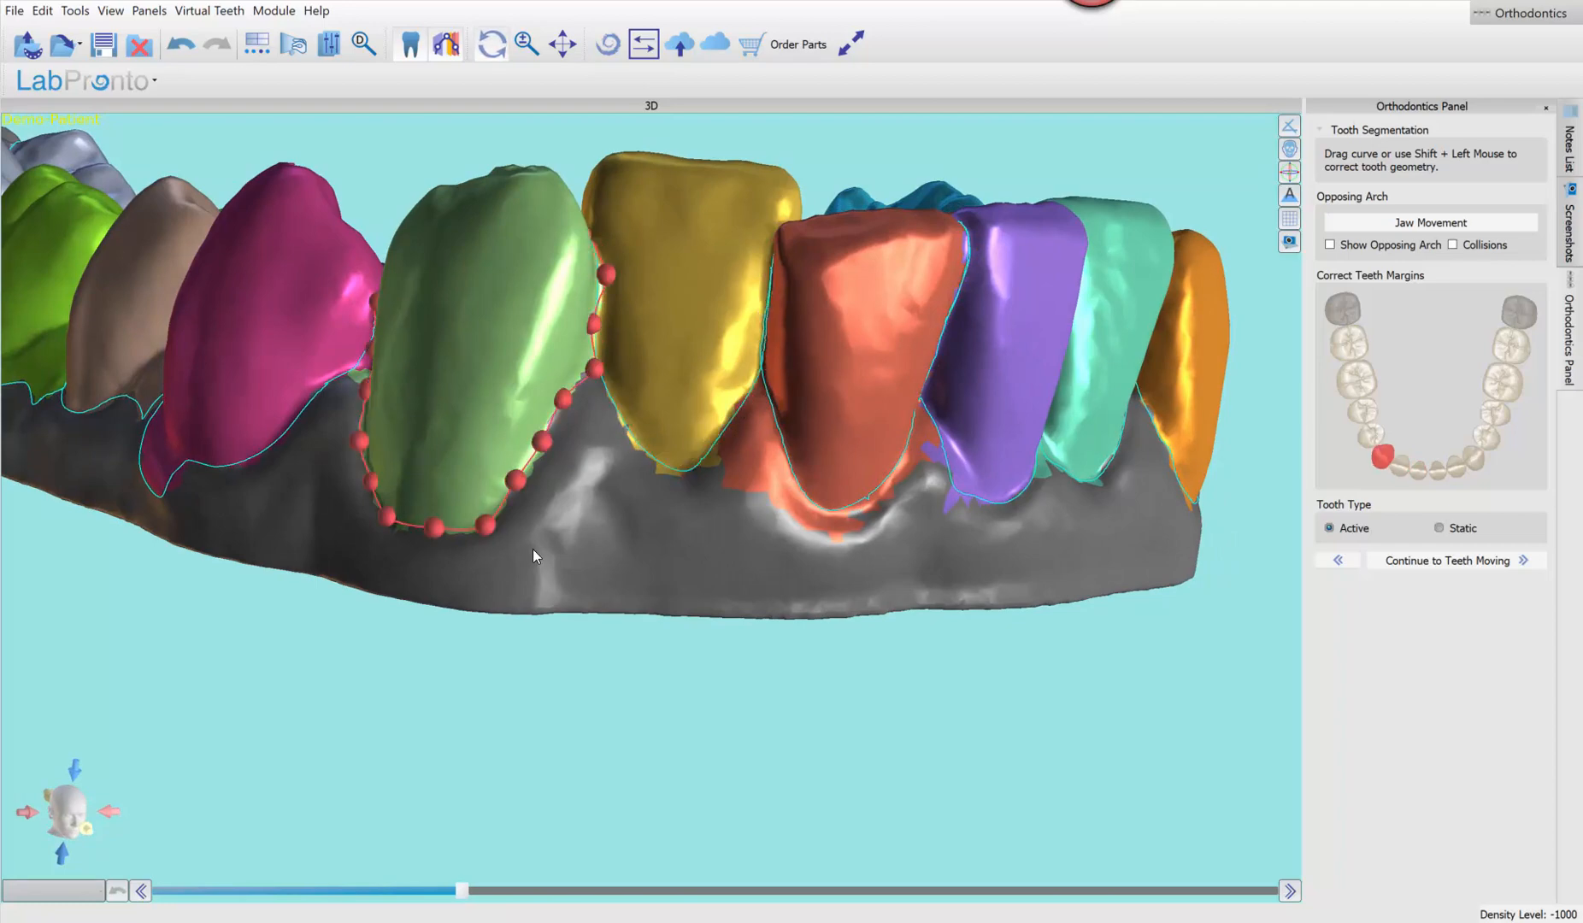
left_click_drag(533, 556, 593, 540)
mouse_move(524, 641)
left_mouse_down()
mouse_move(561, 533)
mouse_move(647, 552)
left_mouse_up()
left_click(562, 533)
mouse_move(522, 504)
left_mouse_down()
mouse_move(442, 597)
mouse_move(547, 642)
mouse_move(623, 501)
mouse_move(633, 524)
left_mouse_up()
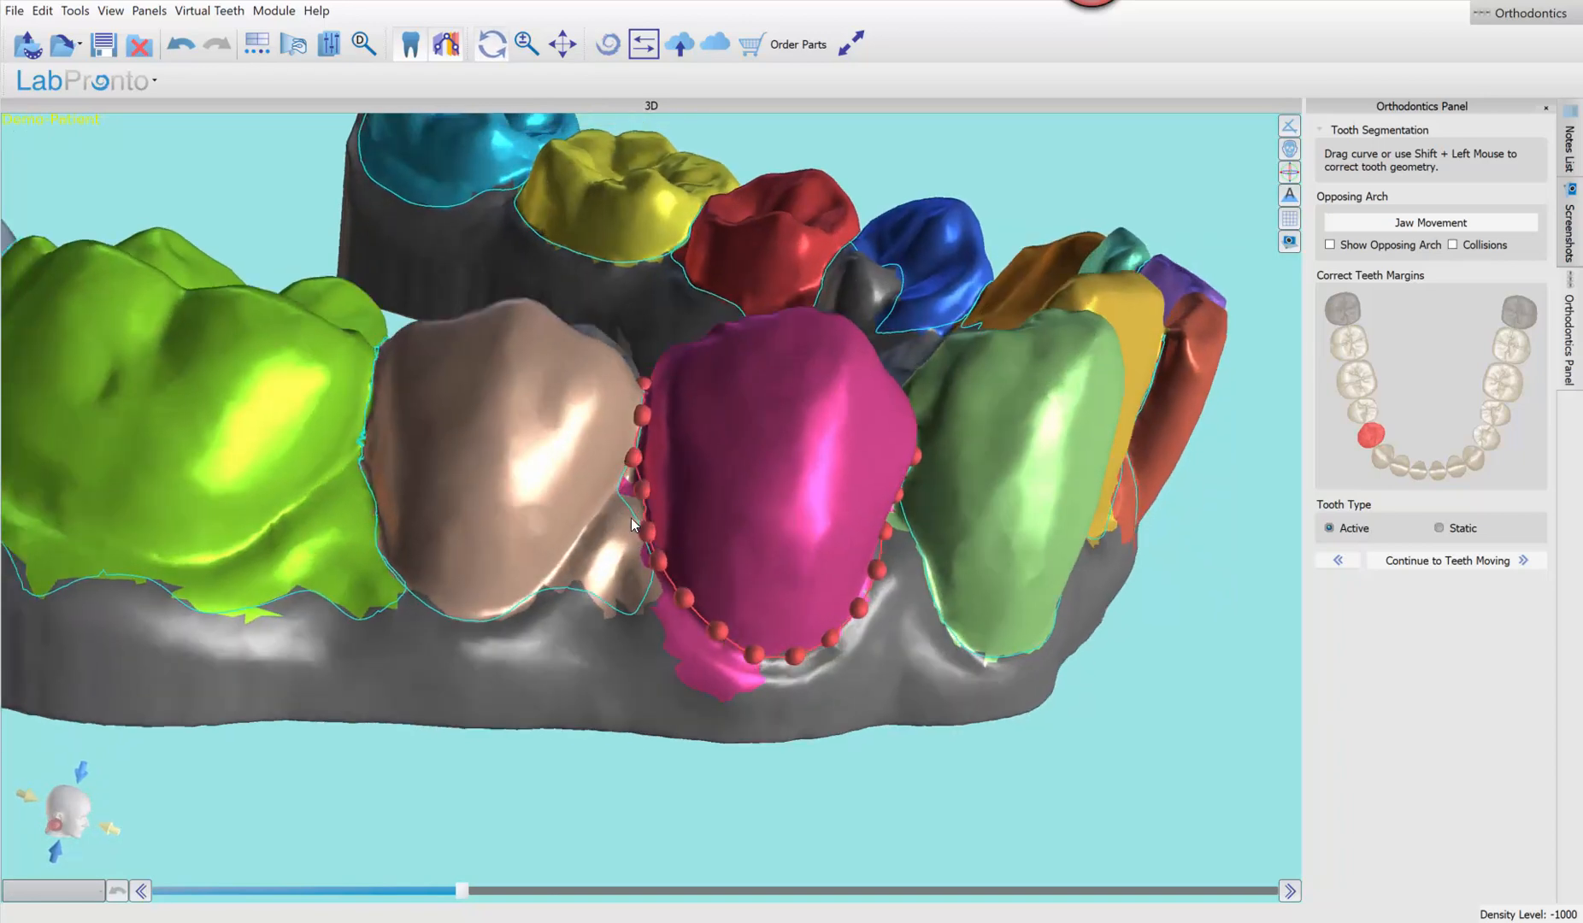
Redraw the outer margins of the lower right second premolar and first molar along the gumline, excluding the flared gum
left_click(611, 468)
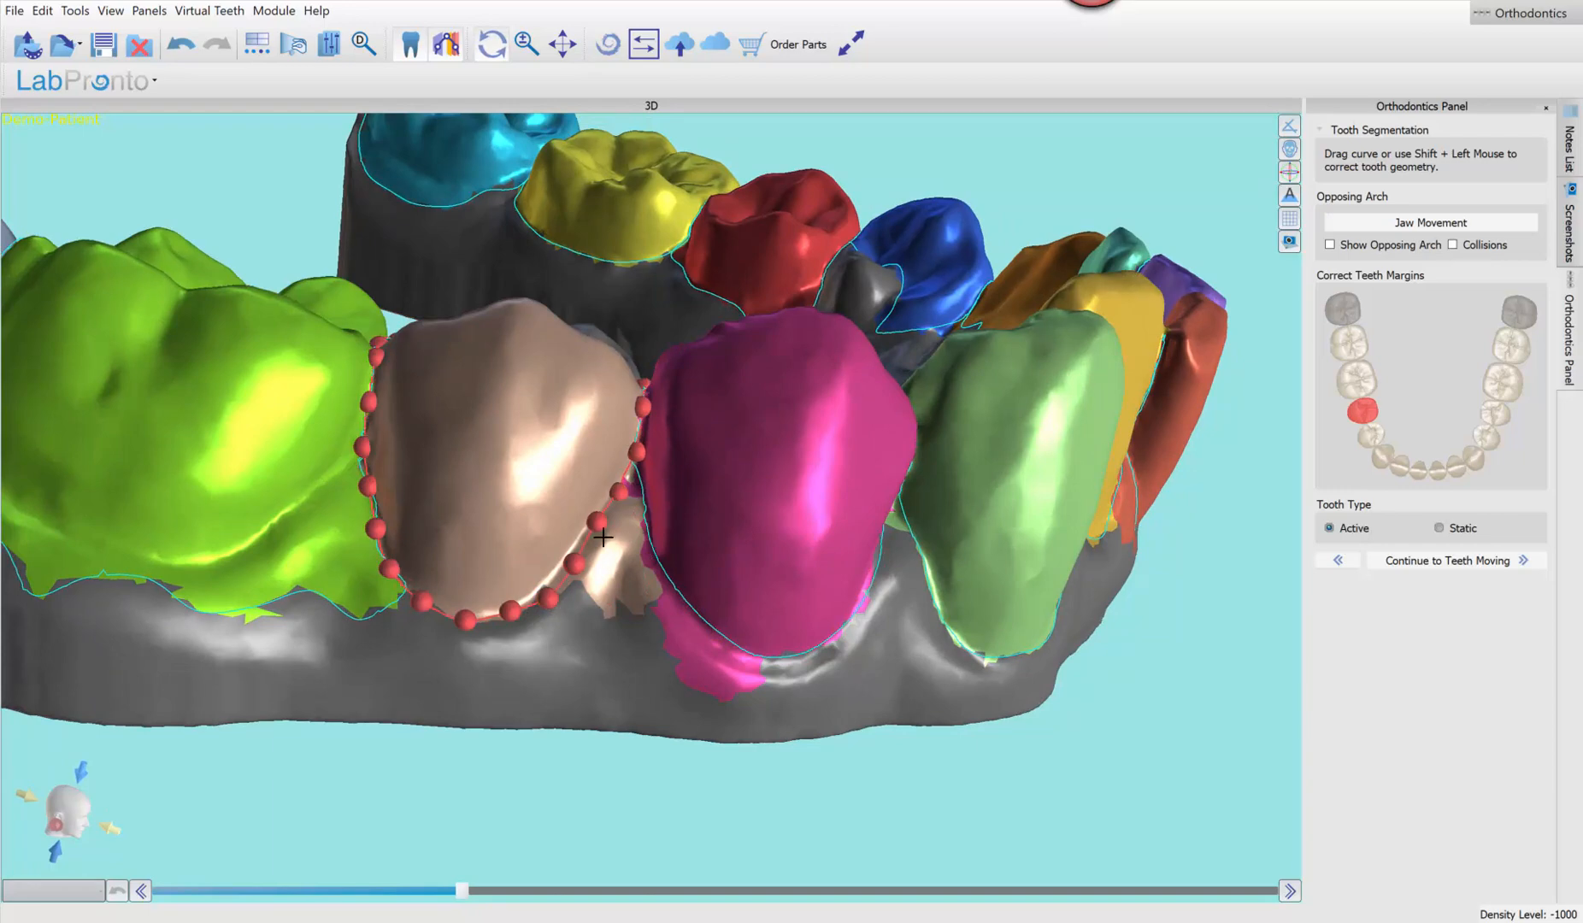
left_click_drag(598, 530, 516, 611, "shift")
left_click(377, 538)
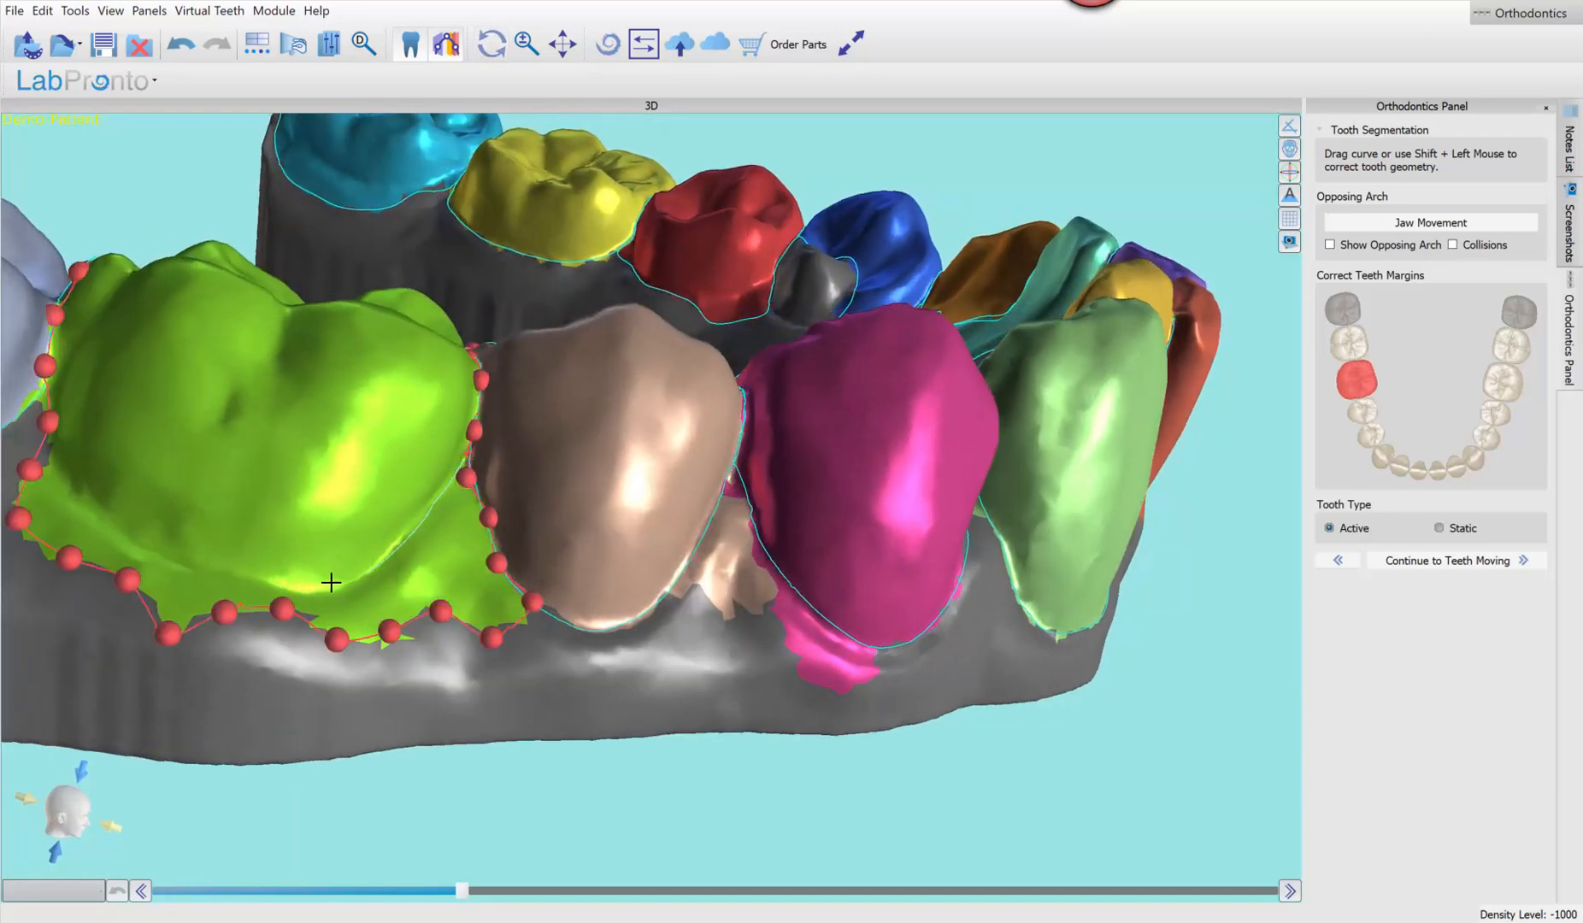
mouse_move(331, 582)
left_mouse_down("shift")
mouse_move(174, 587)
mouse_move(106, 488)
mouse_move(49, 442)
left_mouse_up("shift")
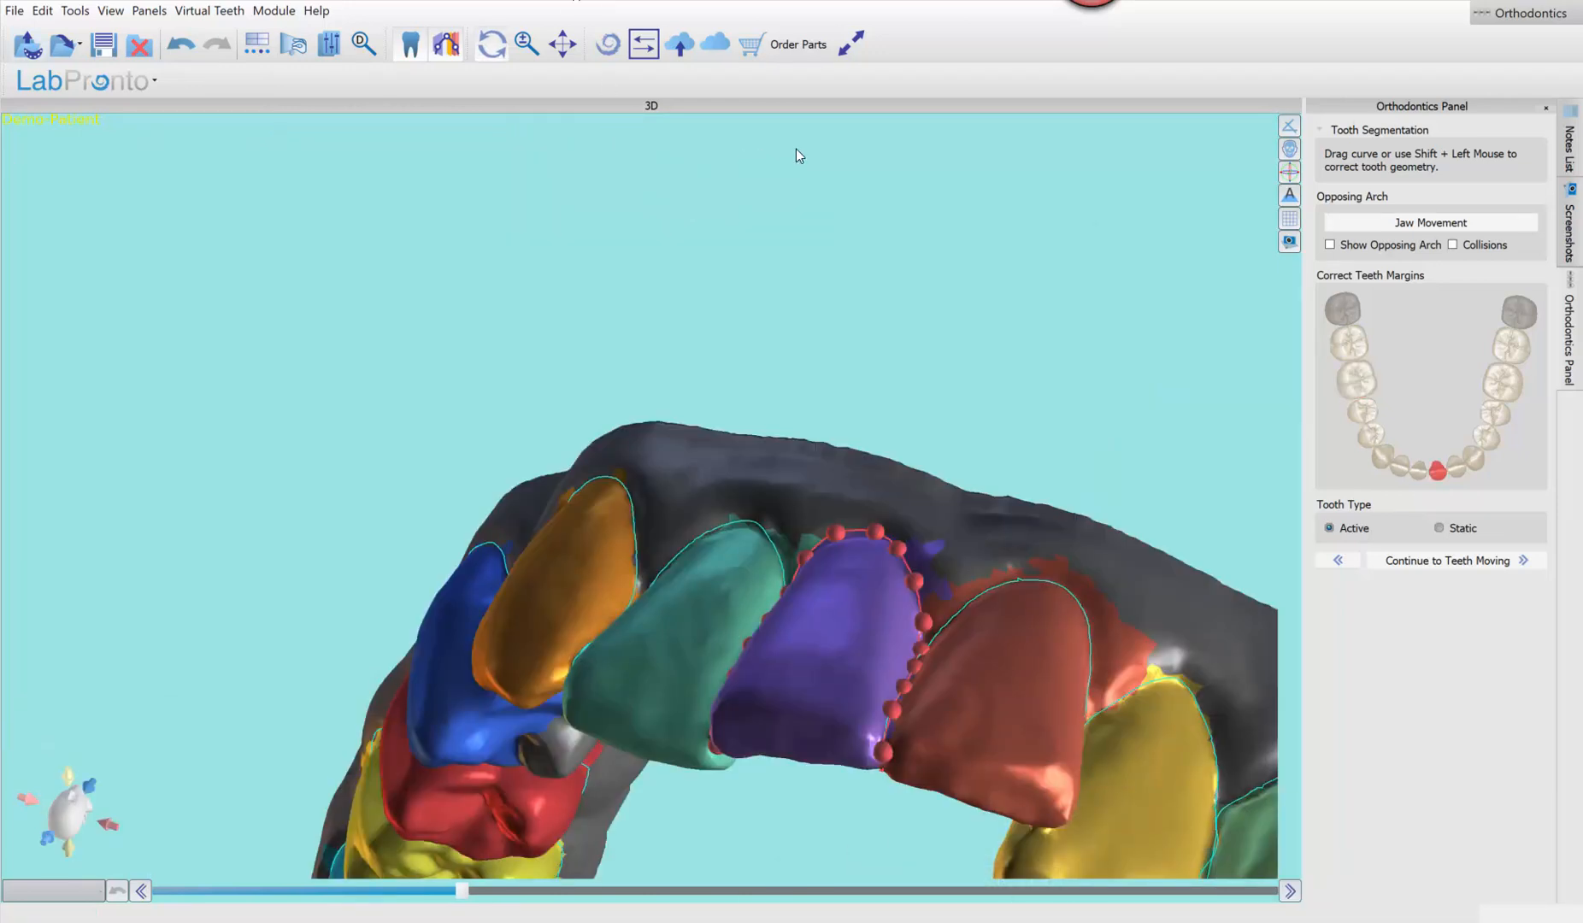
Adjust the lower left lateral incisor's margin on the lingual side at its contact with the canine
scroll(1034, 468, "down", 4)
left_click_drag(773, 711, 842, 437)
scroll(842, 438, "up", 3)
left_click_drag(829, 667, 965, 547)
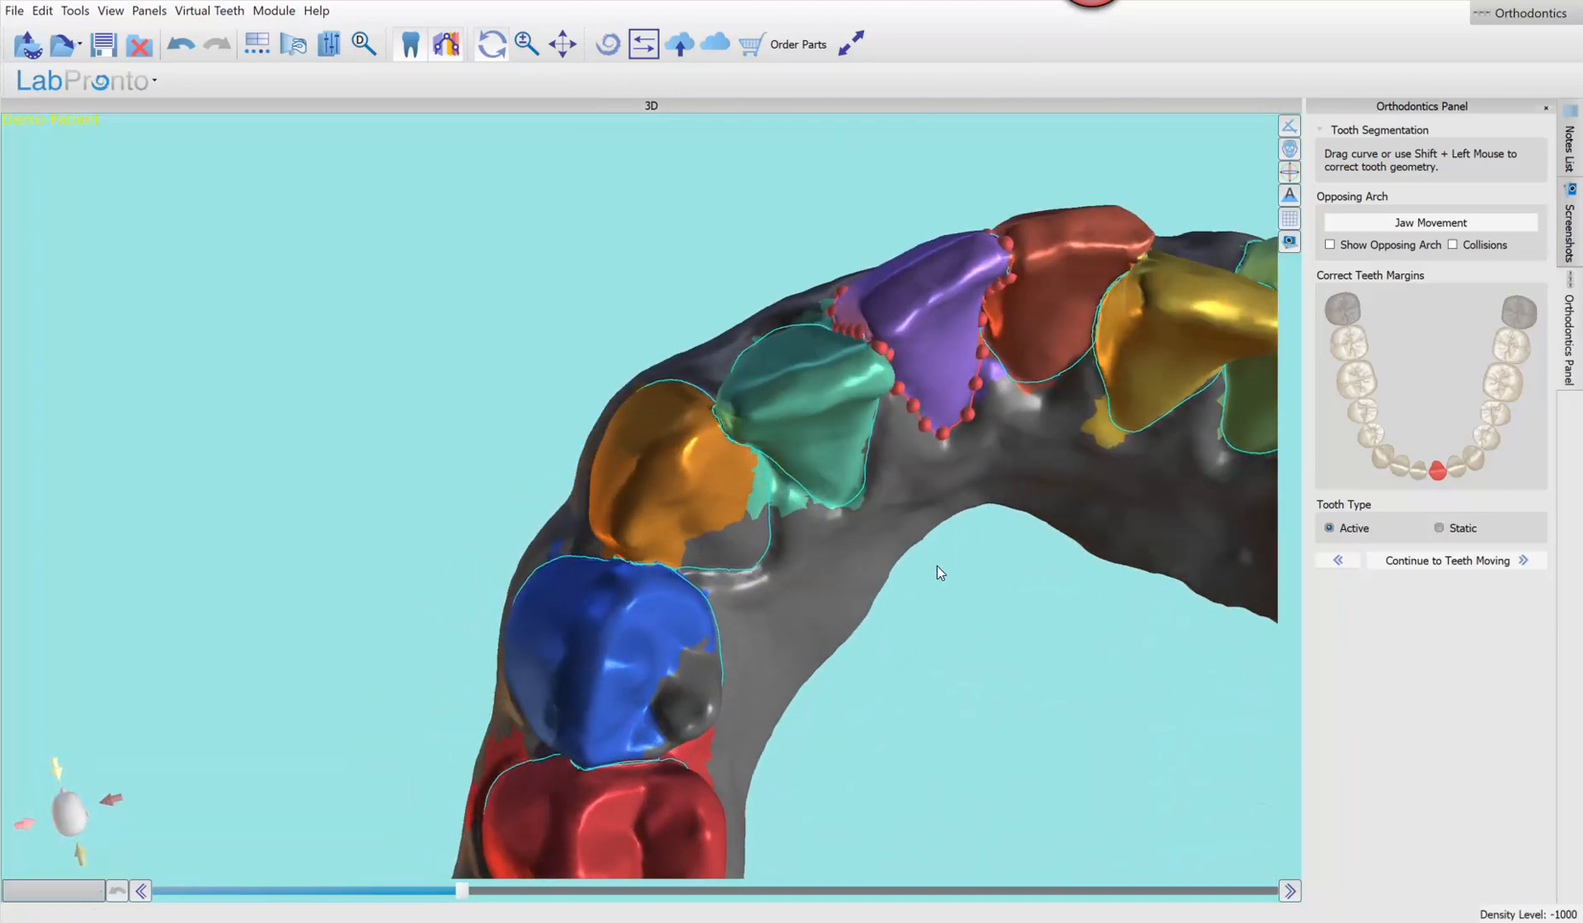
middle_click_drag(936, 566, 916, 583)
scroll(916, 584, "up", 4)
right_click_drag(958, 566, 838, 590)
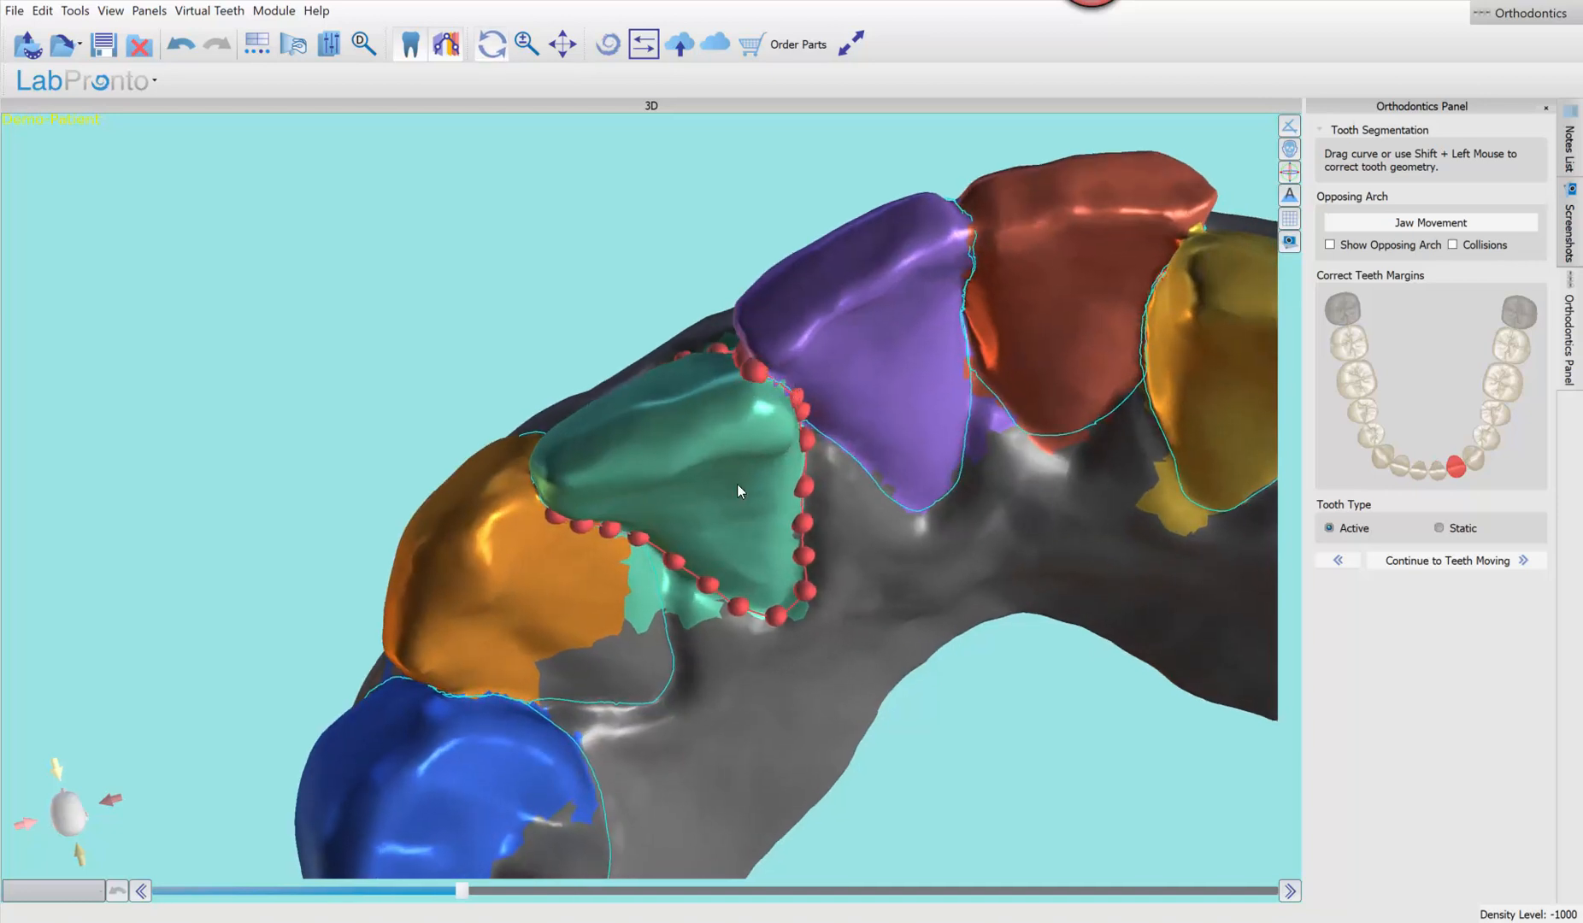
right_click_drag(408, 512, 690, 441)
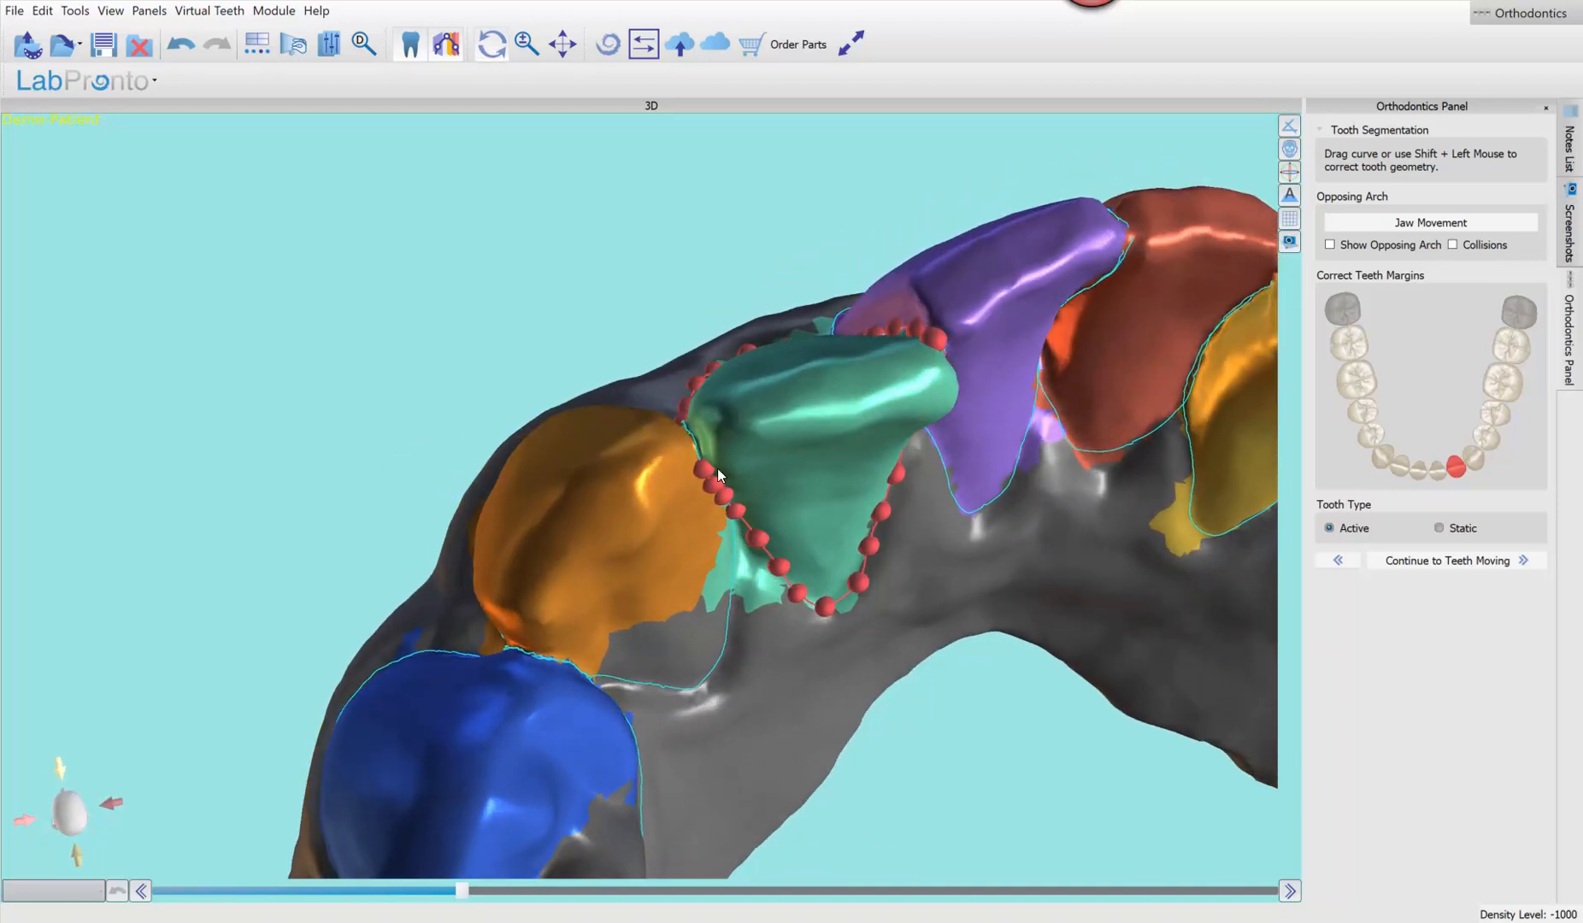
left_click_drag(703, 470, 696, 449)
right_click_drag(621, 450, 638, 456)
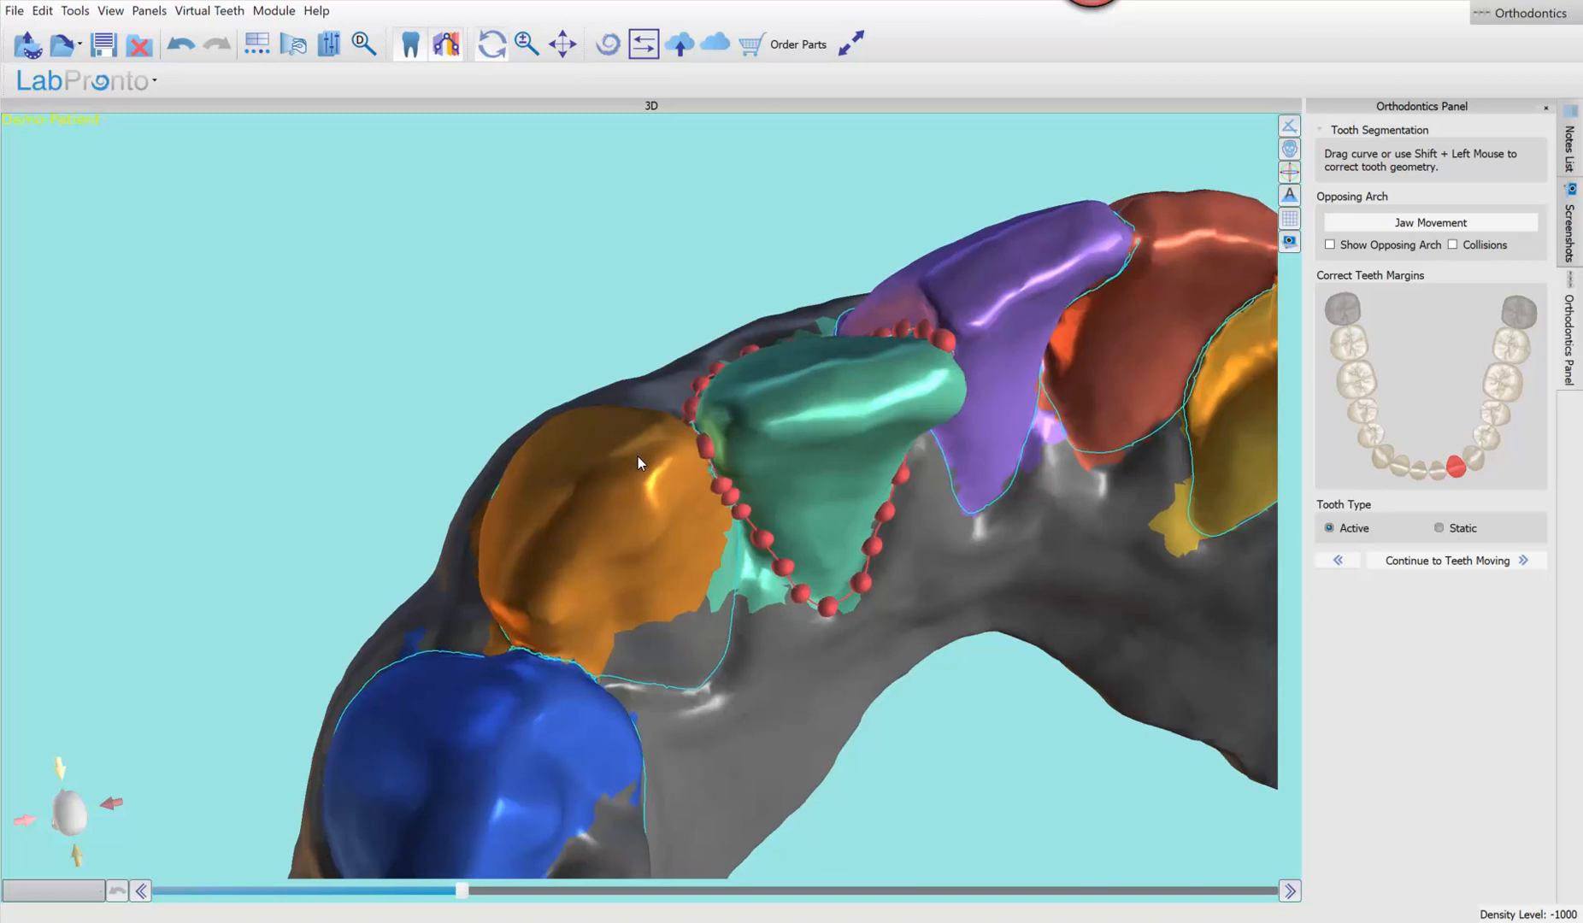
Inspect the margins of the lower left canine and first premolar on the lingual side
left_click(621, 512)
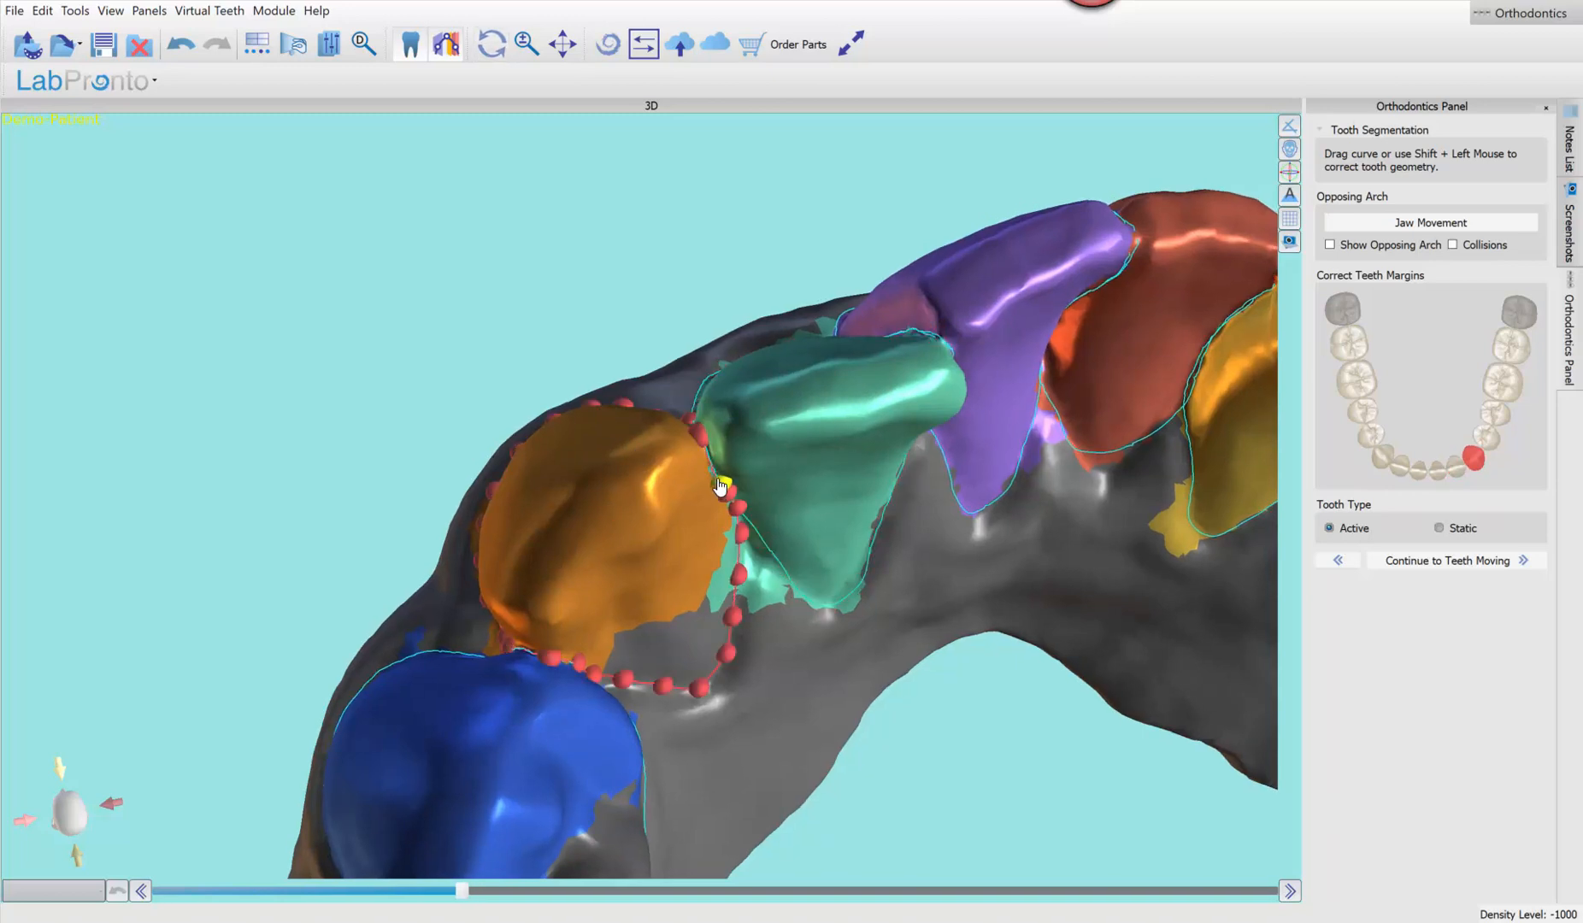
left_click(551, 666)
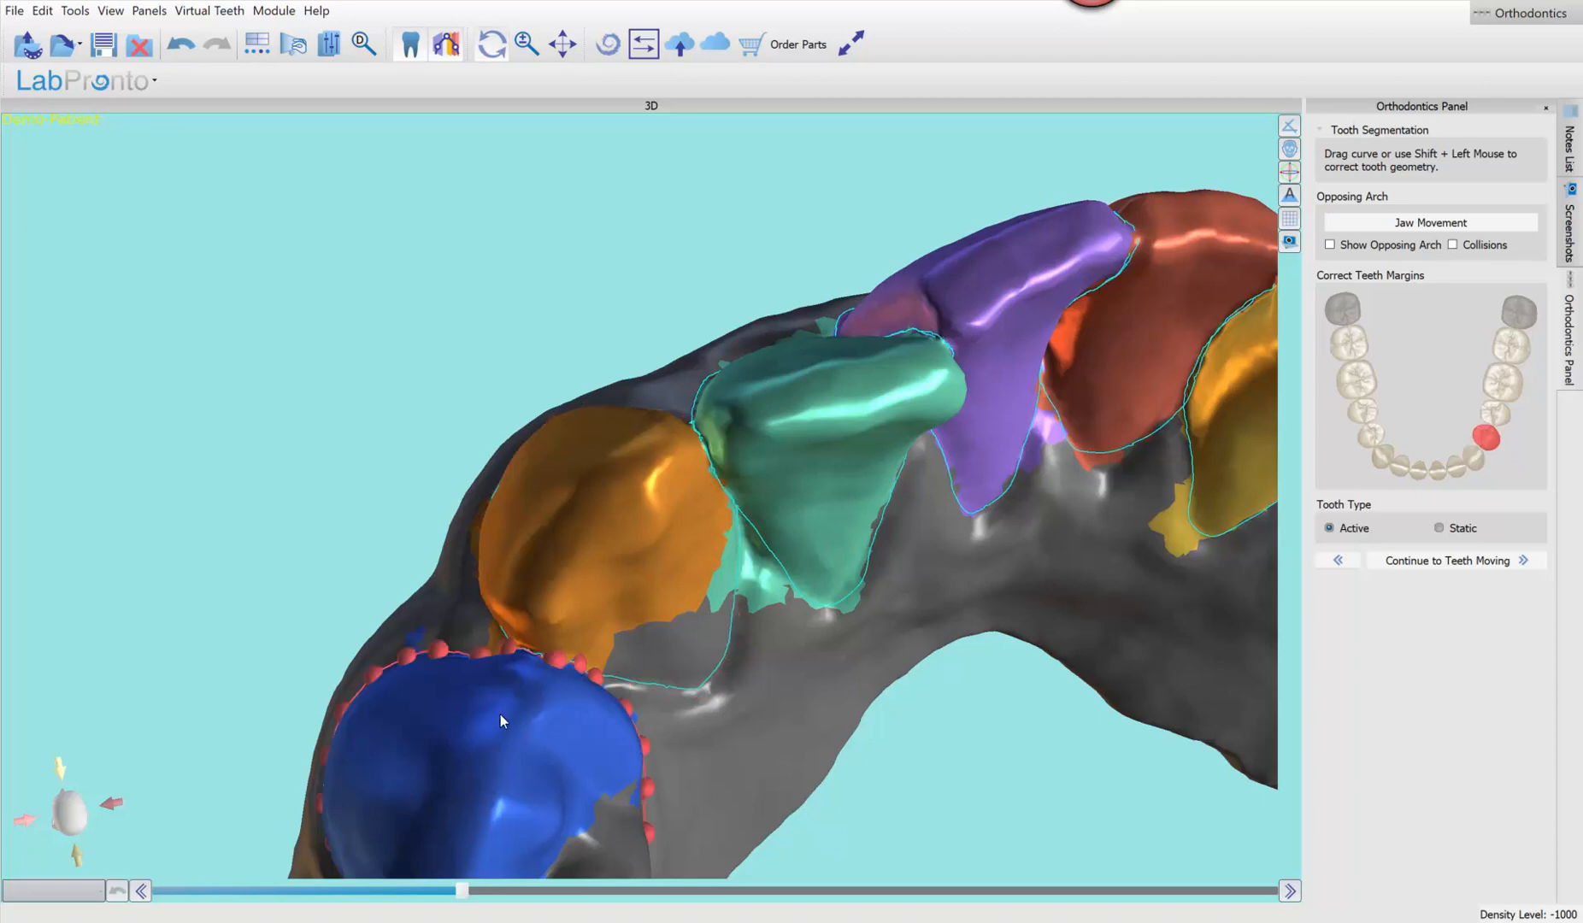
right_click_drag(864, 697, 616, 632)
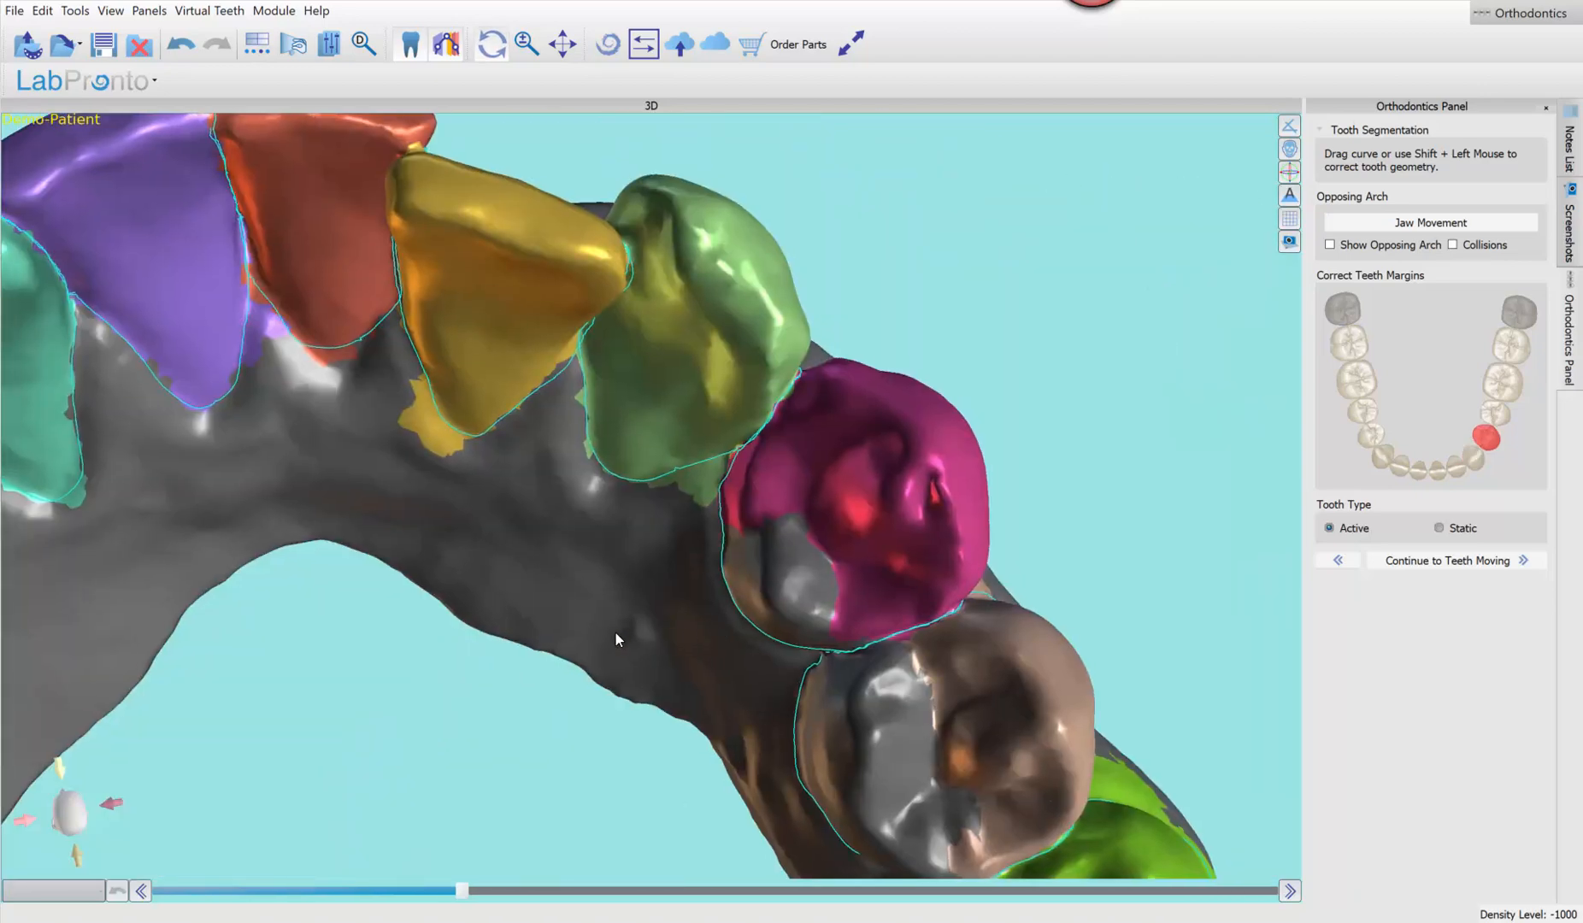
Extend the lower right lateral incisor's lingual margin up to its contact point with the central incisor
left_click(484, 309)
right_click_drag(355, 454, 509, 553)
scroll(508, 551, "up", 5)
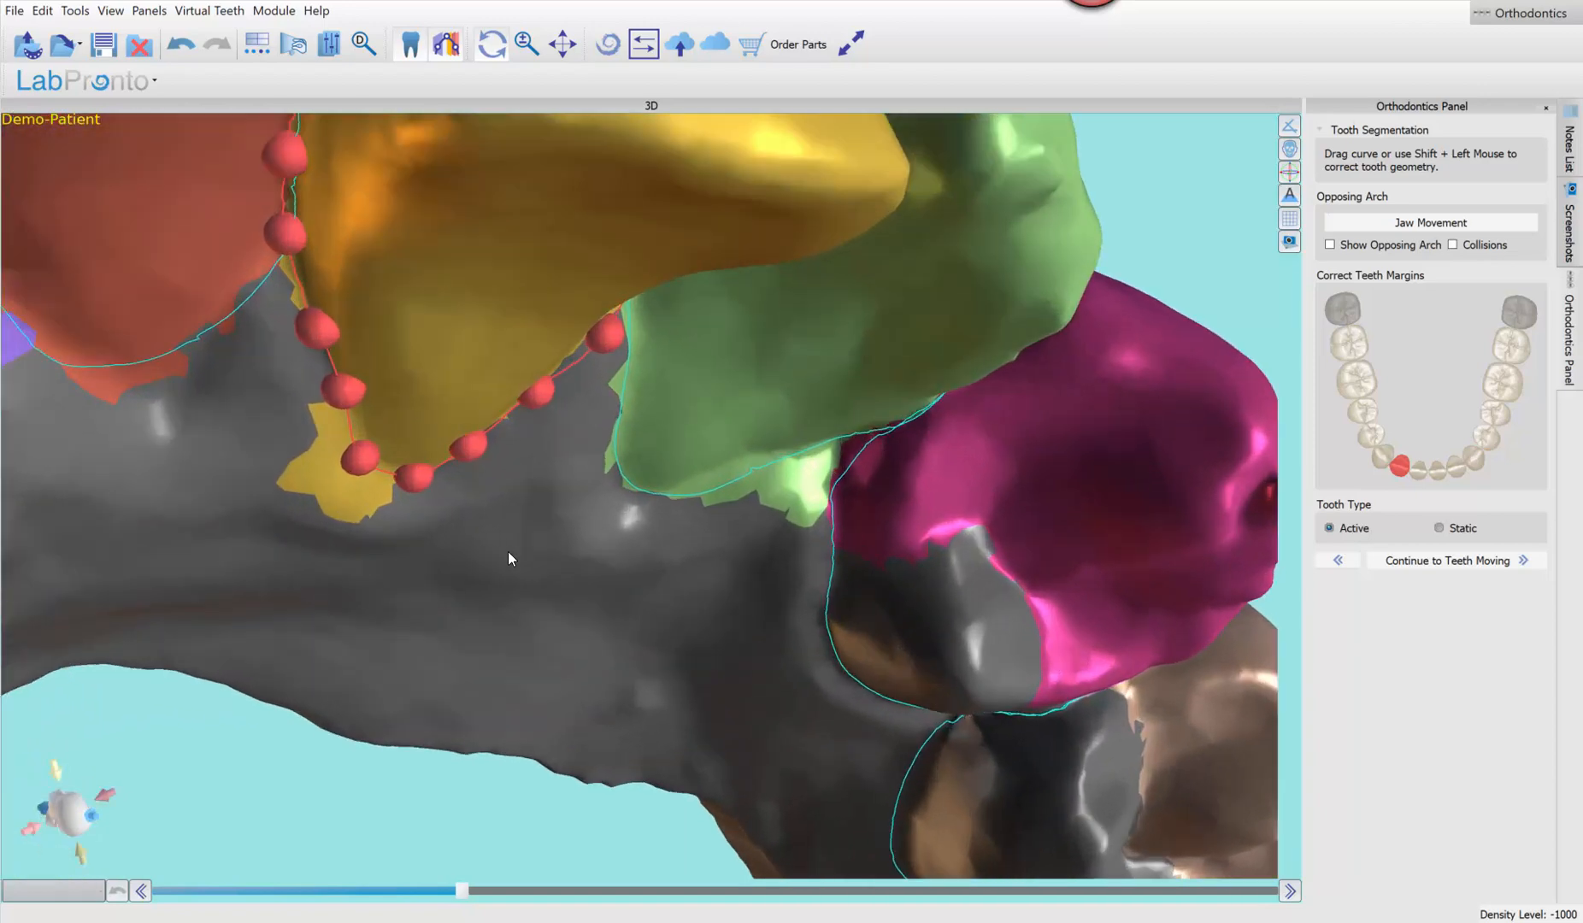
middle_click_drag(508, 552, 547, 723)
right_click_drag(604, 262, 559, 214)
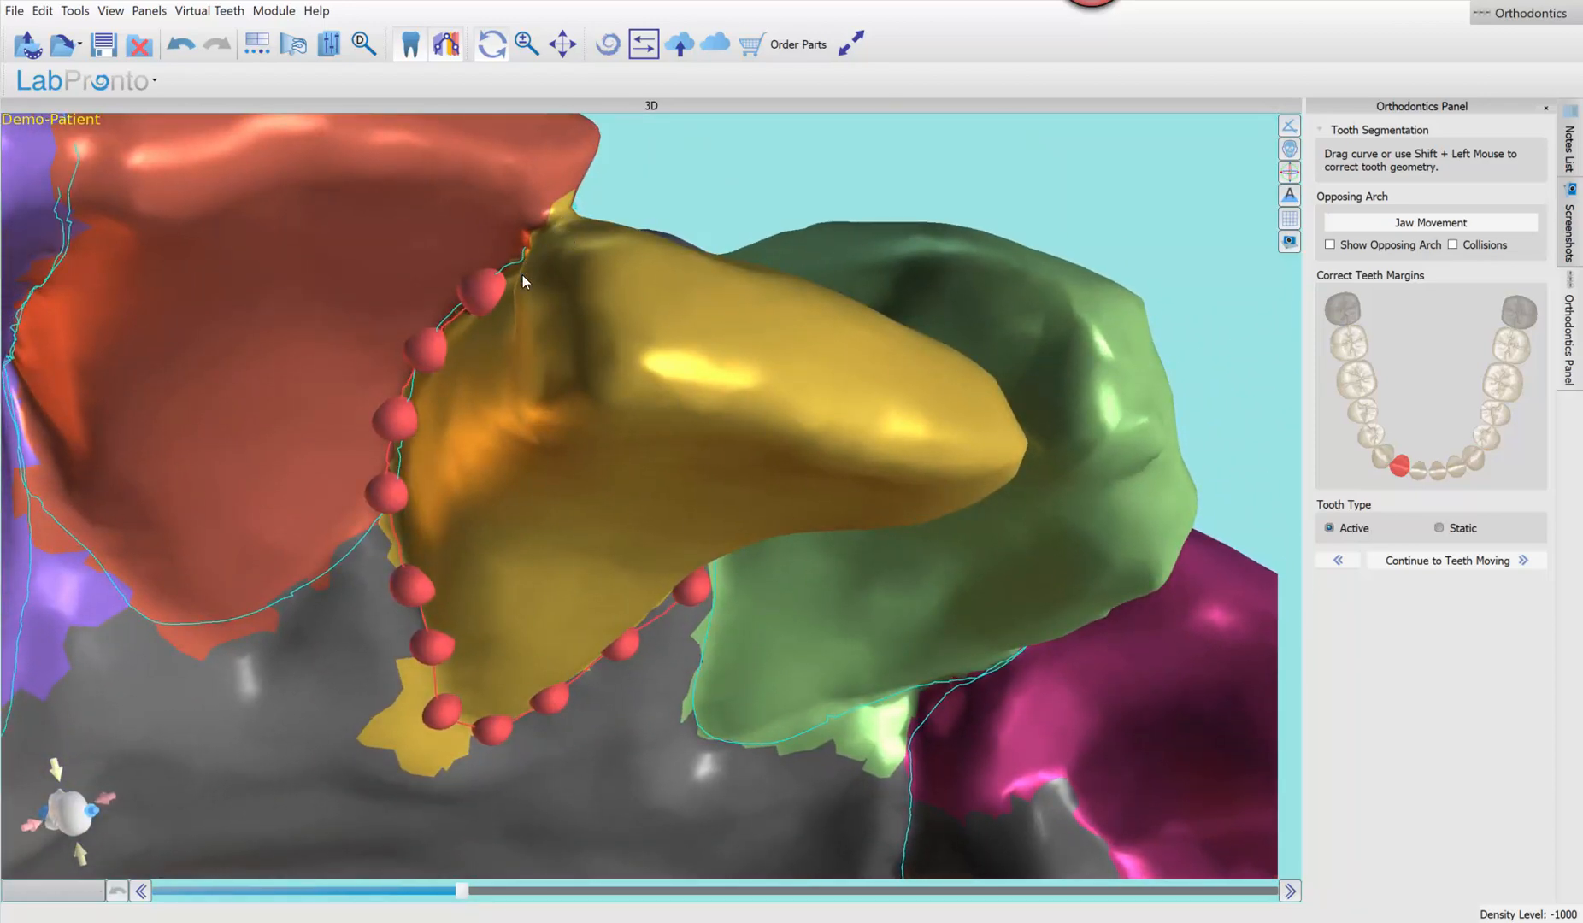
left_click_drag(495, 299, 557, 214)
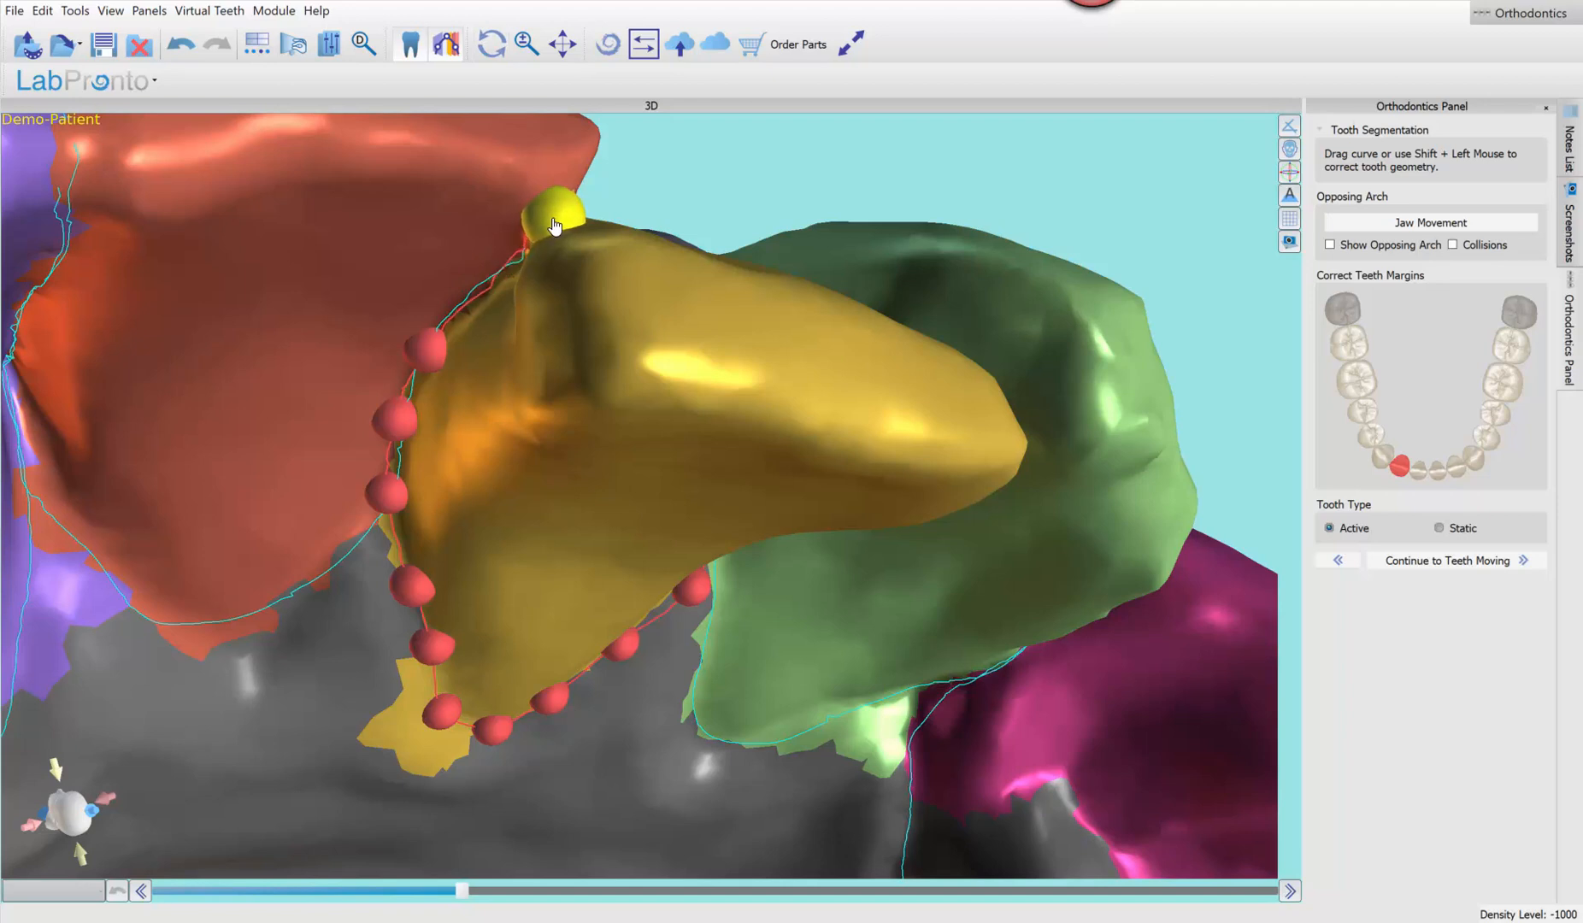
Move the lower right central incisor's margin points up along its contact with the lateral incisor
left_click(502, 224)
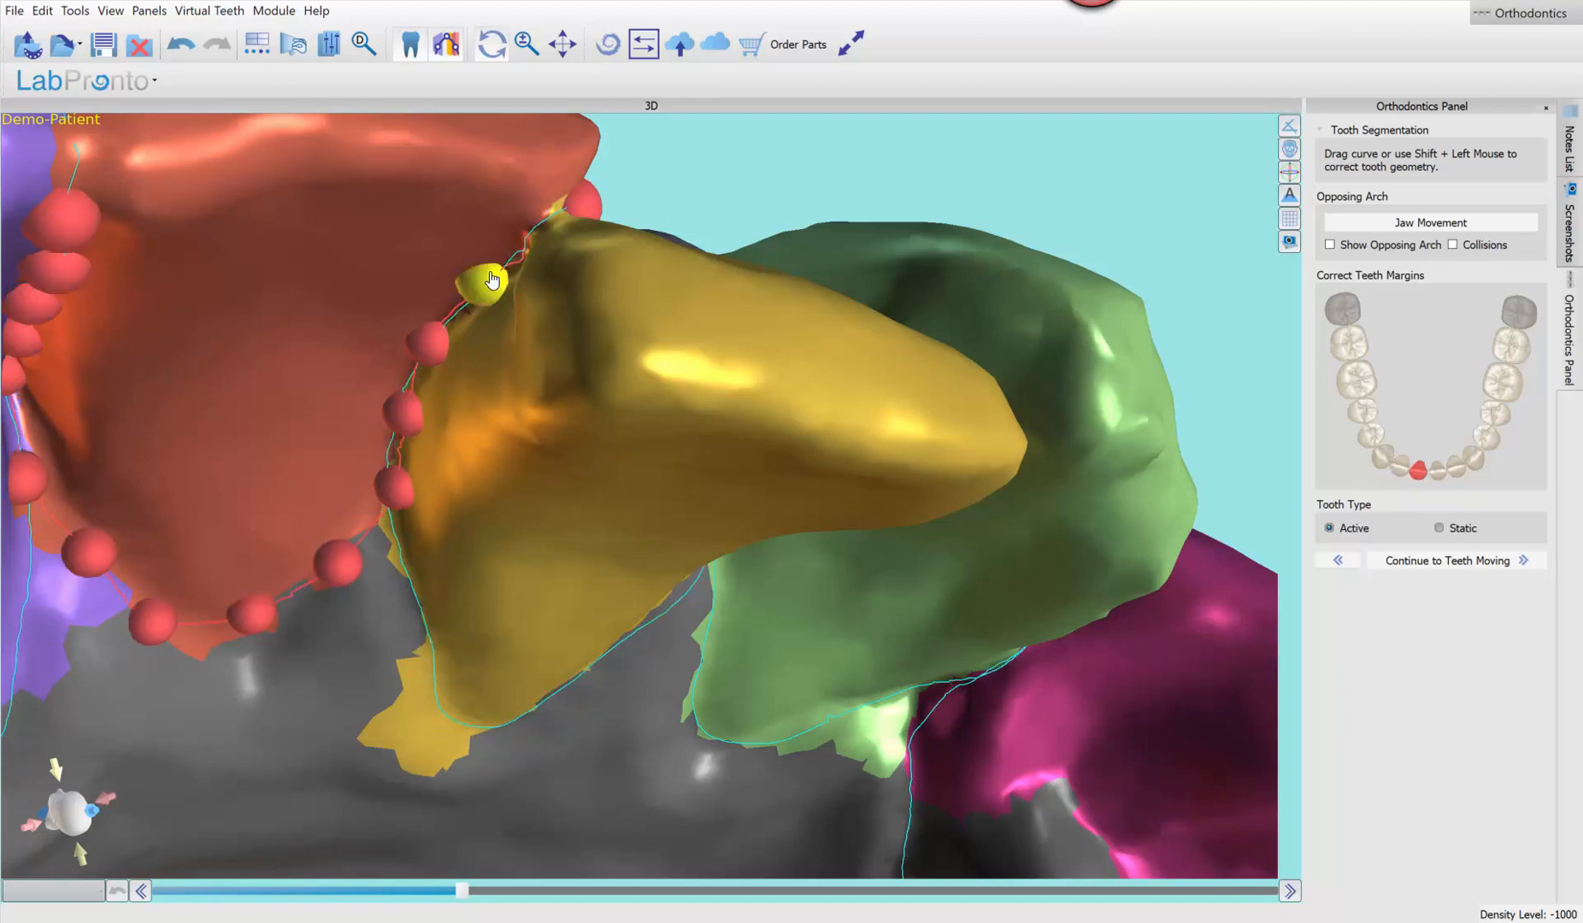
left_click_drag(527, 245, 547, 213)
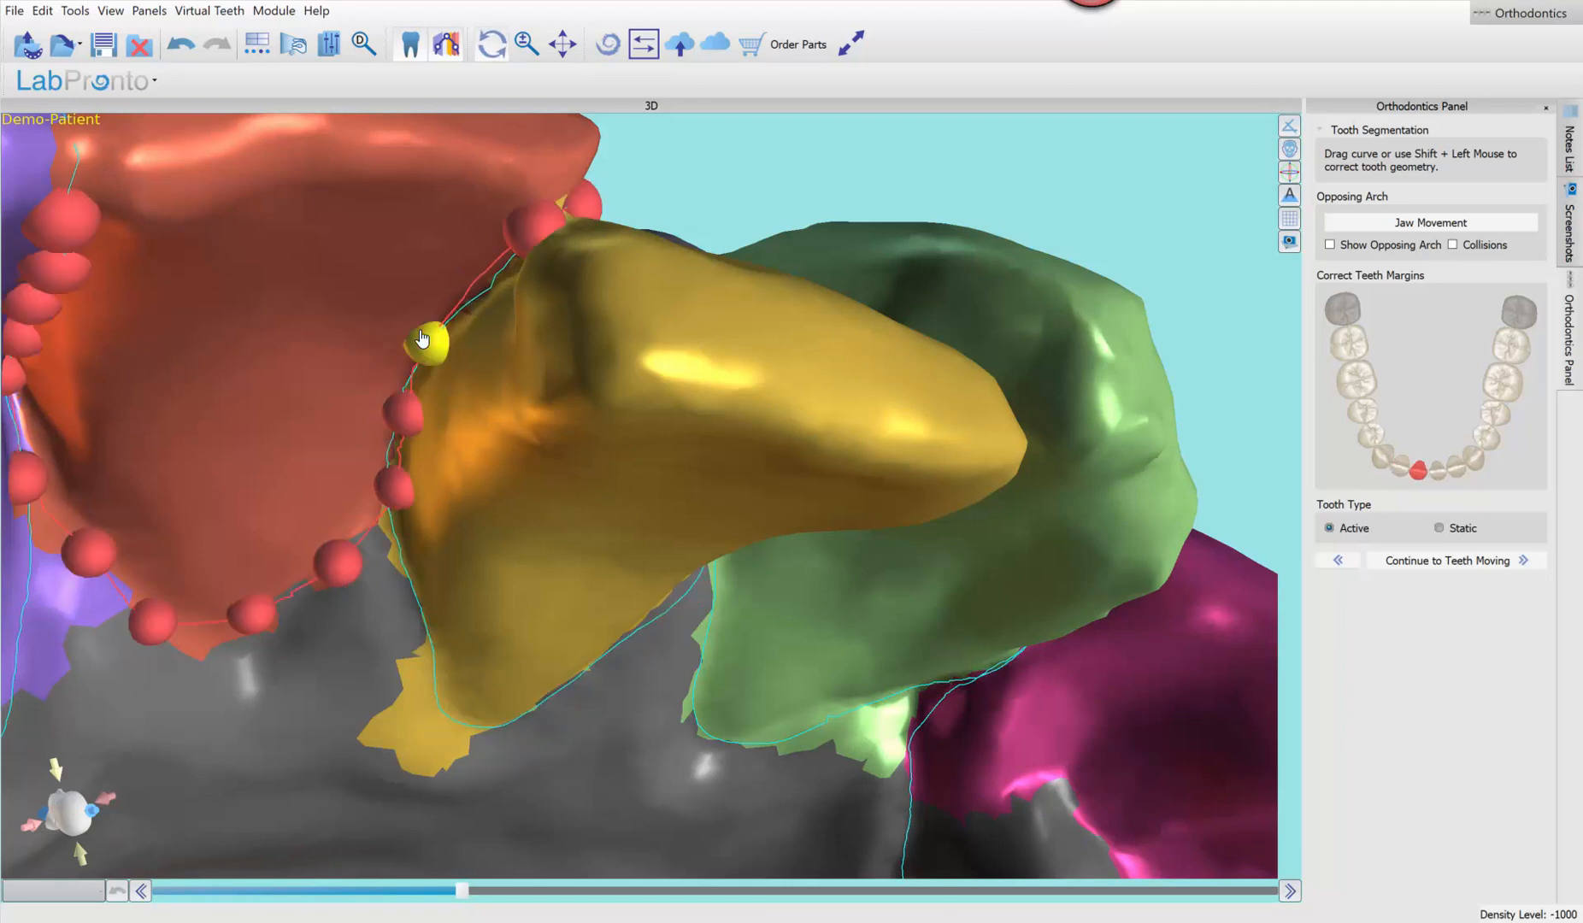
left_click_drag(434, 342, 488, 304)
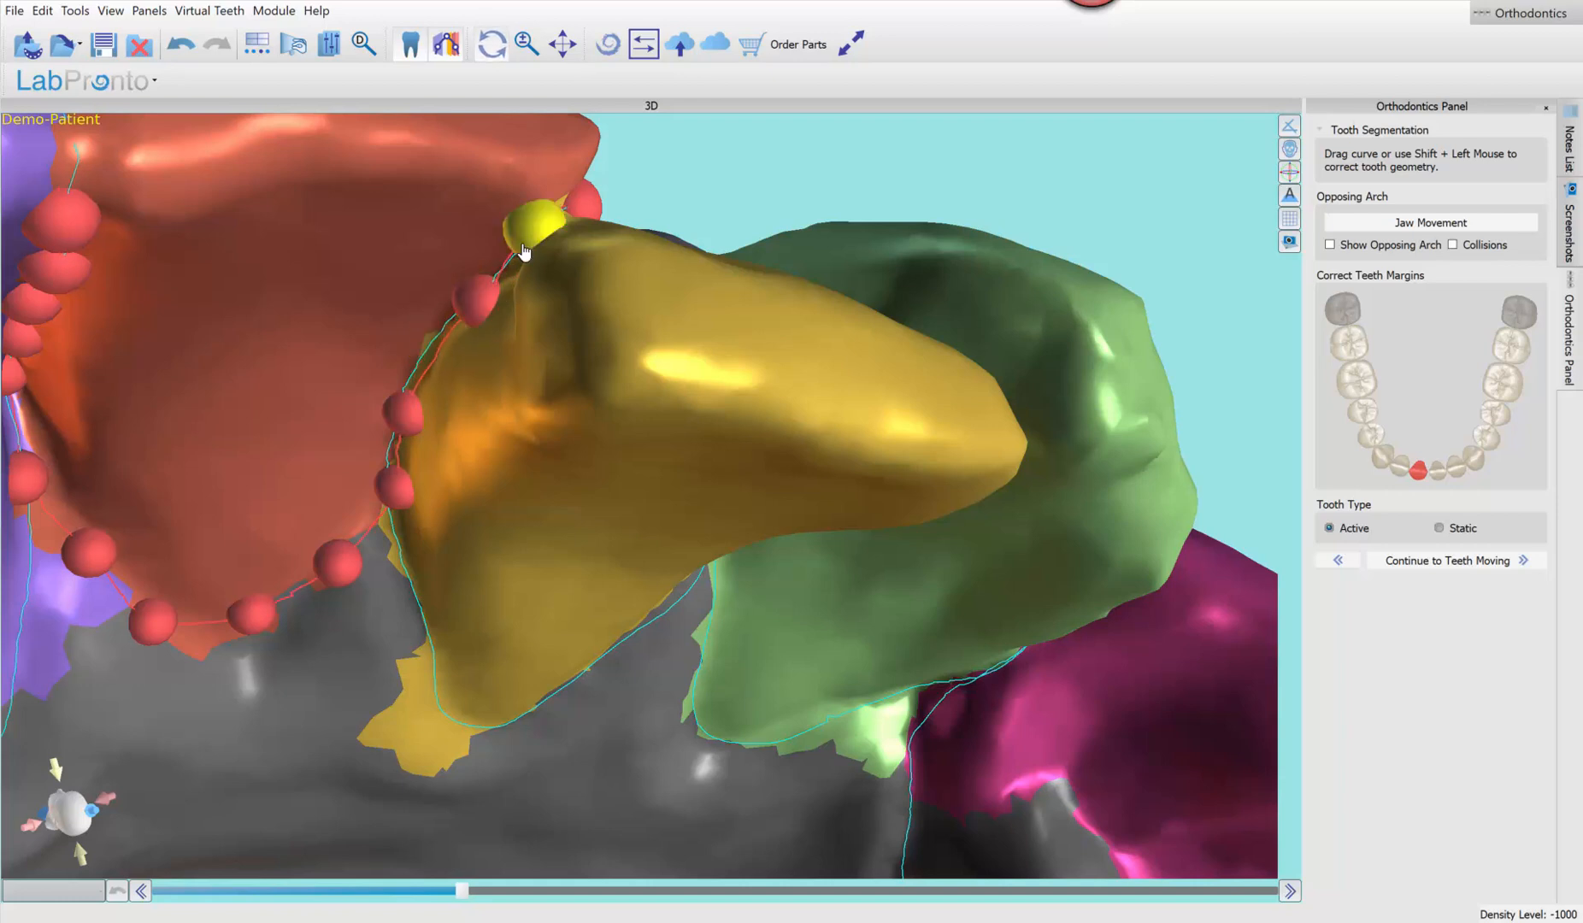
left_click_drag(528, 249, 539, 235)
left_click_drag(407, 417, 404, 402)
left_click_drag(477, 295, 470, 297)
Refine the margins of the lower right lateral and central incisors so they follow the border between the two teeth
left_click(541, 298)
left_click_drag(534, 236, 547, 222)
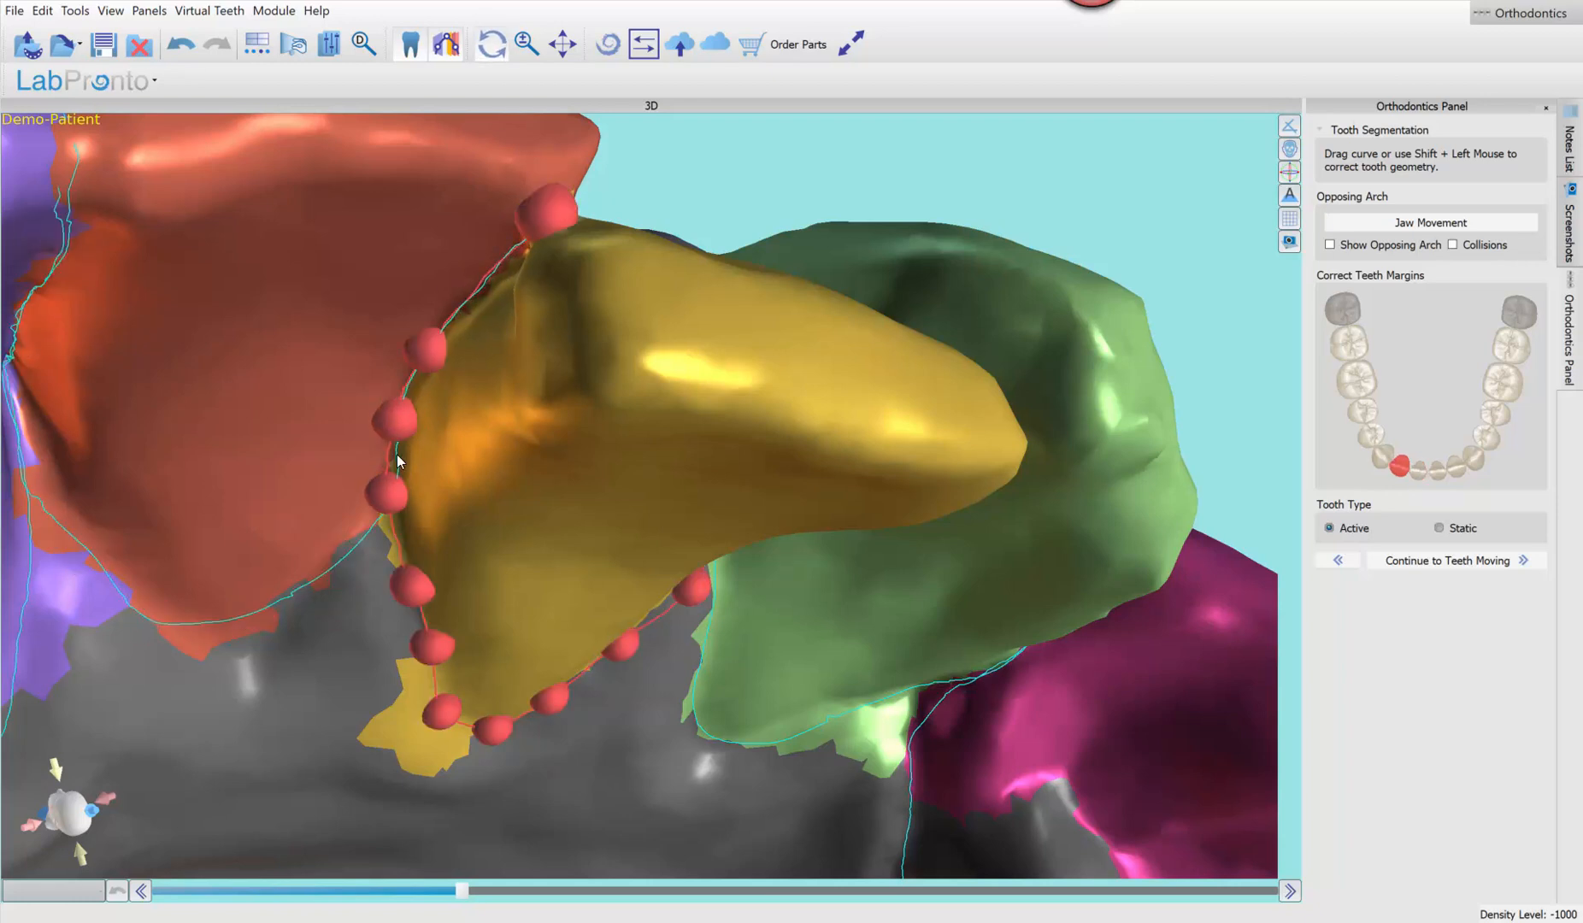
left_click(346, 498)
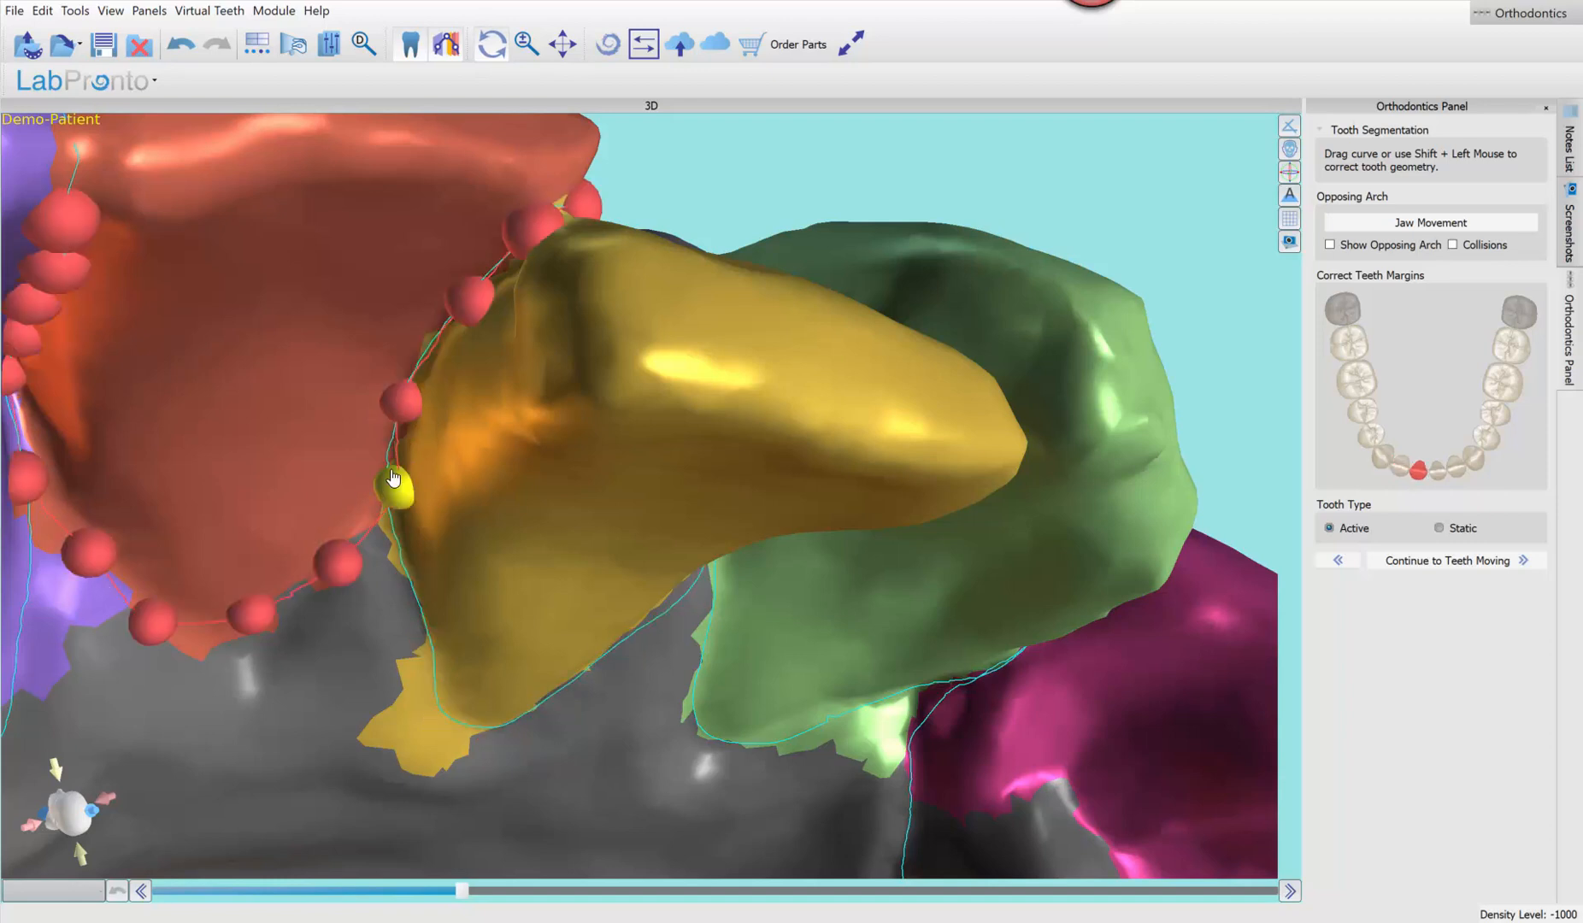
left_click_drag(405, 490, 383, 476)
left_click_drag(400, 400, 414, 380)
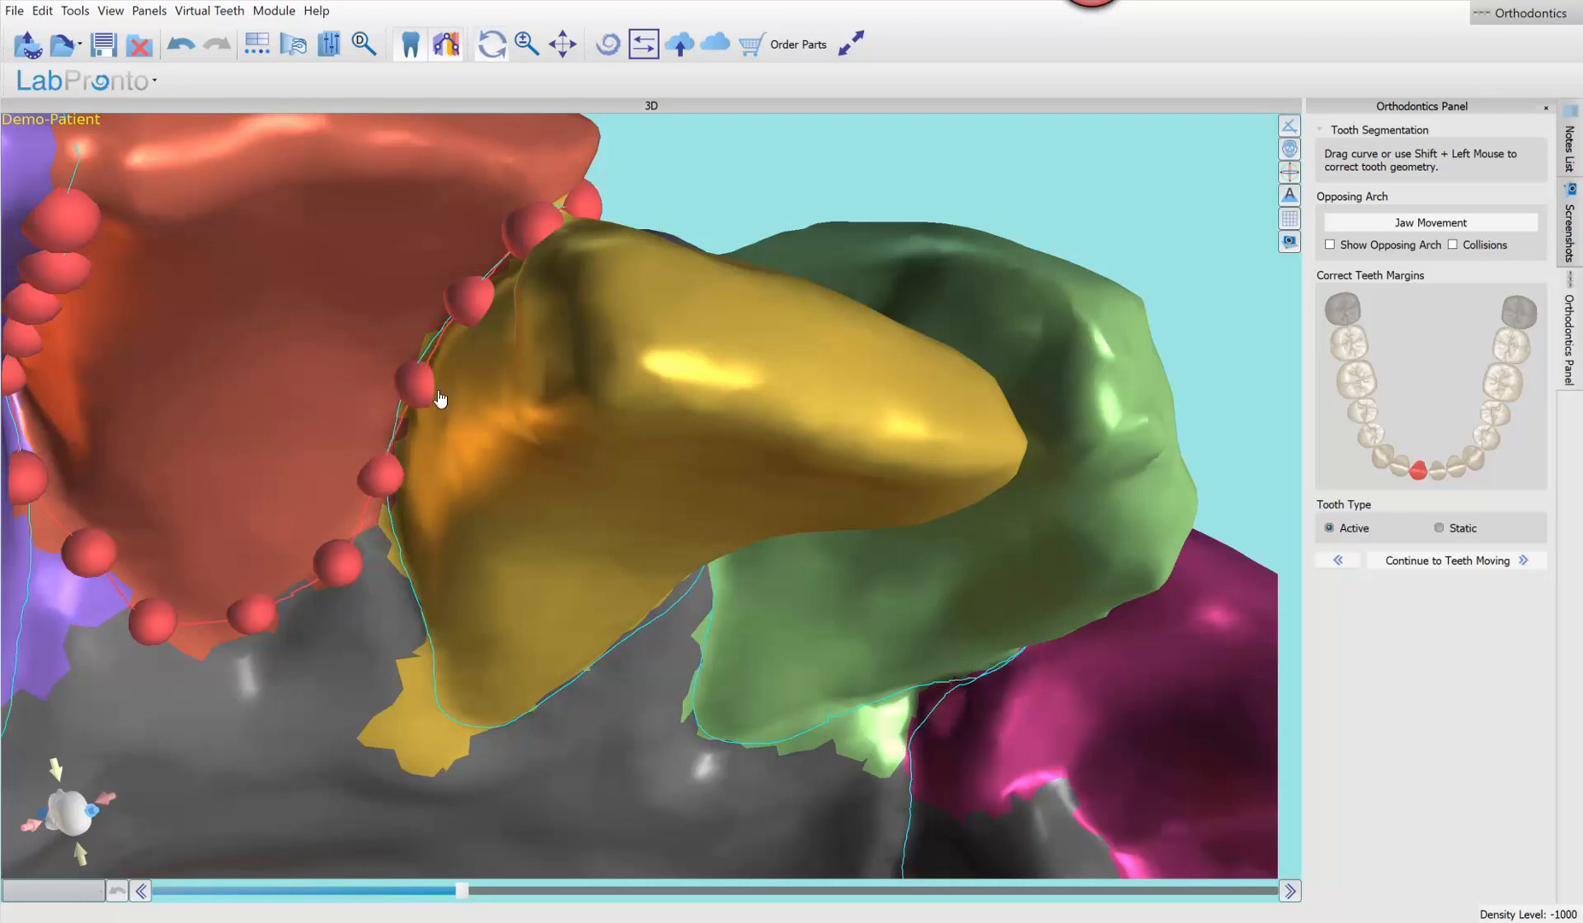
Shift the lower right lateral incisor's lingual margin points onto the border with the central incisor
left_click(527, 424)
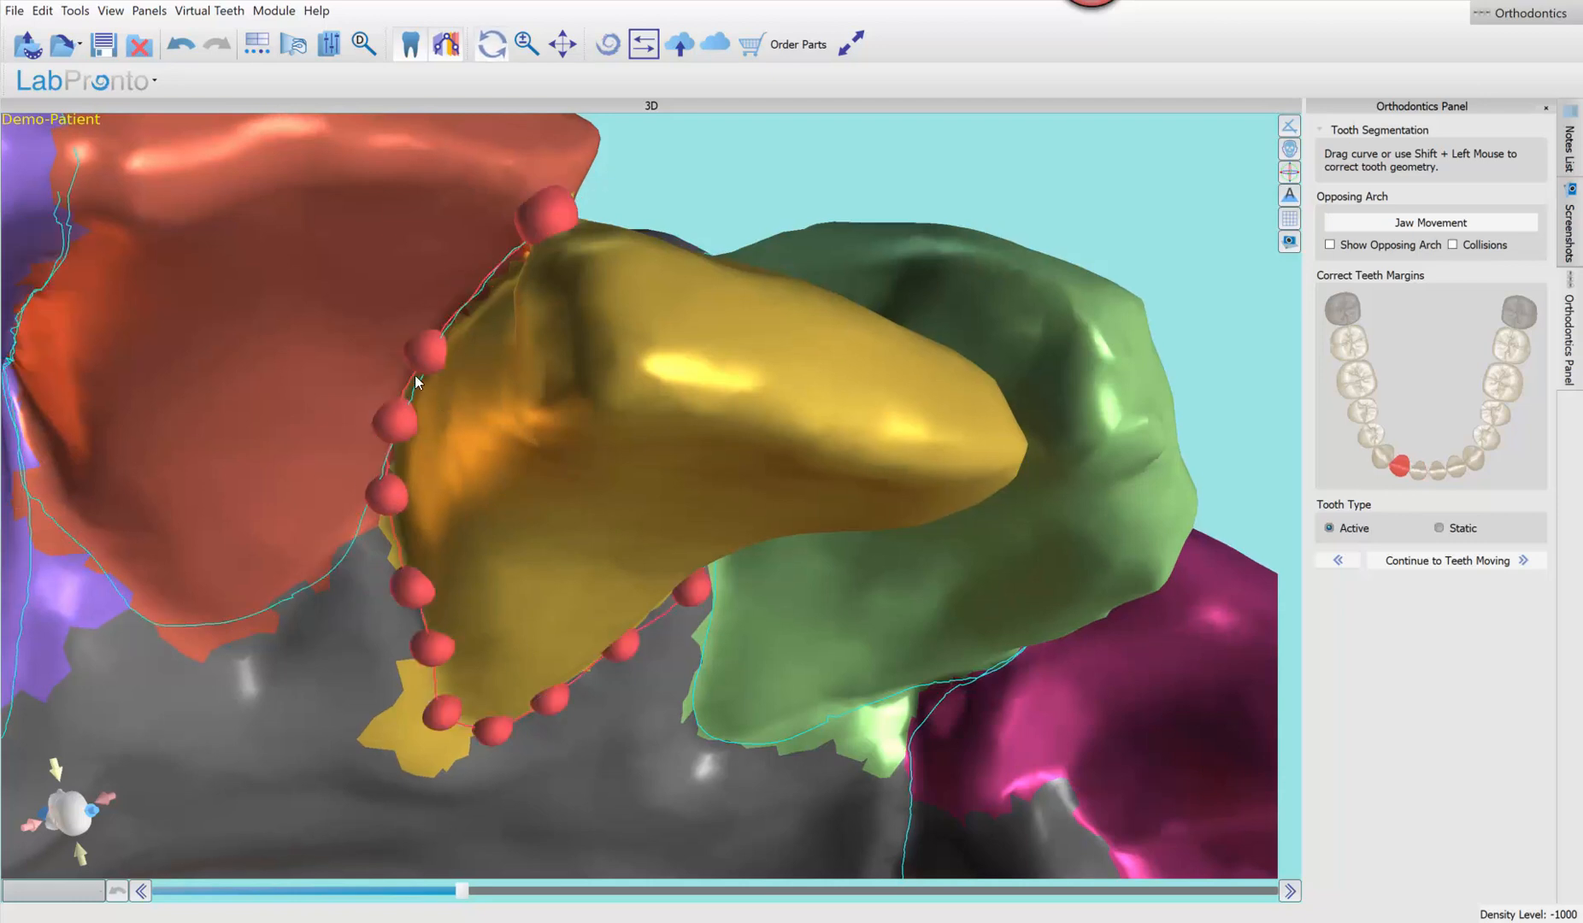
left_click_drag(423, 354, 432, 346)
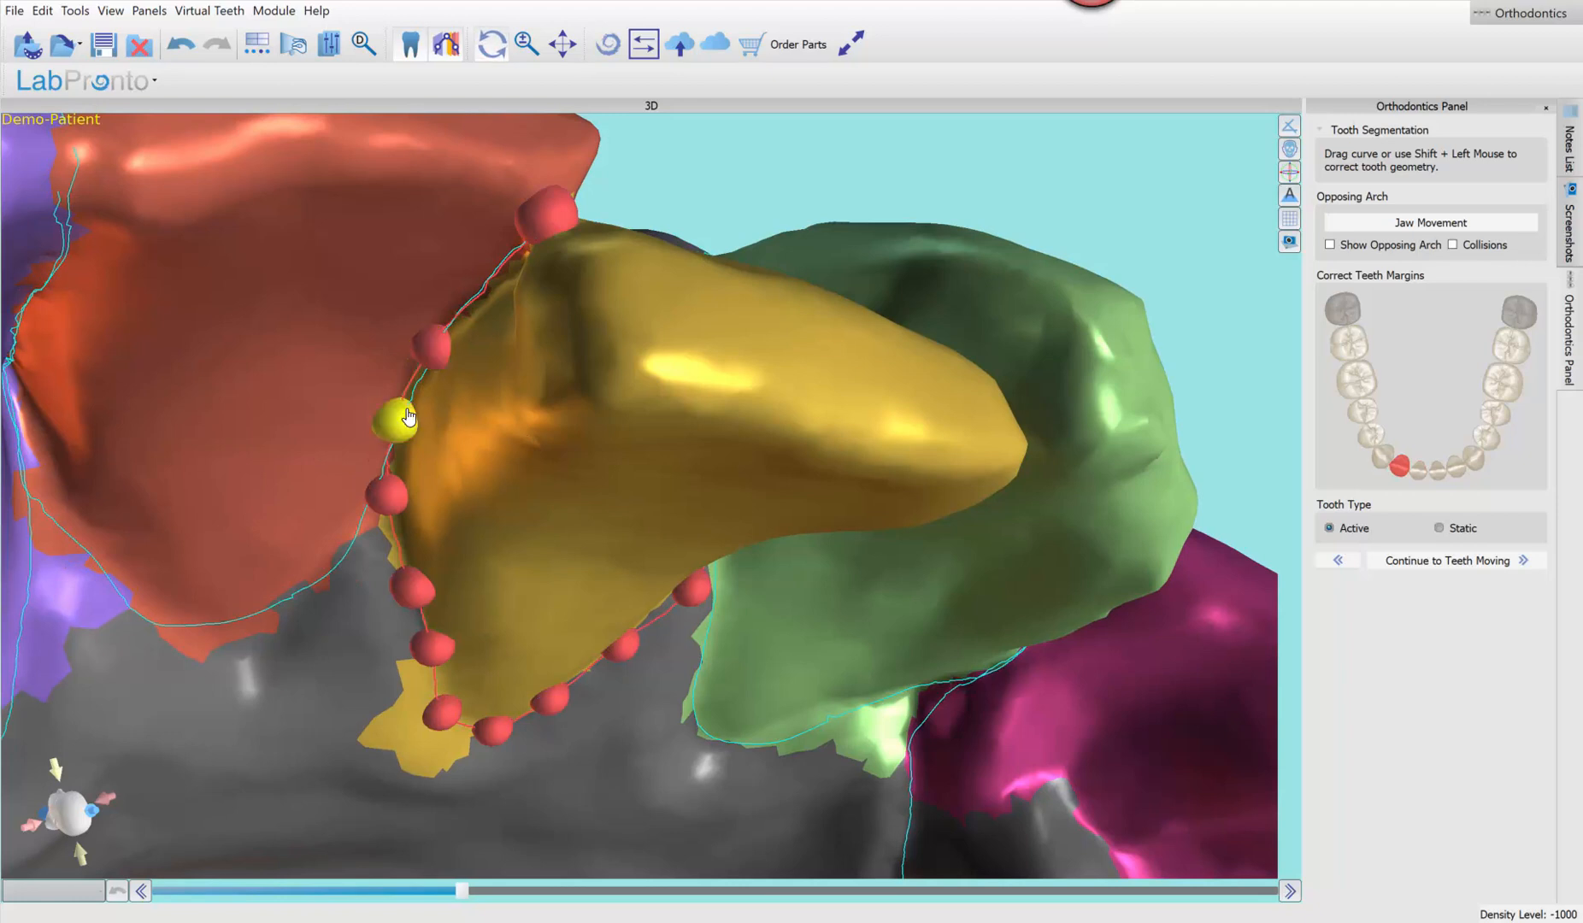
left_click_drag(409, 416, 415, 418)
left_click_drag(439, 354, 456, 329)
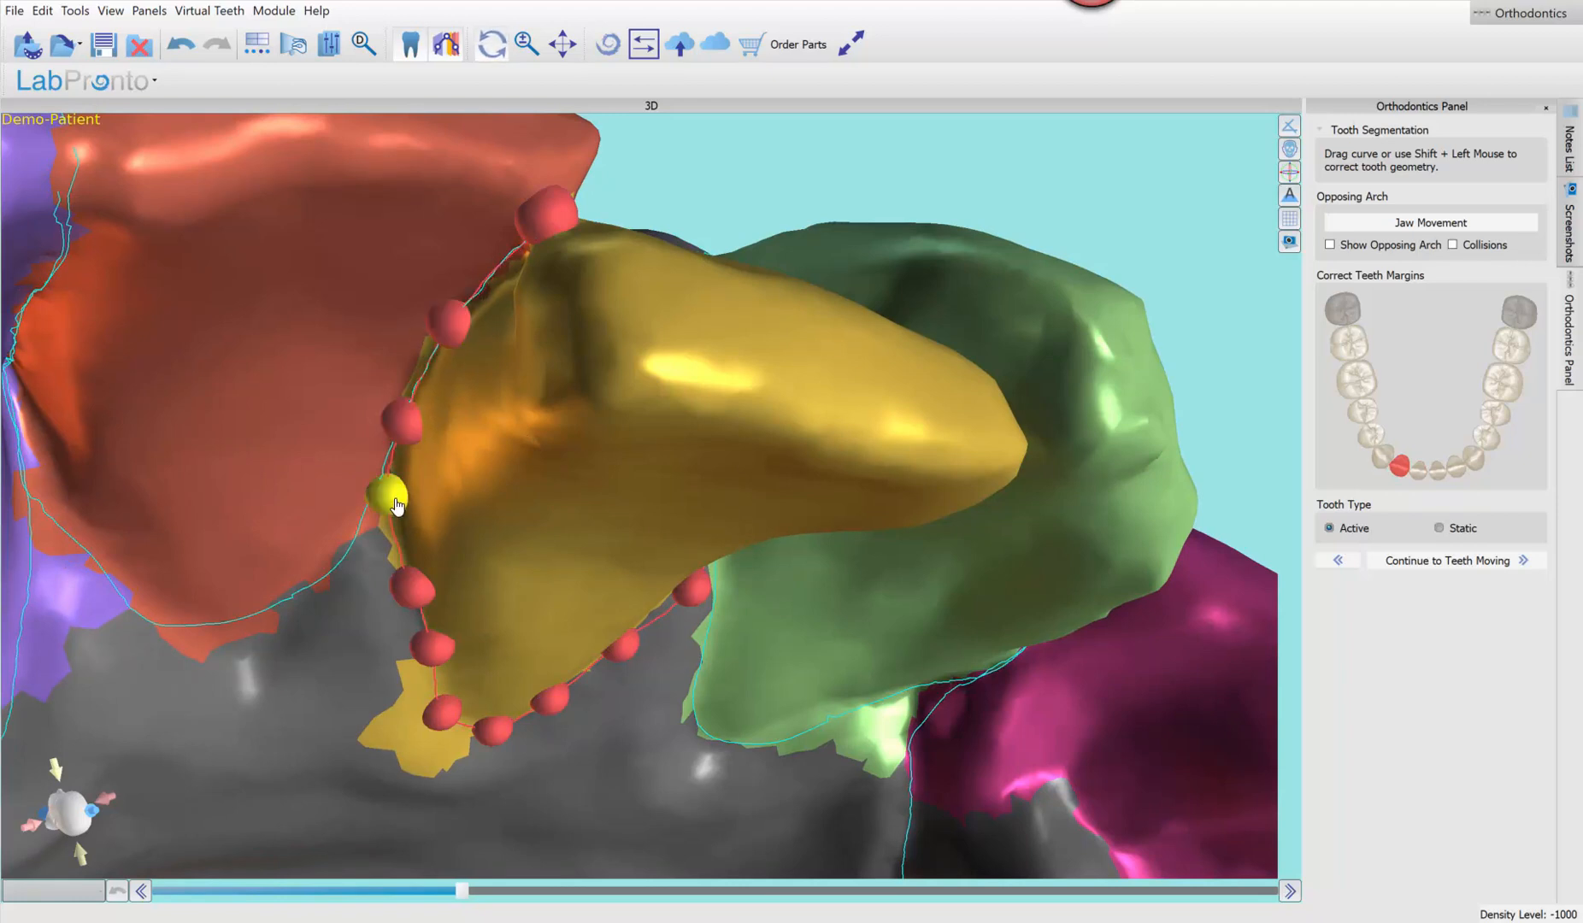
left_click_drag(397, 505, 400, 505)
Correct the margins of both lower central incisors where they overlap near the incisal edge
middle_click_drag(186, 255, 261, 470)
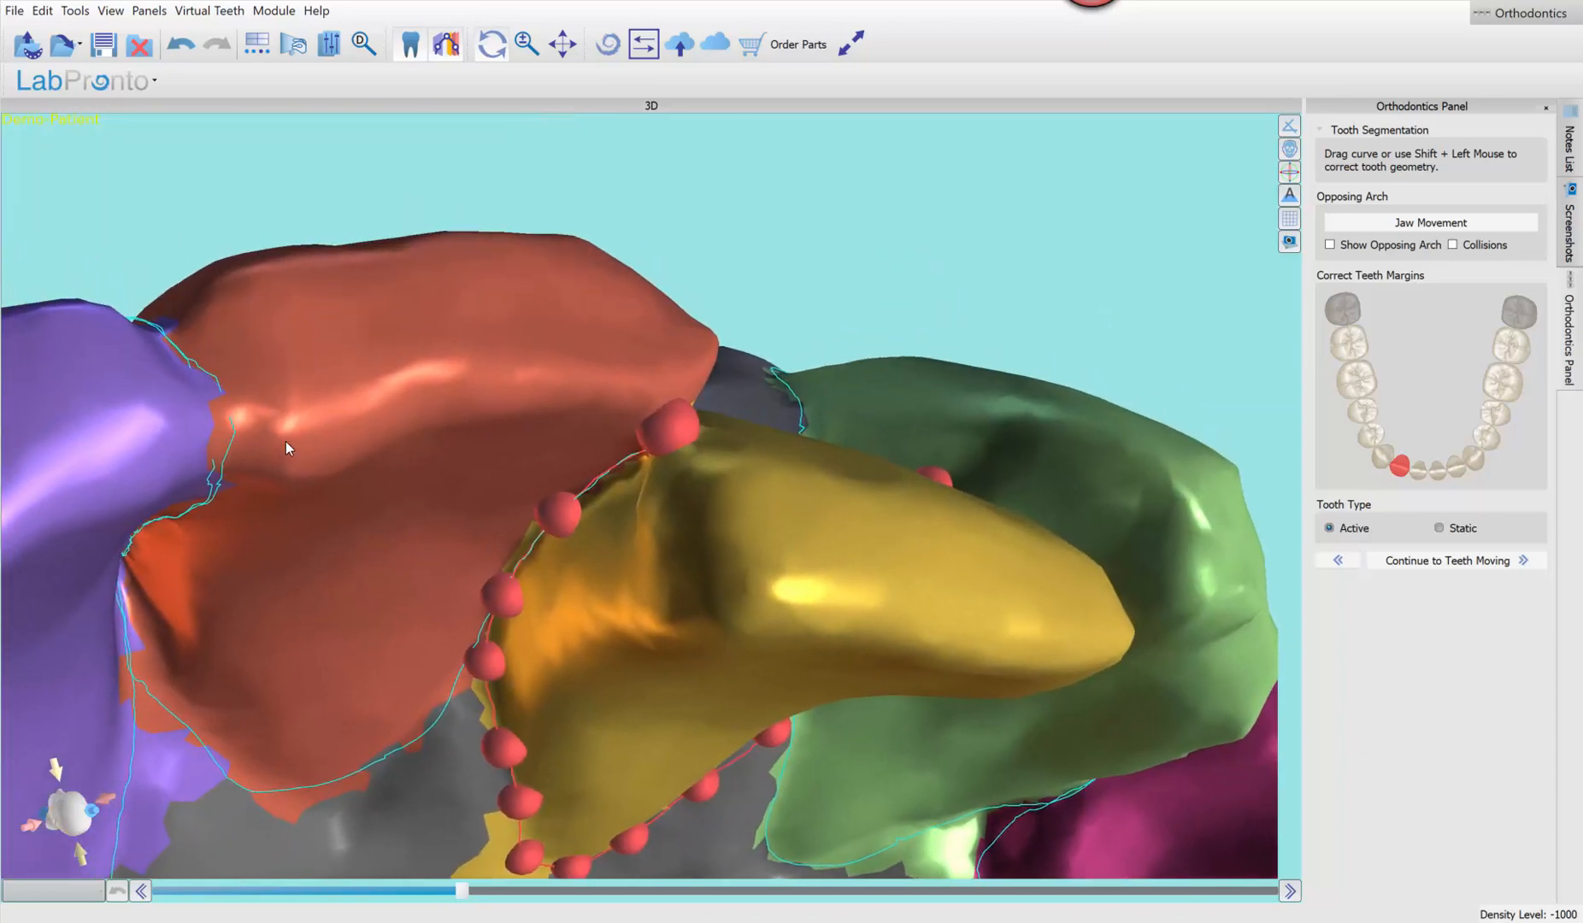
left_click(285, 442)
left_click_drag(213, 484, 227, 436)
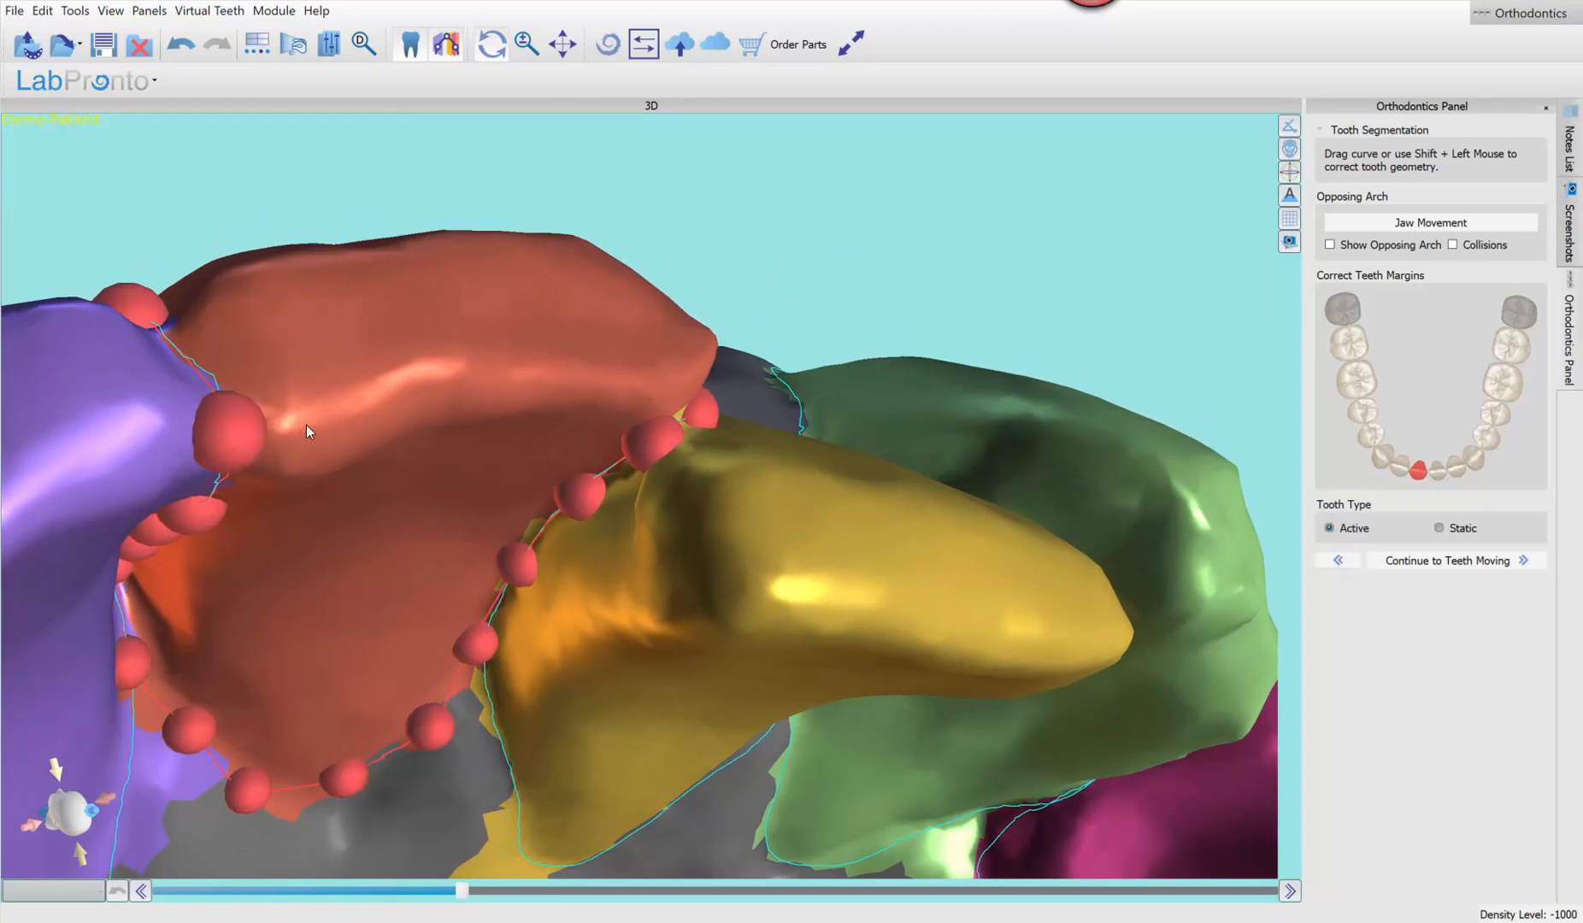
left_click(112, 479)
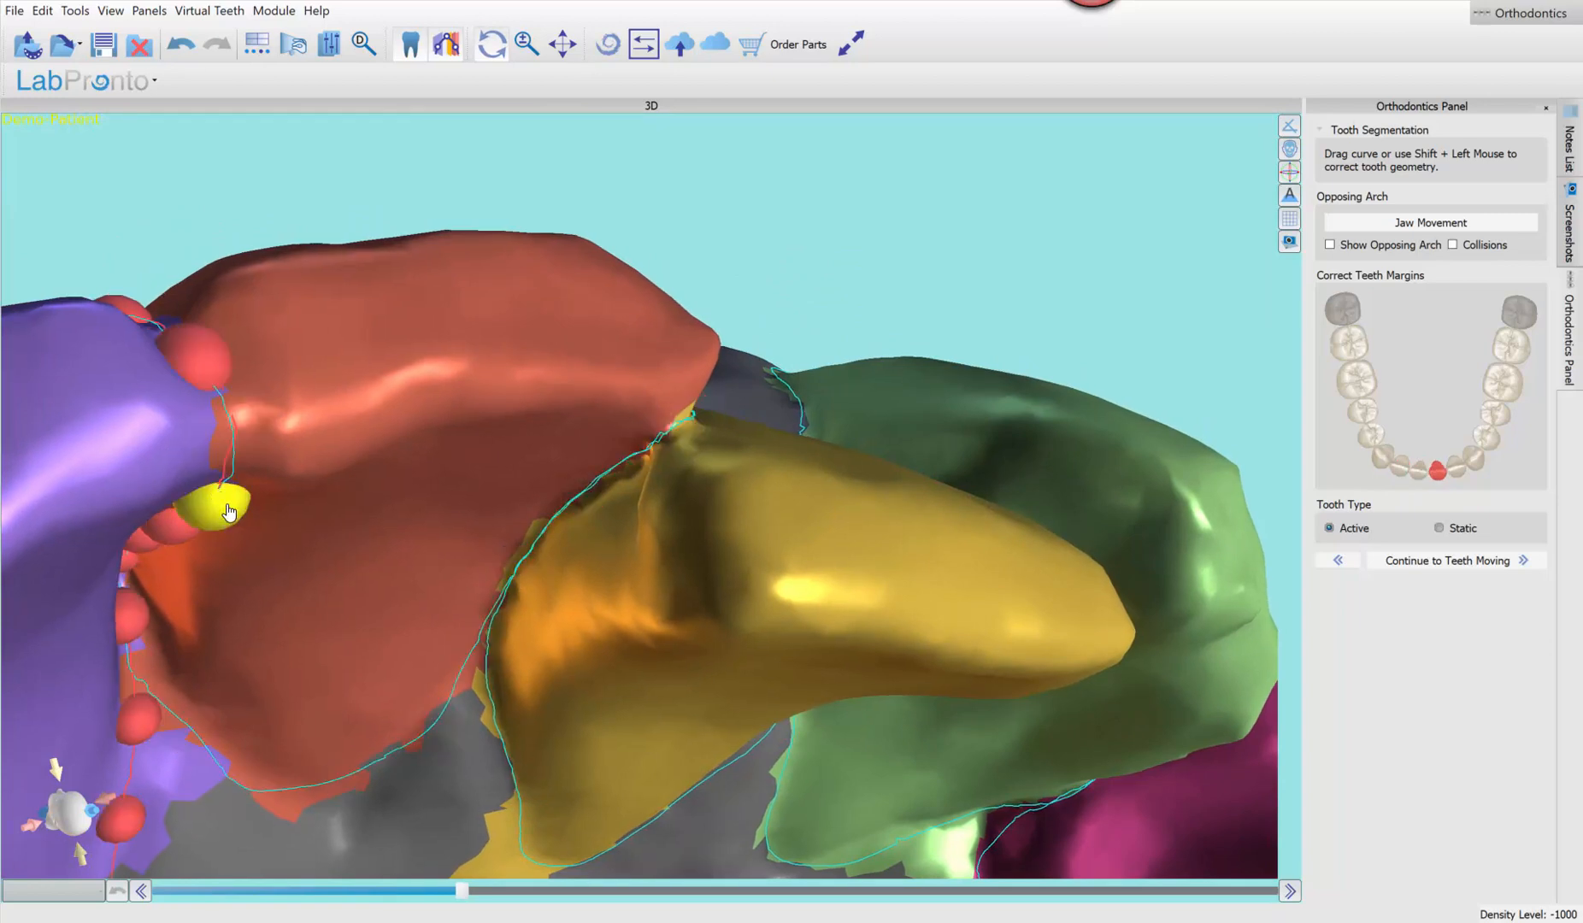
left_click_drag(228, 481, 233, 456)
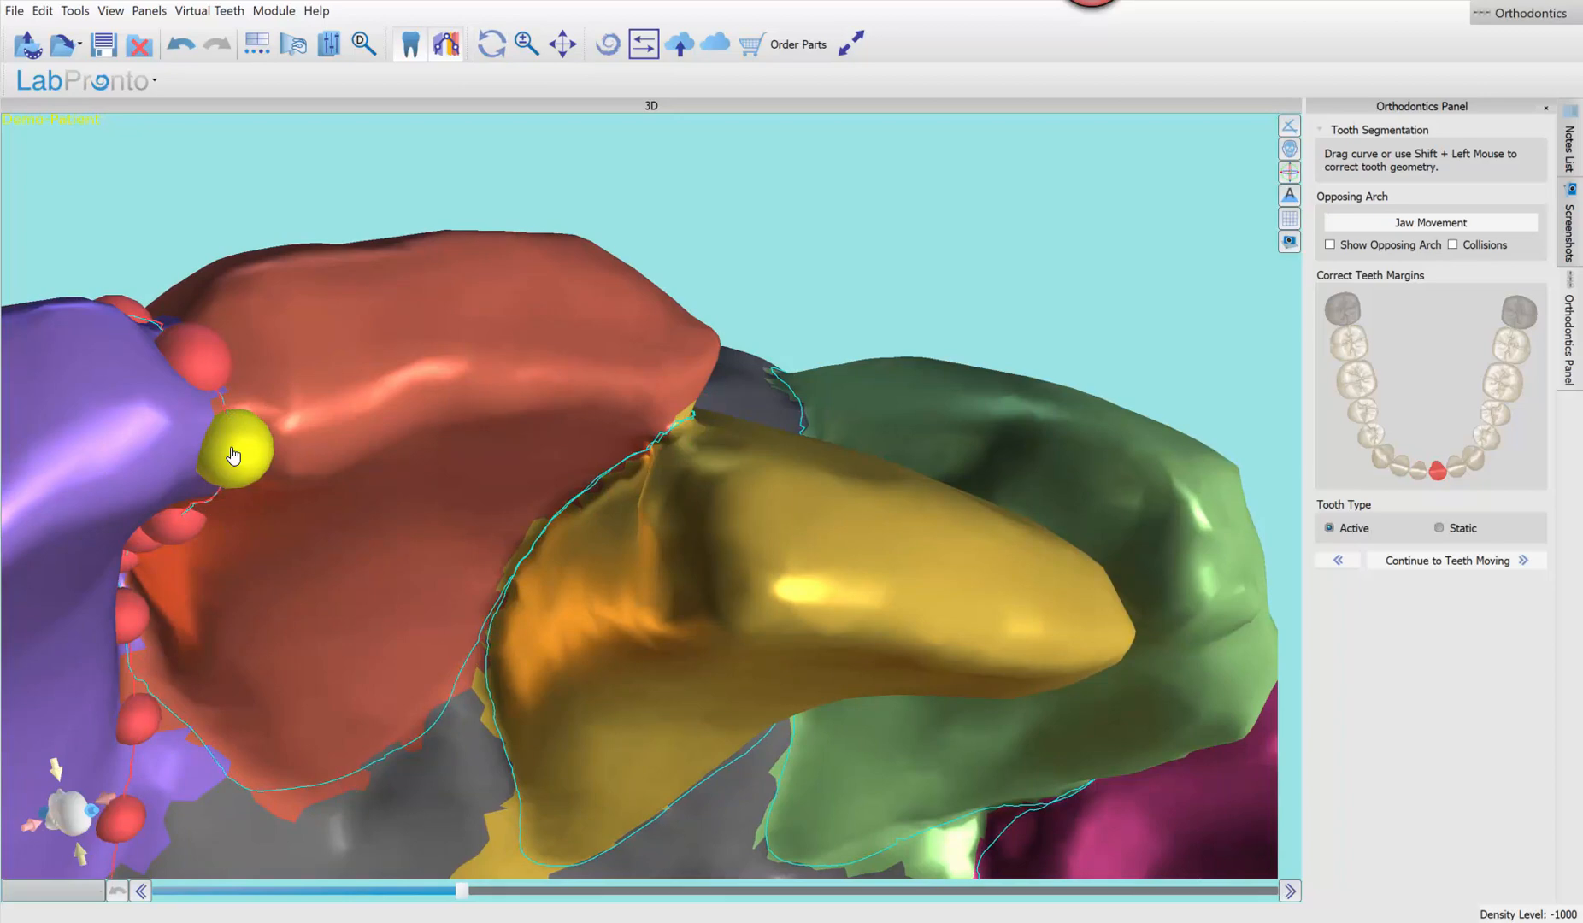
Adjust the lower right central incisor's lingual margin beside the left central incisor and recheck the left one
scroll(436, 724, "down", 2)
left_click_drag(395, 625, 336, 497)
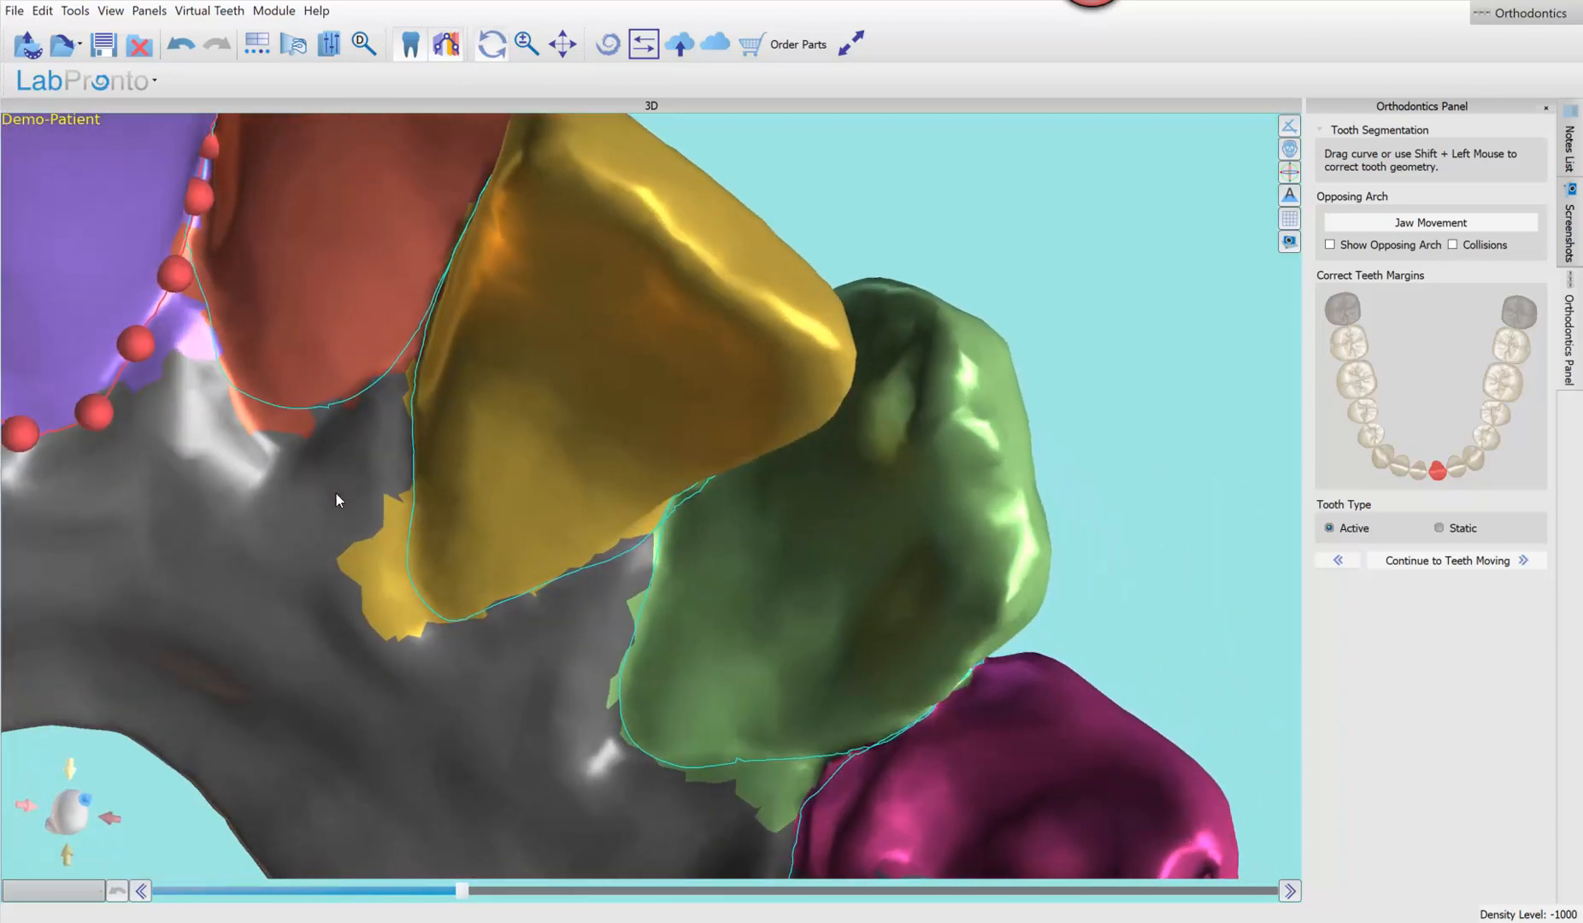
left_click(265, 242)
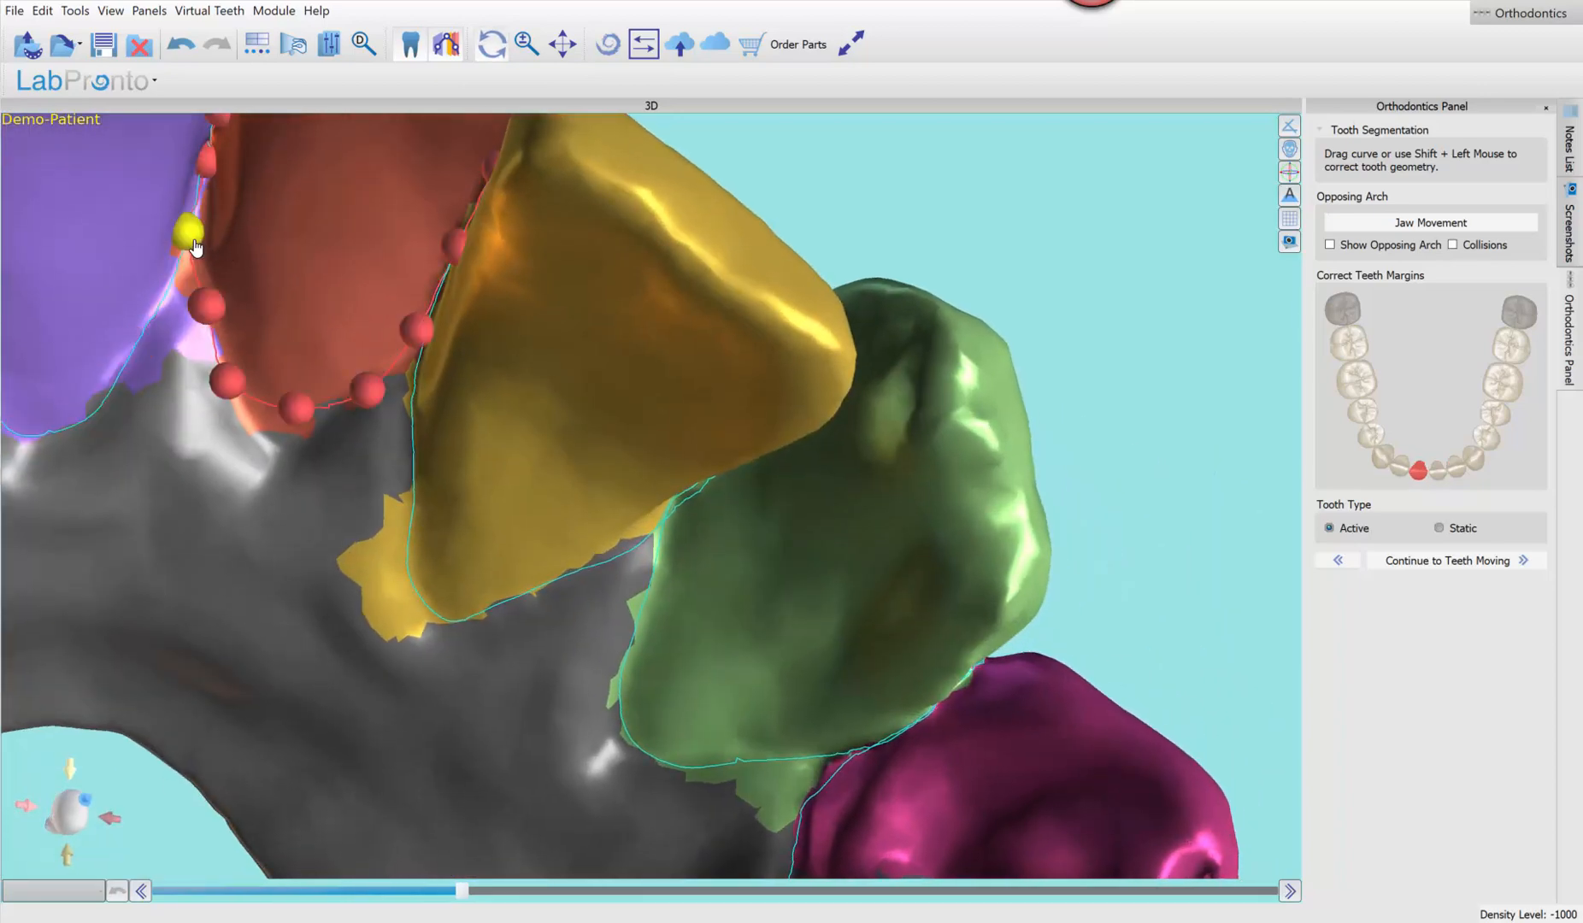
left_click(179, 176)
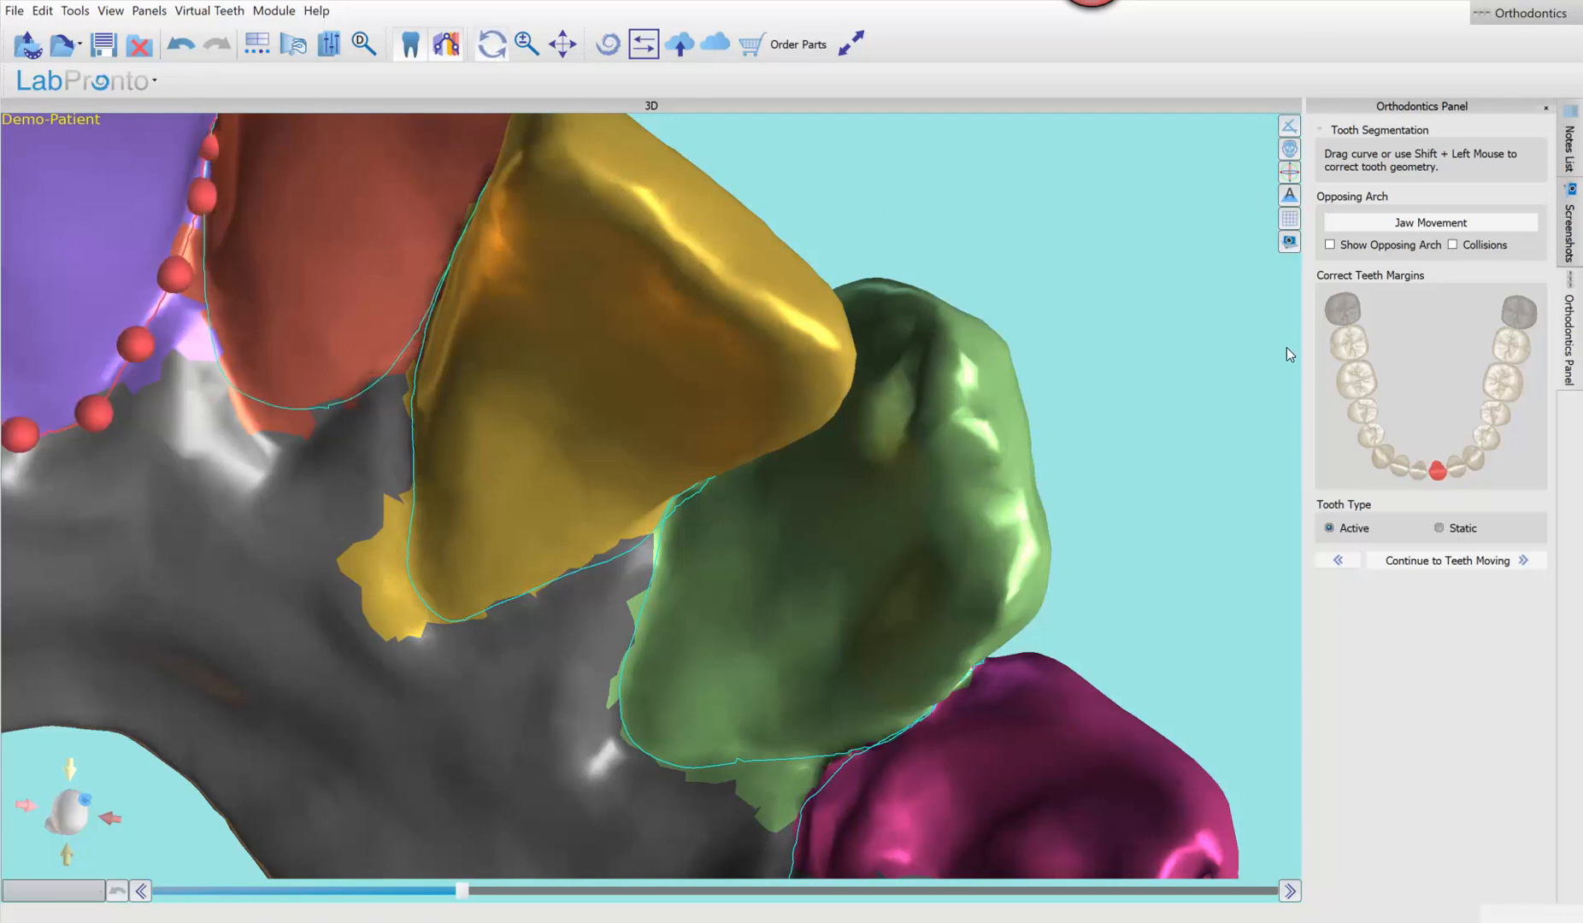
Shift the lower right lateral incisor's lingual margin points onto its border with the canine
mouse_move(1138, 404)
left_mouse_down()
mouse_move(990, 246)
mouse_move(1028, 252)
mouse_move(1038, 290)
mouse_move(991, 223)
left_mouse_up()
scroll(1038, 290, "up", 3)
left_click(689, 494)
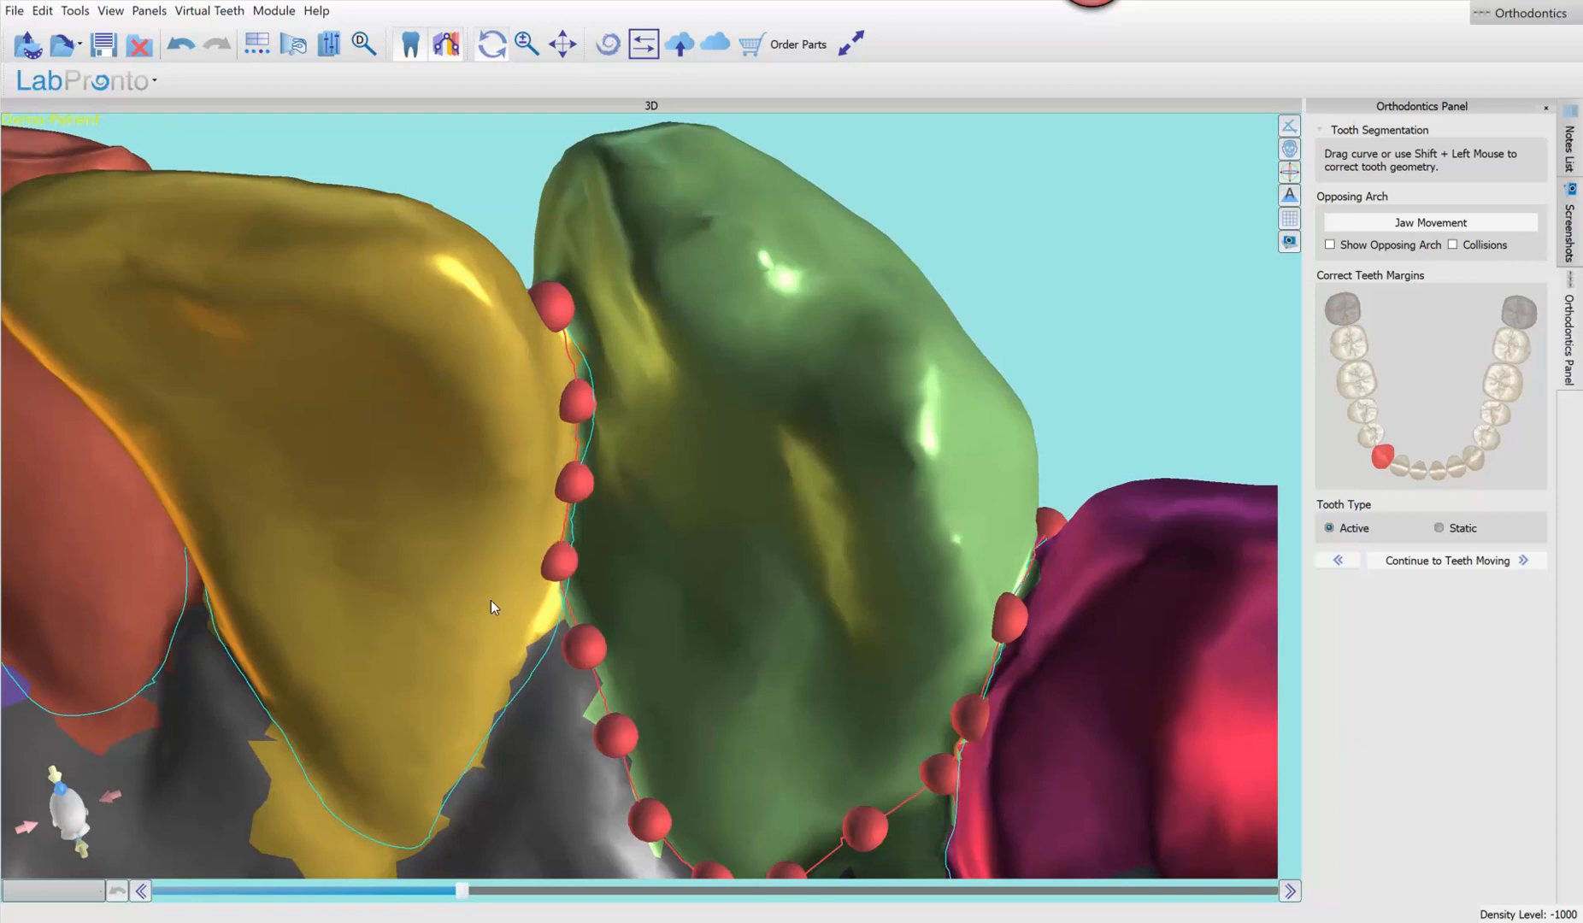
left_click(443, 607)
left_click_drag(554, 666, 544, 654)
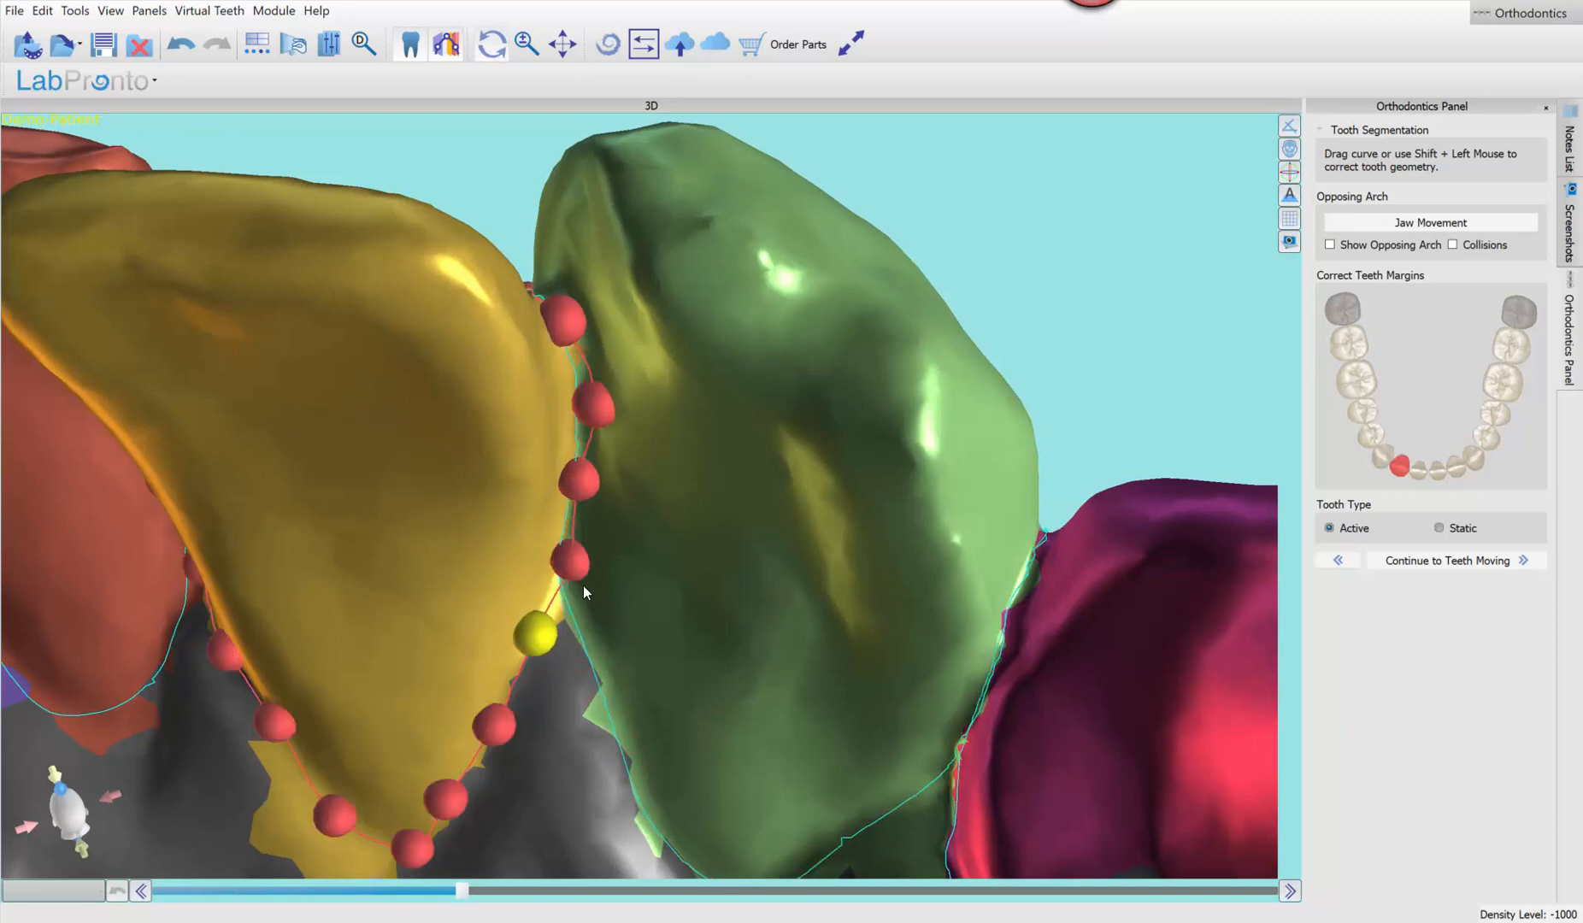
left_click_drag(570, 564, 562, 560)
left_click_drag(579, 483, 574, 475)
left_click_drag(590, 409, 574, 405)
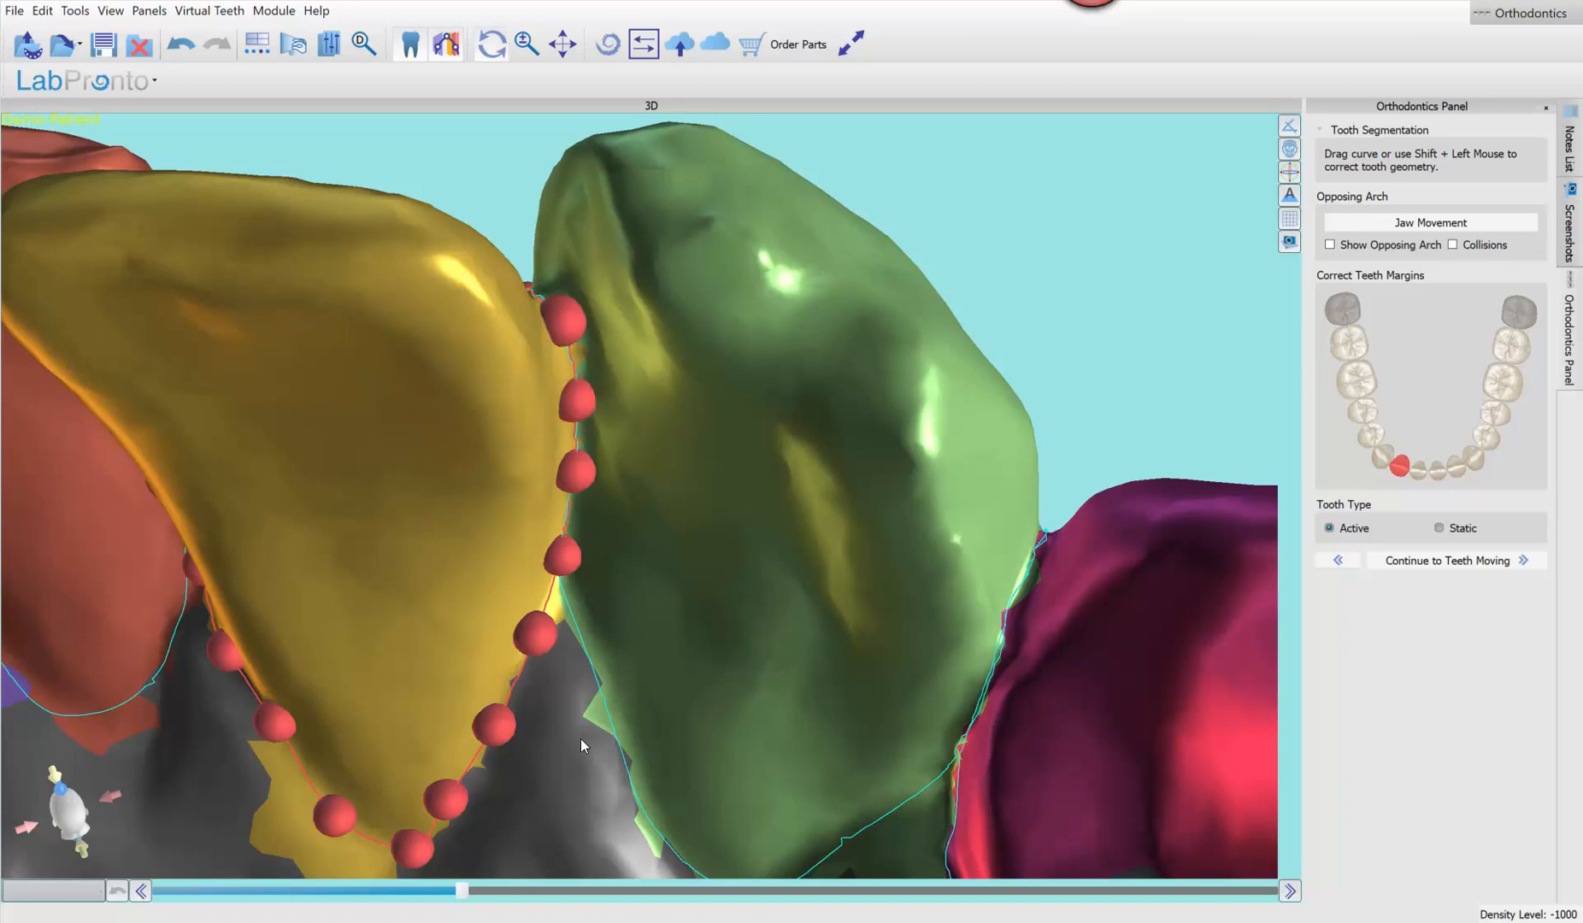
Check the lower right canine and first premolar margins, and correct the canine's facial margin beside the lateral incisor
scroll(580, 739, "down", 3)
left_click(830, 567)
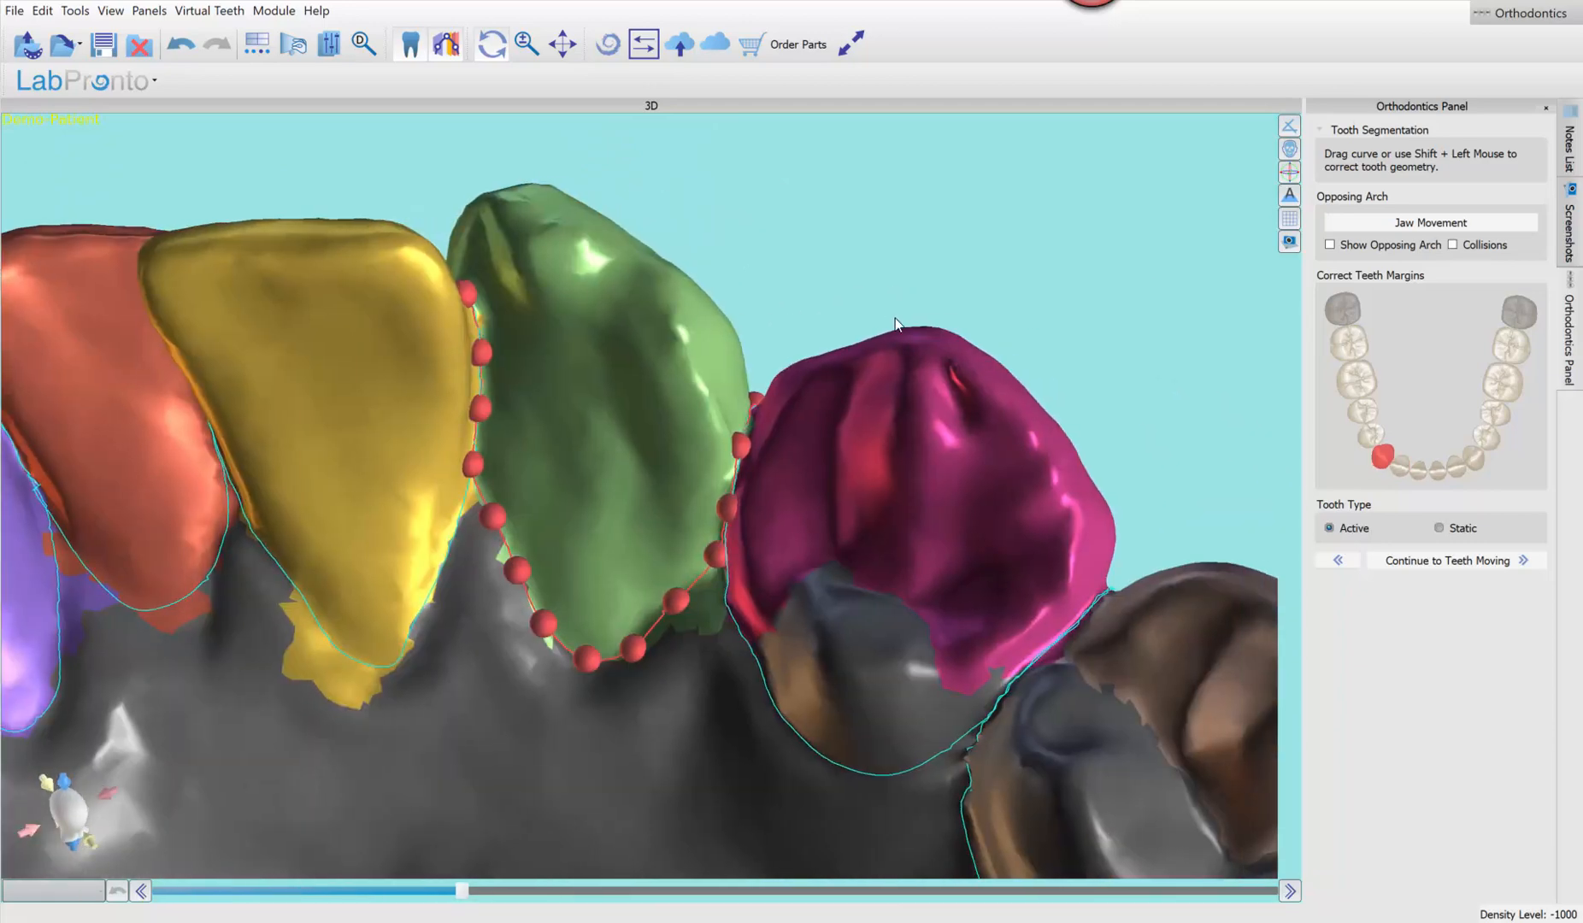
left_click(873, 414)
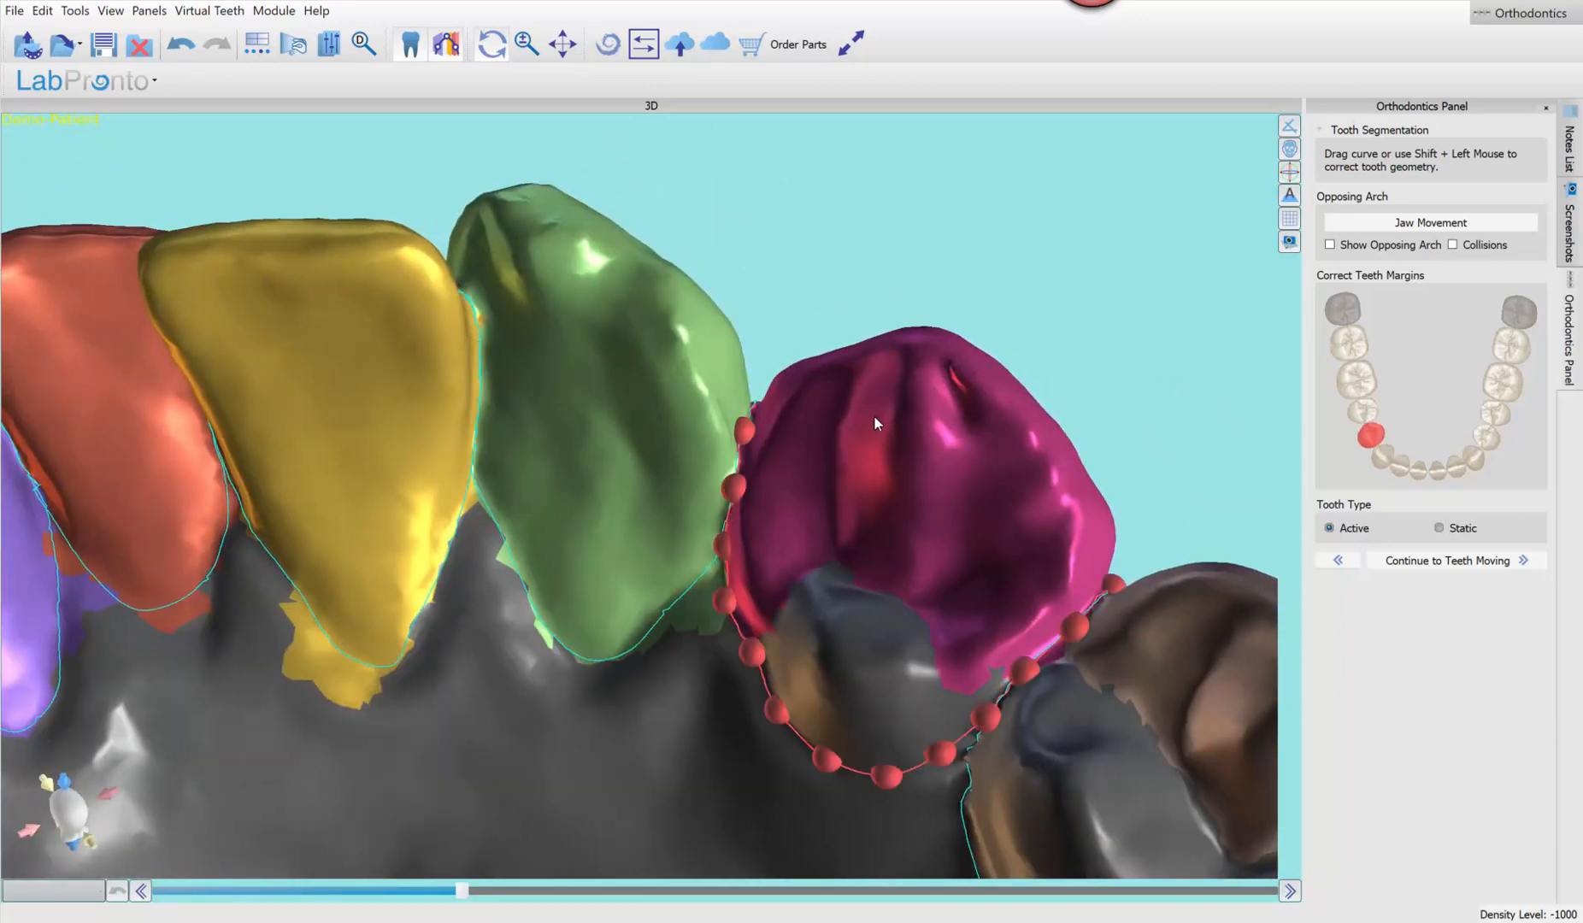
left_click_drag(794, 283, 744, 547)
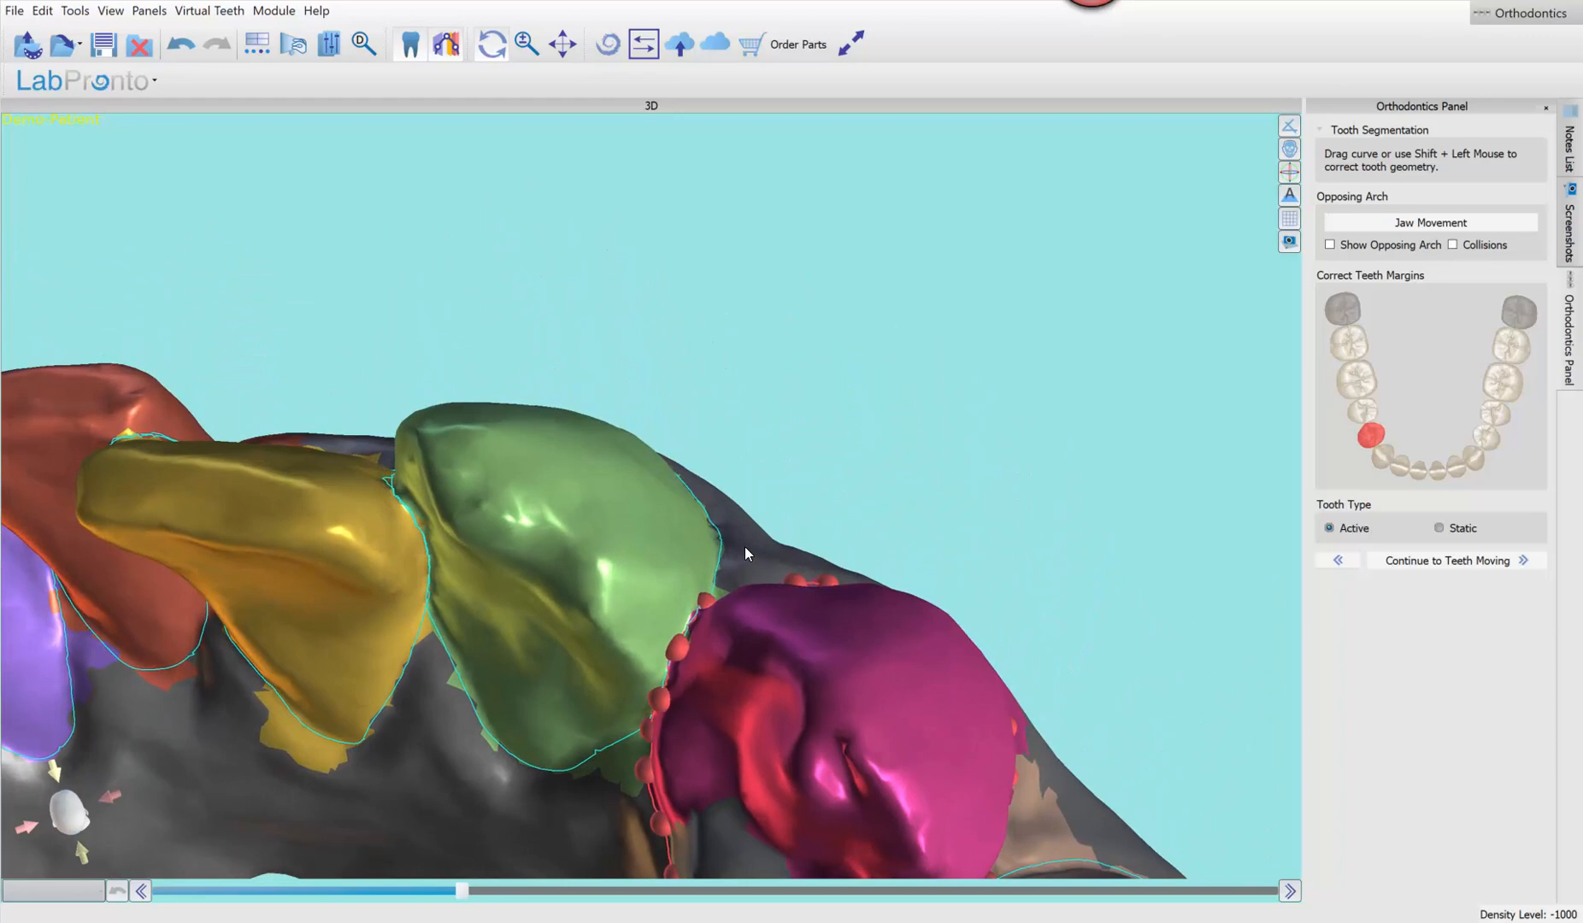
scroll(745, 547, "down", 4)
left_click_drag(535, 359, 697, 644)
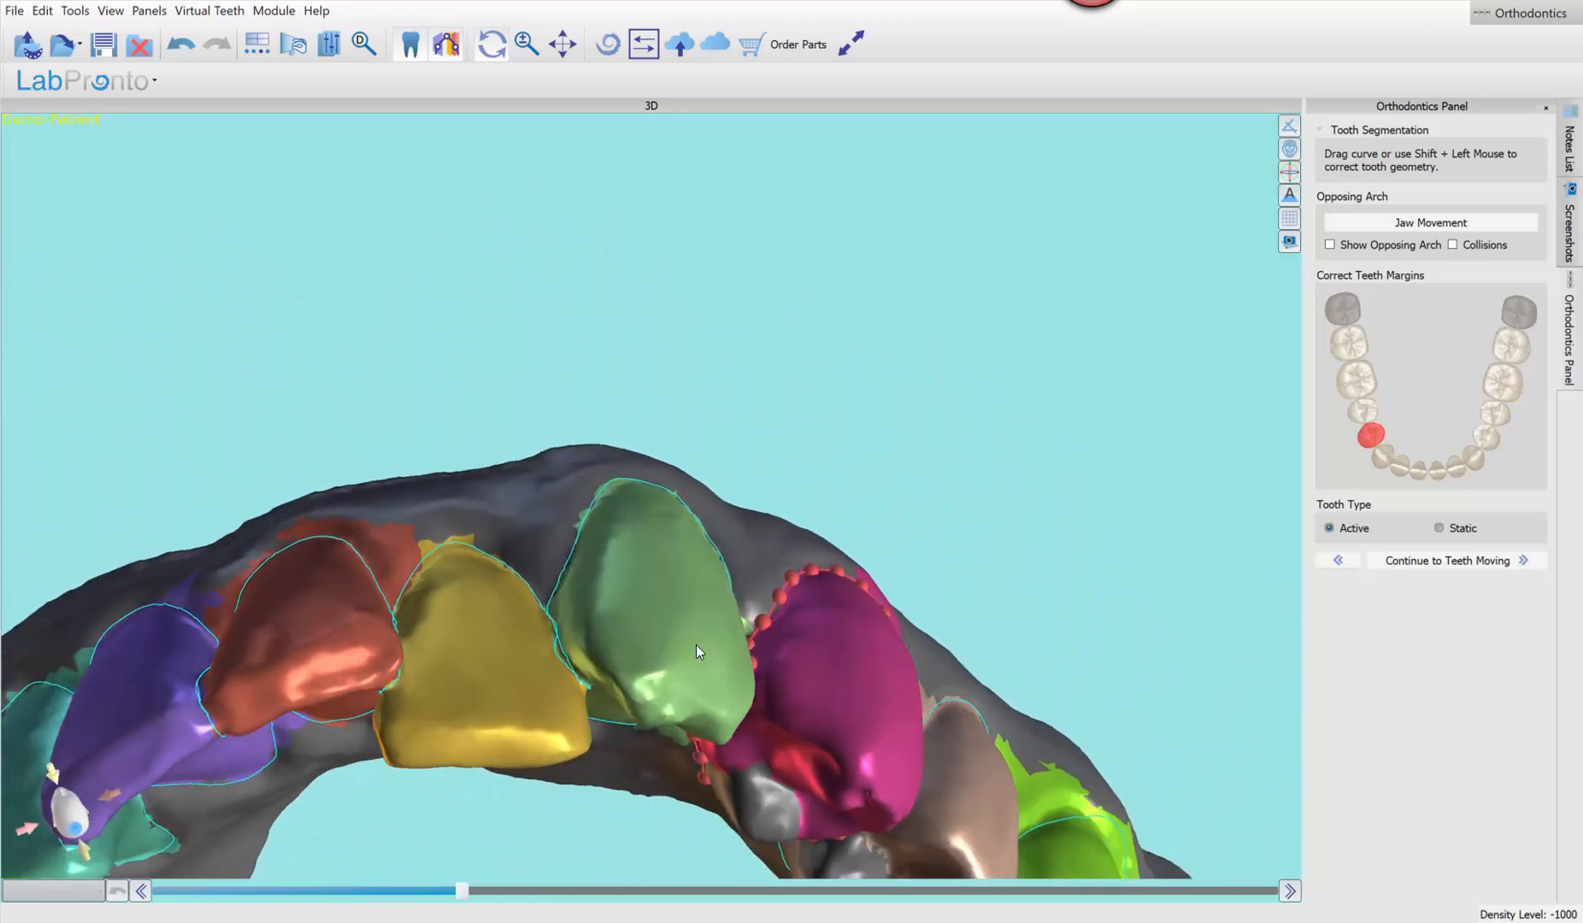
scroll(696, 644, "up", 3)
left_click_drag(683, 421, 640, 484)
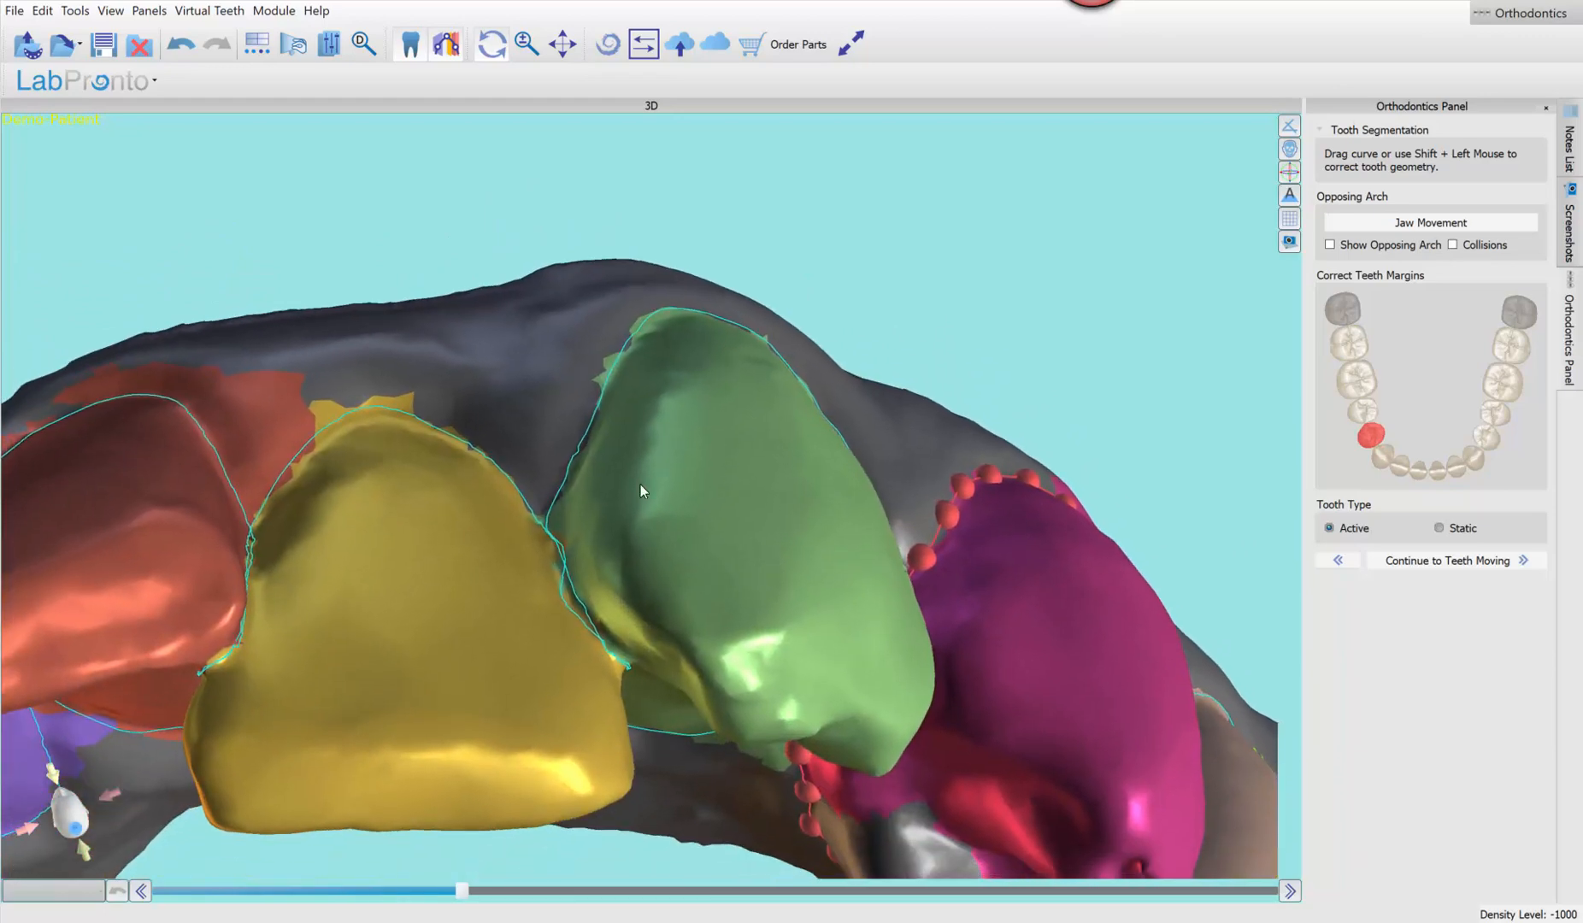
left_click(535, 615)
left_click(598, 600)
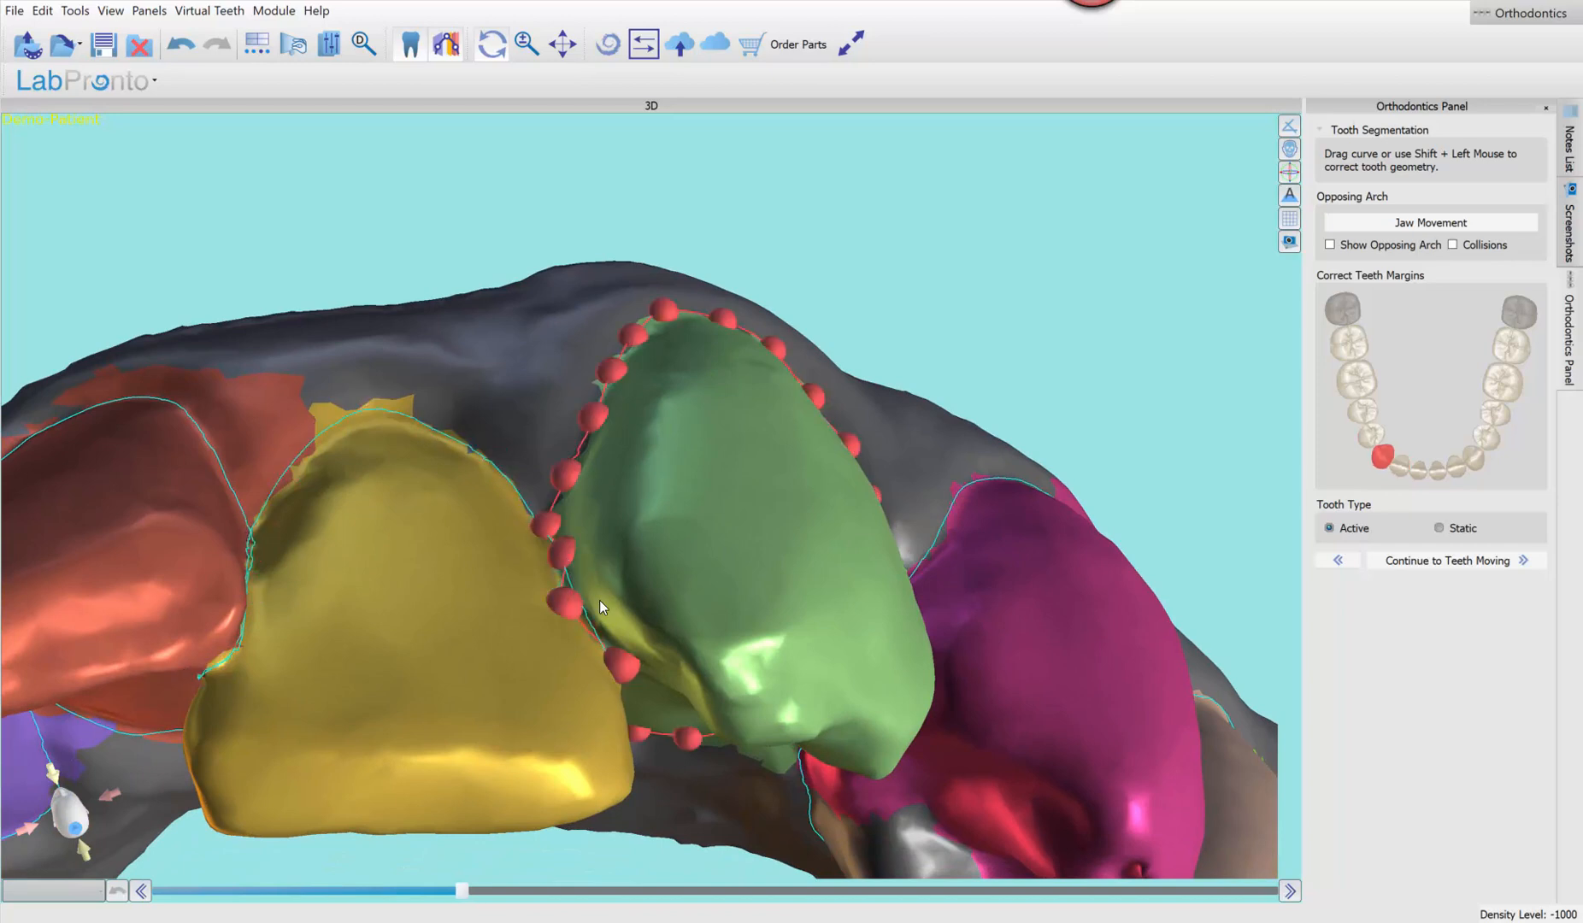
left_click_drag(566, 605, 549, 523)
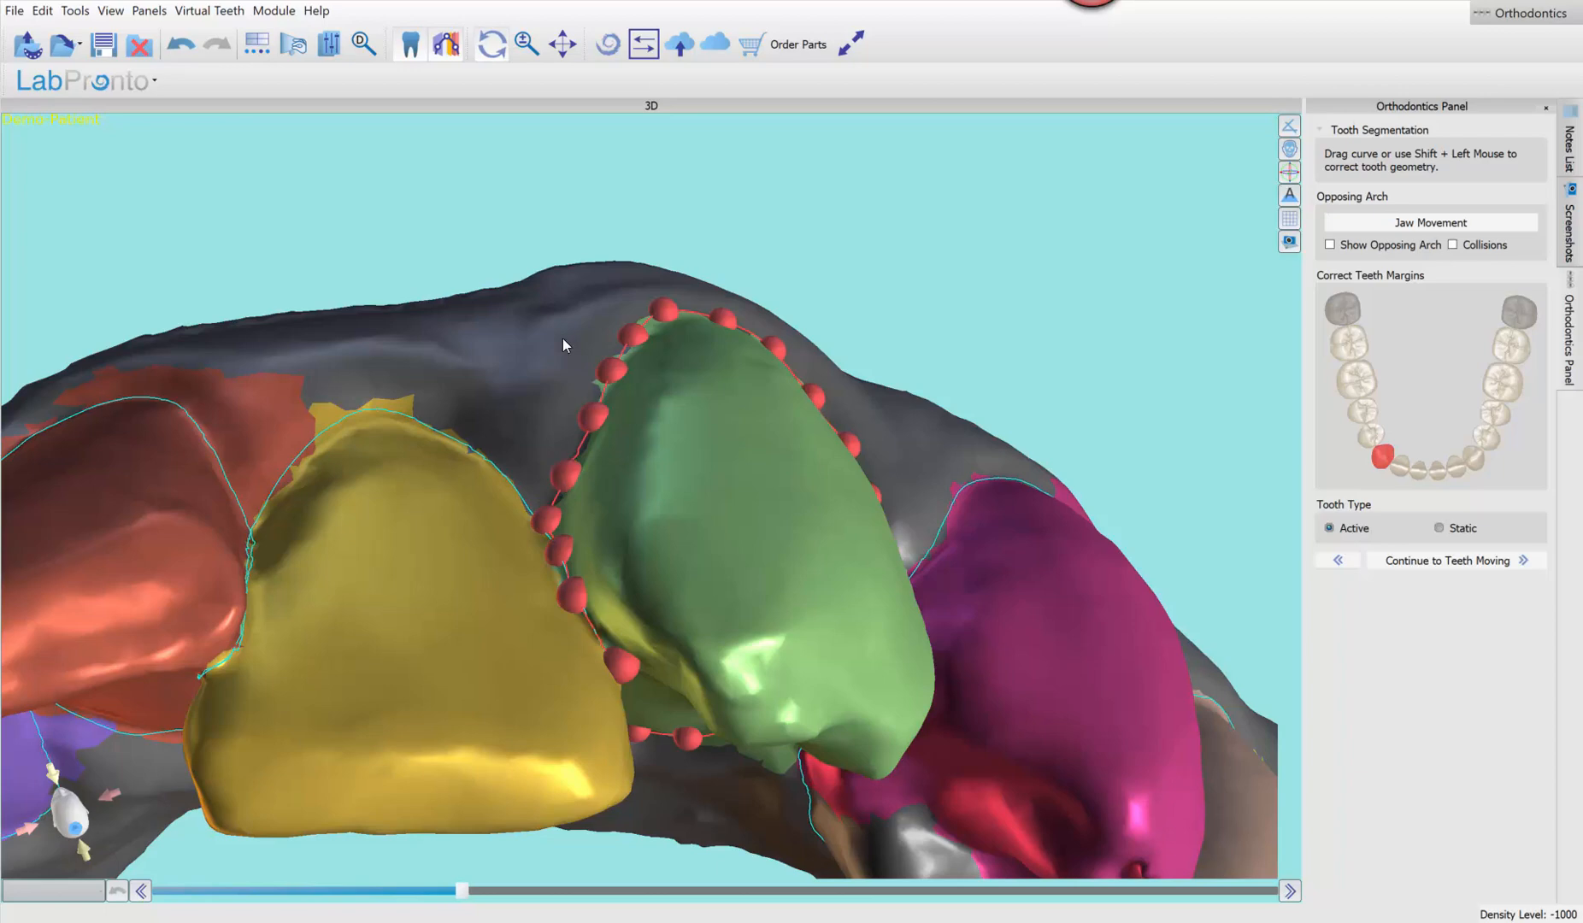
Redraw part of the lower right first molar's margin along its buccal side
scroll(565, 338, "down", 1)
scroll(1002, 350, "down", 2)
left_click_drag(1001, 351, 779, 176)
scroll(804, 832, "down", 1)
middle_click_drag(804, 831, 663, 614)
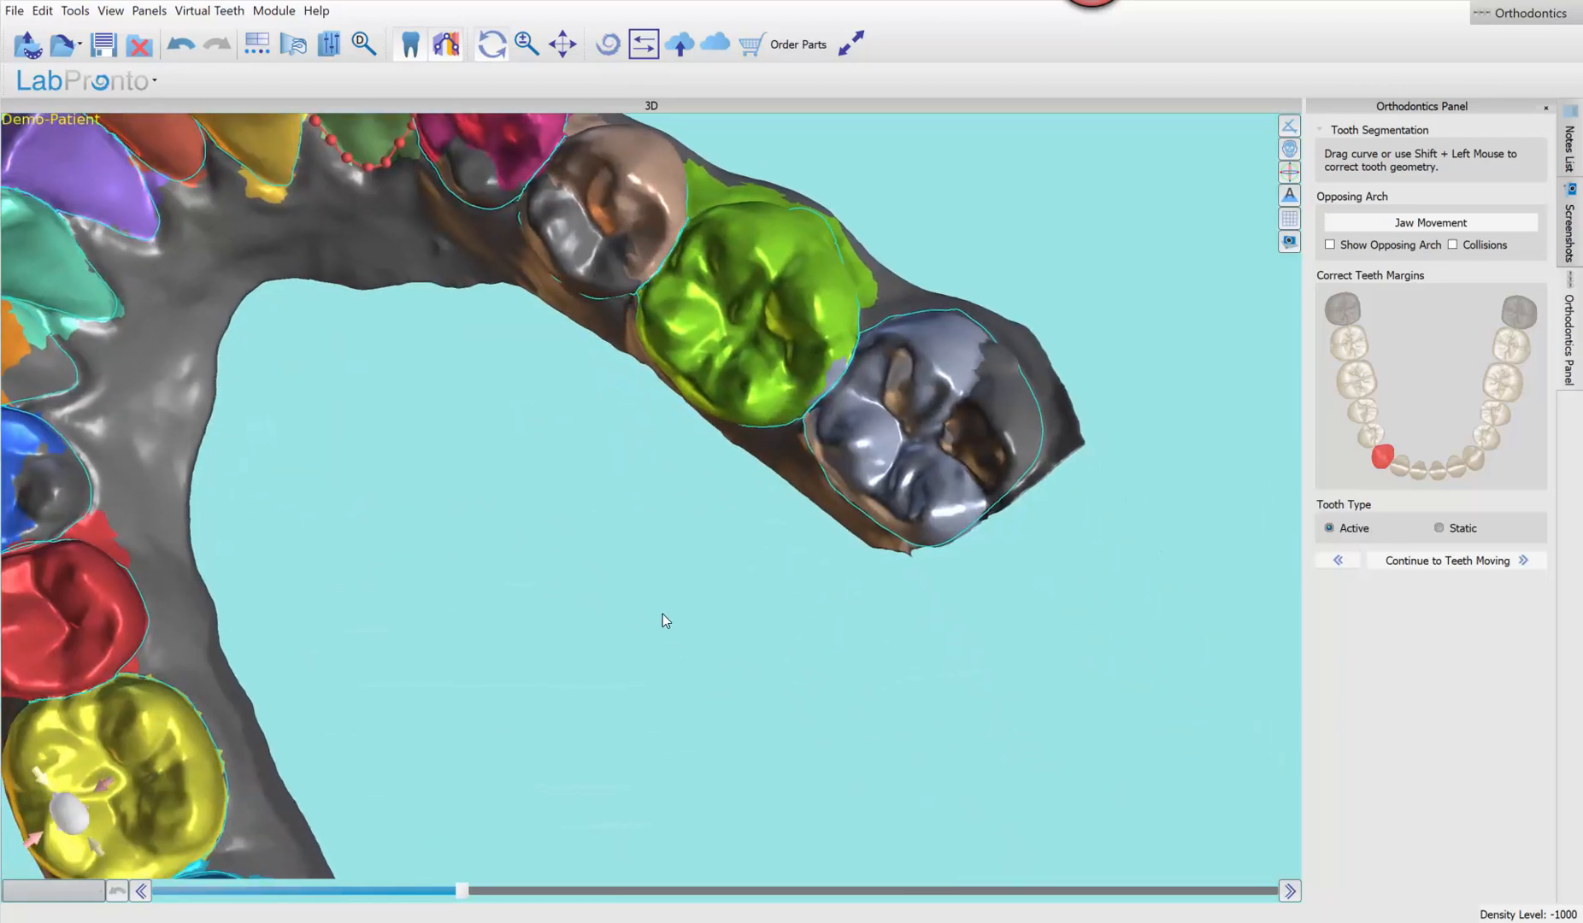
left_click_drag(663, 614, 766, 335)
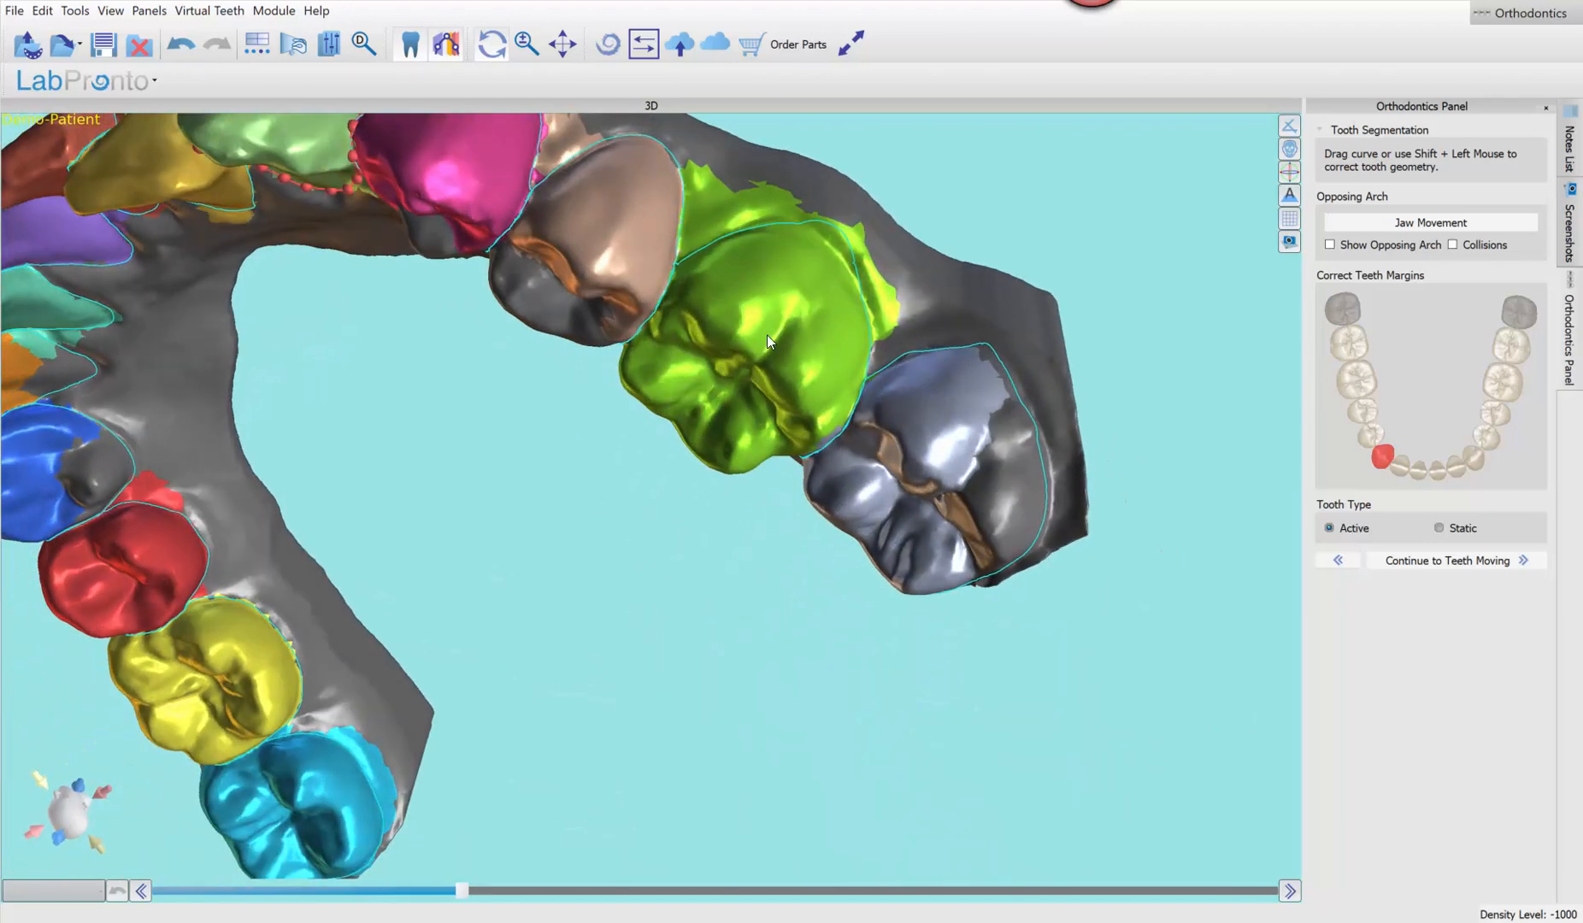
left_click(777, 315)
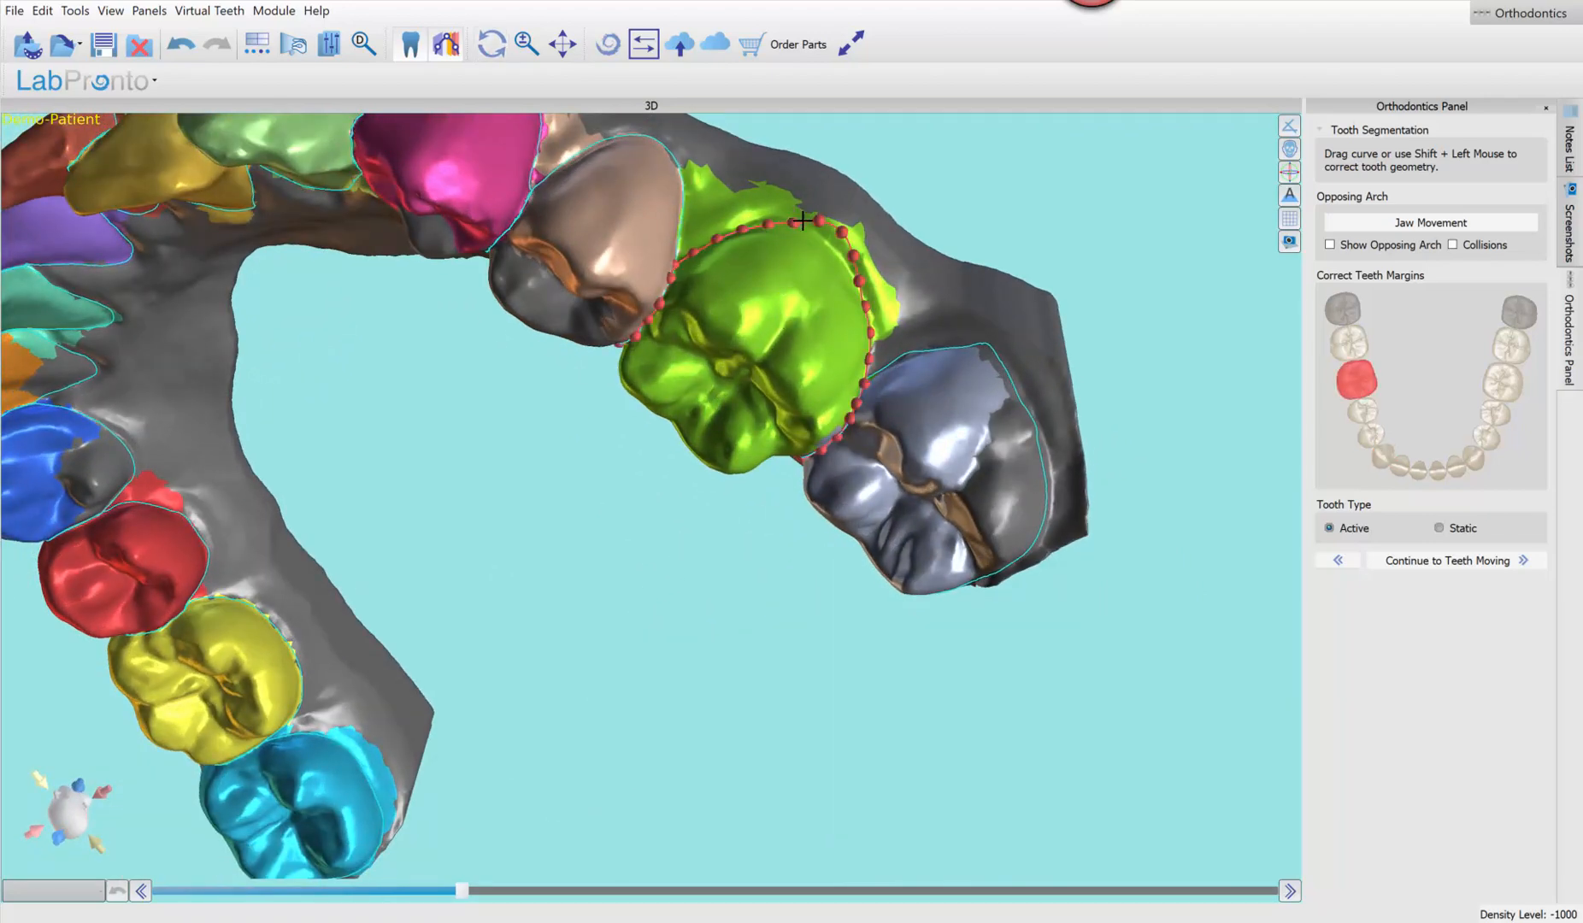
left_click_drag(802, 223, 865, 274, "shift")
Examine the margins of the lower left first and second premolars where the two teeth meet
left_click_drag(556, 555, 663, 265)
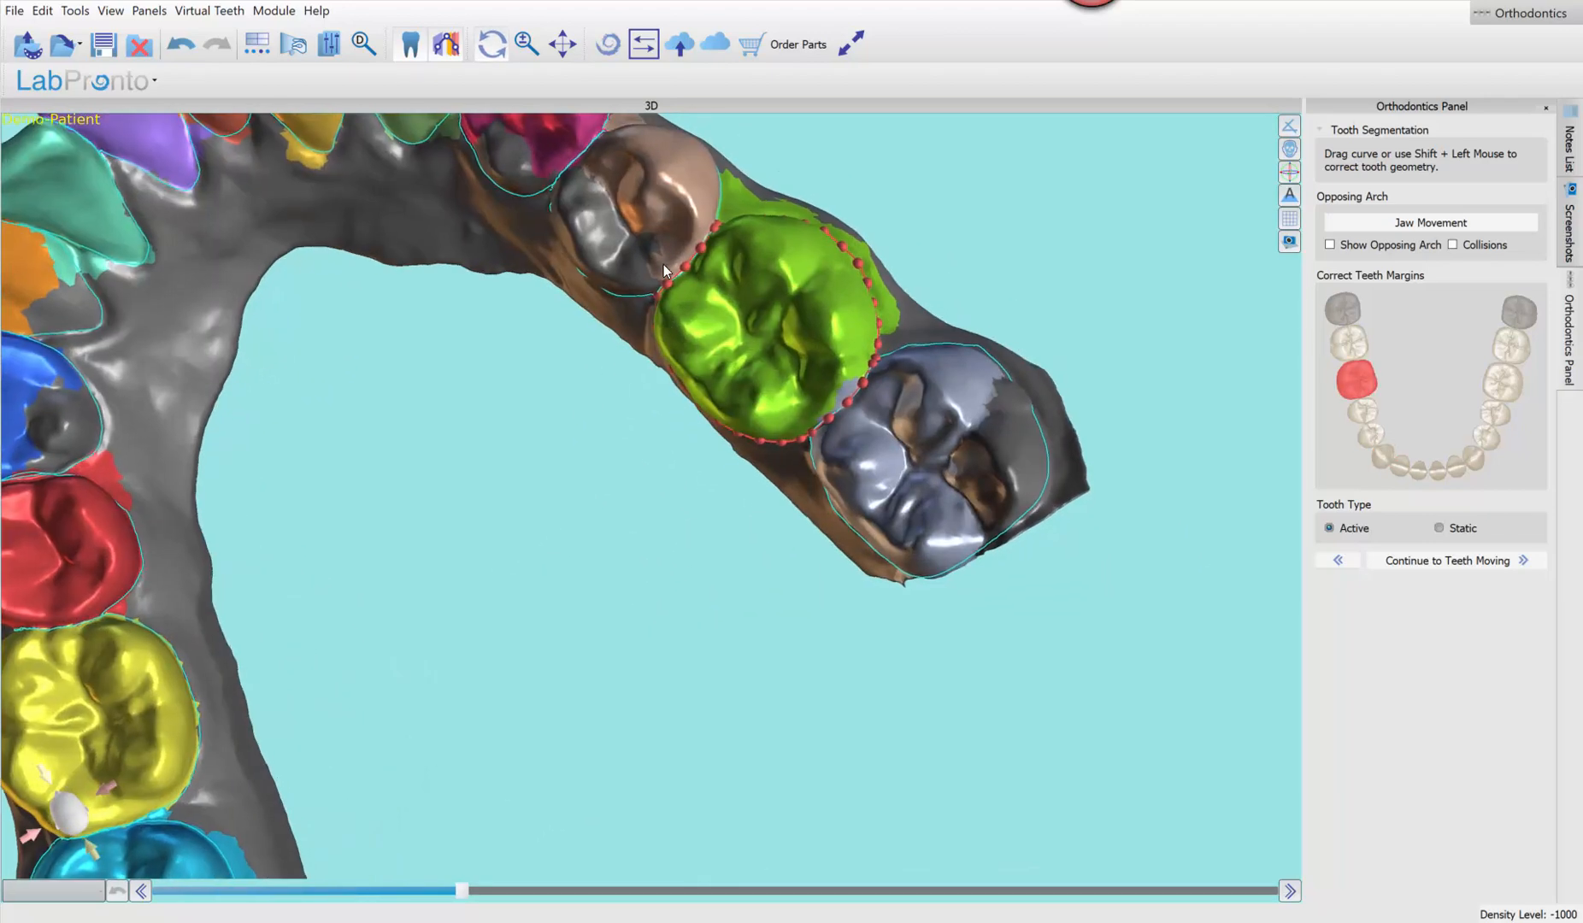
middle_click_drag(342, 530, 874, 230)
middle_click_drag(828, 344, 839, 474)
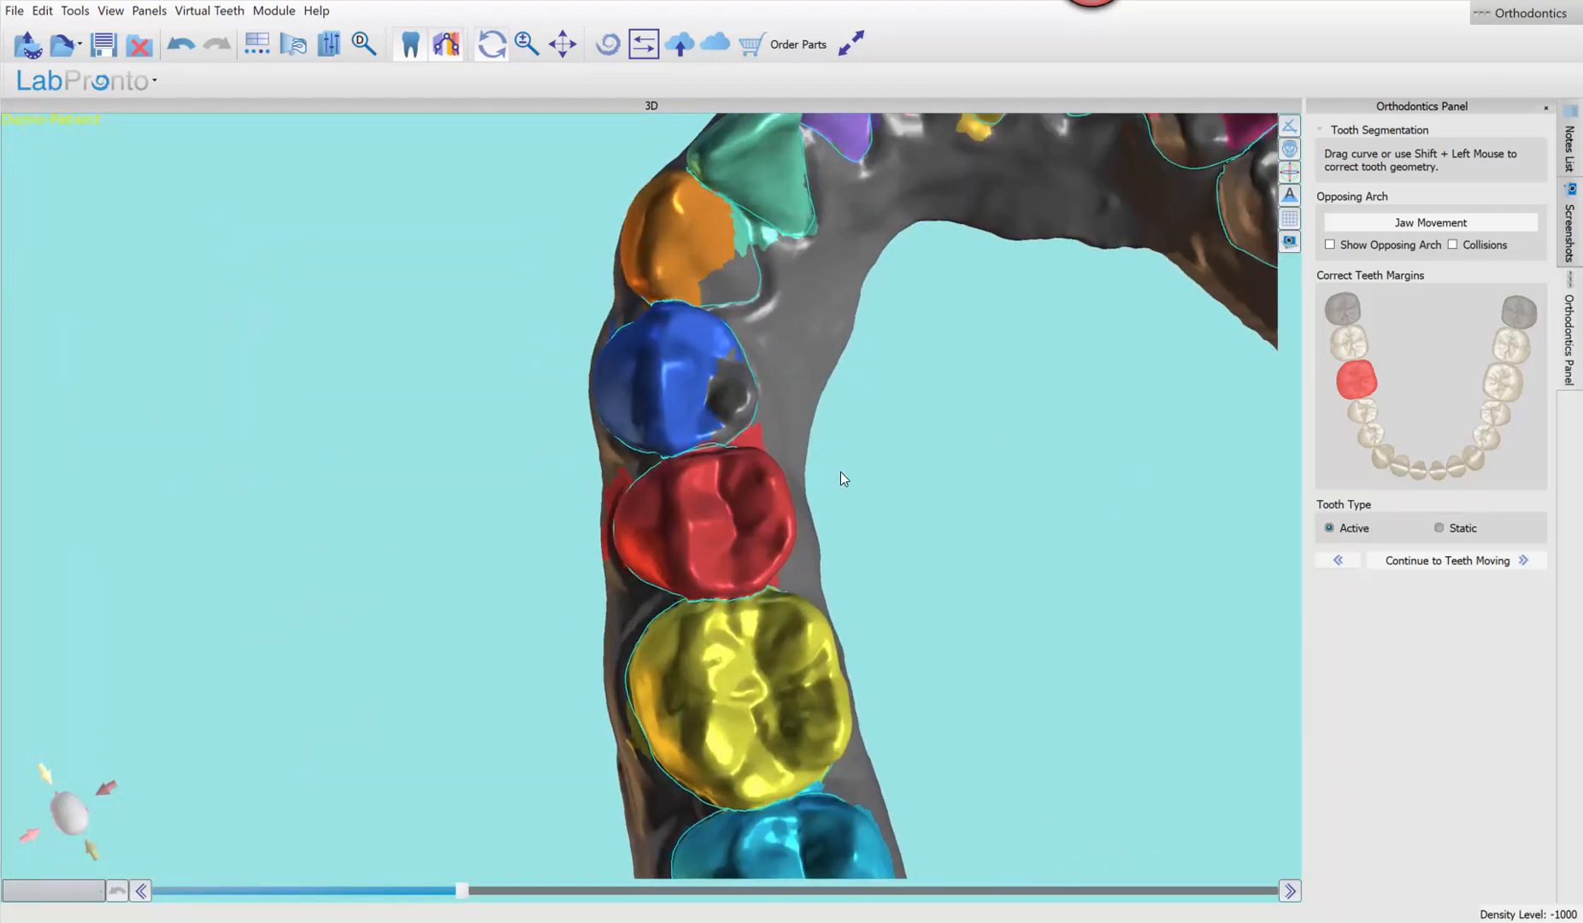
left_click(672, 430)
scroll(786, 462, "up", 3)
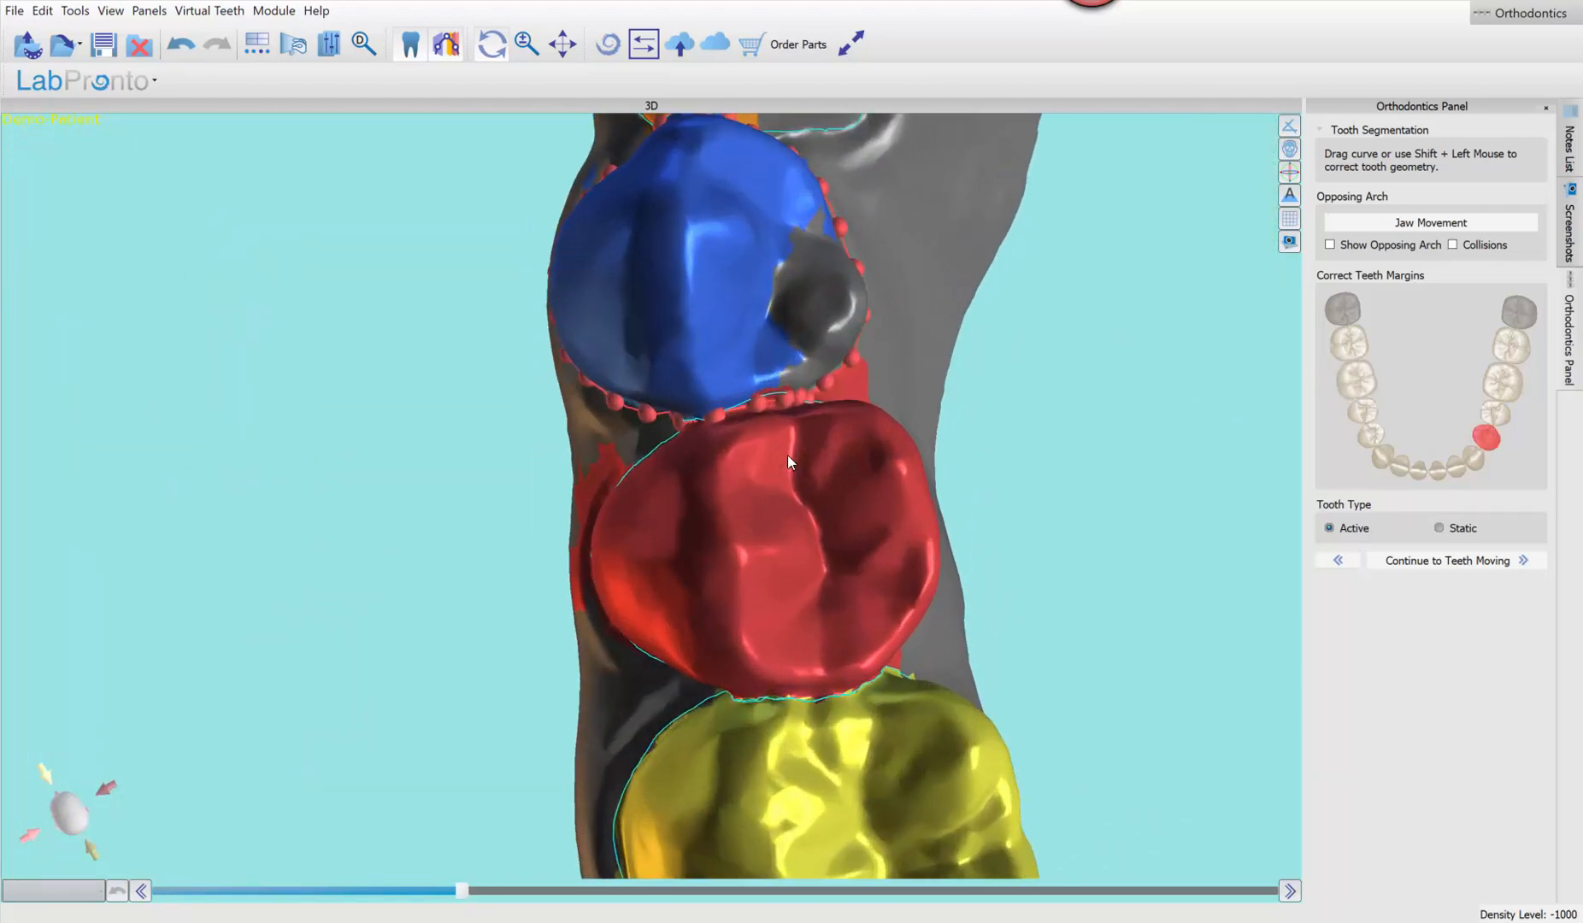
left_click(775, 432)
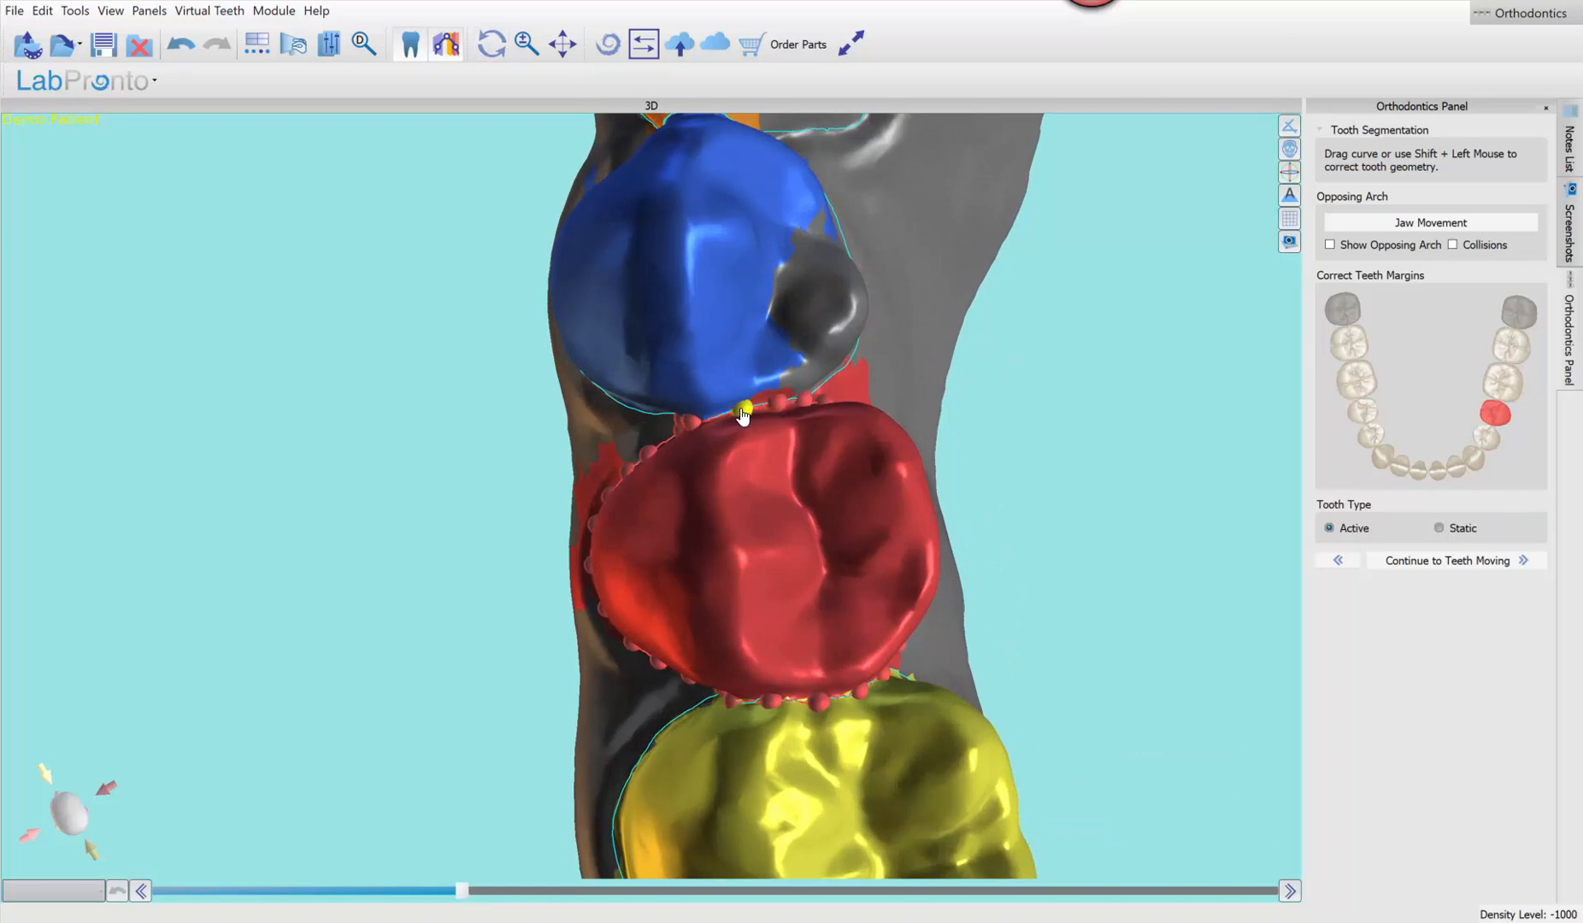
scroll(823, 385, "down", 5)
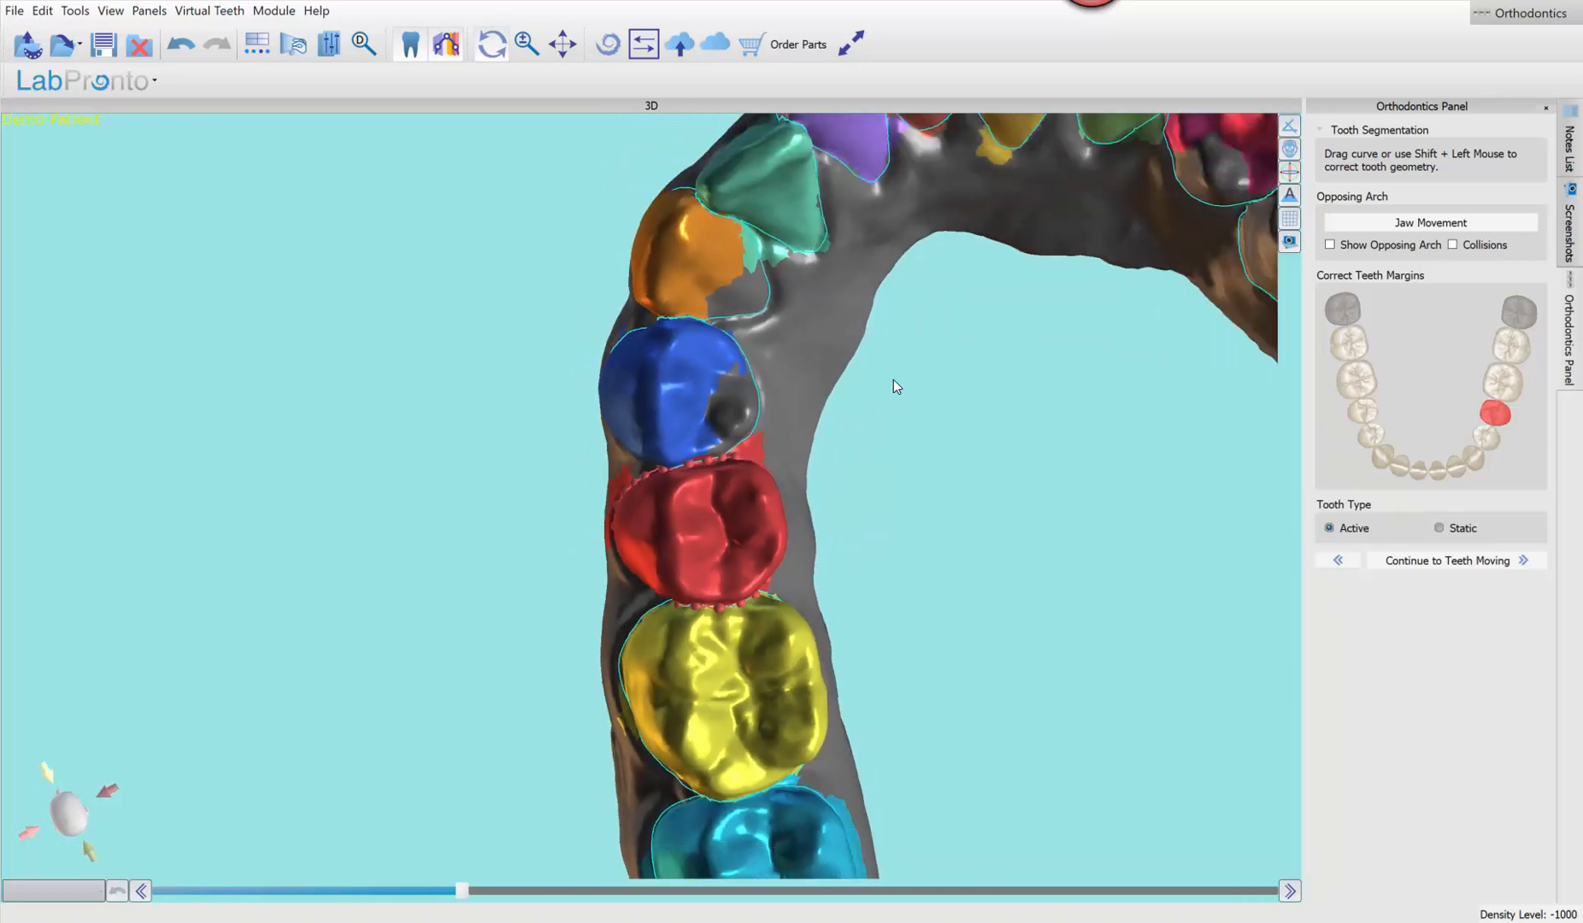
Move the lower left canine's lingual margin points outward to the tooth edge beside the lateral incisor
scroll(837, 431, "up", 6)
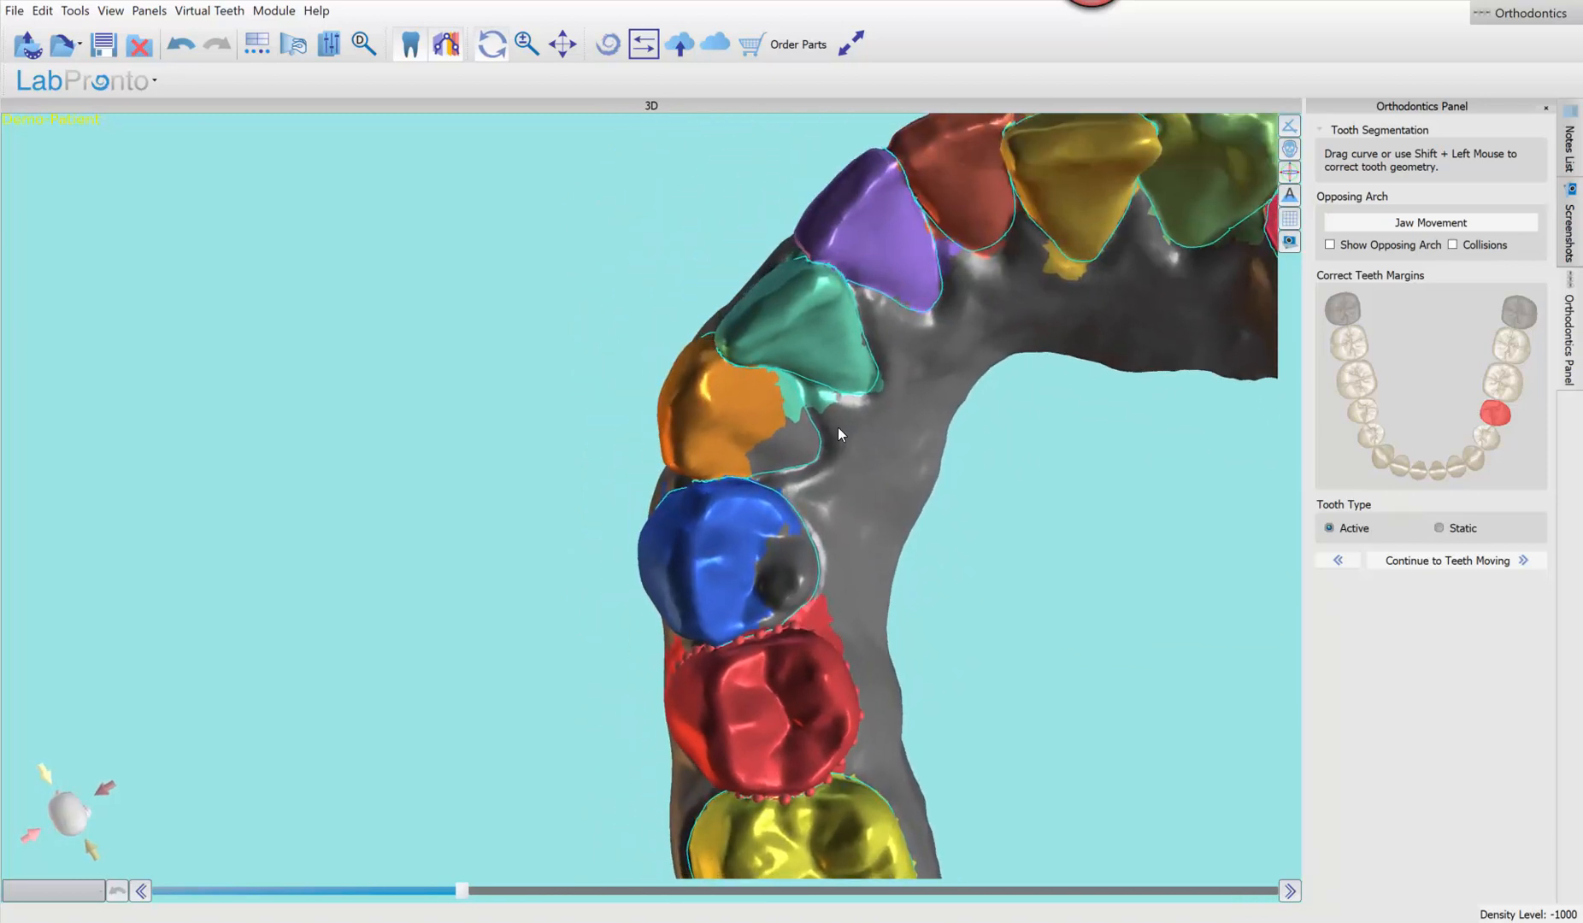
scroll(837, 431, "up", 1)
middle_click_drag(1190, 467, 1104, 543)
scroll(1105, 543, "up", 4)
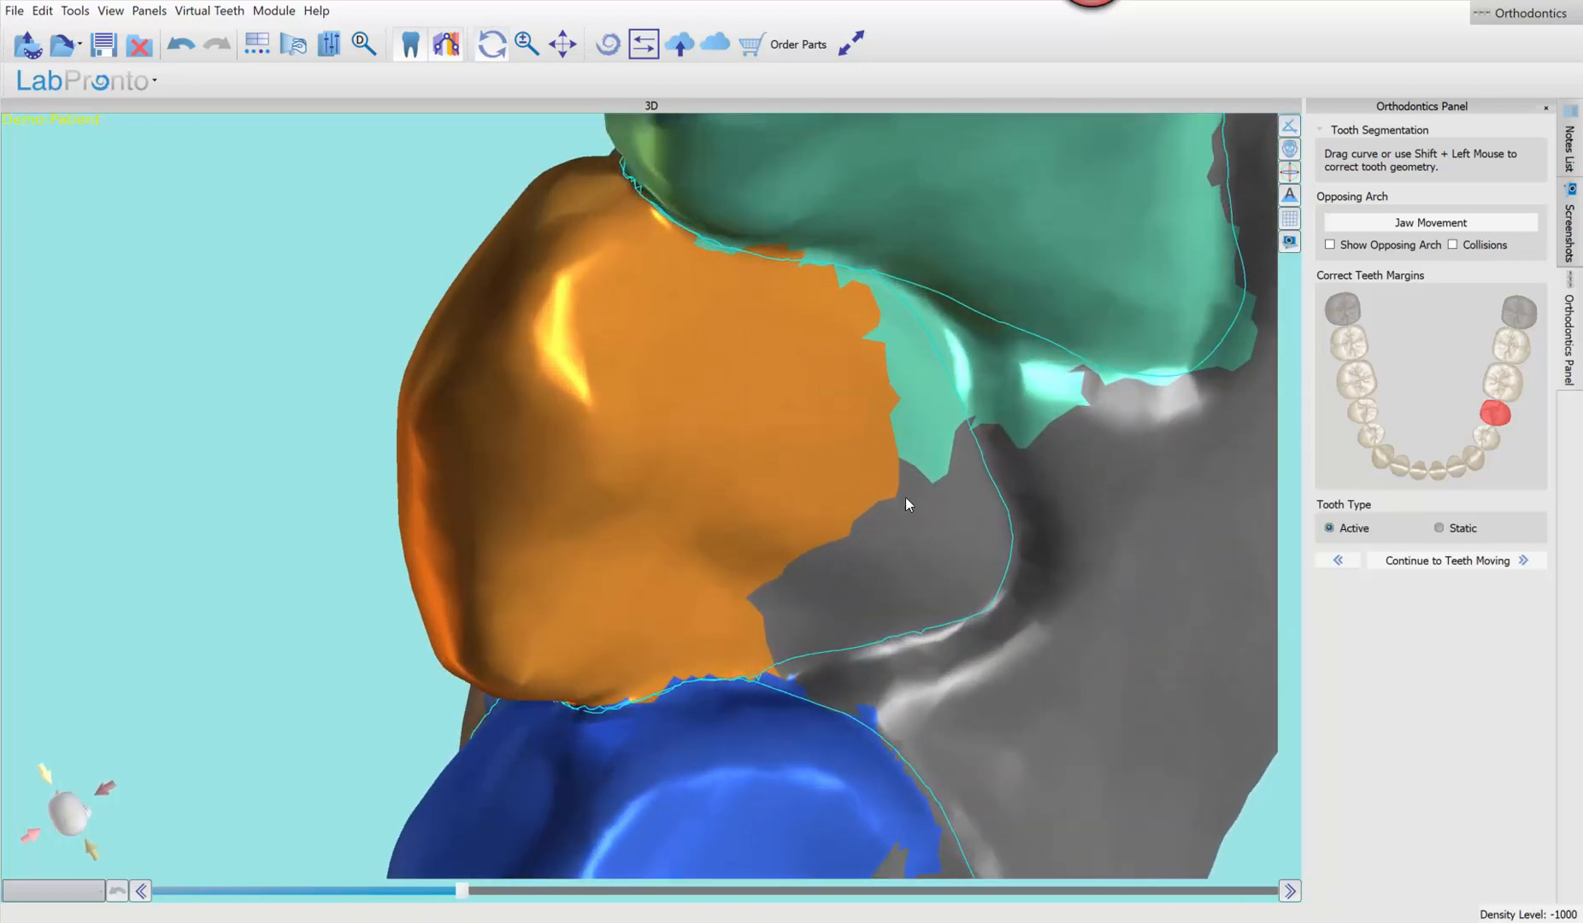
left_click(772, 444)
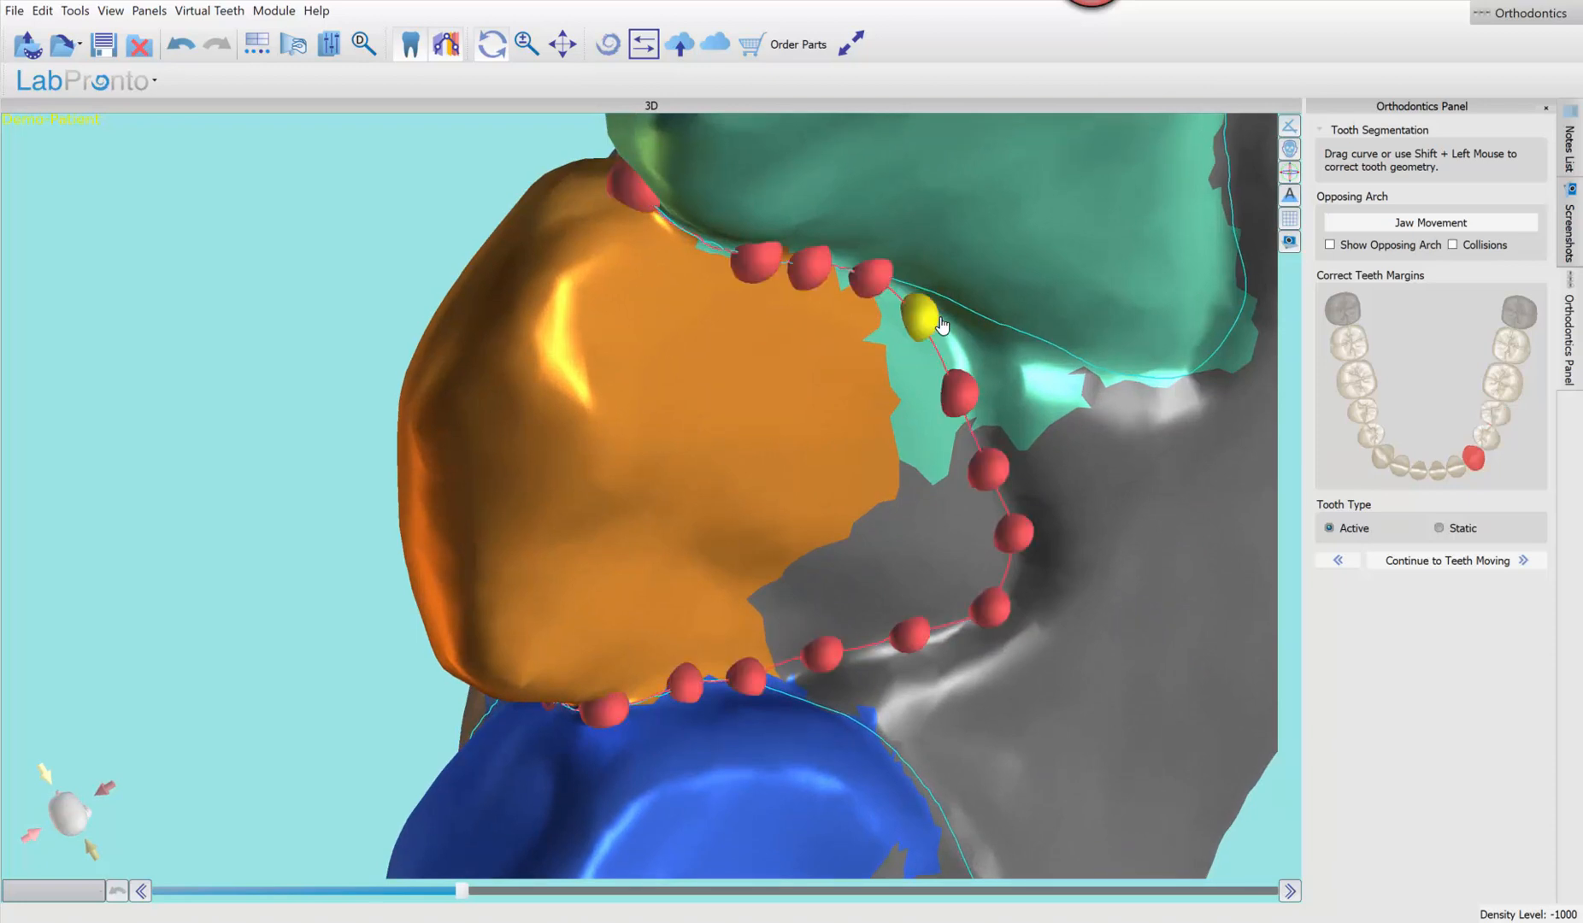
left_click_drag(963, 397, 974, 394)
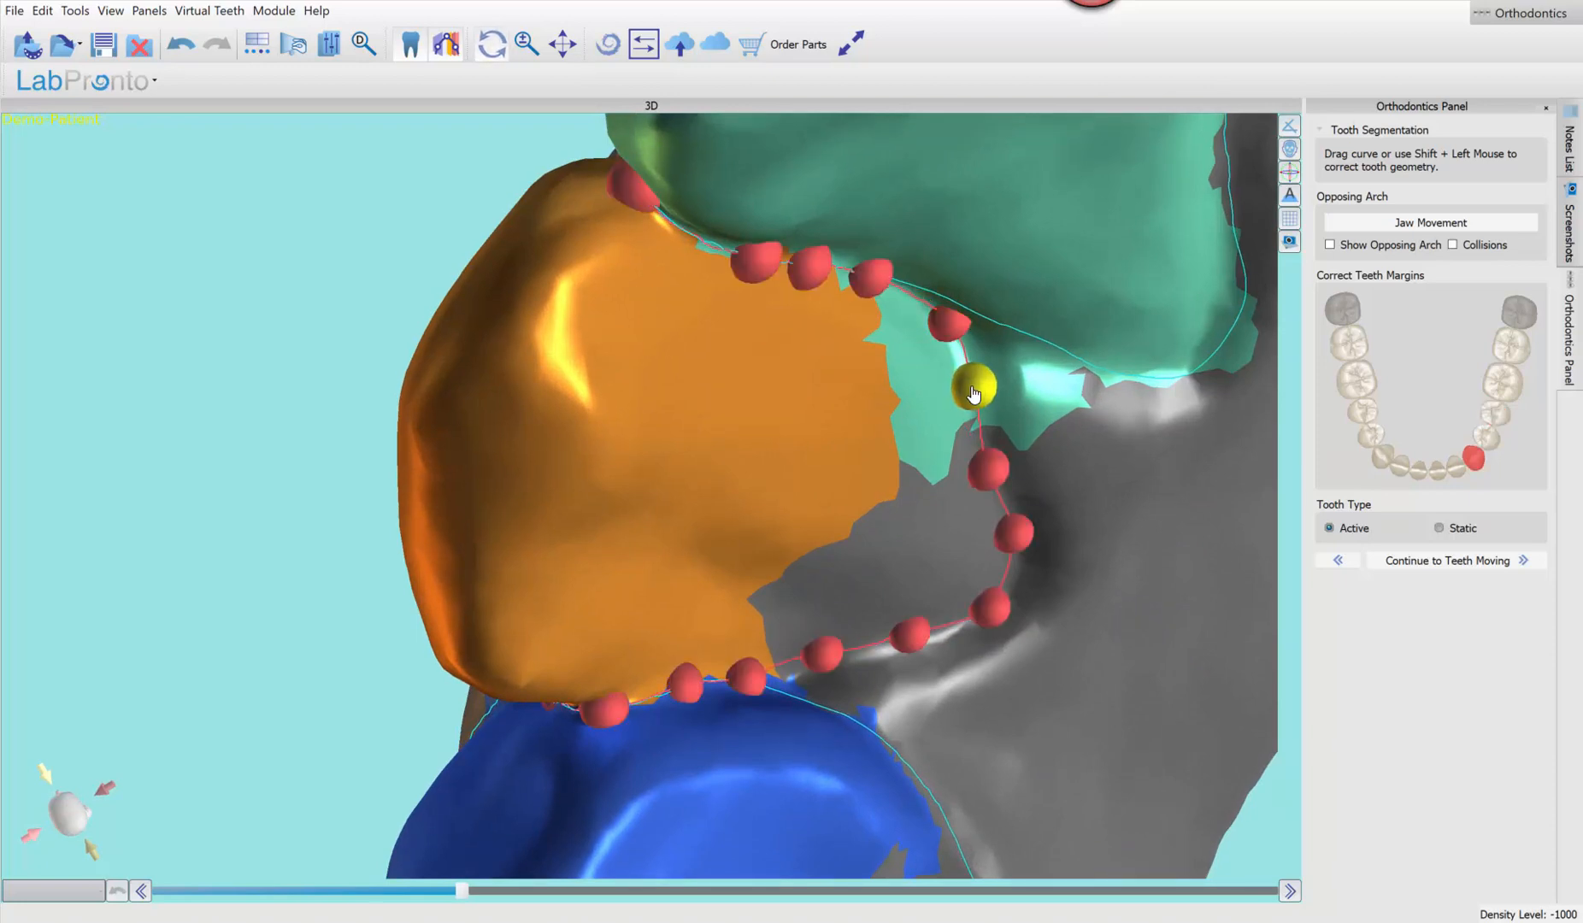
Set both lower second molars as static teeth and continue to teeth moving
scroll(1025, 424, "down", 6)
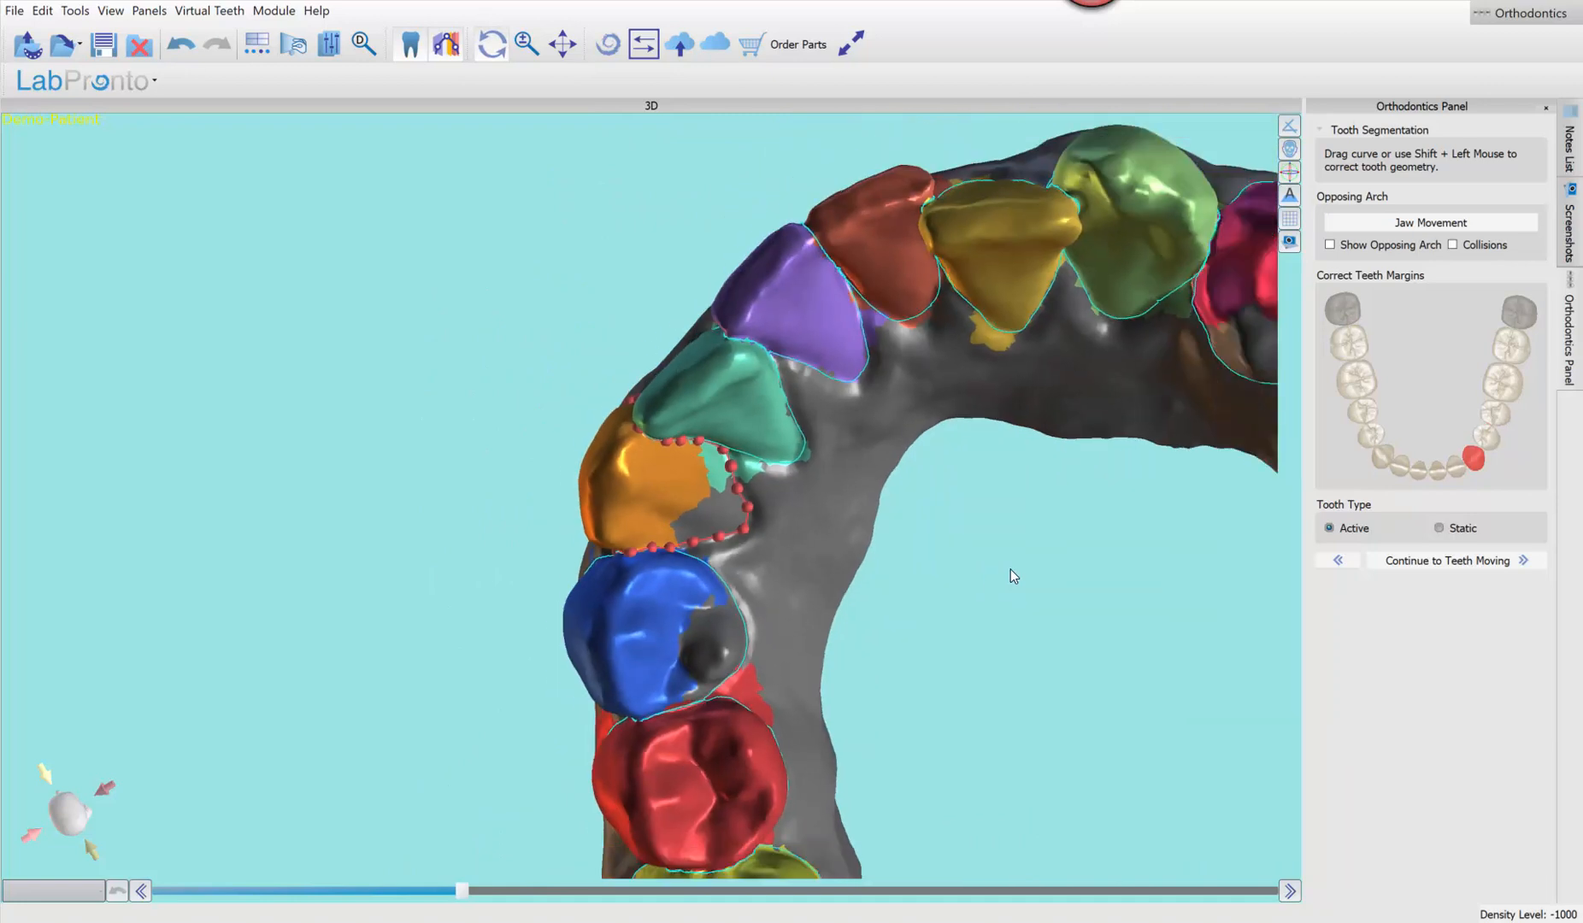
scroll(889, 515, "down", 4)
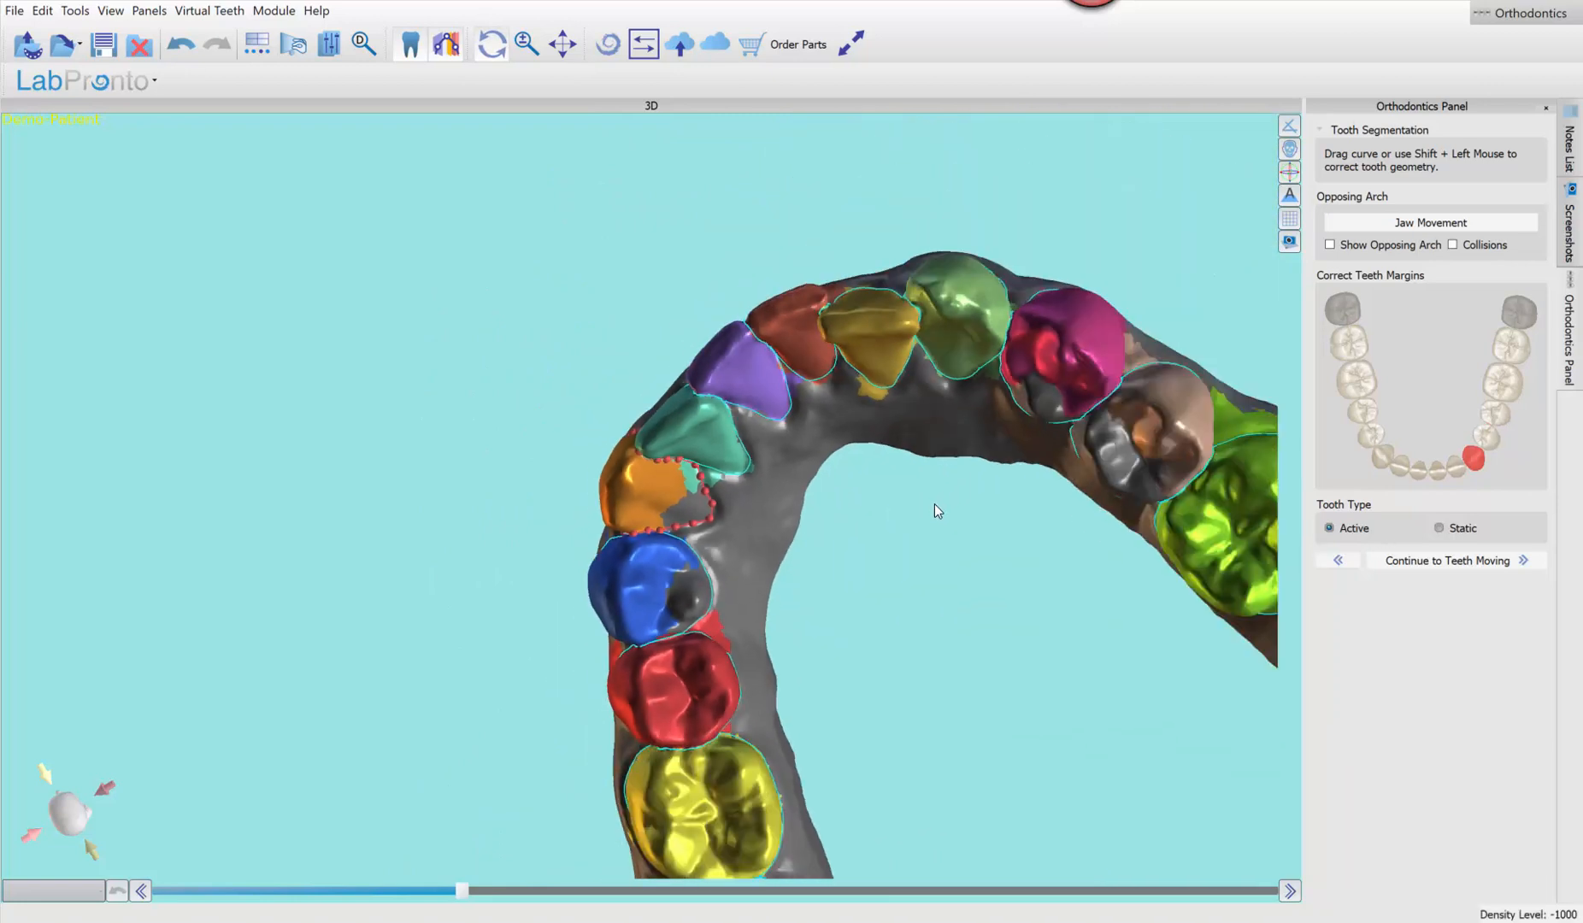
middle_click_drag(996, 676, 853, 381)
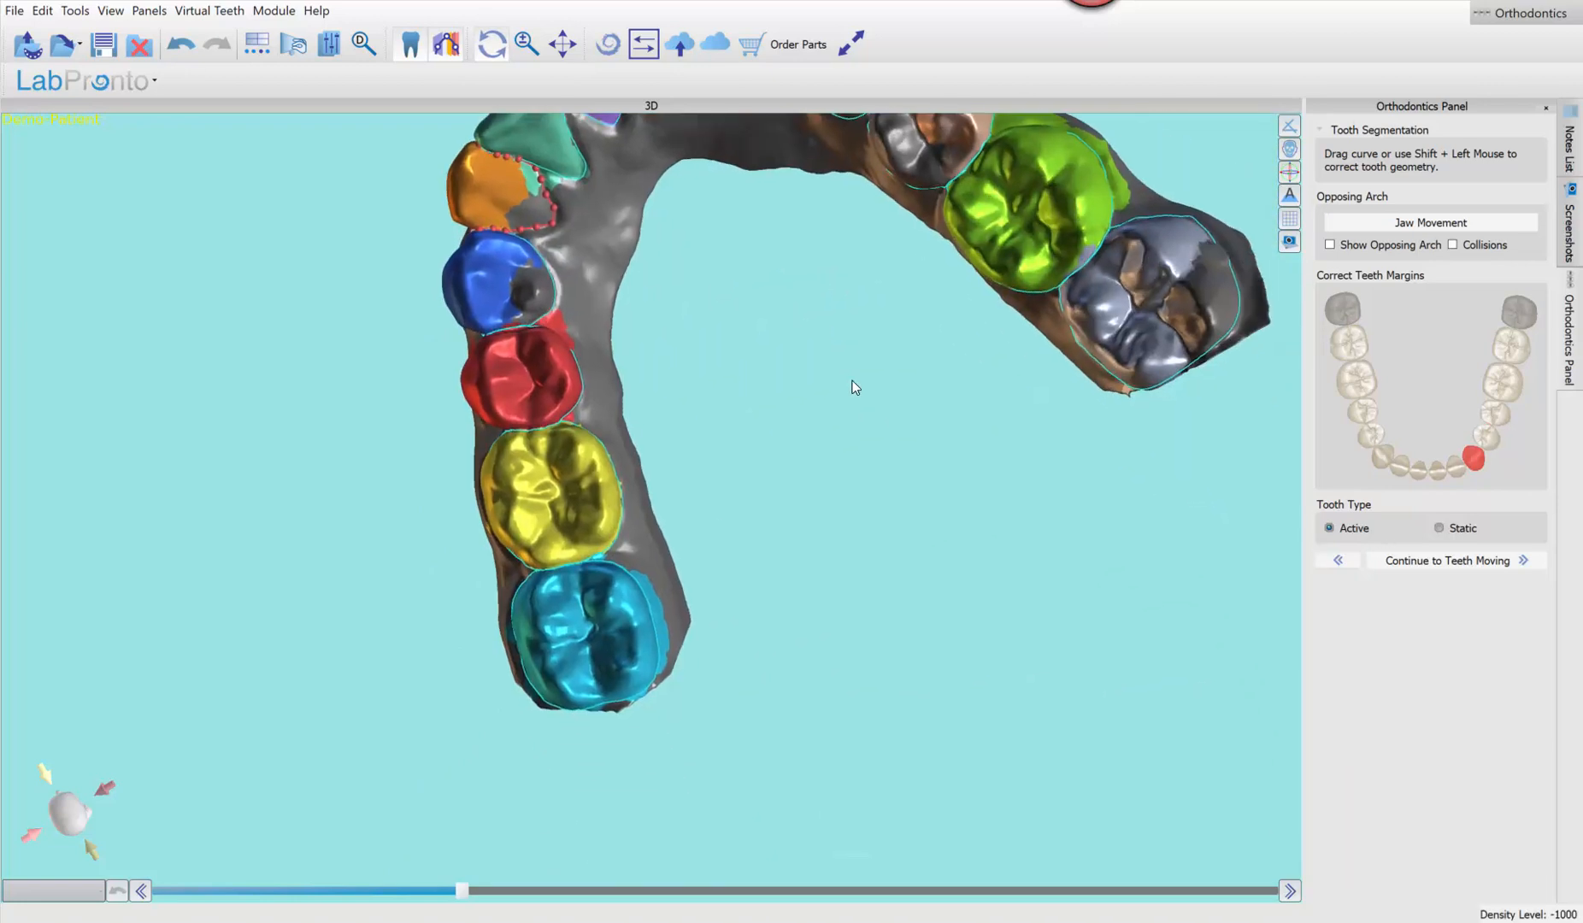
left_click(1129, 319)
left_click(593, 636)
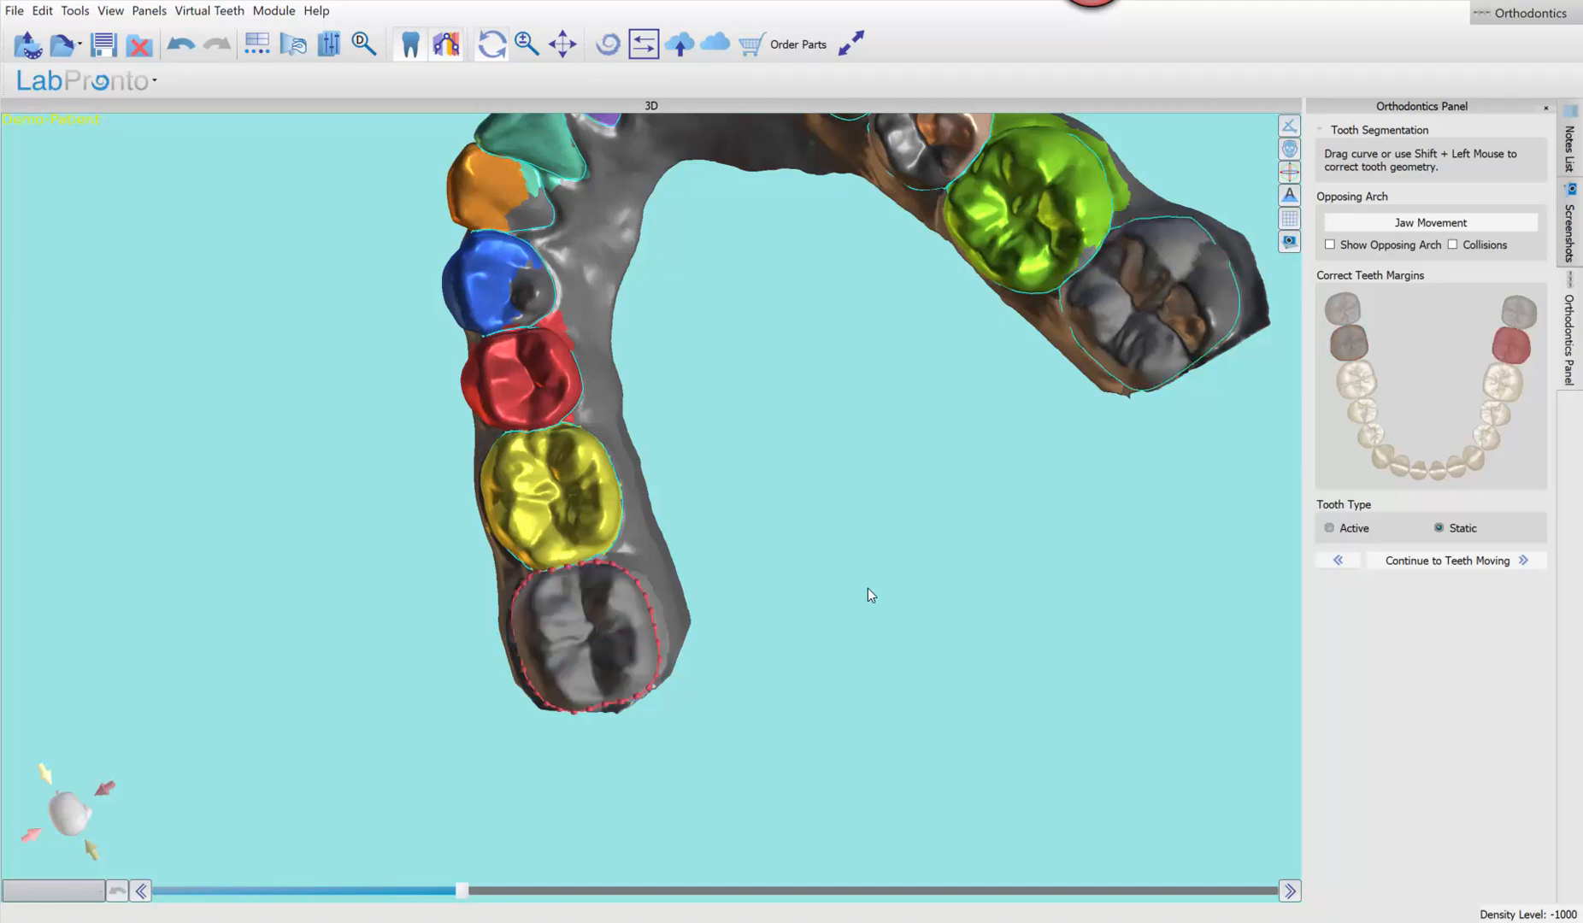
left_click(1442, 561)
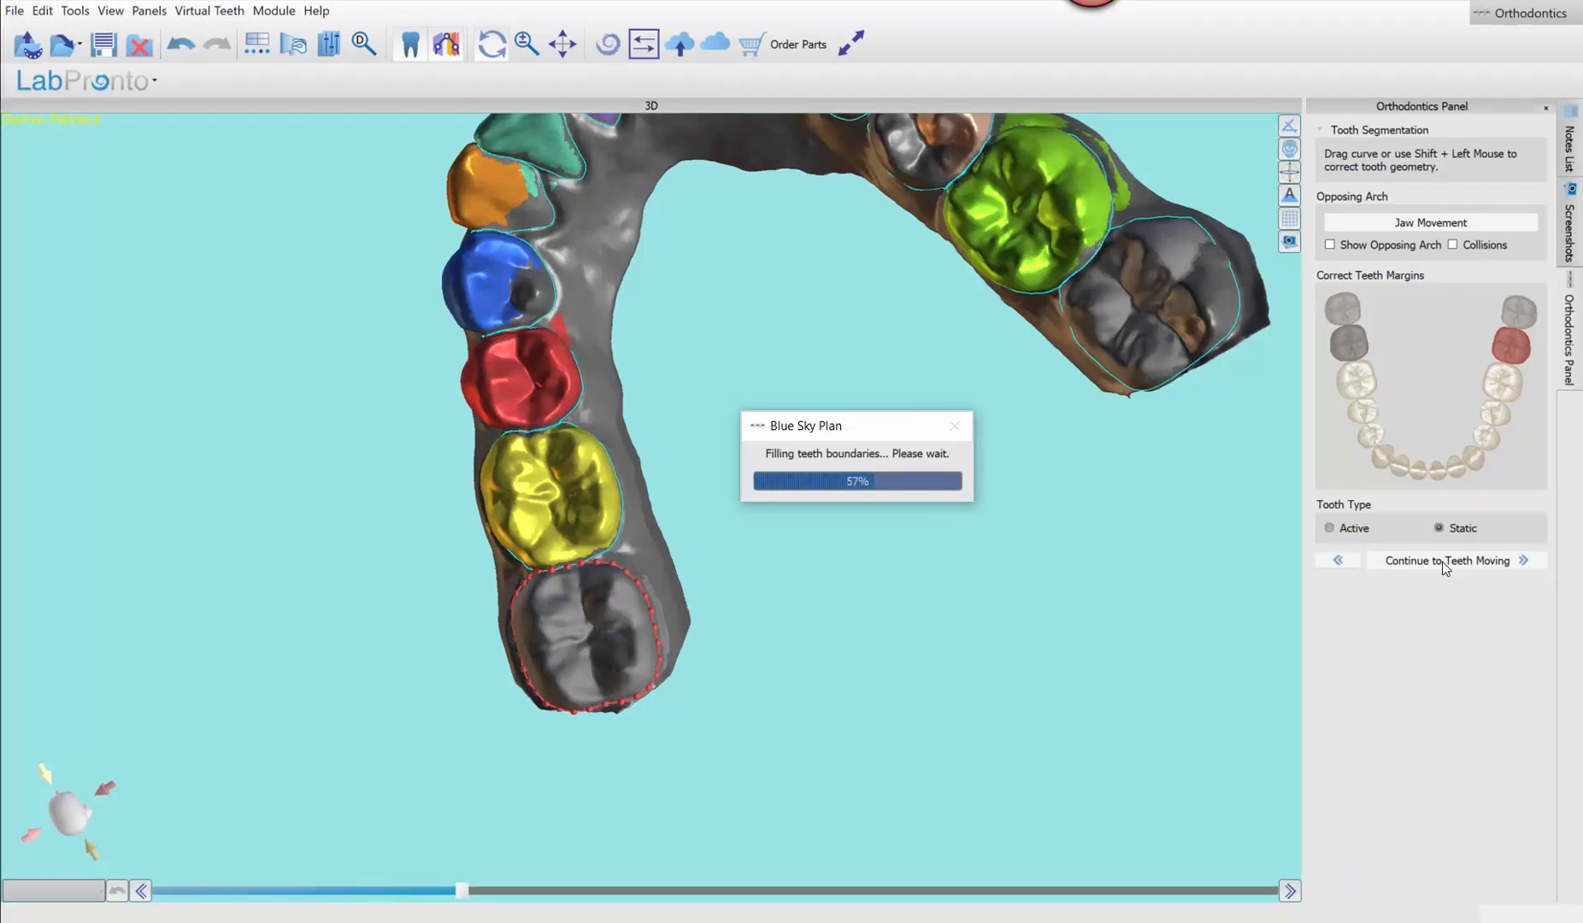
Save the project as Orthodontics Case - Demo-Patient.bsb in the Demo-Patient folder inside DigitalOrtho-DelegationDemo
left_click(103, 45)
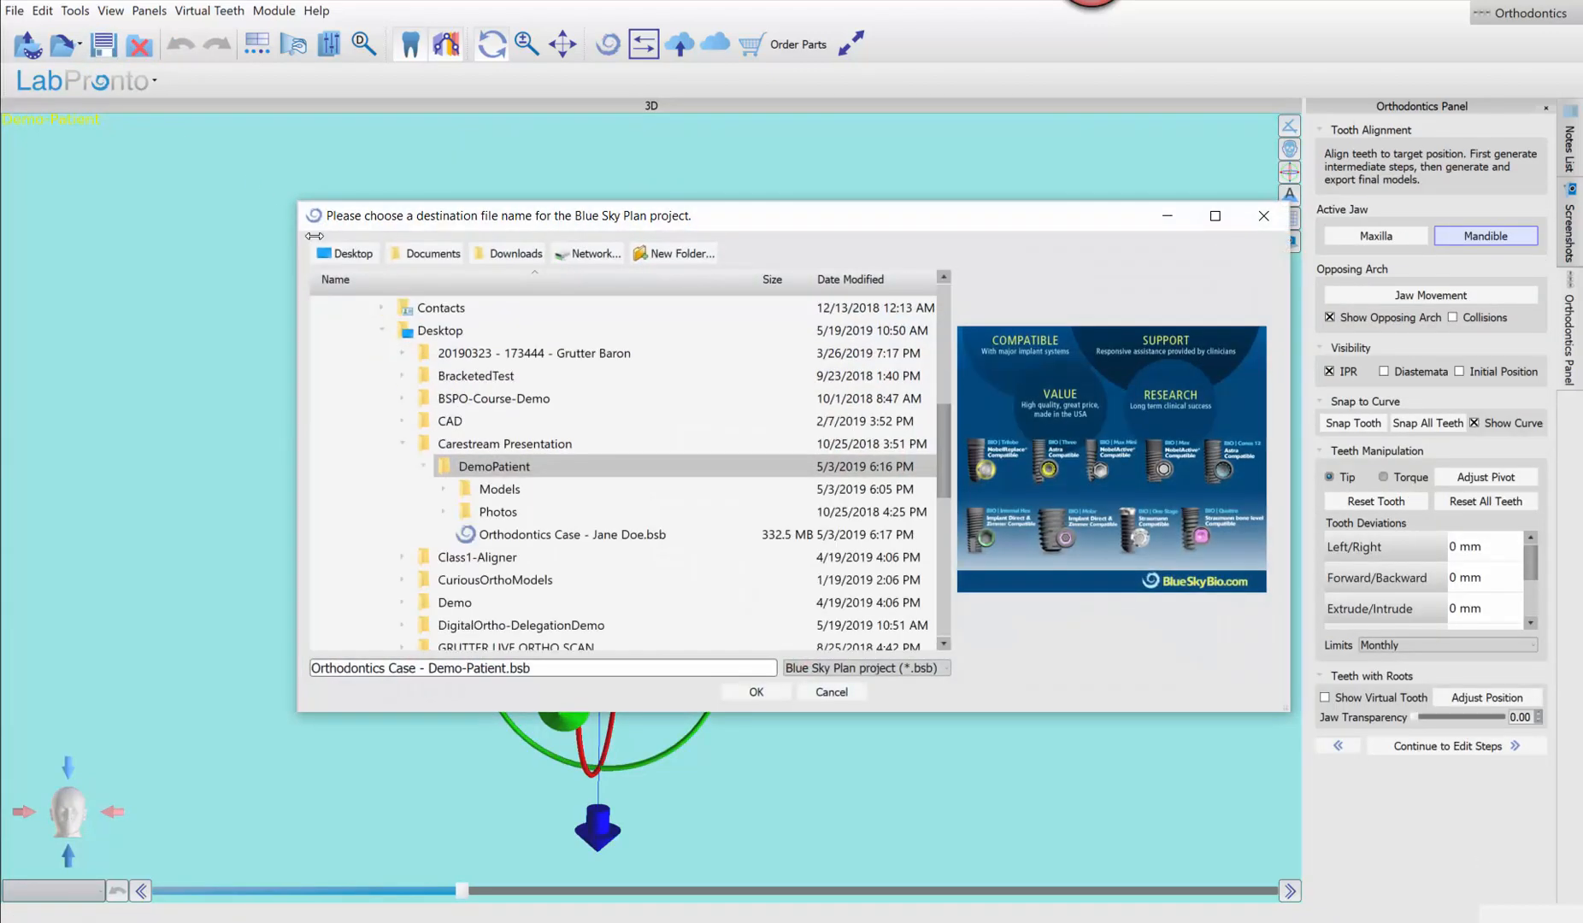
left_click(459, 628)
left_click(492, 581)
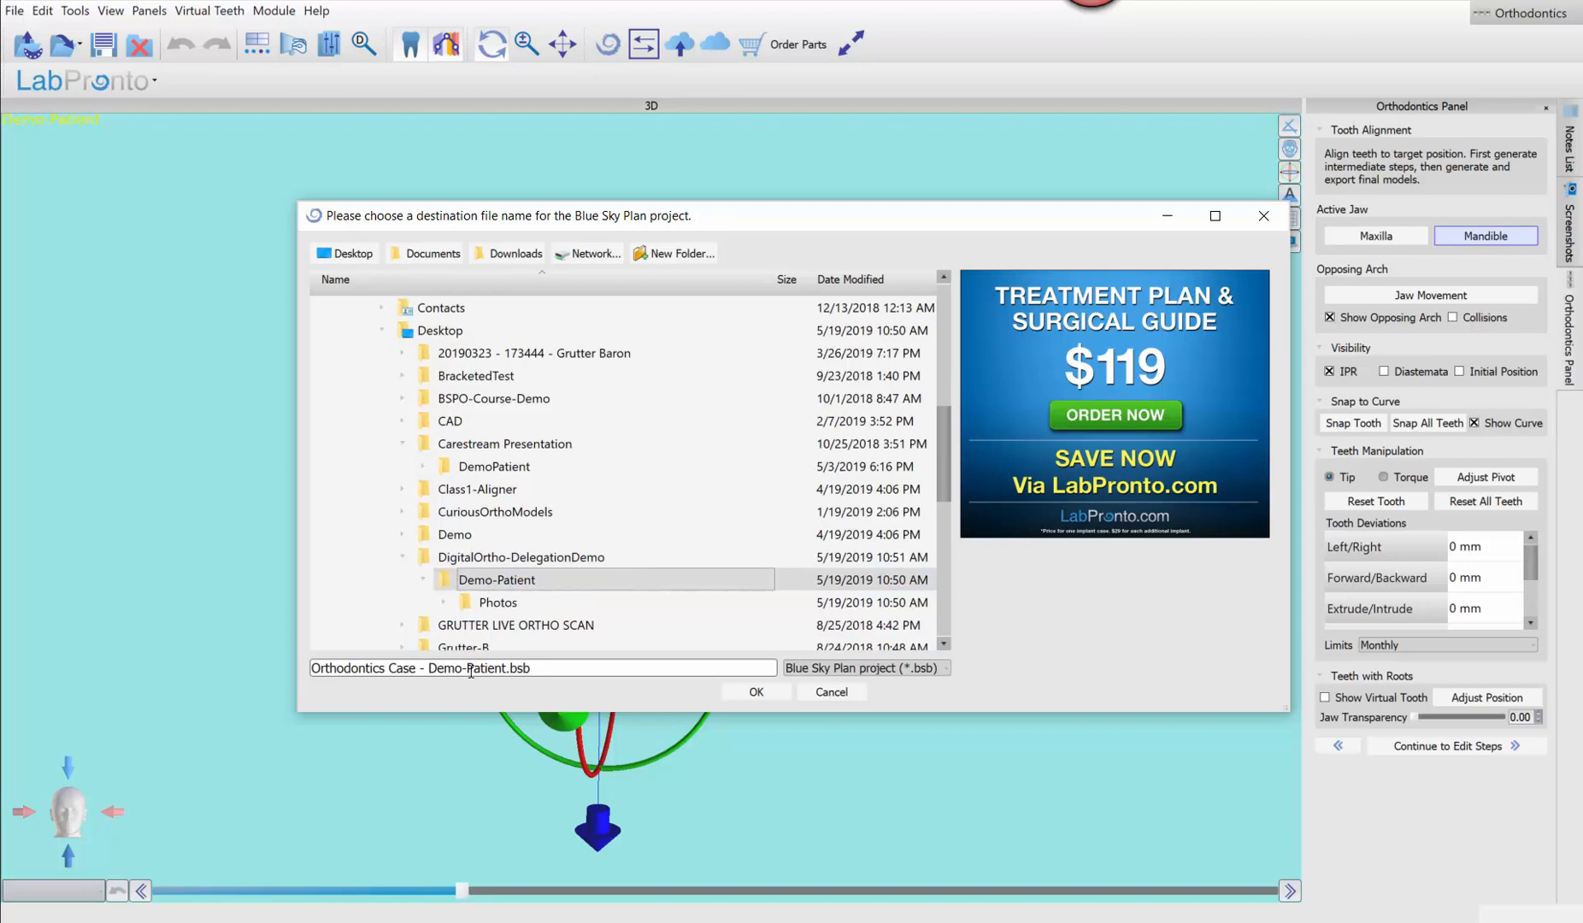
left_click(755, 692)
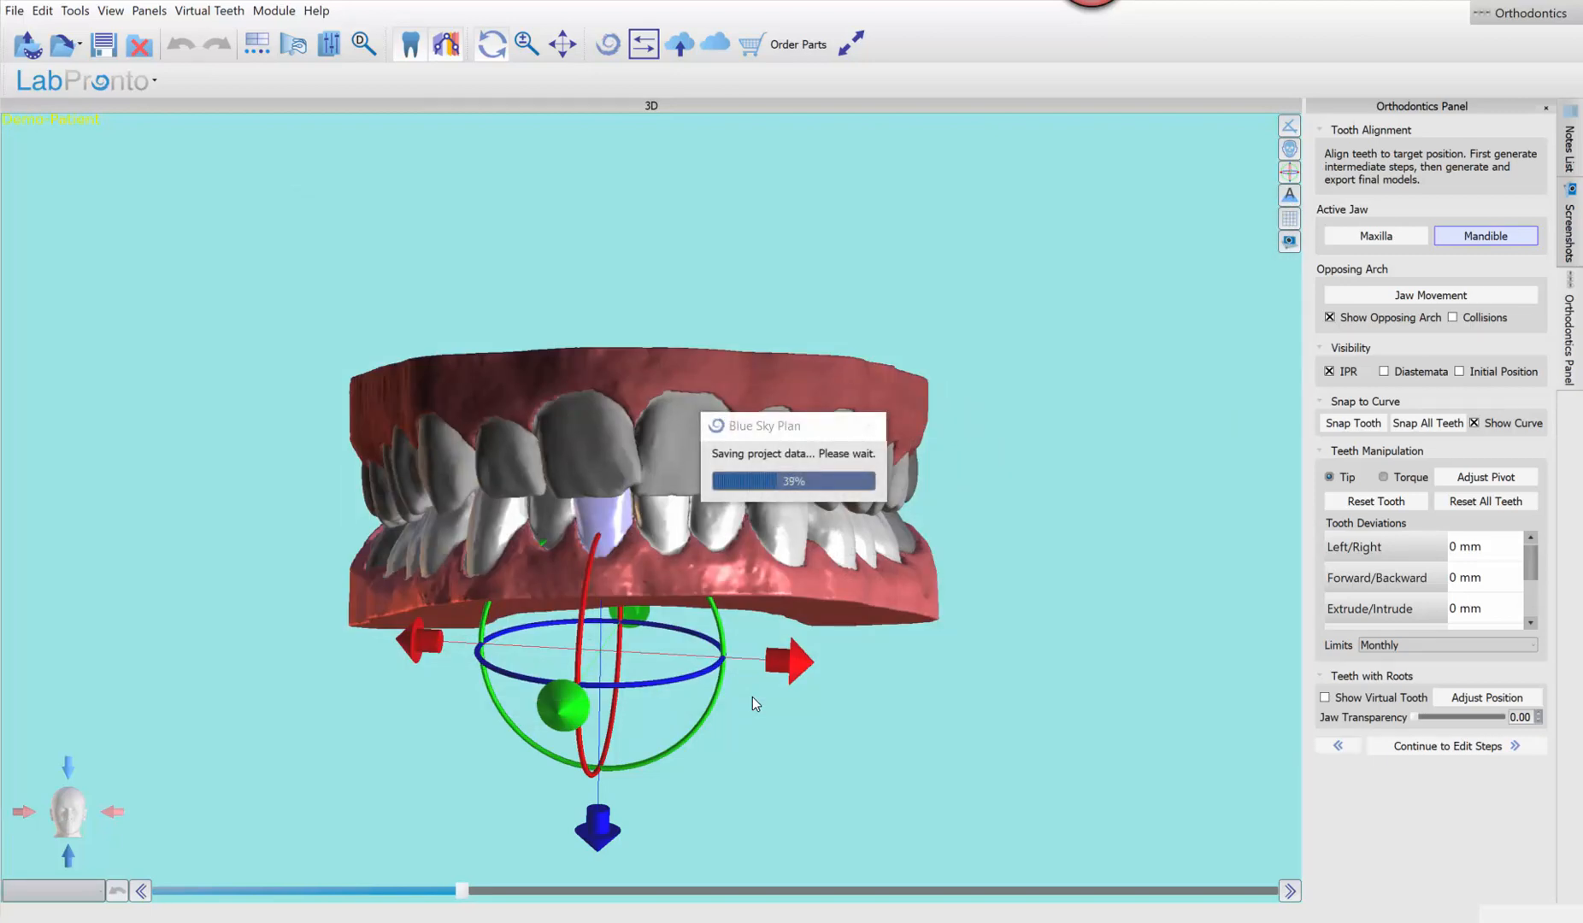